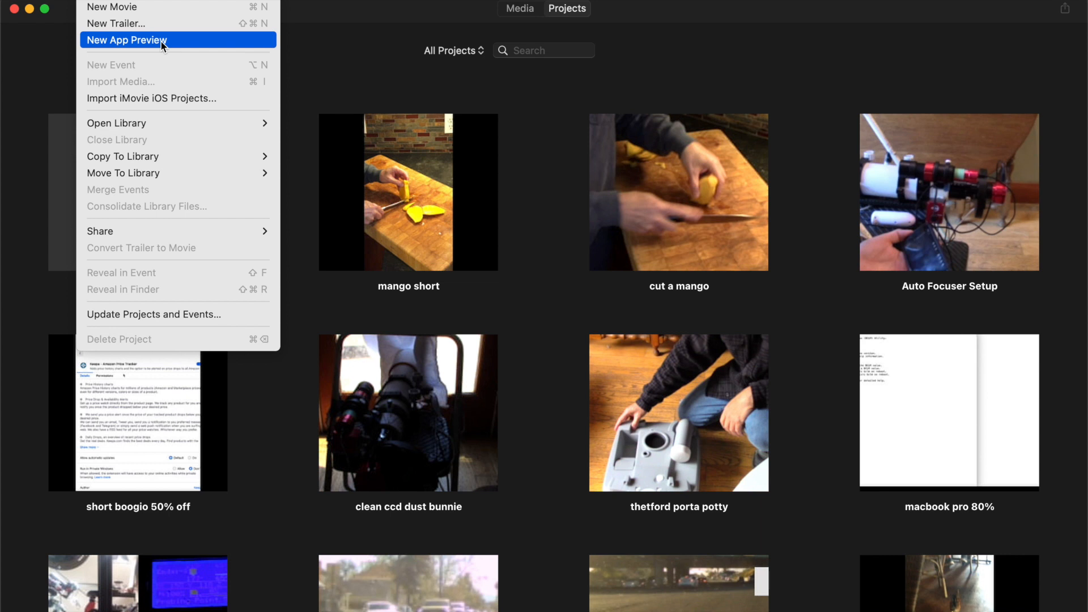
Create a new movie project and open the media import window.
{"action": "left_click", "coordinate": [41, 68]}
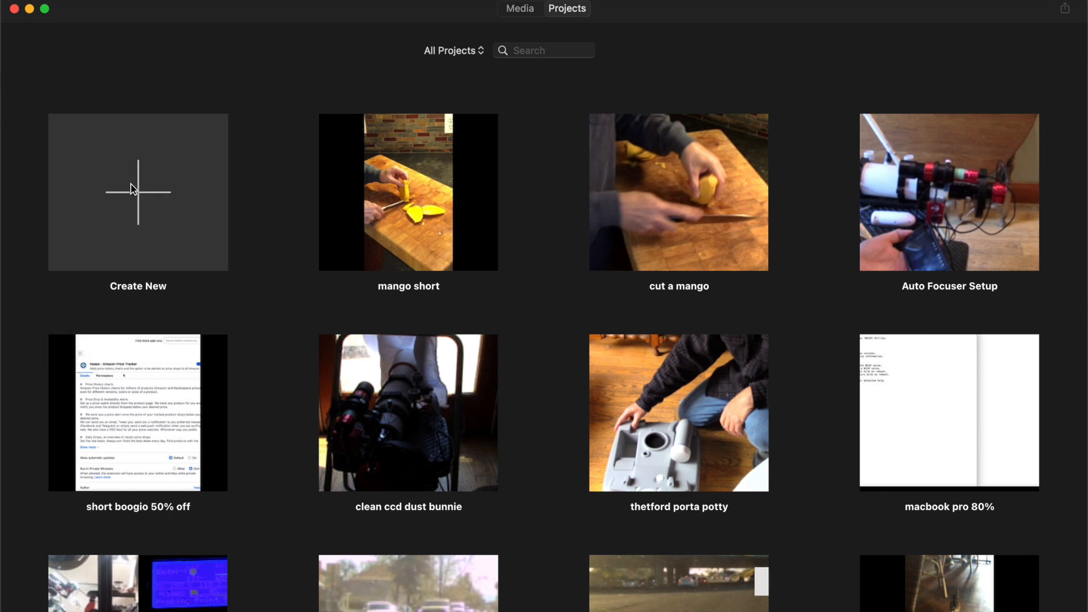
{"action": "left_click", "coordinate": [146, 185]}
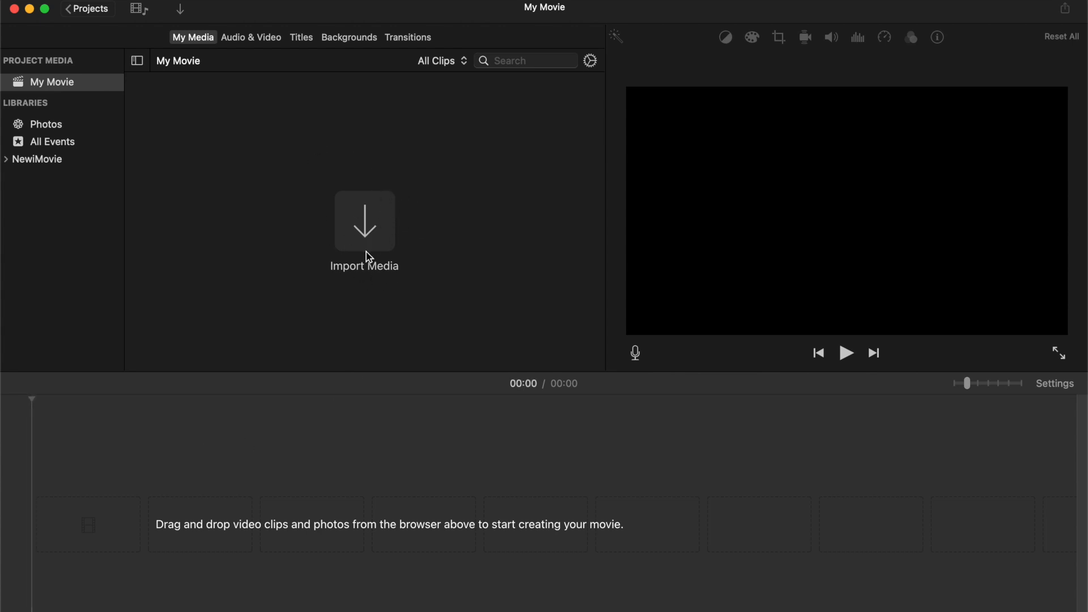
{"action": "left_click", "coordinate": [185, 12]}
{"action": "left_click", "coordinate": [355, 240]}
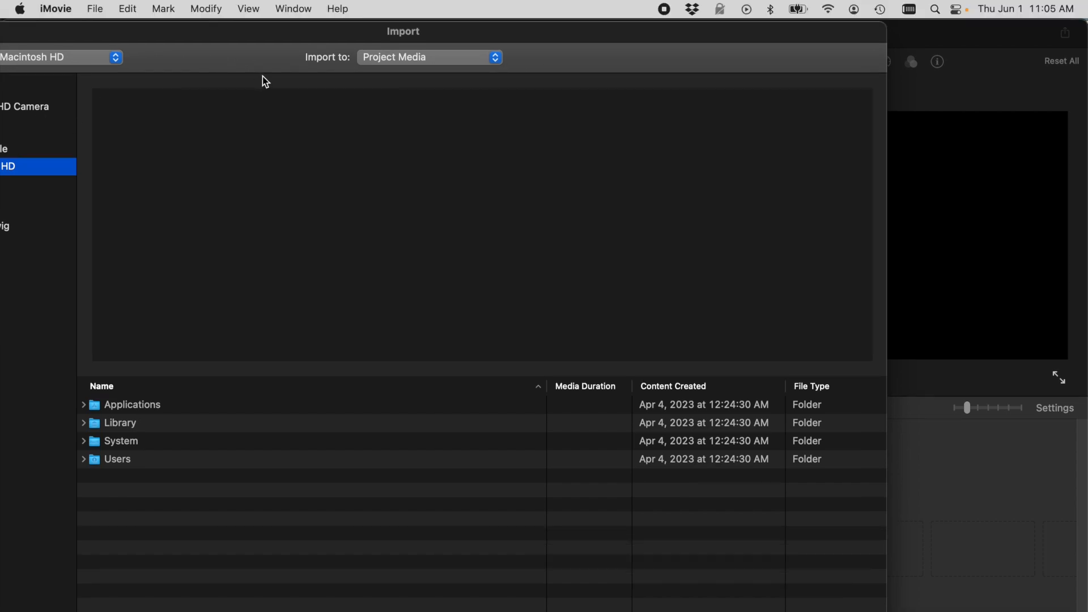
Set the import destination to a new event named "Tutorial - iMovie".
{"action": "left_click", "coordinate": [415, 62]}
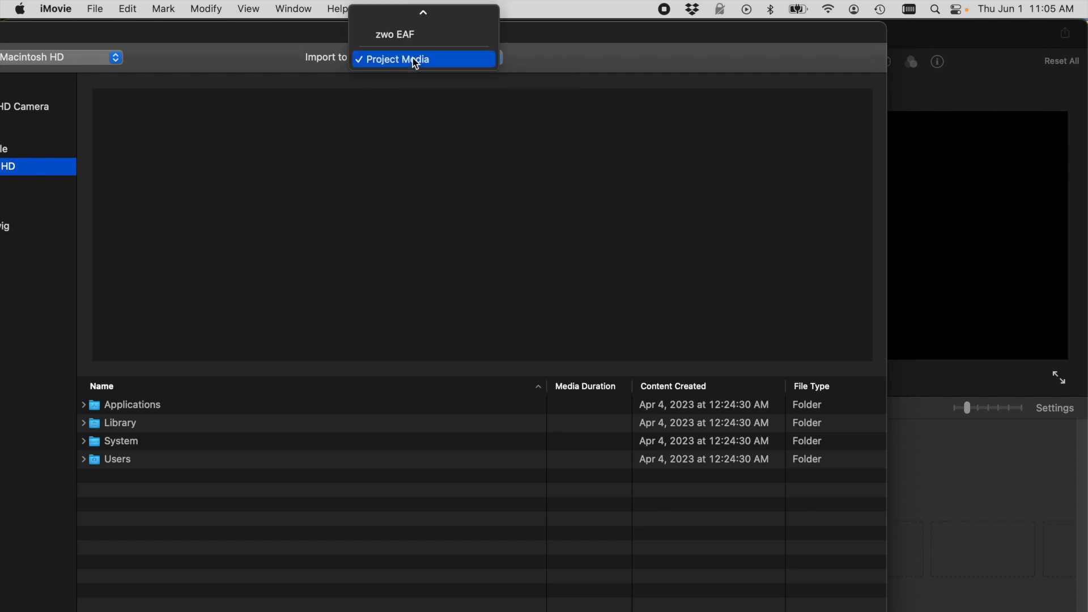
{"action": "scroll", "coordinate": [425, 34], "scroll_direction": "up", "scroll_amount": 5}
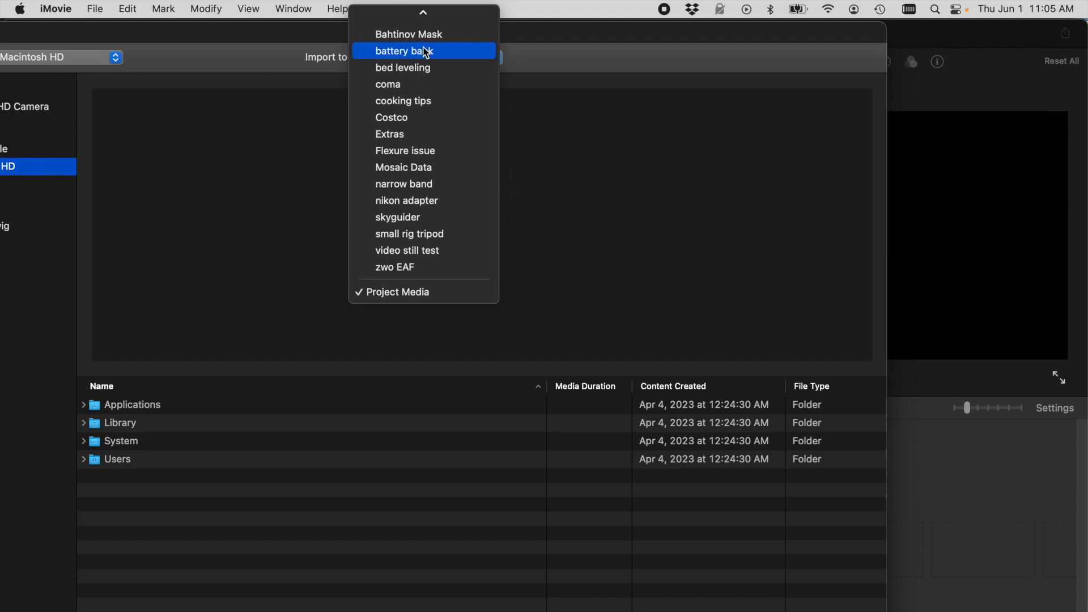
{"action": "scroll", "coordinate": [426, 53], "scroll_direction": "up", "scroll_amount": 3}
{"action": "left_click", "coordinate": [405, 20]}
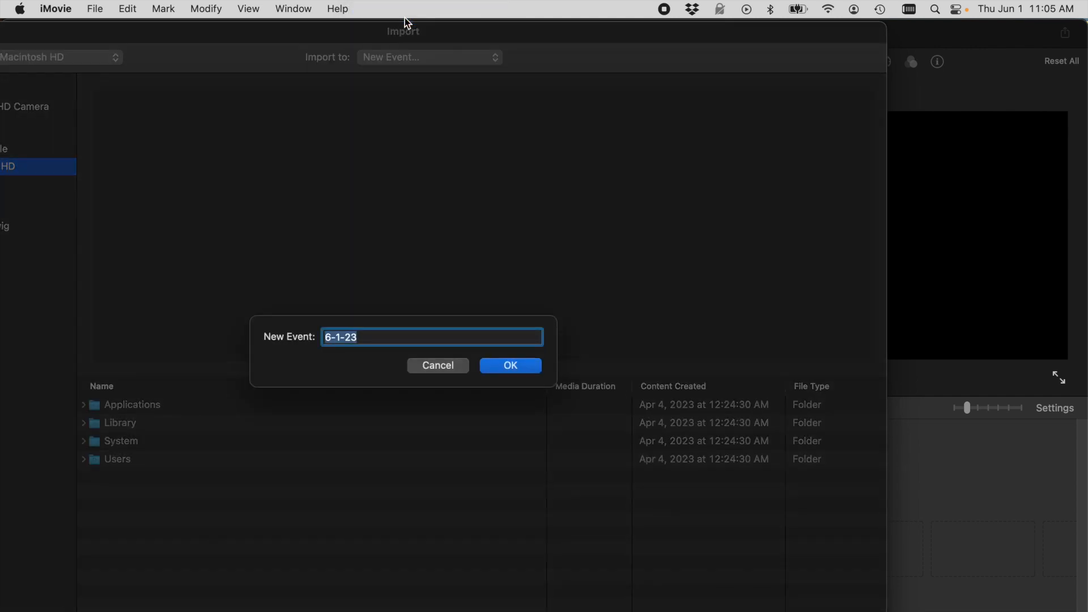
{"action": "type", "text": "Tutorial - iMovie"}
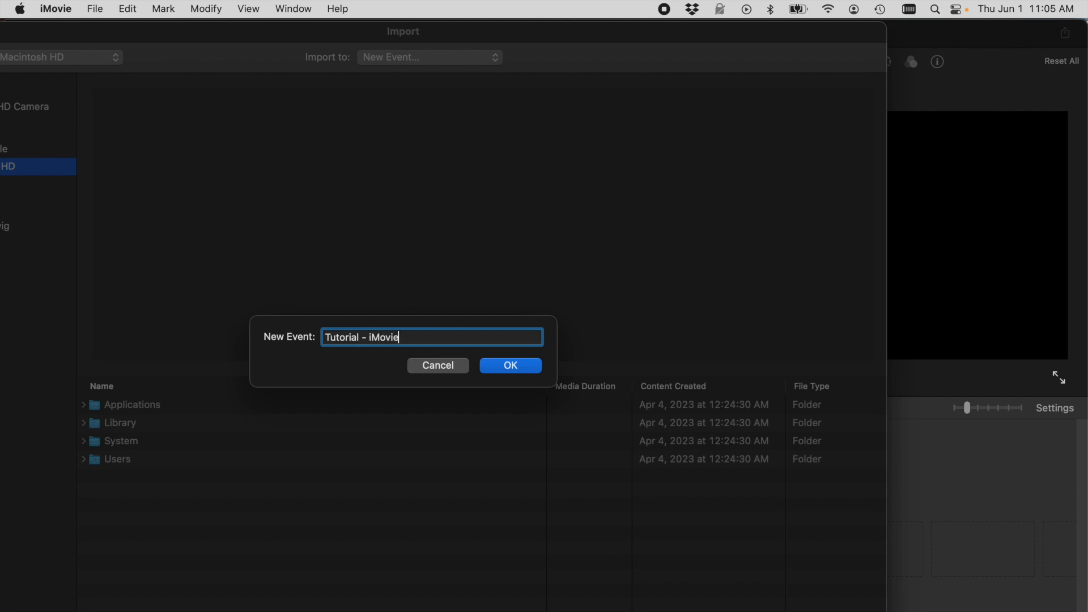
{"action": "left_click", "coordinate": [525, 368]}
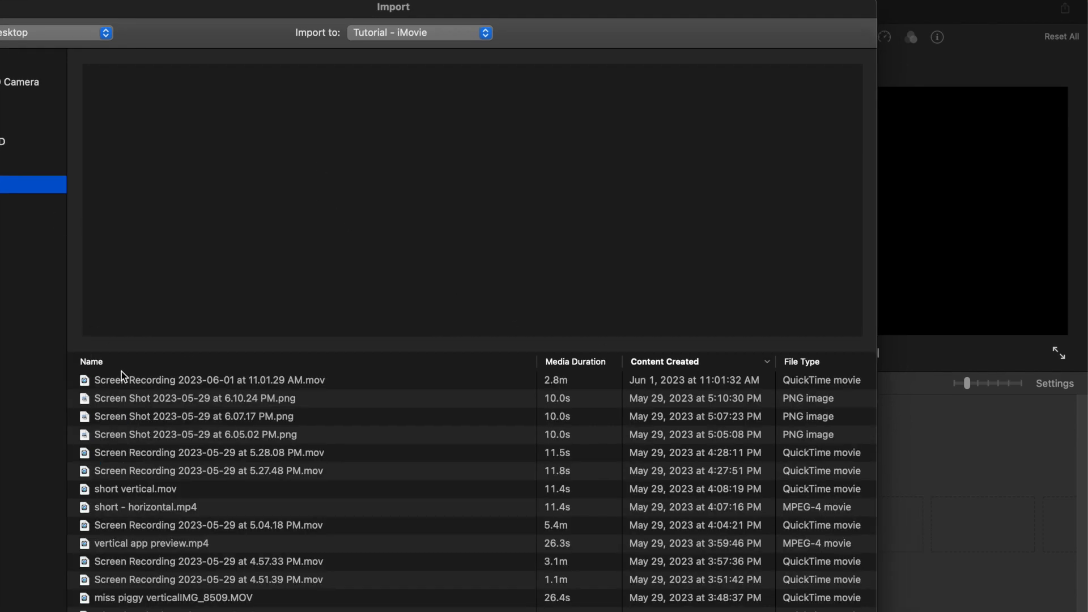
Import Screen Recording 2023-06-01 at 11.01.29 AM.mov from the desktop, and return to My Movie's project media.
{"action": "left_click", "coordinate": [241, 384]}
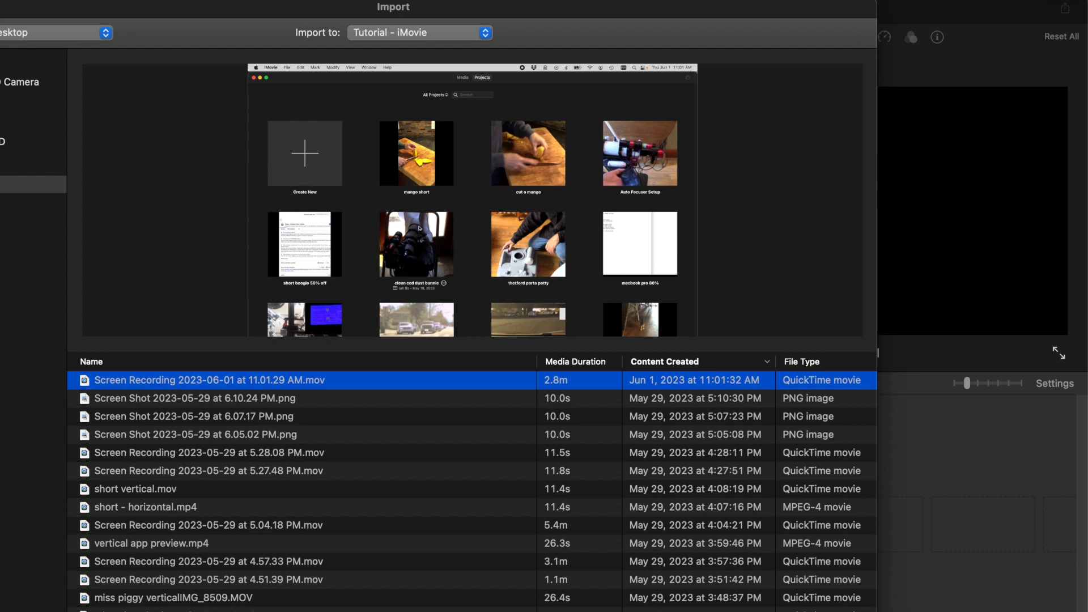
{"action": "key", "text": "Return"}
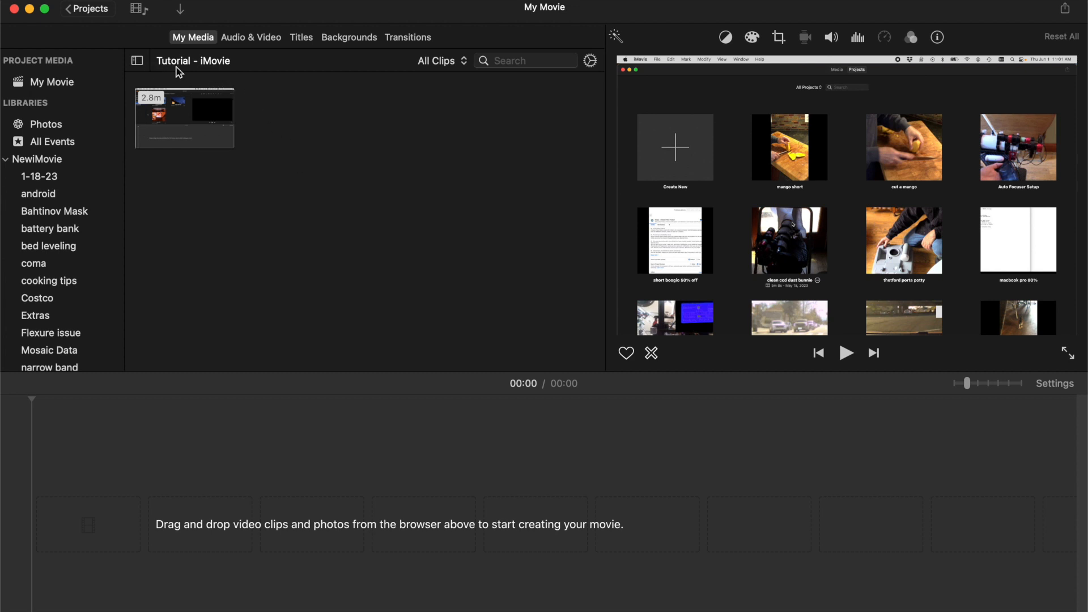
{"action": "left_click", "coordinate": [59, 85]}
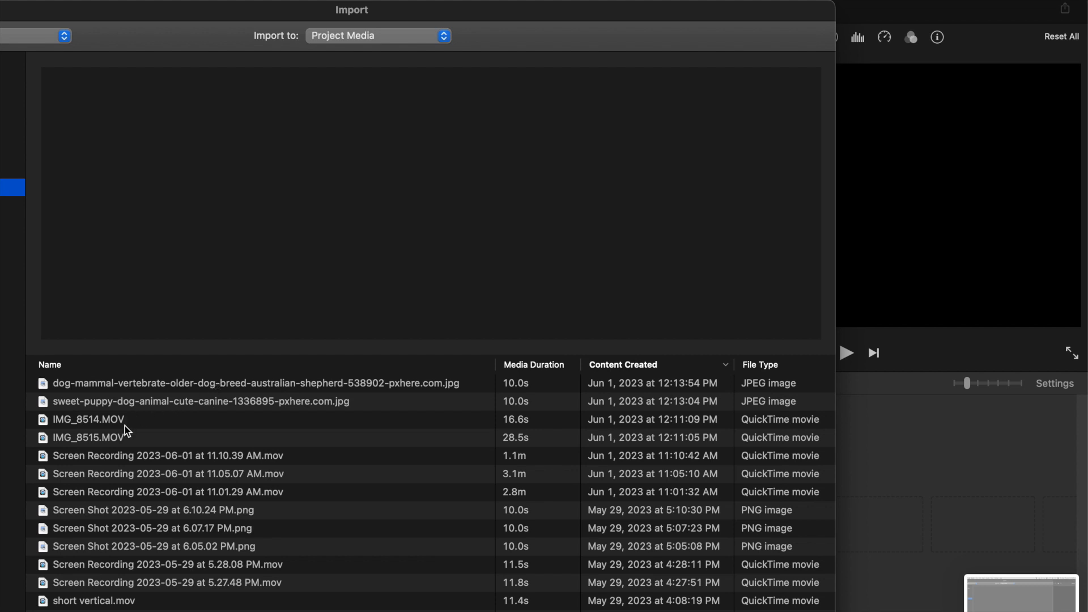
Import IMG_8514.MOV, IMG_8515.MOV and the two dog JPEG images above them into the project media.
{"action": "left_click", "coordinate": [132, 438]}
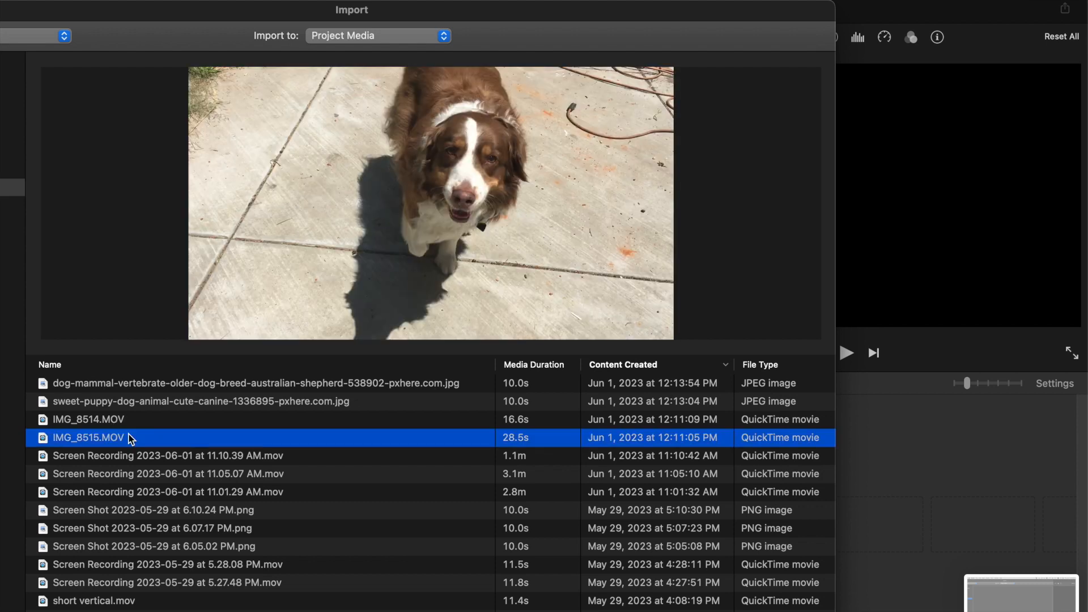
{"action": "left_click", "coordinate": [157, 385], "text": "shift"}
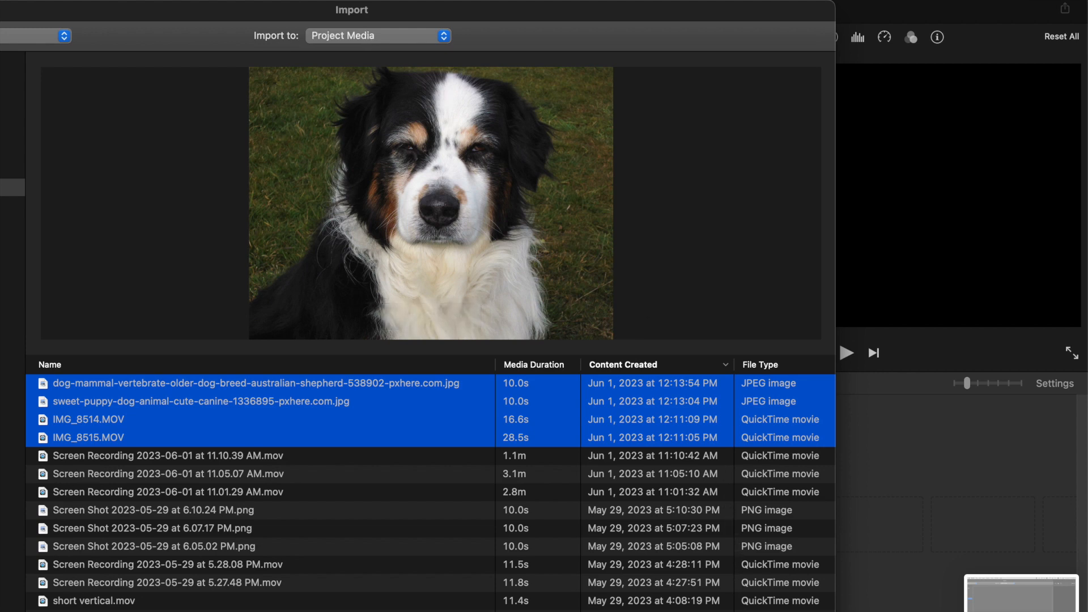
{"action": "key", "text": "Return"}
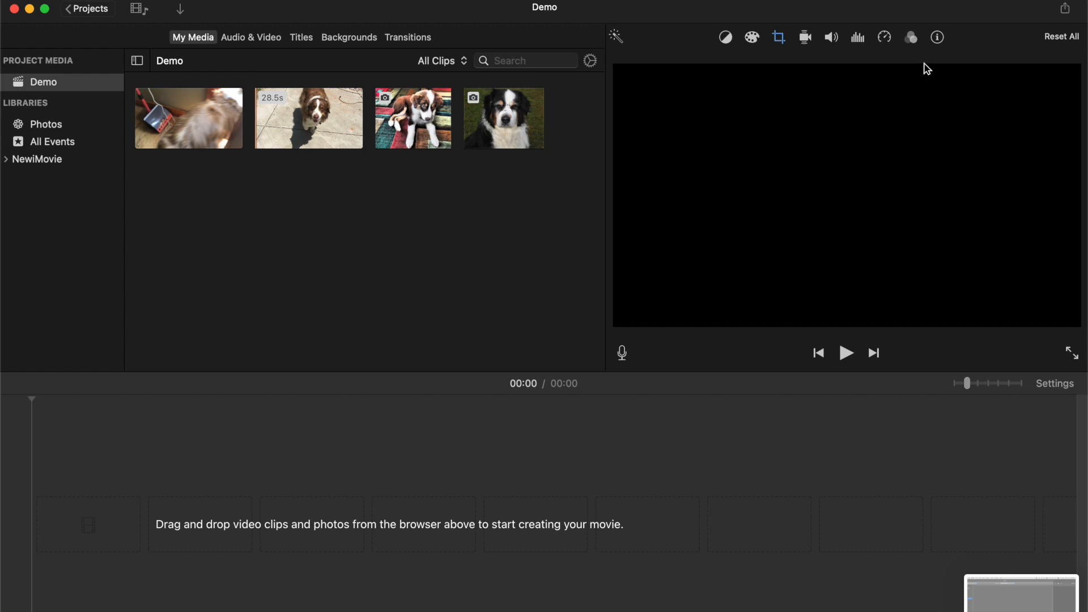
Place the 16.6 s dog clip at the start of the timeline and the 28.5 s clip directly after it.
{"action": "left_click", "coordinate": [234, 120]}
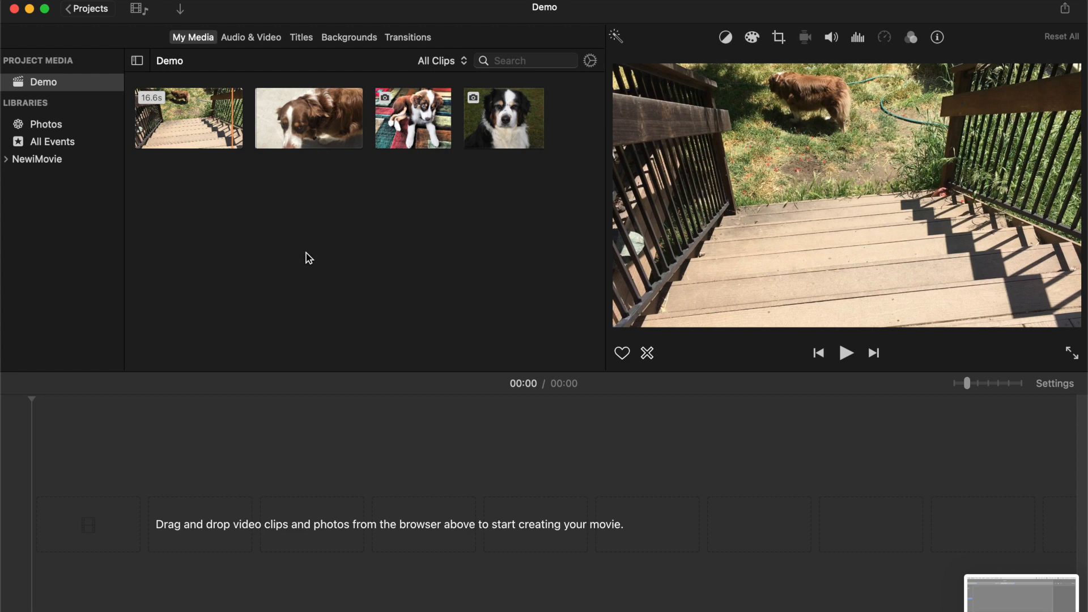
{"action": "left_click", "coordinate": [205, 117]}
{"action": "left_click_drag", "start_coordinate": [206, 121], "coordinate": [114, 510]}
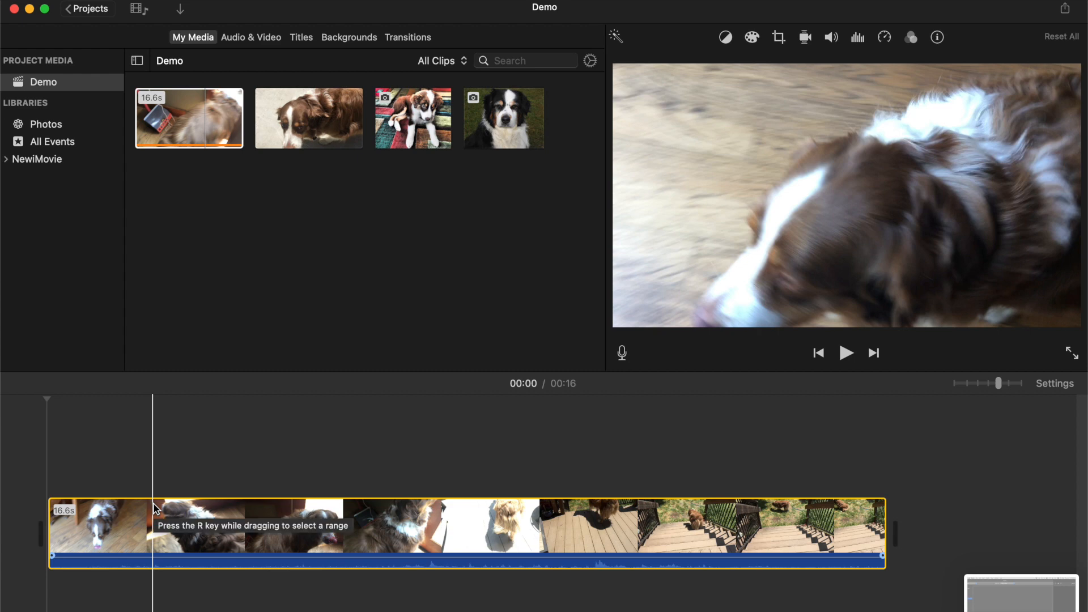
{"action": "key", "text": "super+minus"}
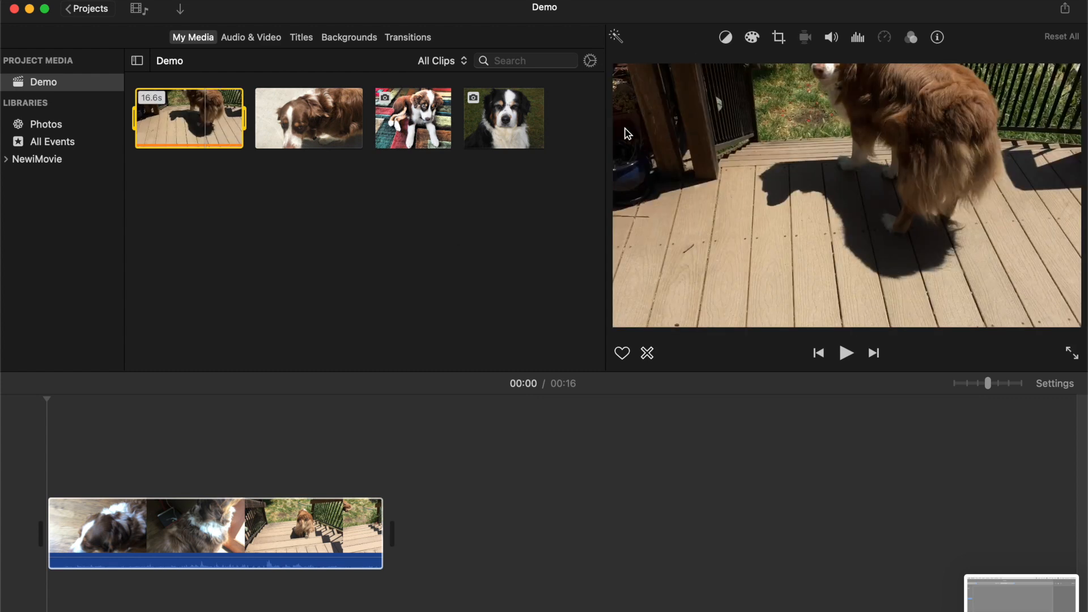
{"action": "left_click_drag", "start_coordinate": [309, 119], "coordinate": [422, 547]}
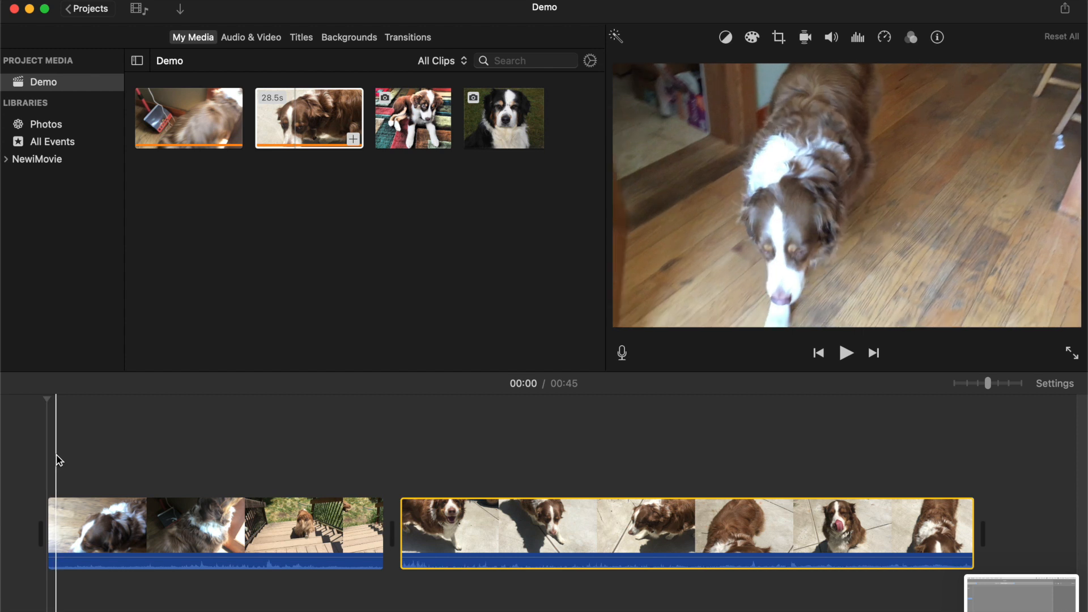
Position the playhead in the first timeline clip at about 13 seconds and mark that point.
{"action": "left_click", "coordinate": [98, 516]}
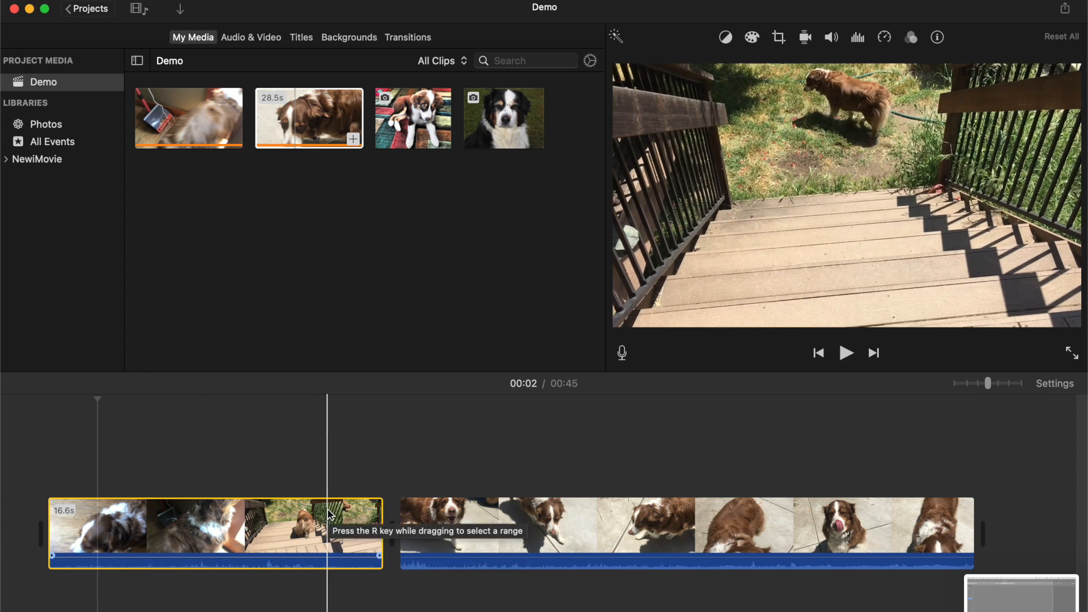
{"action": "left_click", "coordinate": [329, 513]}
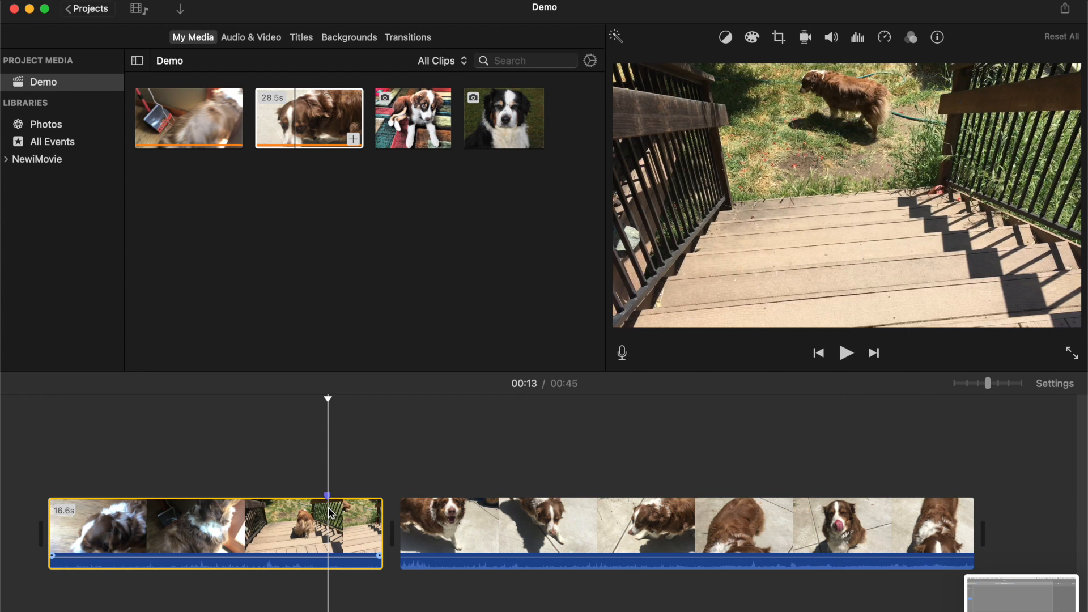
Try splitting the first clip at the 13-second marker, select the piece after it, and undo the split.
{"action": "key", "text": "super+b"}
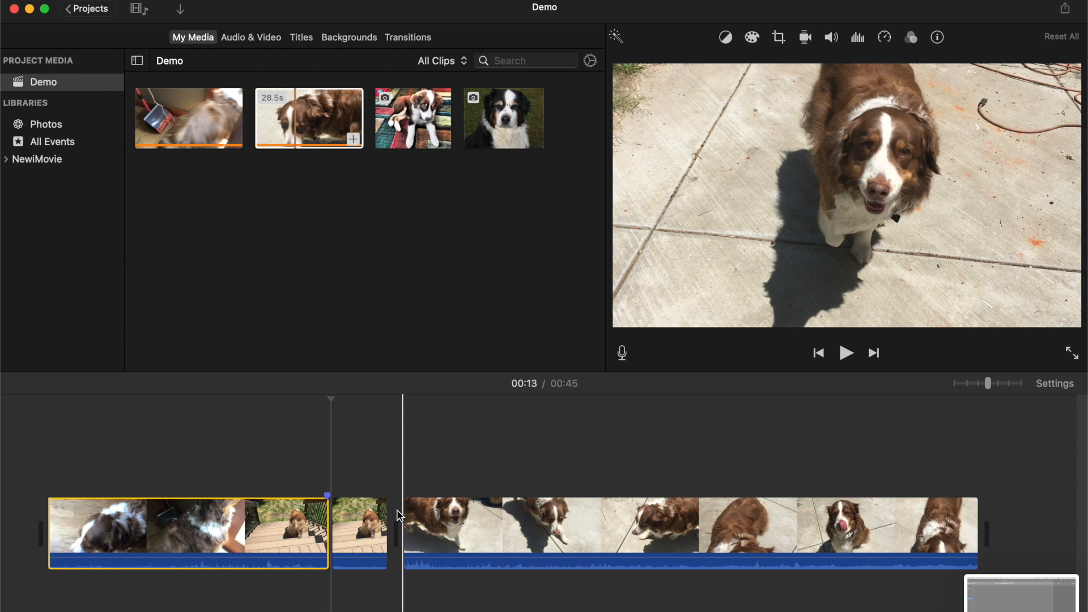
{"action": "left_click", "coordinate": [368, 545]}
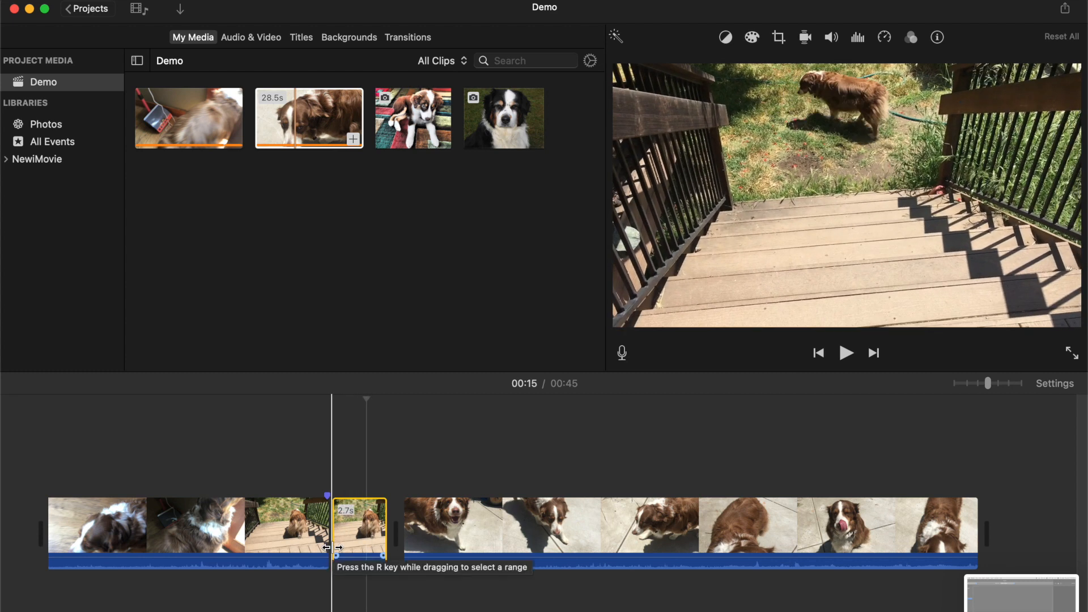
{"action": "key", "text": "super+z"}
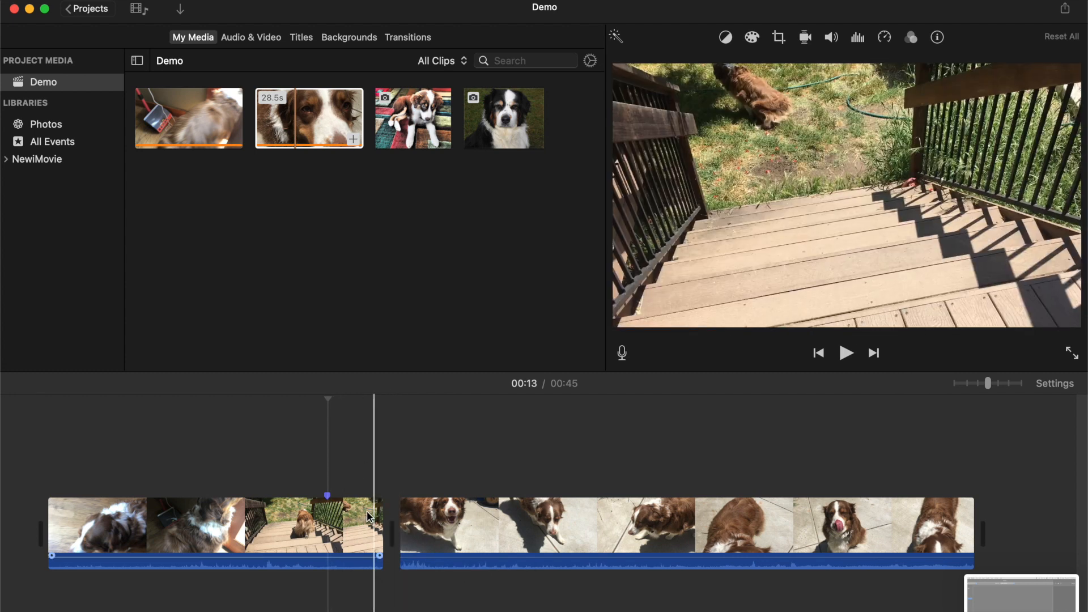
Try trimming the end of the first clip back to the marker, and extend it to its full length again.
{"action": "left_click", "coordinate": [364, 530]}
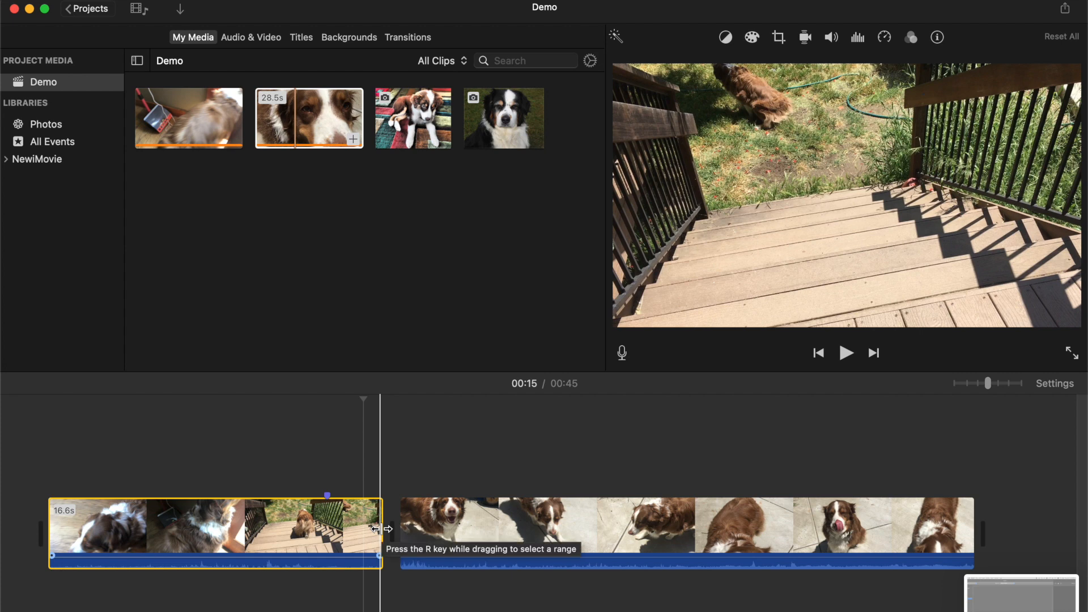
{"action": "left_click_drag", "start_coordinate": [379, 529], "coordinate": [328, 532]}
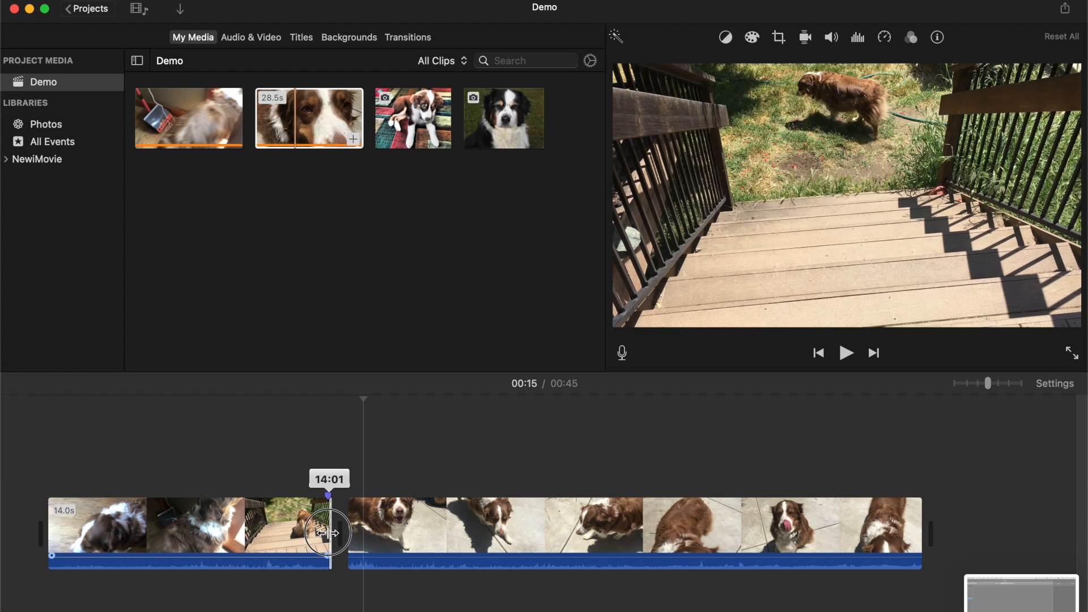
{"action": "left_click_drag", "start_coordinate": [328, 532], "coordinate": [397, 530]}
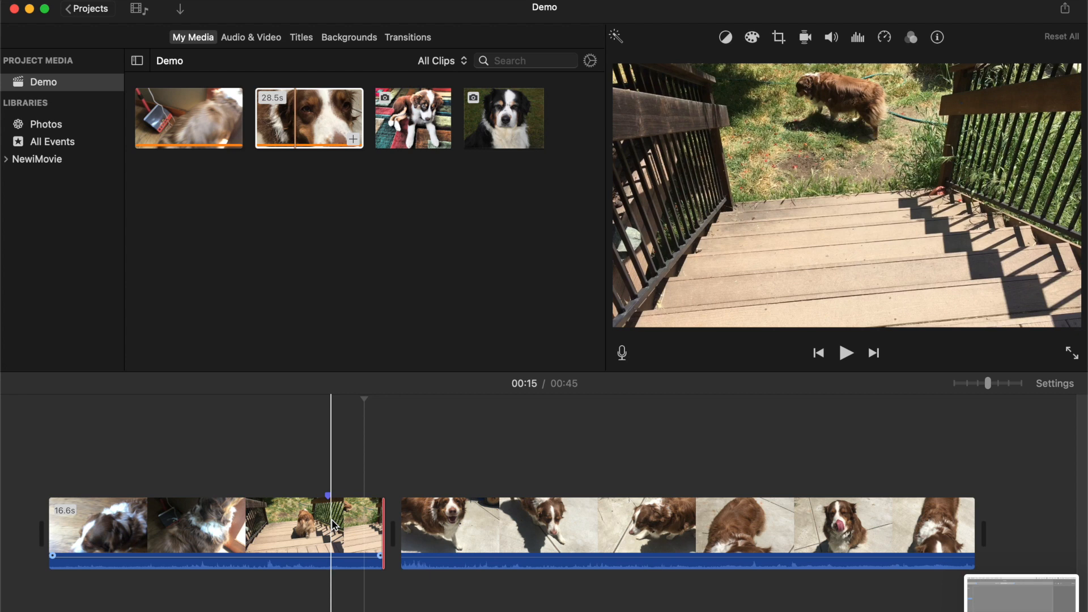
Split the first clip at the 13-second marker and delete the short piece after it.
{"action": "left_click", "coordinate": [329, 520]}
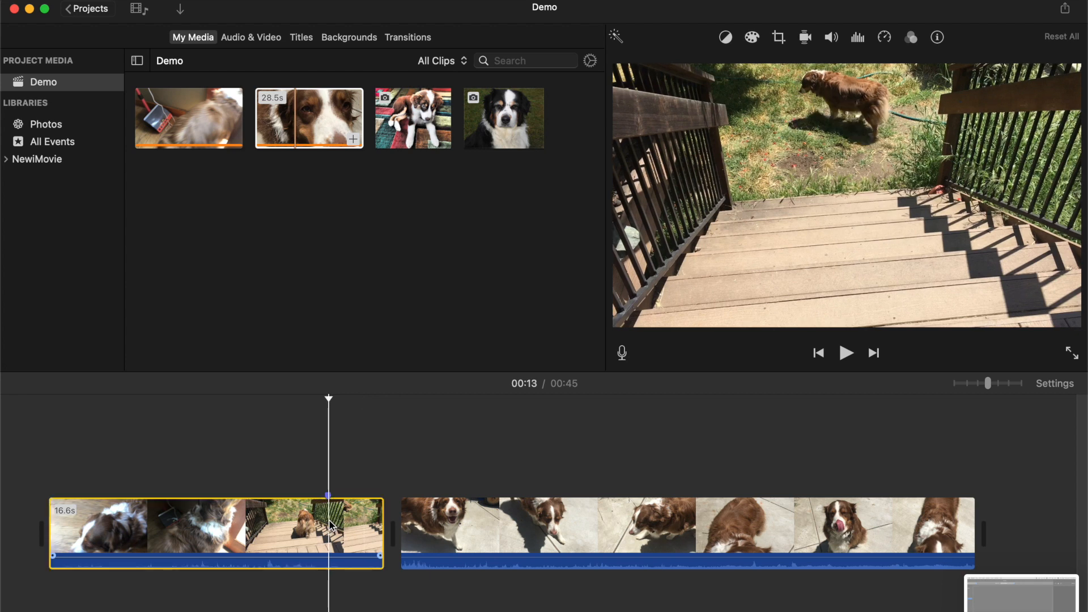
{"action": "key", "text": "super+b"}
{"action": "left_click", "coordinate": [346, 517]}
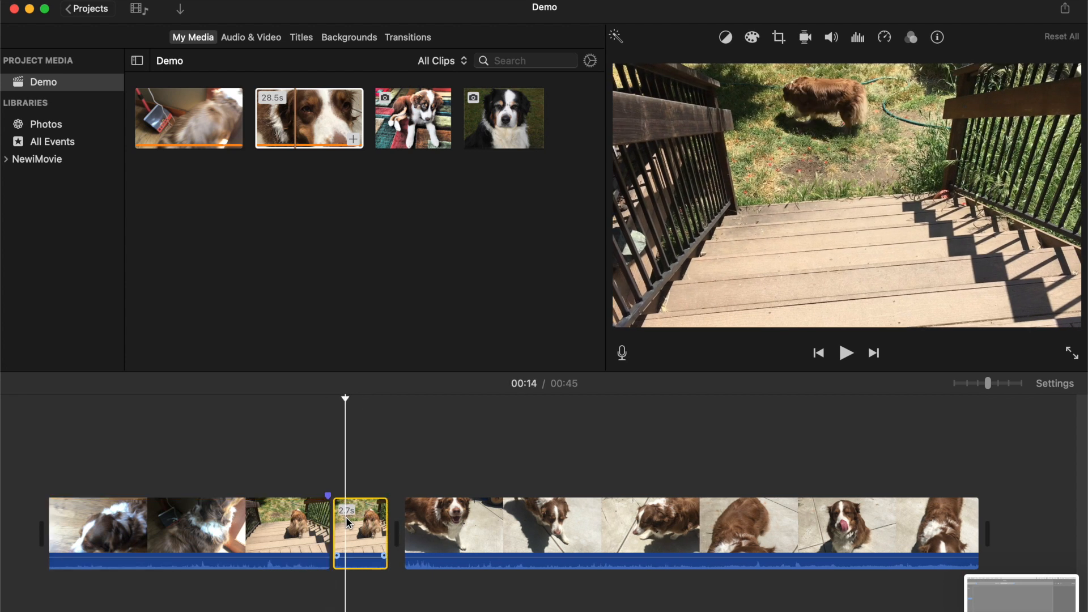
{"action": "key", "text": "Delete"}
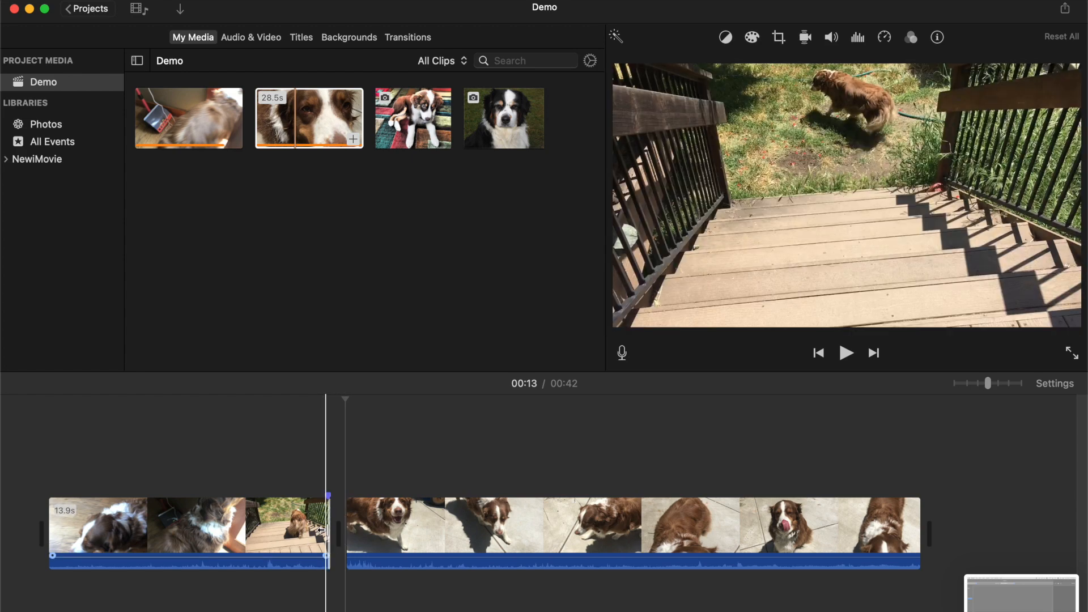
{"action": "left_click", "coordinate": [300, 529]}
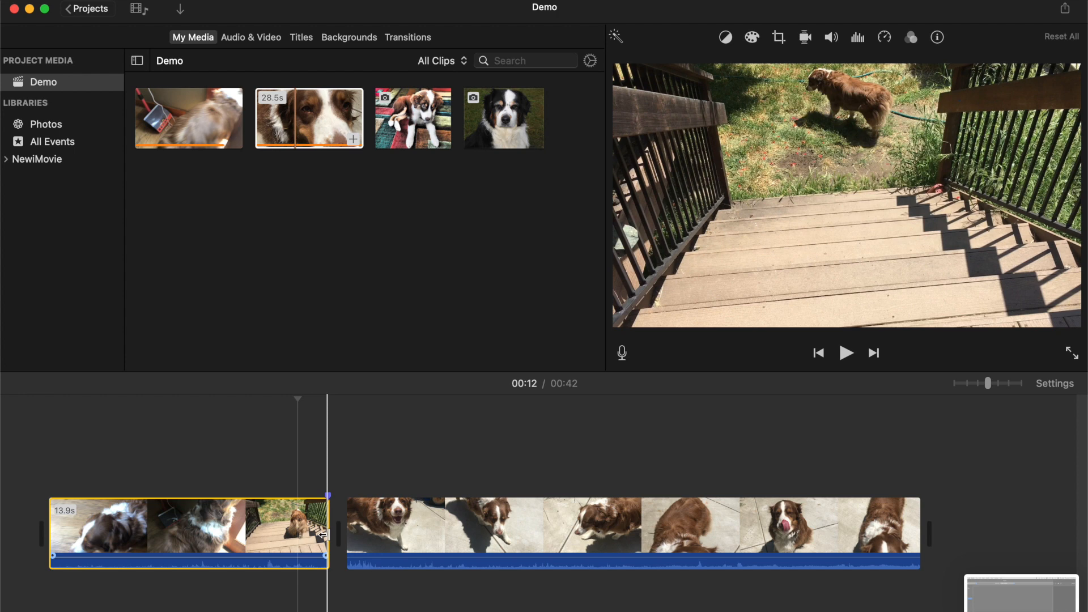
{"action": "mouse_move", "coordinate": [328, 533]}
{"action": "left_mouse_down"}
{"action": "mouse_move", "coordinate": [413, 534]}
{"action": "mouse_move", "coordinate": [328, 534]}
{"action": "left_mouse_up"}
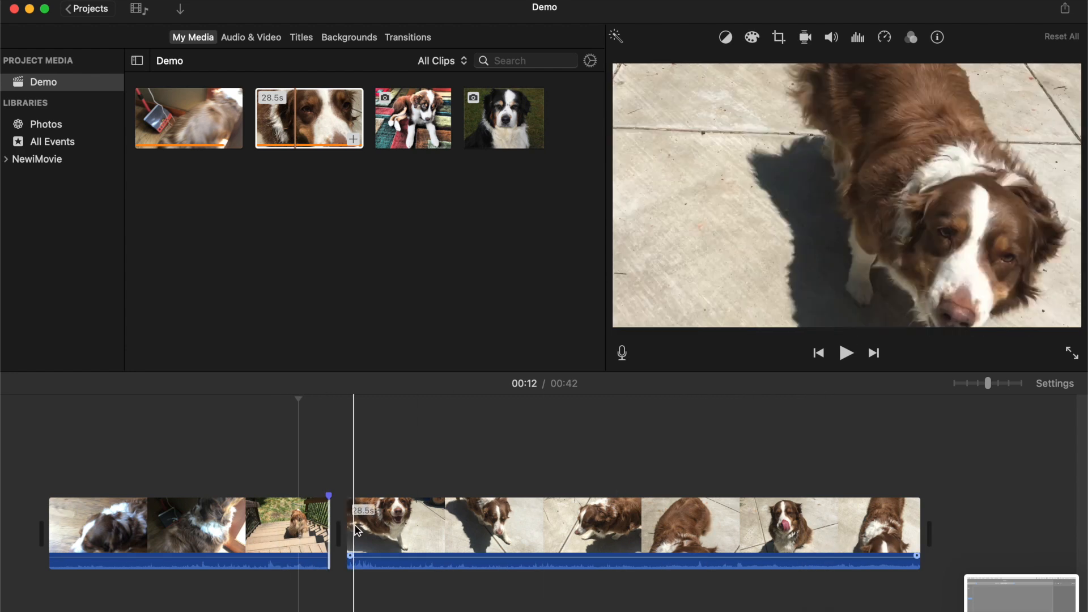
Play parts of the second timeline clip, including from 00:30, to examine its footage.
{"action": "key", "text": "space"}
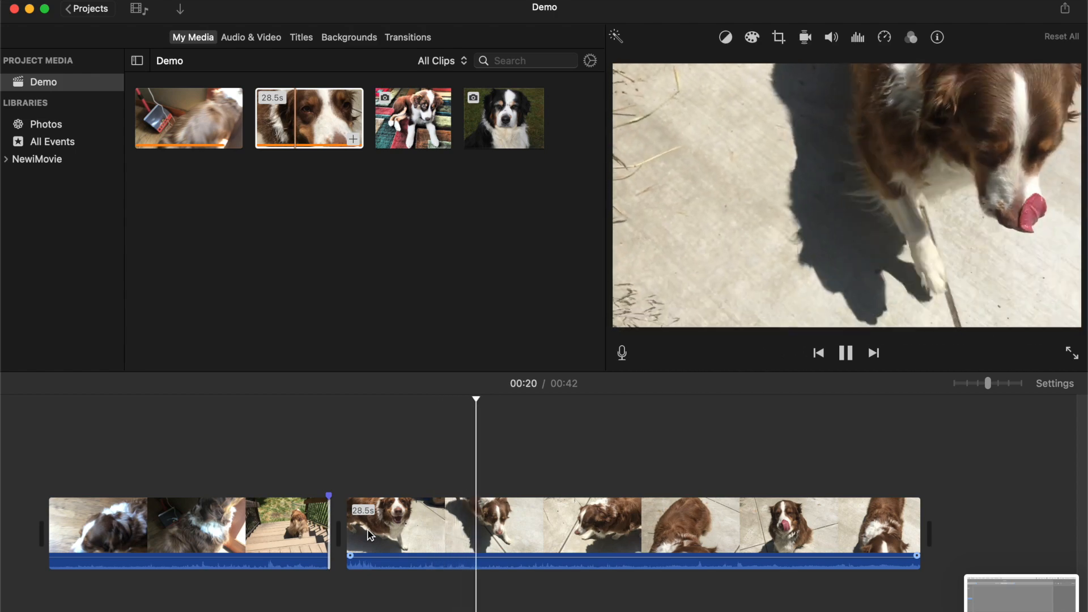
{"action": "key", "text": "space"}
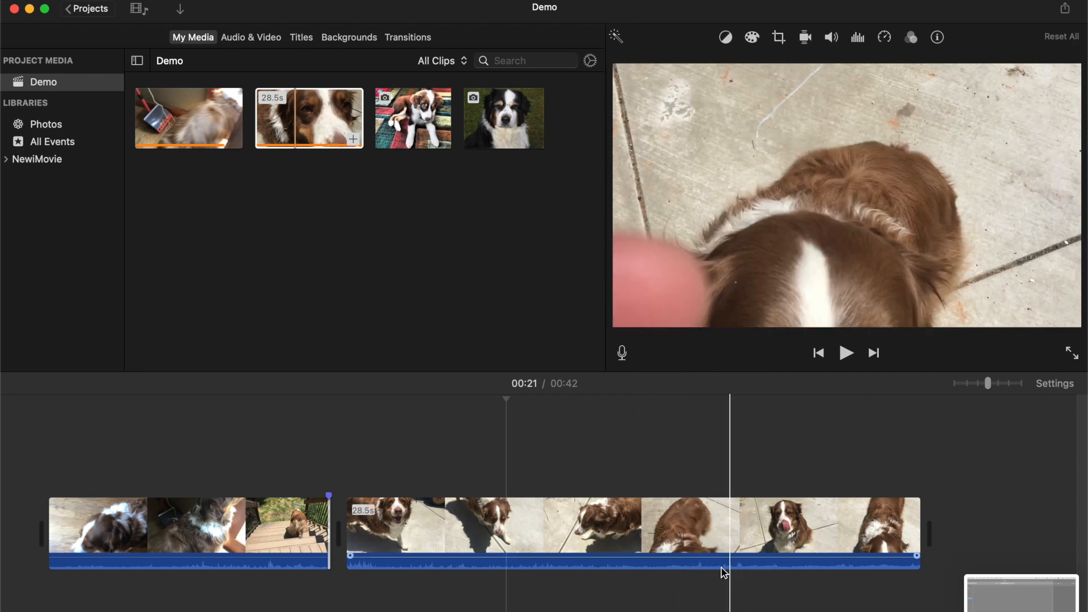
{"action": "left_click", "coordinate": [691, 565]}
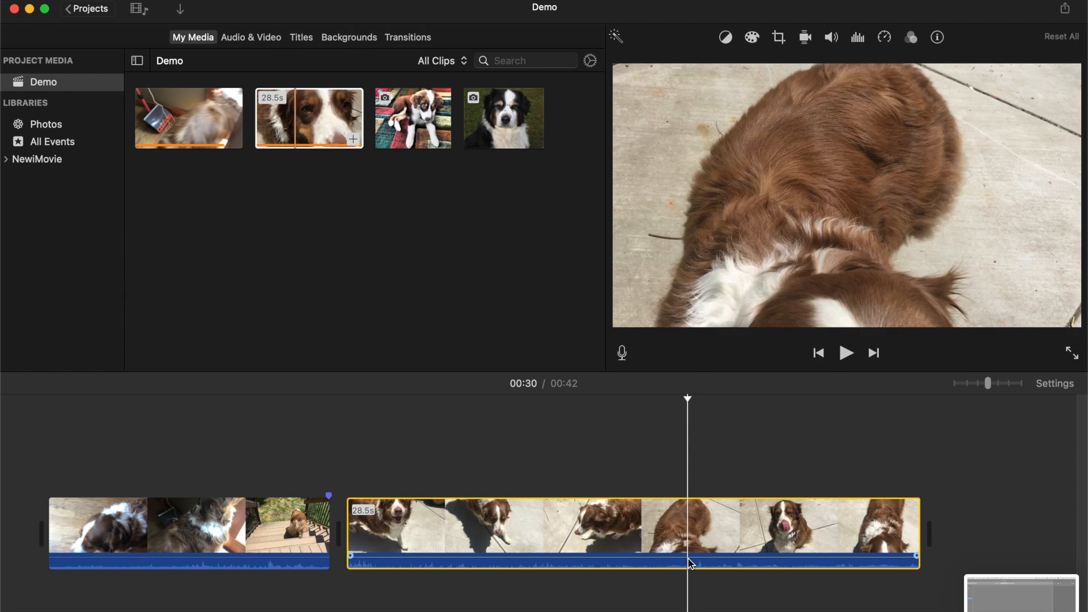
{"action": "key", "text": "space"}
{"action": "key", "text": "space"}
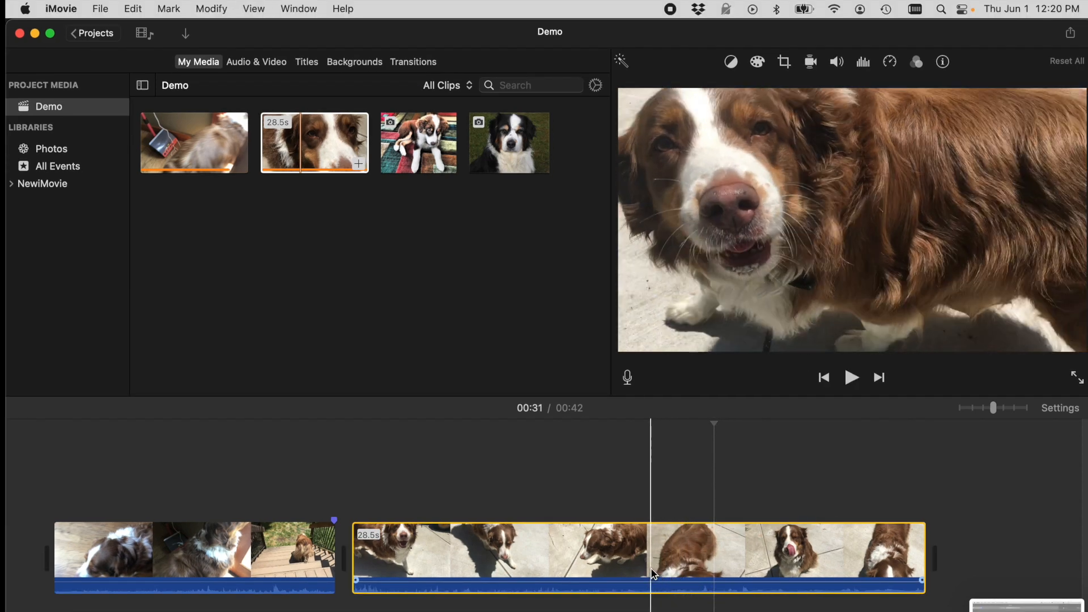
Split the second timeline clip at 00:31, delete the part before the split, and play the remaining footage.
{"action": "left_click", "coordinate": [651, 571]}
{"action": "key", "text": "super+b"}
{"action": "key", "text": "Delete"}
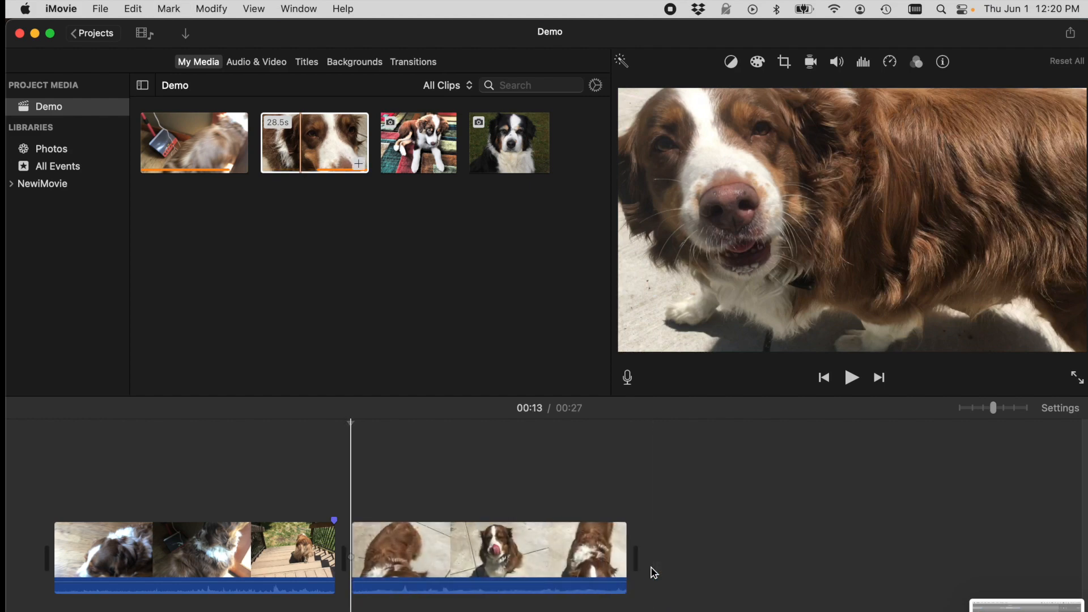
{"action": "key", "text": "space"}
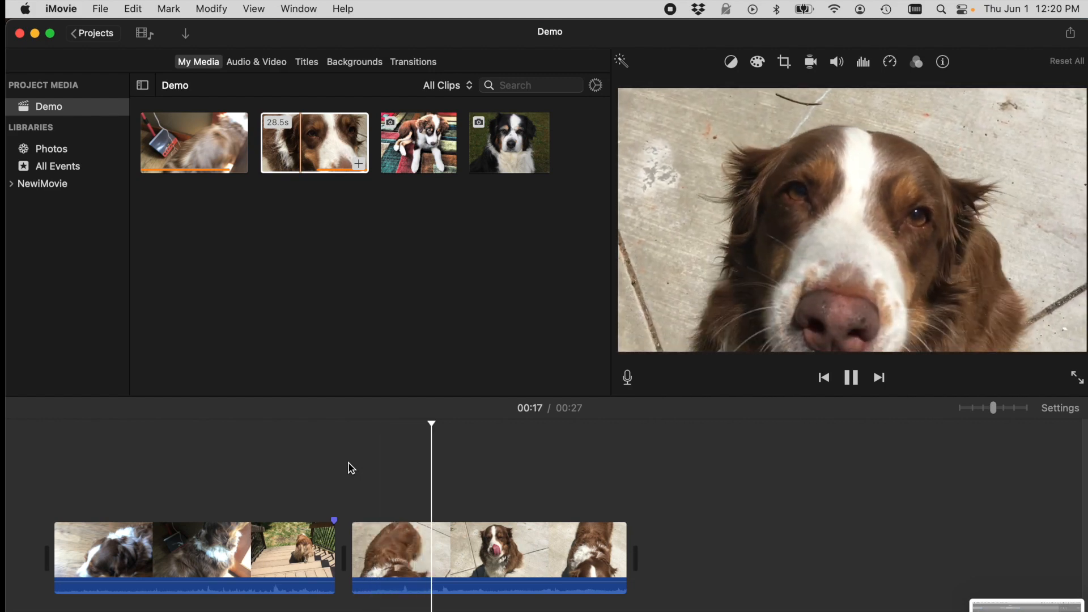
{"action": "key", "text": "space"}
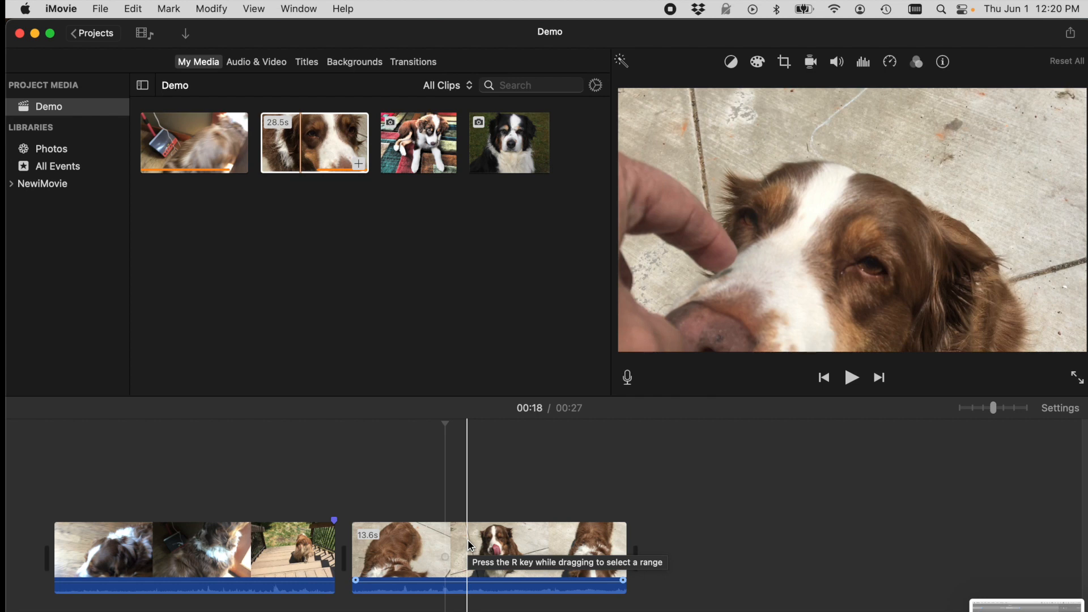
Select the first timeline clip and look up the Split Clip command among the clip editing commands.
{"action": "left_click", "coordinate": [135, 9]}
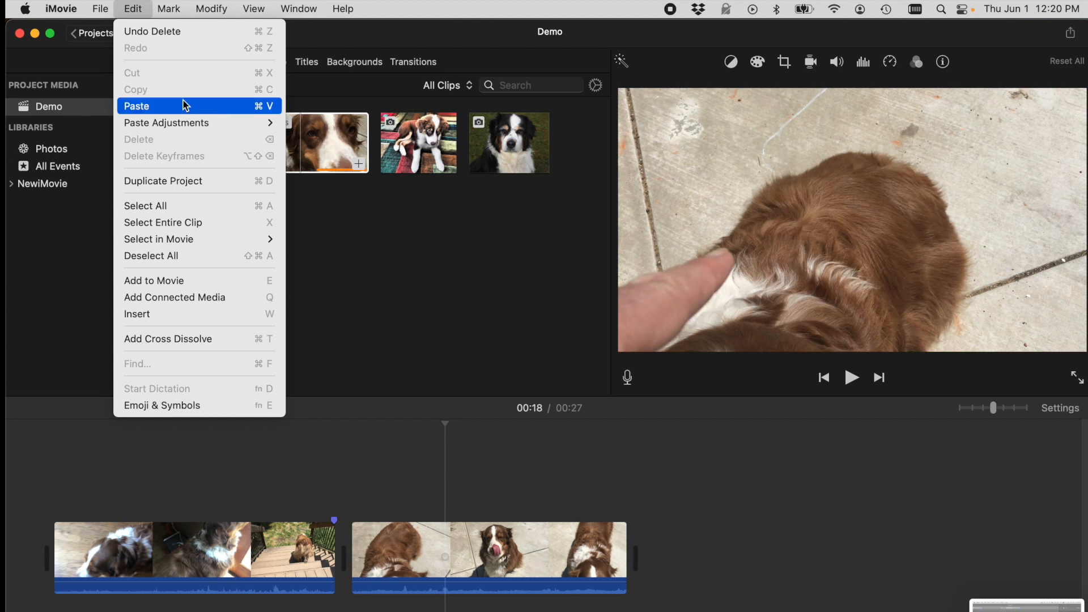
{"action": "left_click", "coordinate": [200, 545]}
{"action": "left_click", "coordinate": [200, 545]}
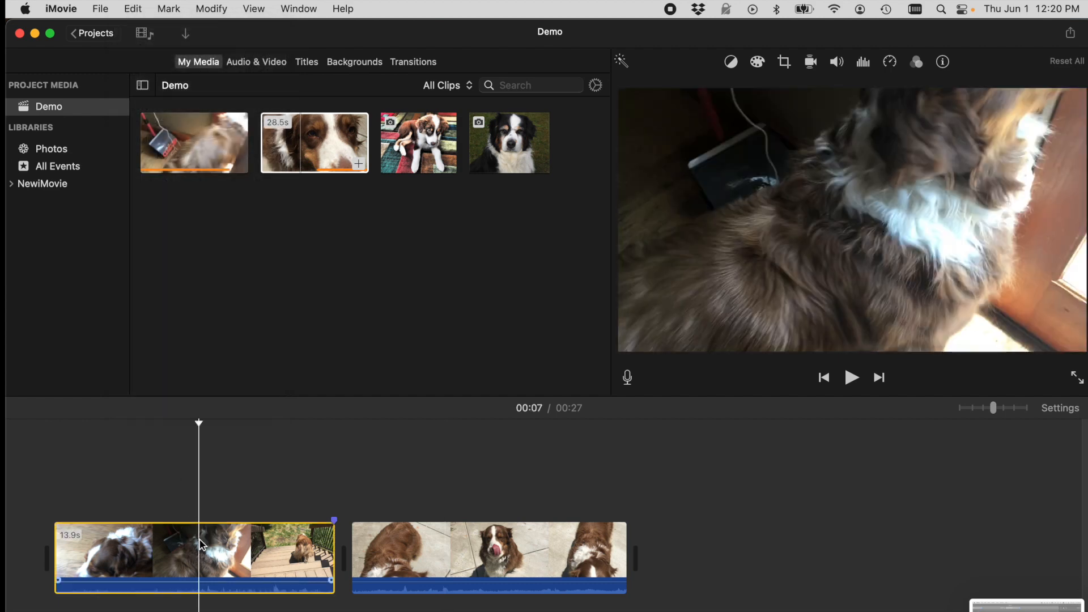
{"action": "left_click", "coordinate": [133, 8]}
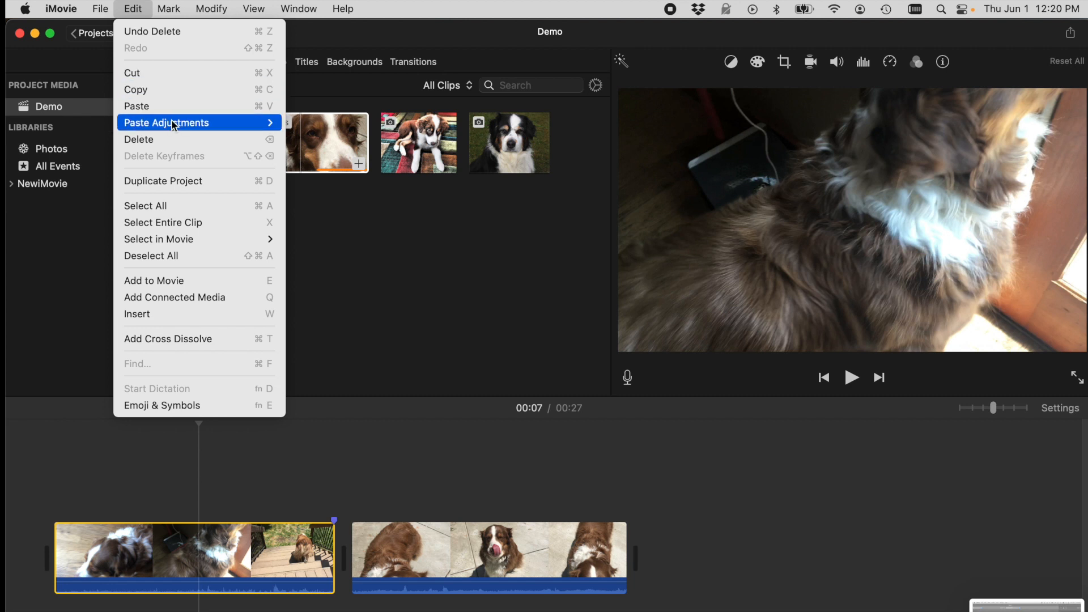
{"action": "mouse_move", "coordinate": [174, 125]}
{"action": "mouse_move", "coordinate": [204, 15]}
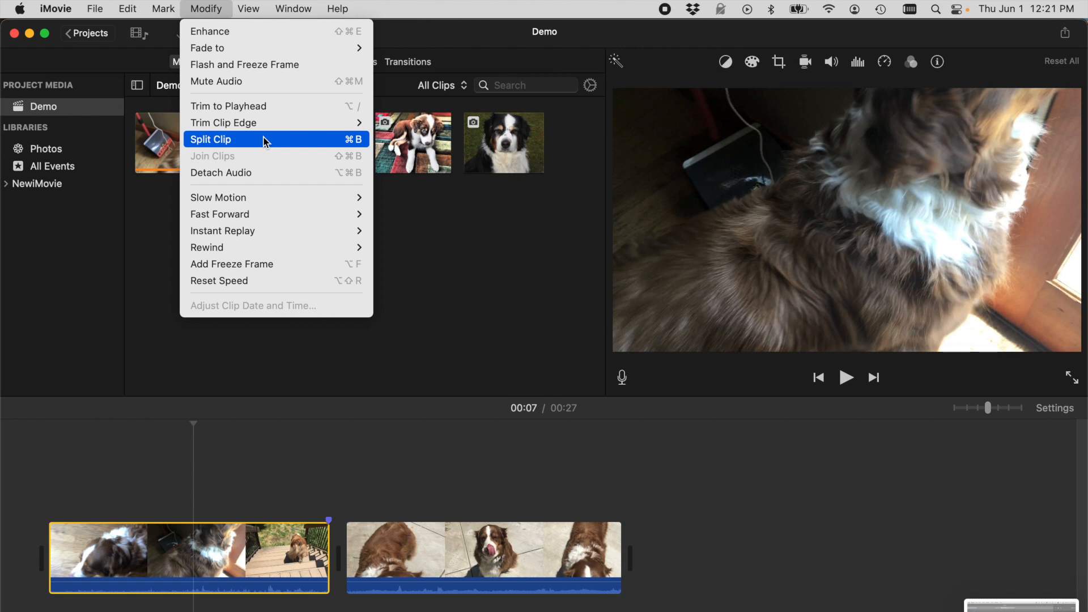
{"action": "left_click", "coordinate": [216, 548]}
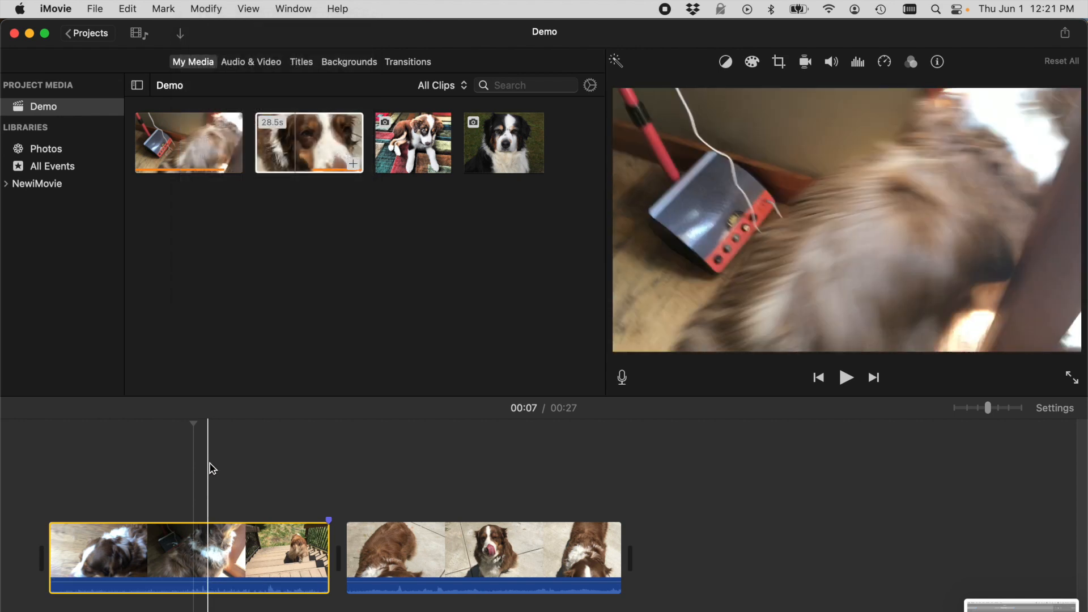
{"action": "left_click", "coordinate": [209, 544]}
{"action": "left_click", "coordinate": [205, 9]}
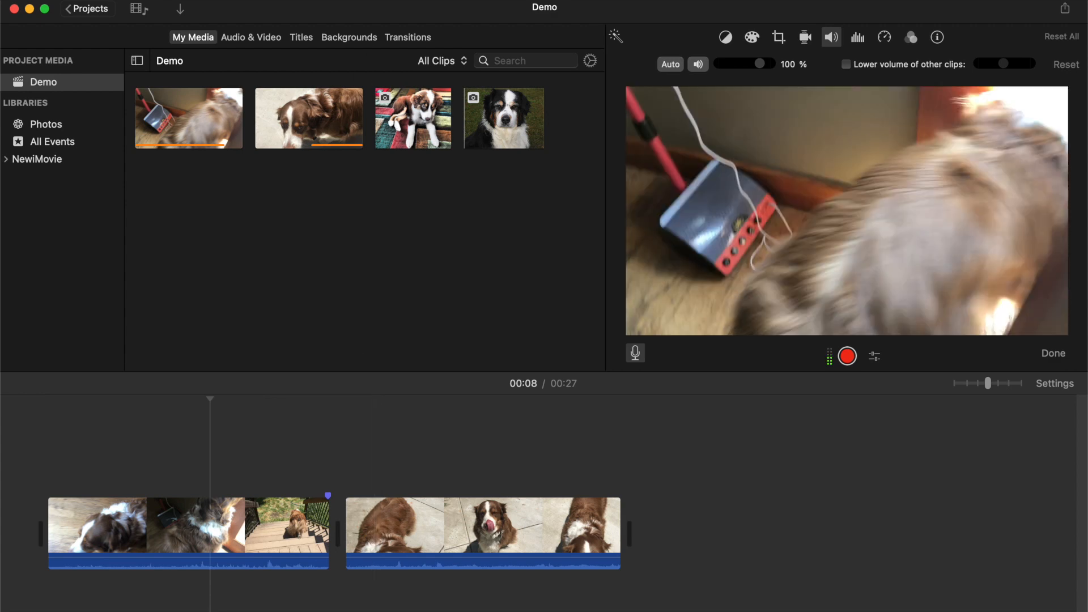
Browse the maps and backgrounds and insert the Gradient background between the two video clips.
{"action": "left_click", "coordinate": [343, 38]}
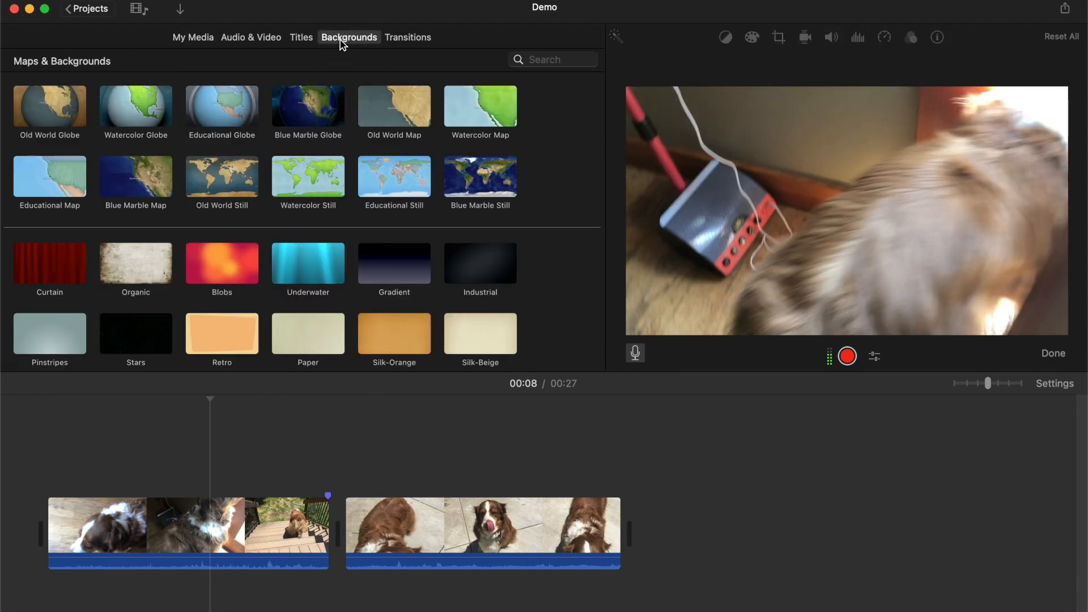
{"action": "scroll", "coordinate": [324, 187], "scroll_direction": "down", "scroll_amount": 10}
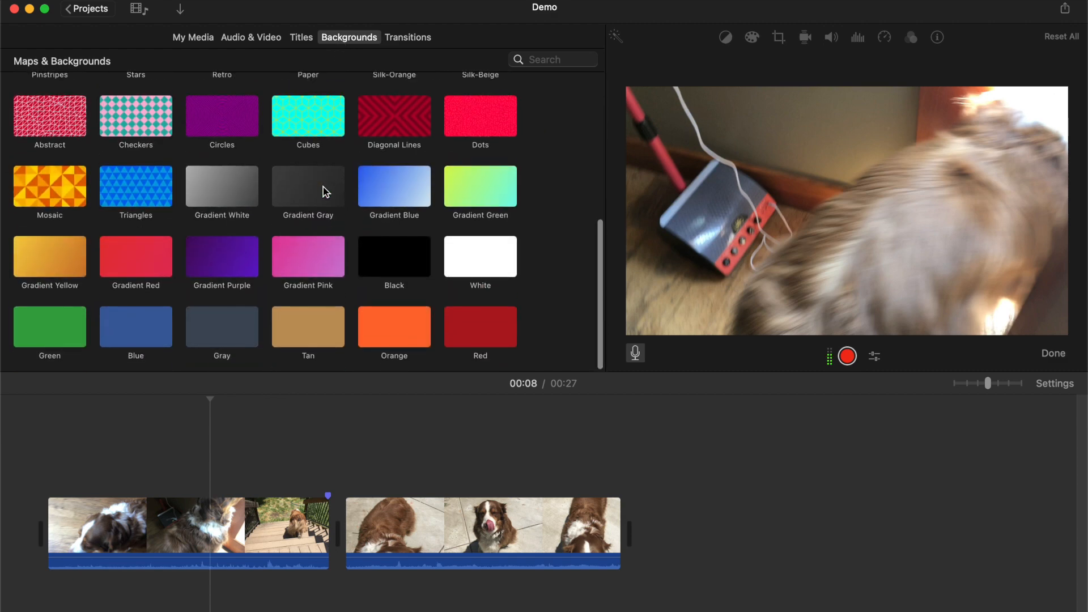
{"action": "scroll", "coordinate": [325, 191], "scroll_direction": "up", "scroll_amount": 5}
{"action": "scroll", "coordinate": [325, 191], "scroll_direction": "up", "scroll_amount": 3}
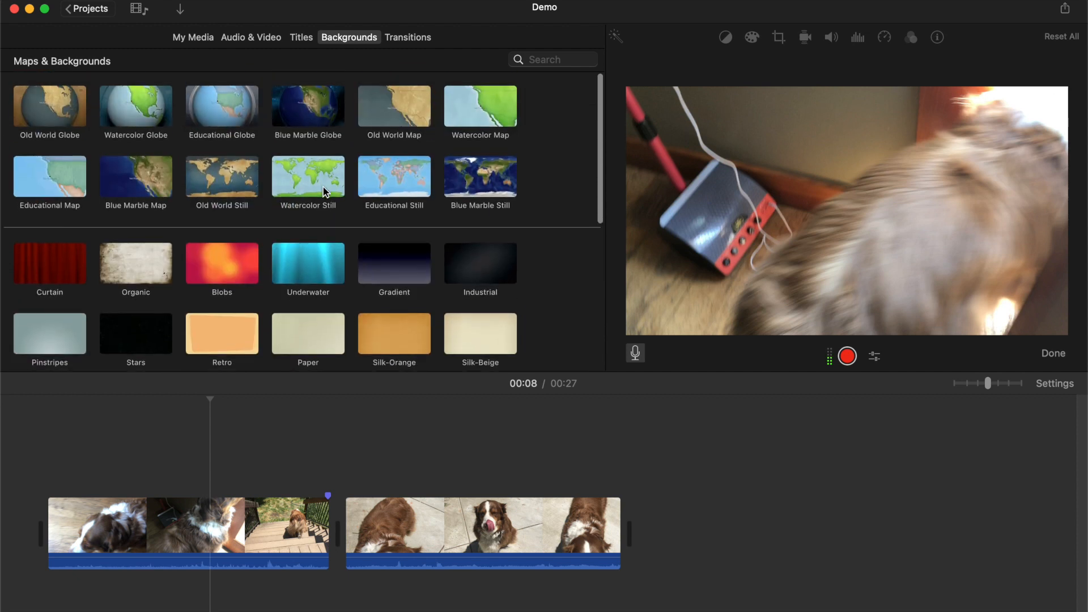
{"action": "left_click", "coordinate": [294, 181]}
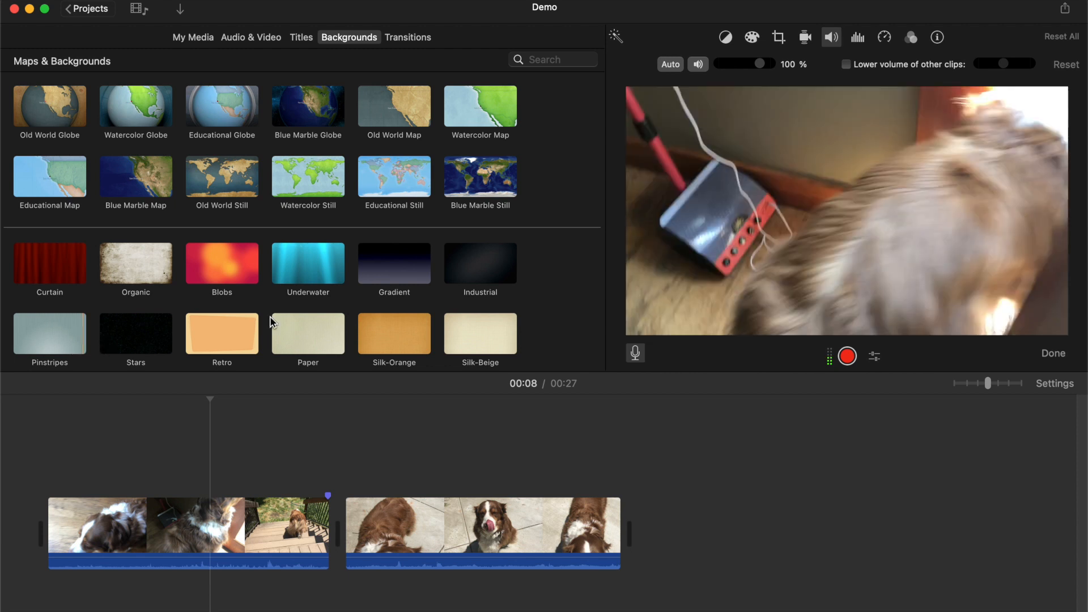
{"action": "left_click_drag", "start_coordinate": [378, 279], "coordinate": [337, 538]}
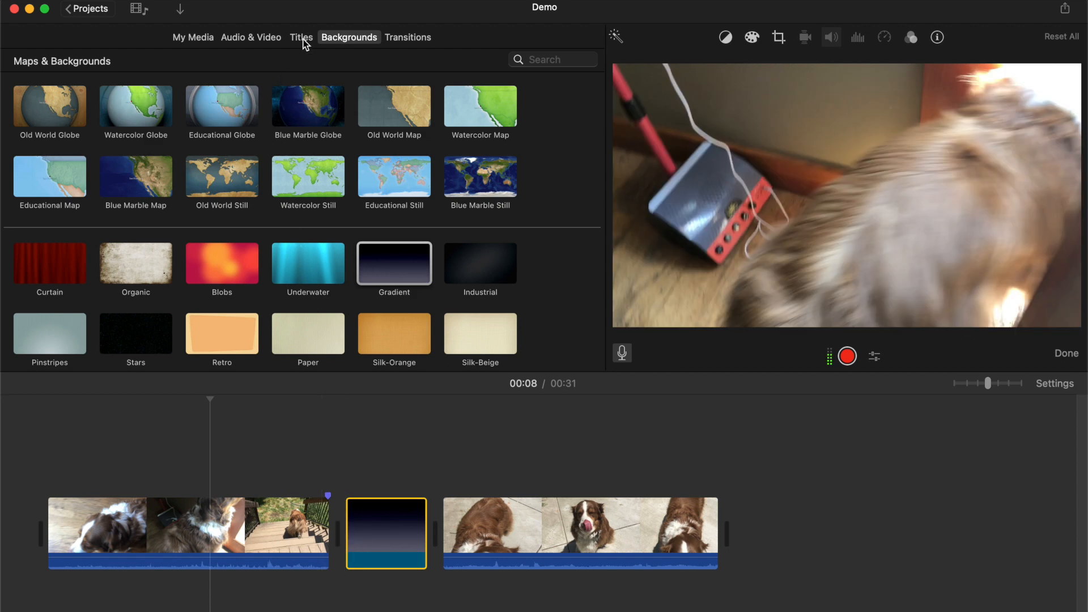
Browse the title styles and add a Date/Time title over the beginning of the second video clip.
{"action": "left_click", "coordinate": [303, 39]}
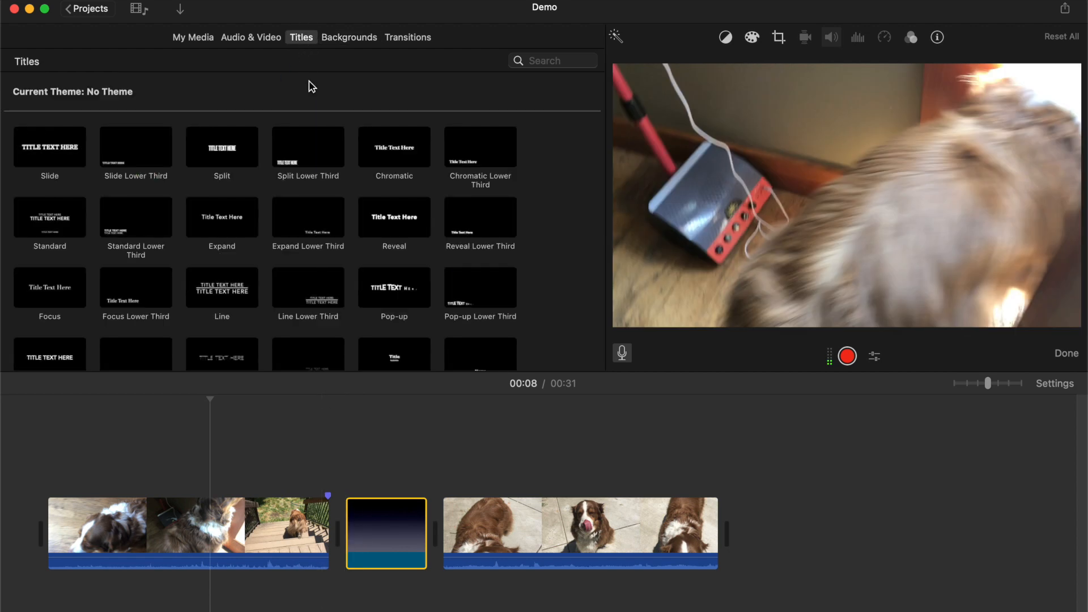
{"action": "scroll", "coordinate": [316, 164], "scroll_direction": "down", "scroll_amount": 5}
{"action": "scroll", "coordinate": [316, 166], "scroll_direction": "down", "scroll_amount": 3}
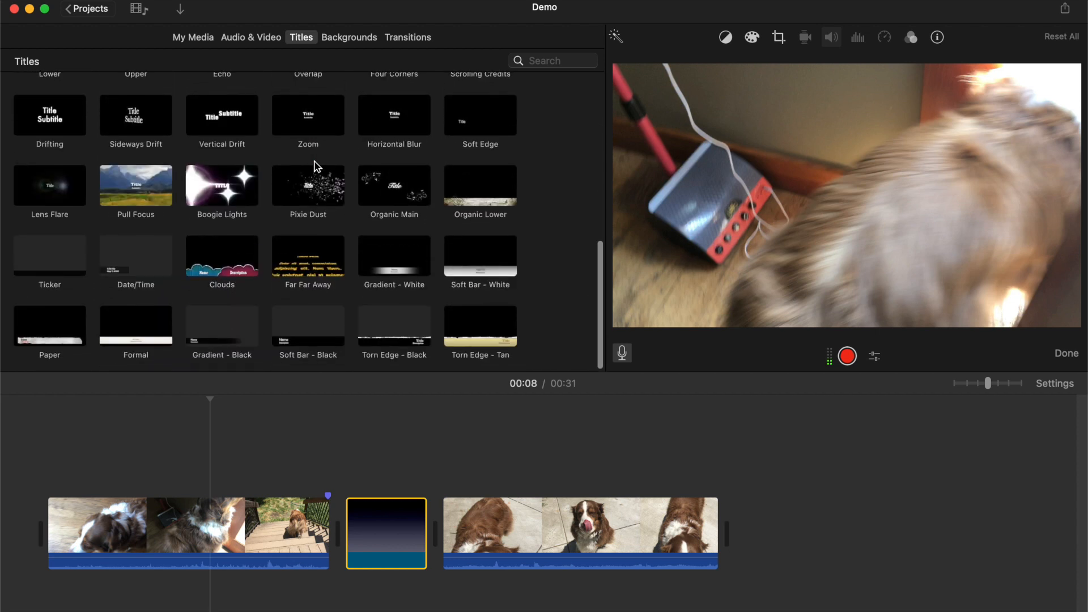
{"action": "scroll", "coordinate": [316, 166], "scroll_direction": "up", "scroll_amount": 8}
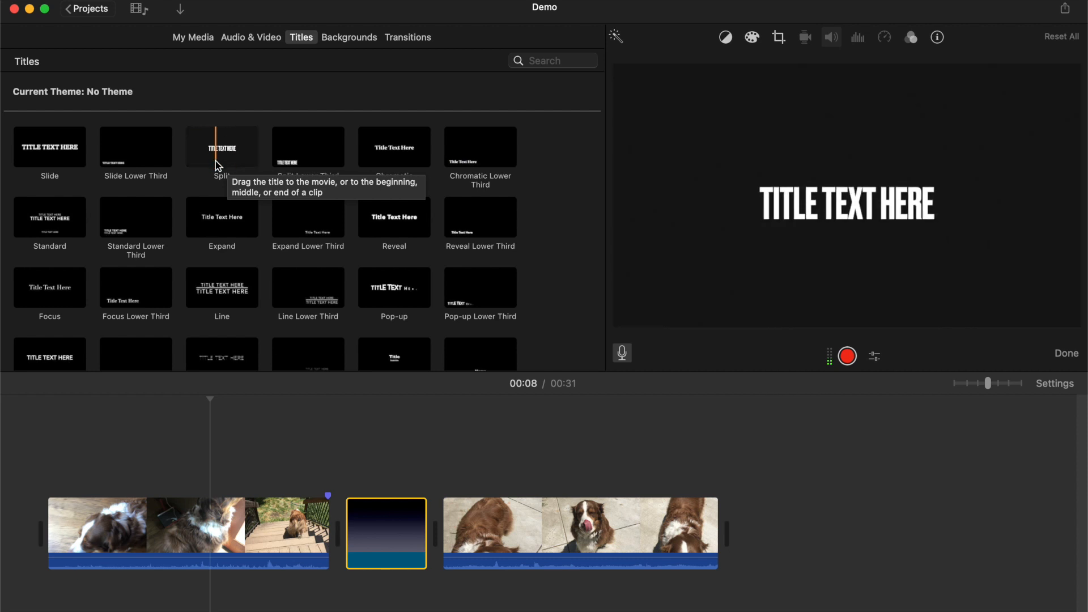
{"action": "scroll", "coordinate": [217, 166], "scroll_direction": "down", "scroll_amount": 3}
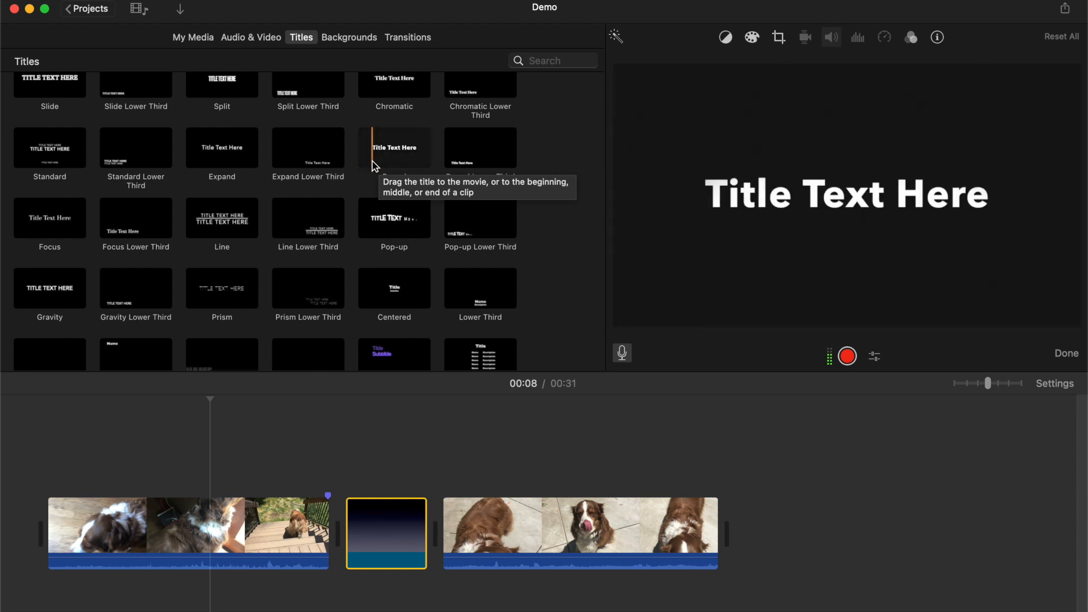
{"action": "scroll", "coordinate": [385, 166], "scroll_direction": "down", "scroll_amount": 4}
{"action": "scroll", "coordinate": [406, 167], "scroll_direction": "down", "scroll_amount": 2}
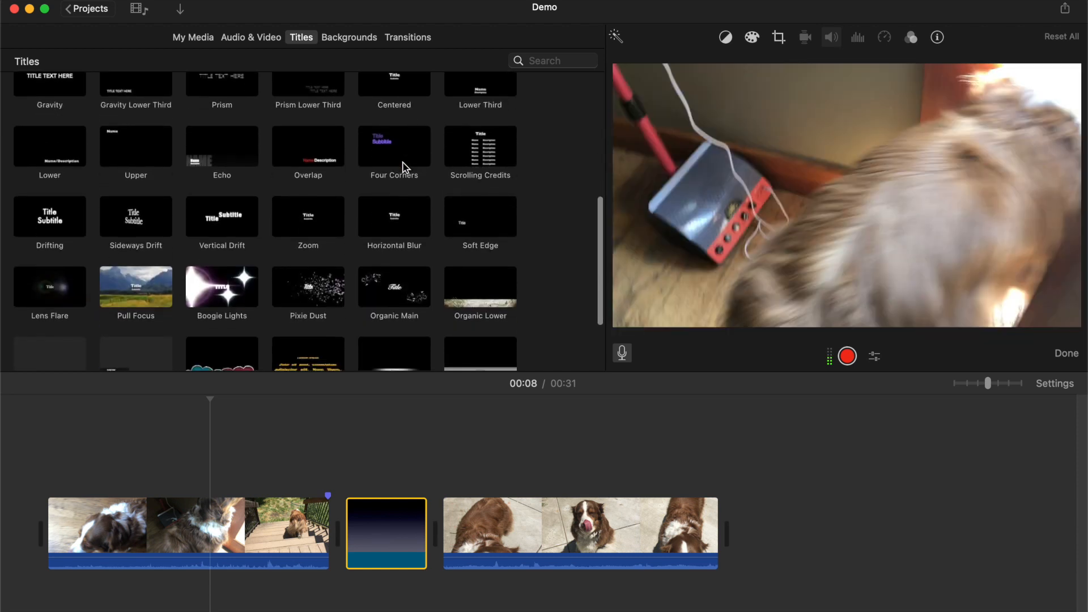
{"action": "scroll", "coordinate": [406, 168], "scroll_direction": "down", "scroll_amount": 2}
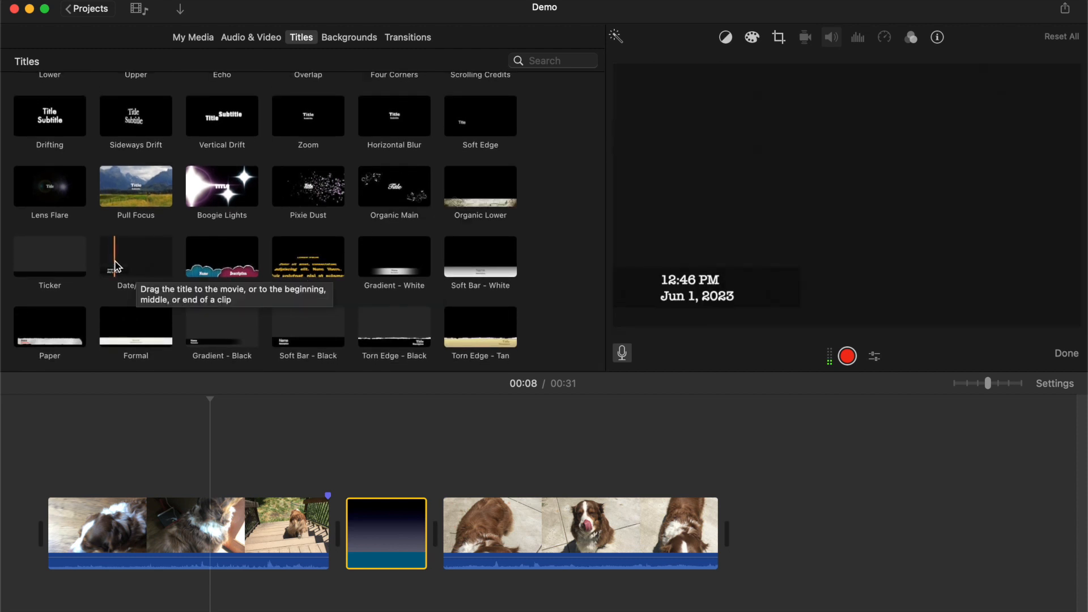
{"action": "left_click_drag", "start_coordinate": [116, 266], "coordinate": [452, 457]}
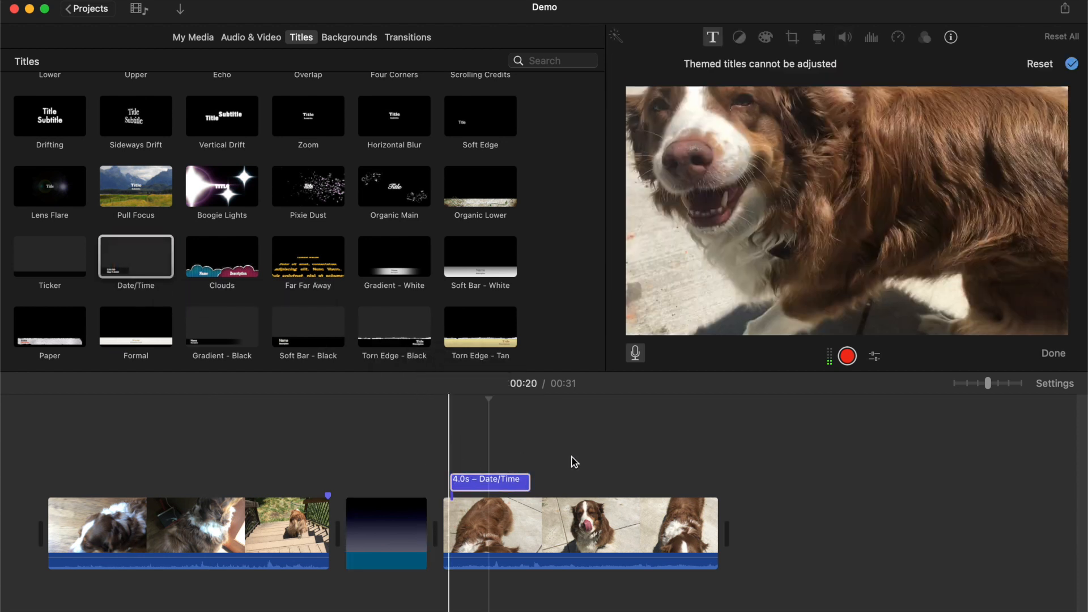
{"action": "left_click", "coordinate": [494, 482]}
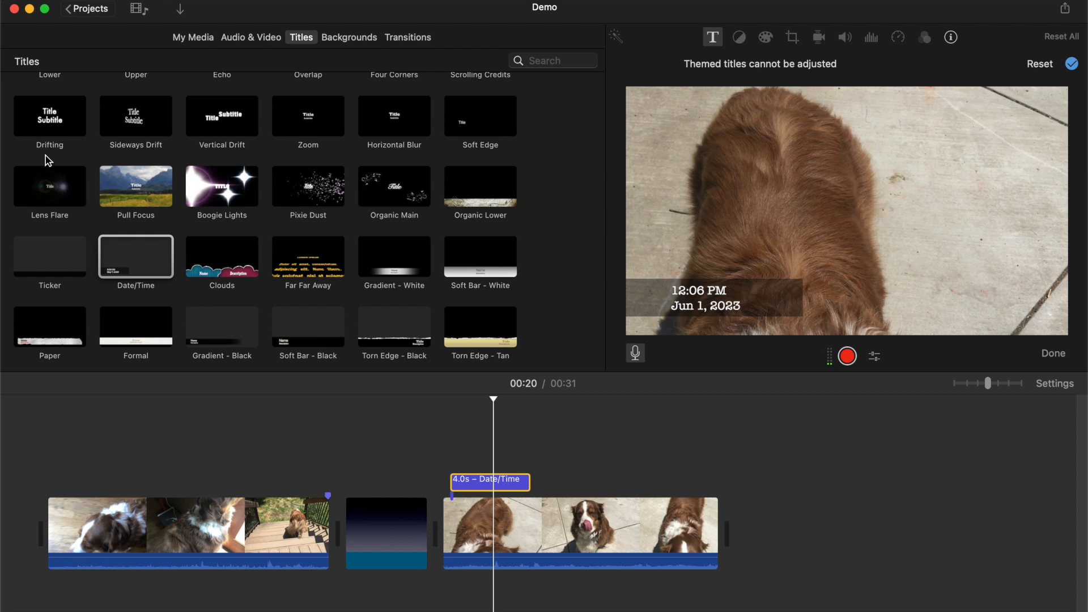
Add a Slide title above the Gradient background and align it with the background's start and end.
{"action": "scroll", "coordinate": [48, 163], "scroll_direction": "up", "scroll_amount": 2}
{"action": "scroll", "coordinate": [48, 163], "scroll_direction": "up", "scroll_amount": 5}
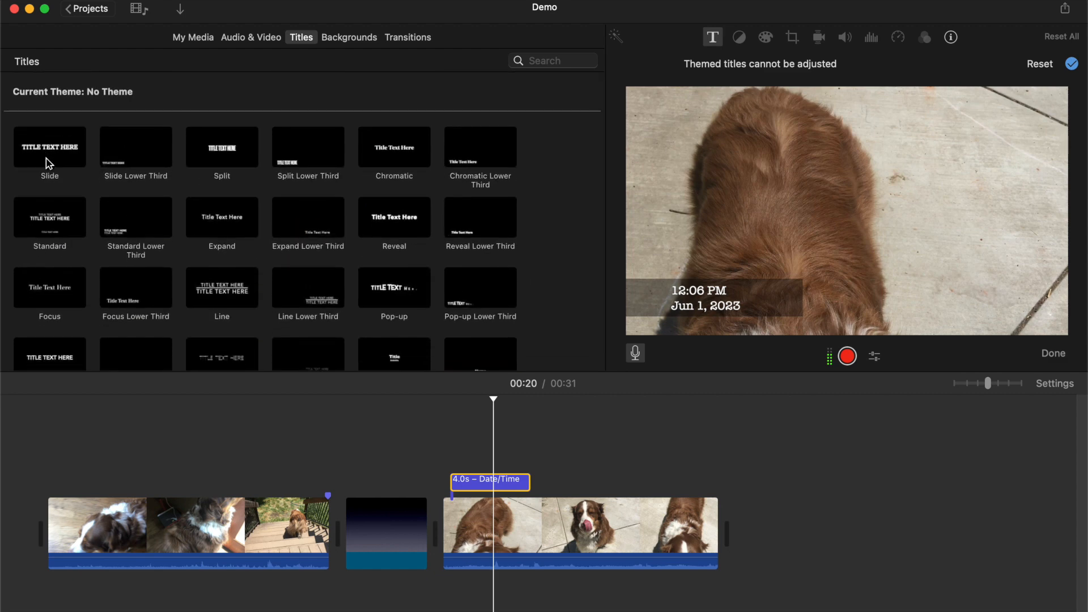
{"action": "left_click_drag", "start_coordinate": [46, 141], "coordinate": [340, 442]}
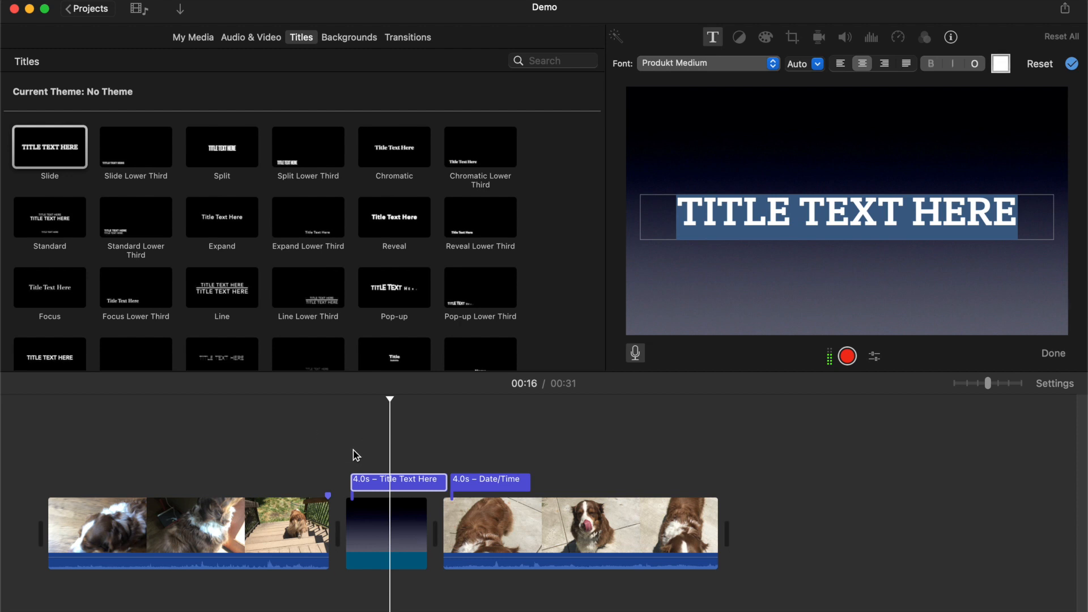
{"action": "mouse_move", "coordinate": [378, 483]}
{"action": "left_mouse_down"}
{"action": "mouse_move", "coordinate": [442, 468]}
{"action": "mouse_move", "coordinate": [377, 479]}
{"action": "left_mouse_up"}
{"action": "left_click", "coordinate": [412, 486]}
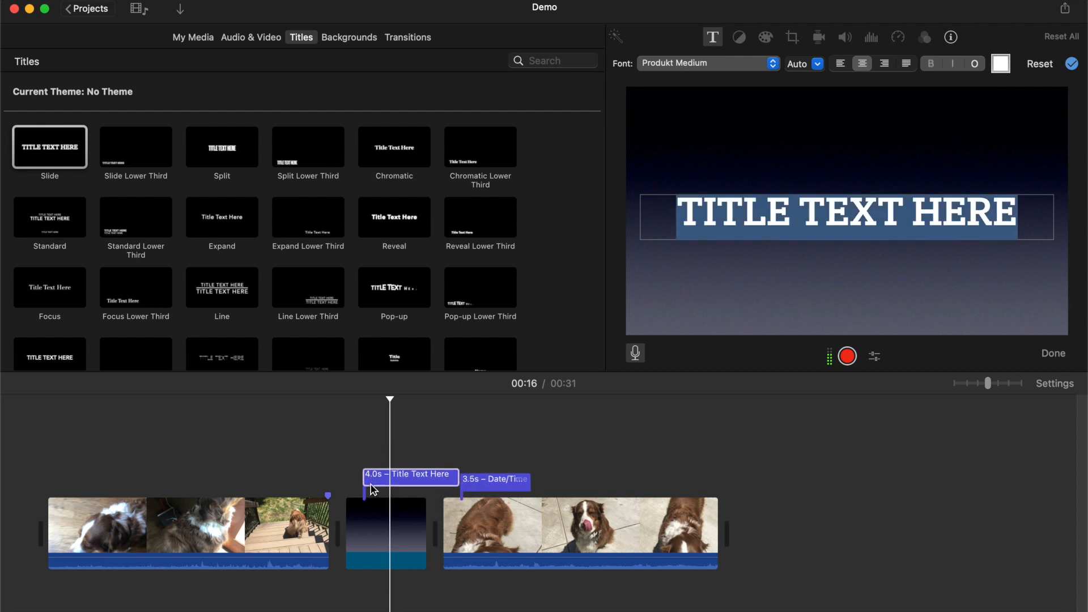
{"action": "left_click", "coordinate": [379, 490]}
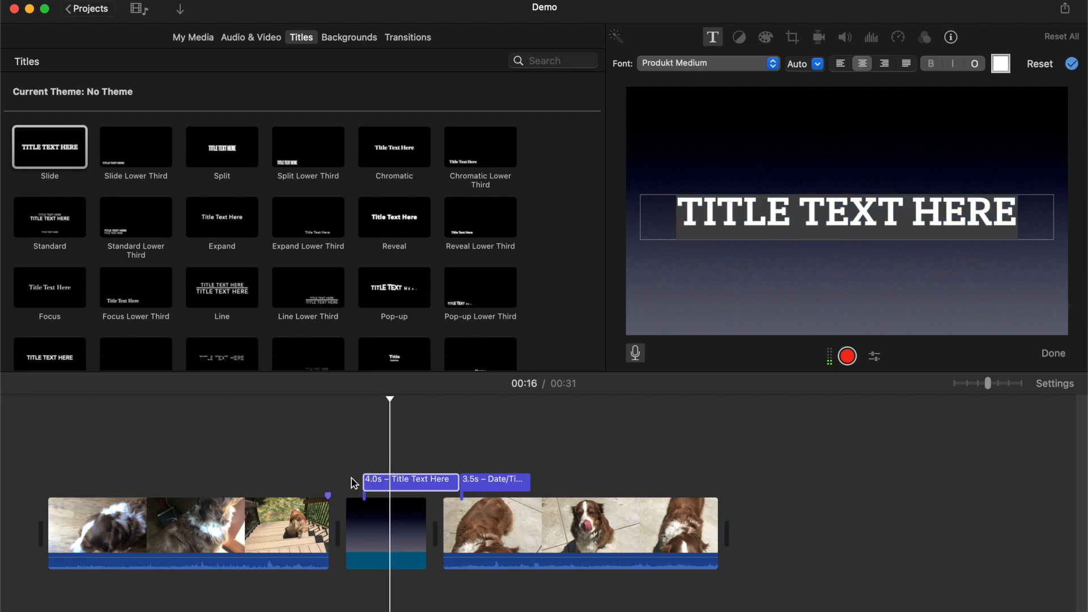
{"action": "left_click_drag", "start_coordinate": [378, 481], "coordinate": [389, 470]}
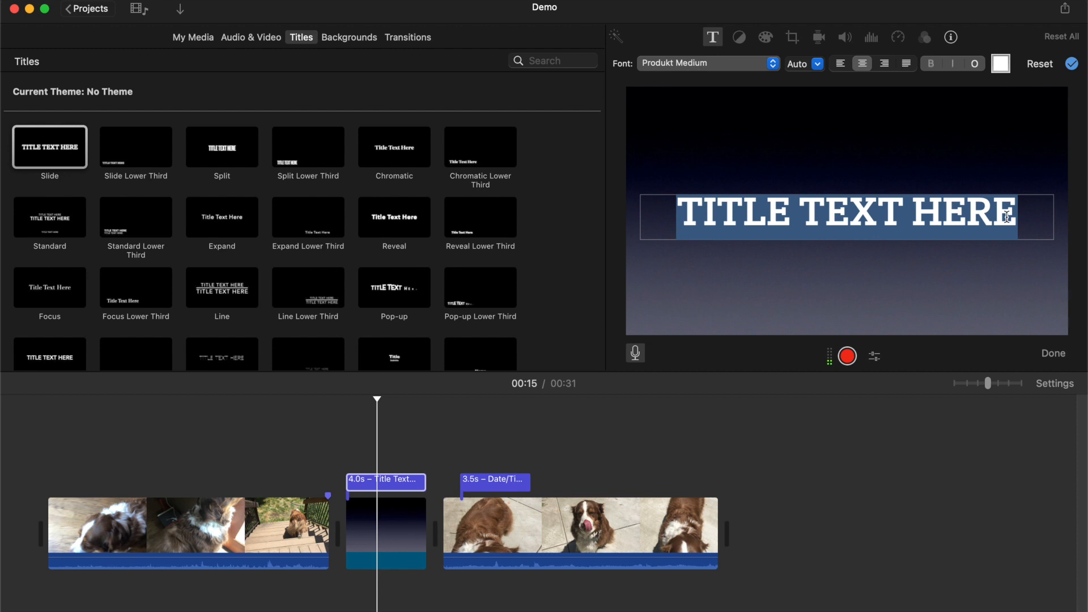
Replace the Slide title's text with "DOG SITTING" and delete the Date/Time title over the second video clip.
{"action": "type", "text": "DOG SITTING"}
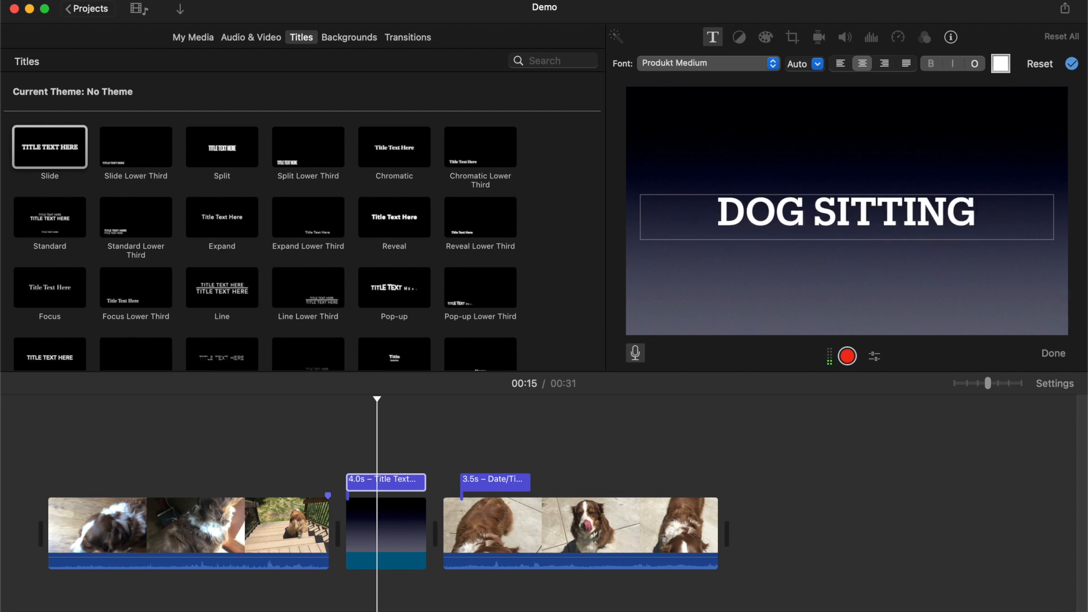
{"action": "key", "text": "super+a"}
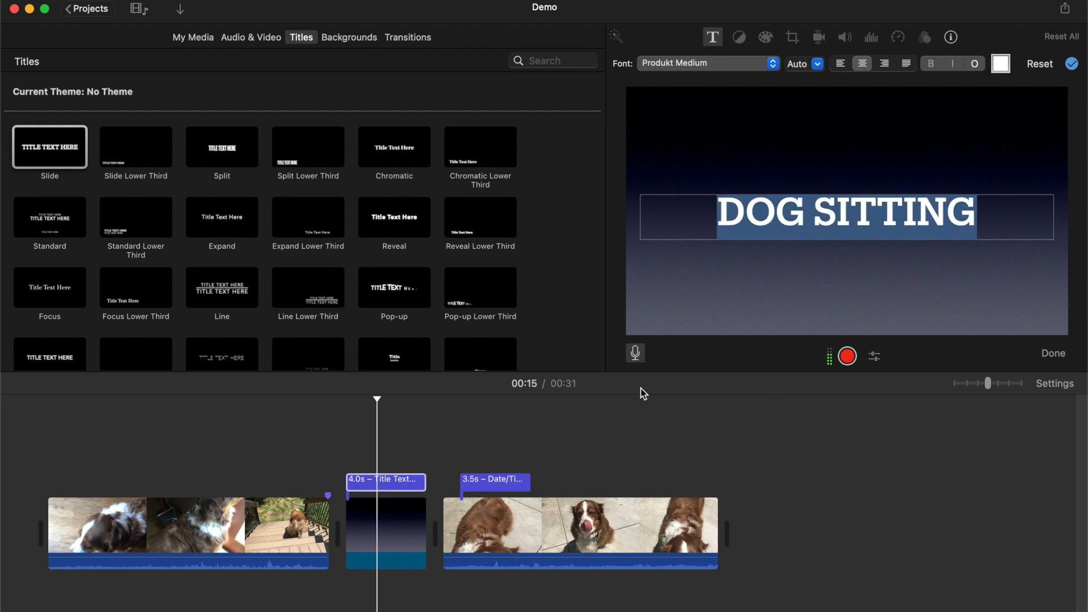
{"action": "left_click", "coordinate": [541, 415]}
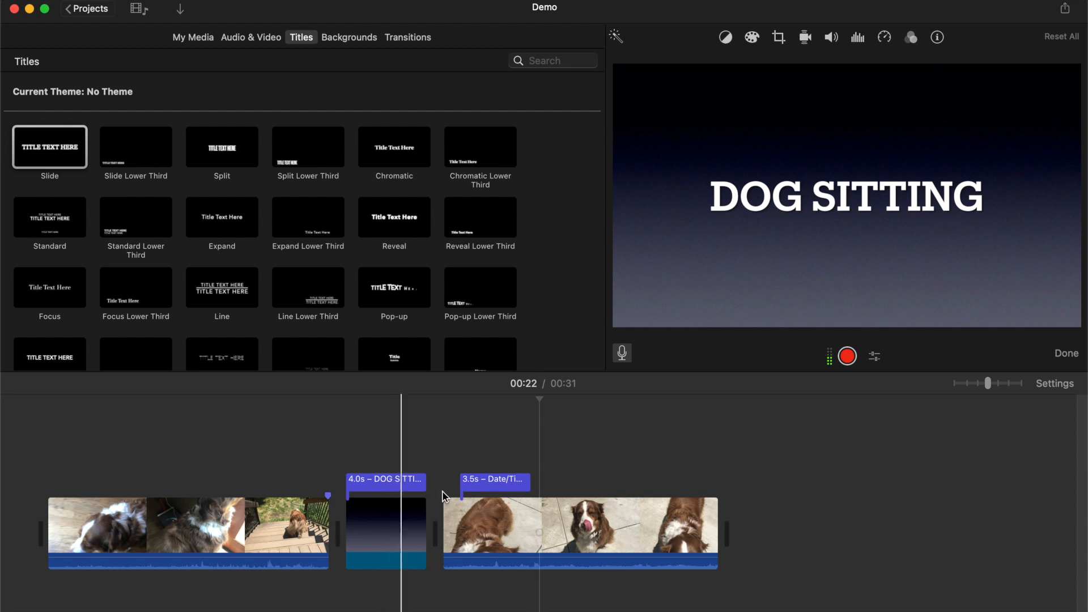
{"action": "left_click", "coordinate": [495, 480]}
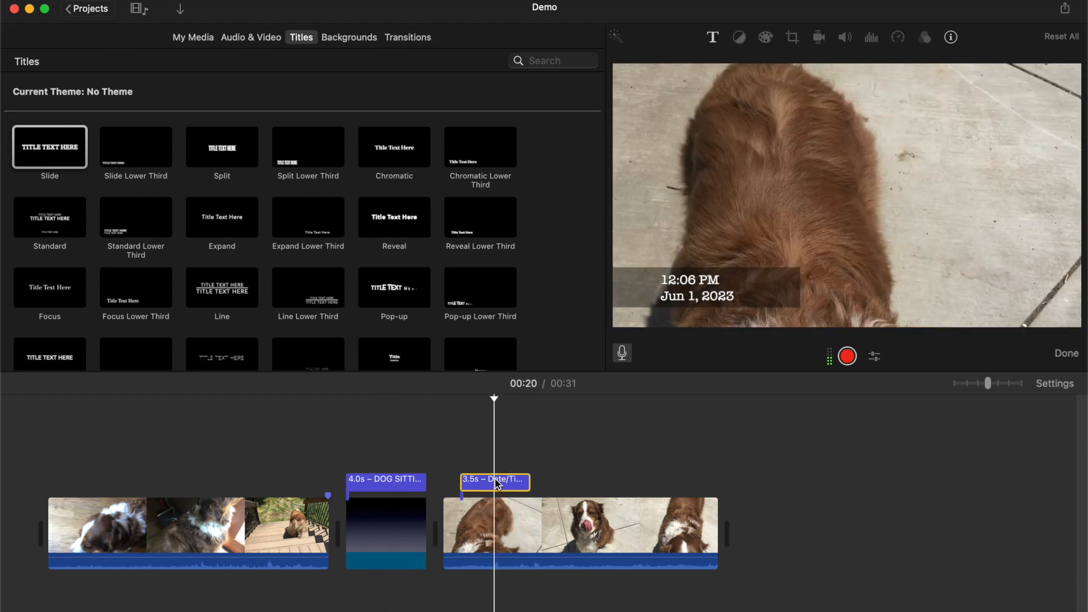
Try extending the DOG SITTING title to 5.4 s over the second video clip, and shorten it back to 4.0 s.
{"action": "left_click", "coordinate": [387, 481]}
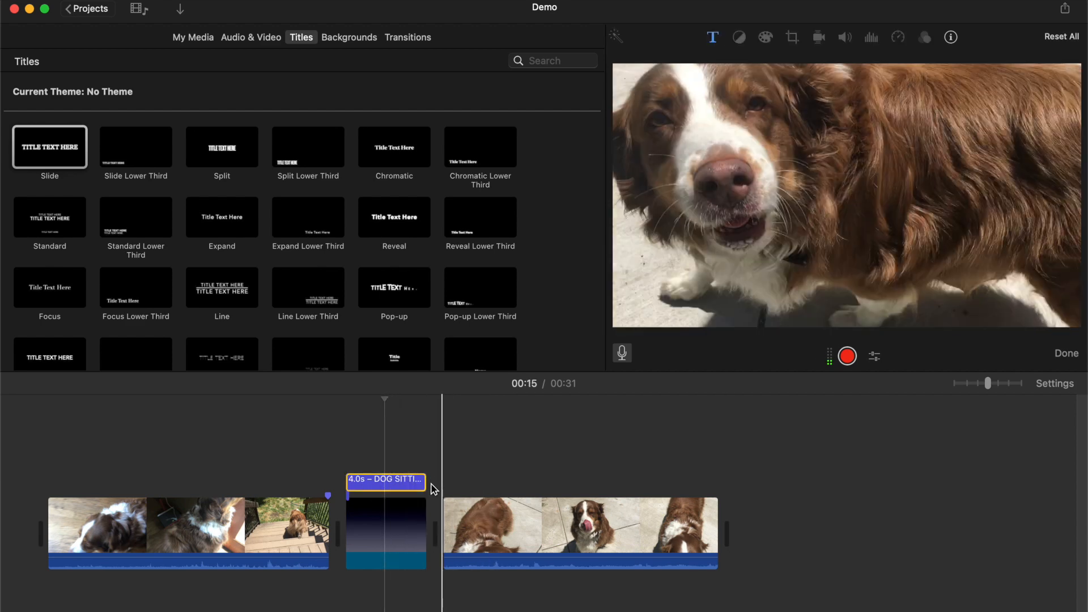
{"action": "left_click_drag", "start_coordinate": [419, 484], "coordinate": [471, 482]}
{"action": "left_click", "coordinate": [347, 465]}
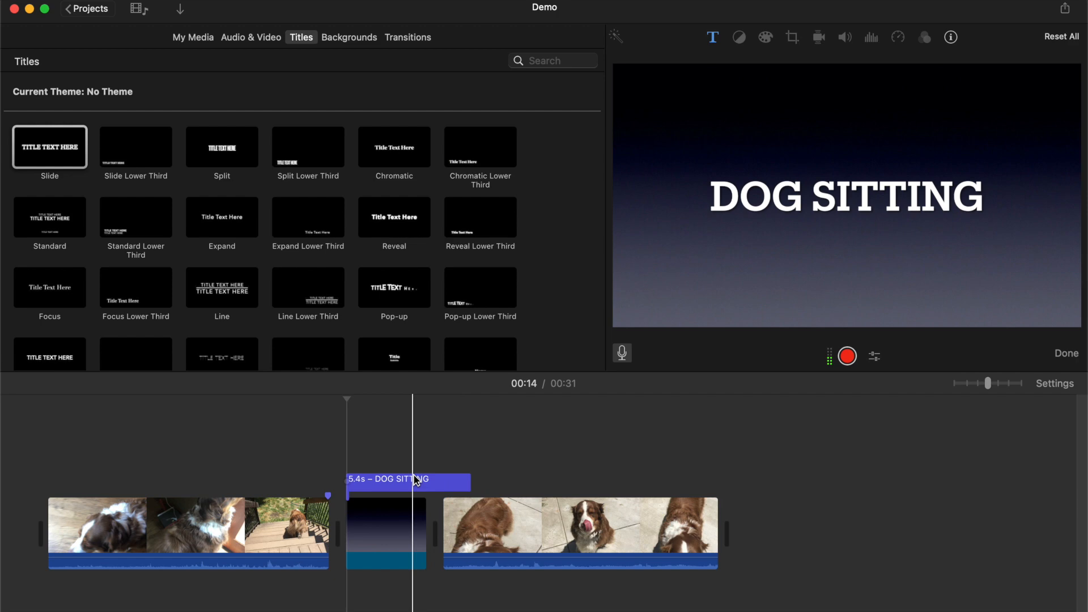
{"action": "left_click", "coordinate": [440, 477]}
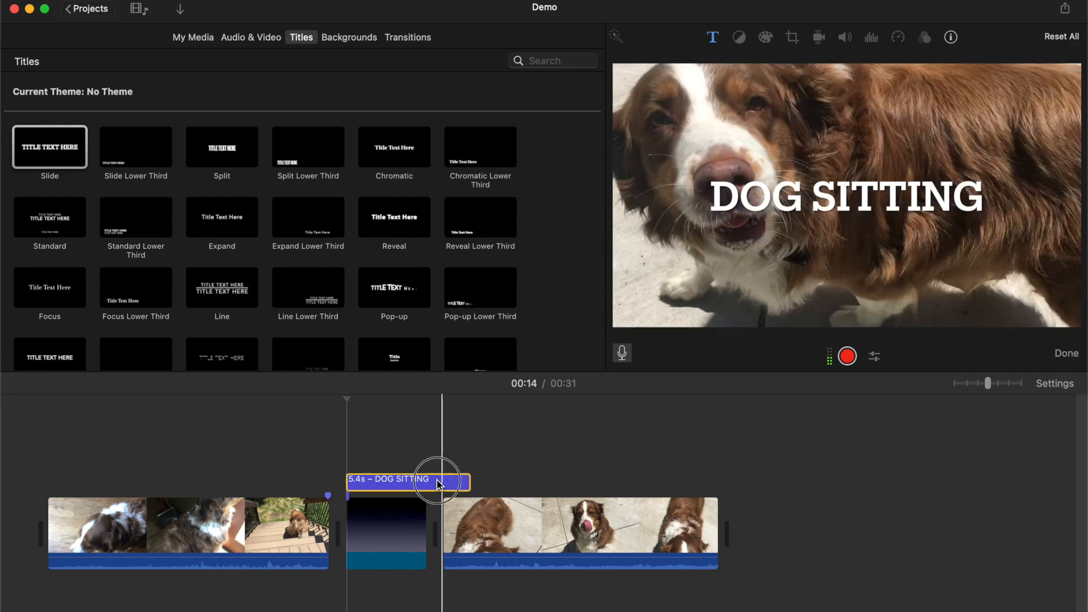
{"action": "left_click_drag", "start_coordinate": [458, 484], "coordinate": [427, 484]}
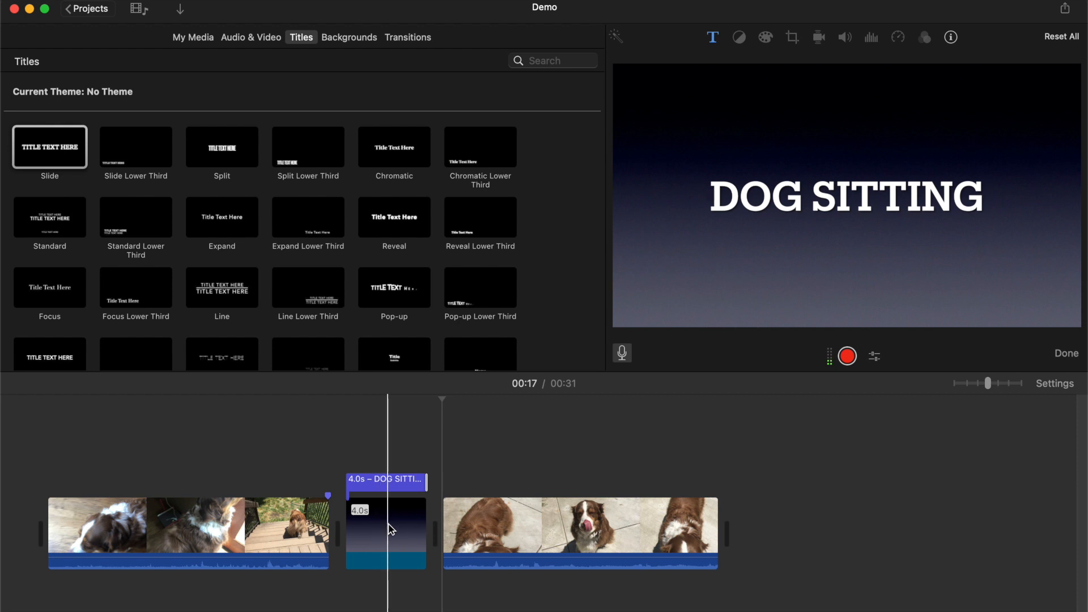
Try splitting the Gradient background near its middle and deleting its second half, and undo both edits.
{"action": "left_click", "coordinate": [390, 529]}
{"action": "mouse_move", "coordinate": [426, 531]}
{"action": "left_mouse_down"}
{"action": "mouse_move", "coordinate": [719, 518]}
{"action": "mouse_move", "coordinate": [427, 529]}
{"action": "left_mouse_up"}
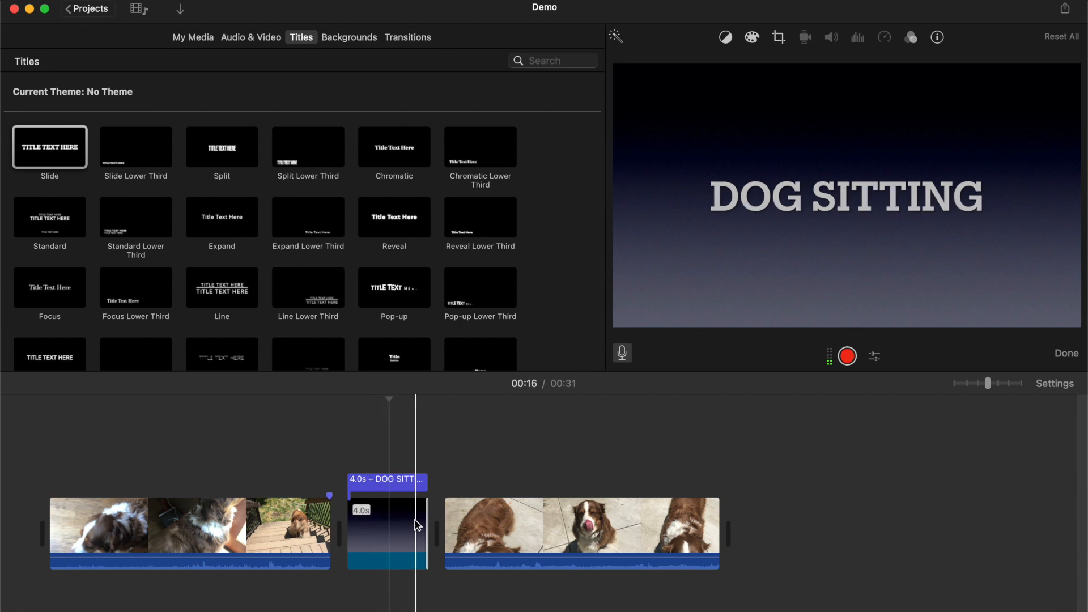
{"action": "left_click", "coordinate": [384, 533]}
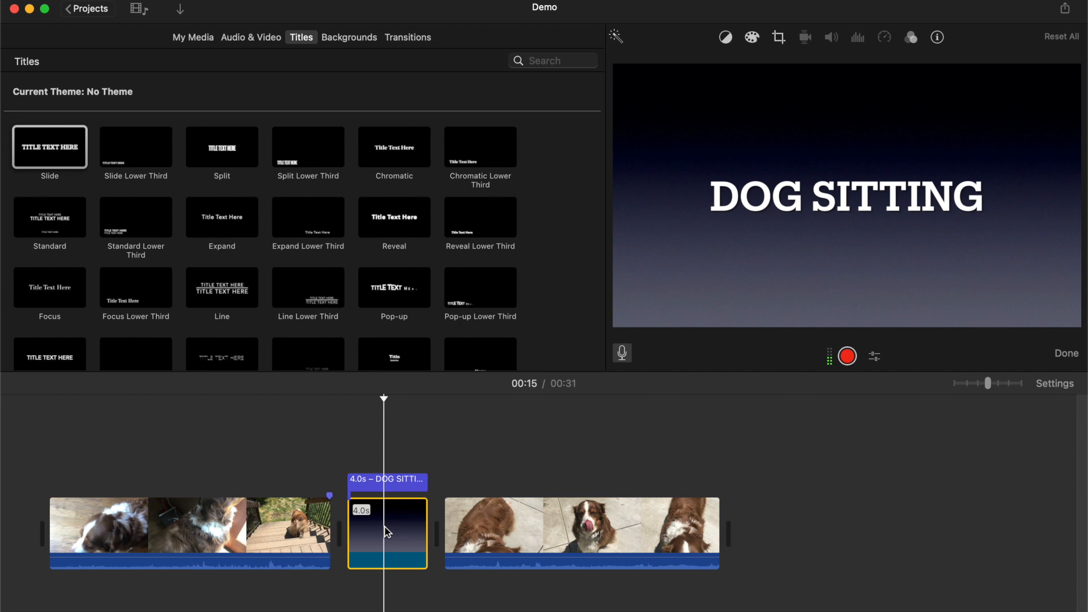
{"action": "key", "text": "super+b"}
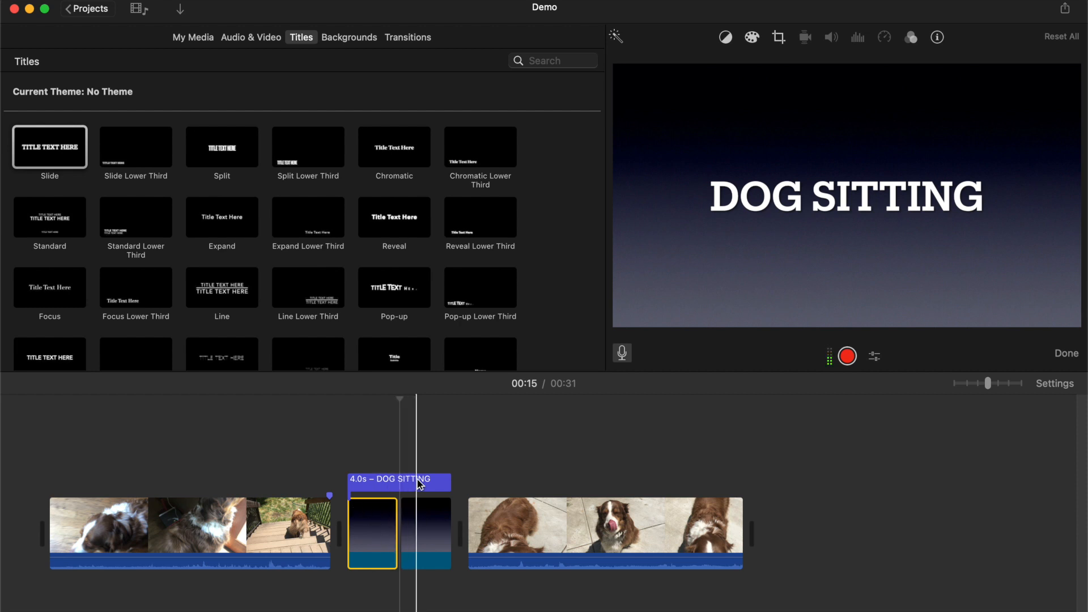
{"action": "left_click", "coordinate": [422, 533]}
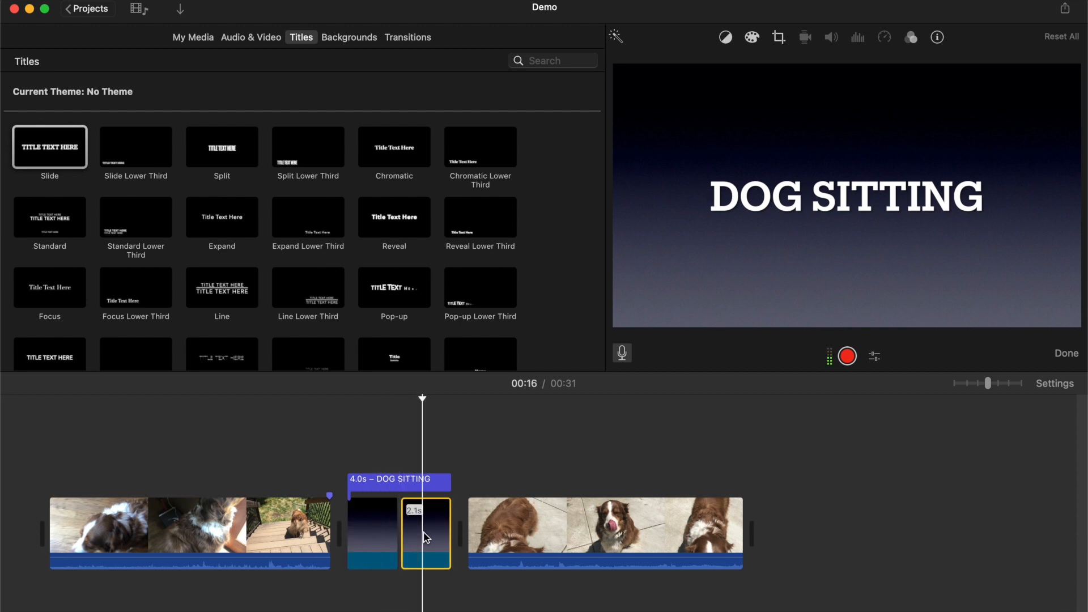
{"action": "key", "text": "Delete"}
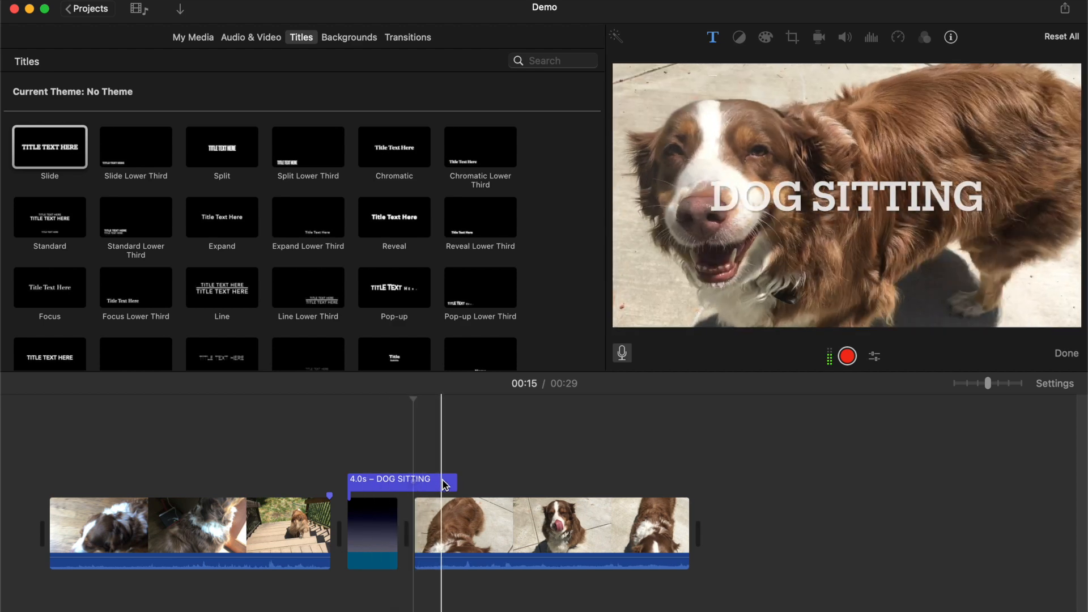
{"action": "key", "text": "super+z"}
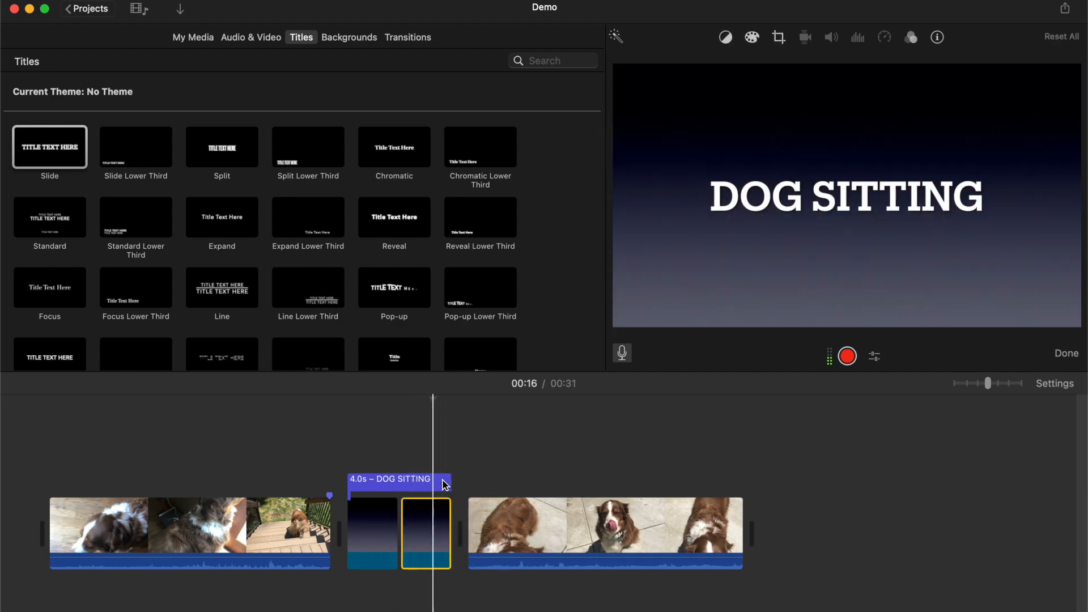
{"action": "key", "text": "super+z"}
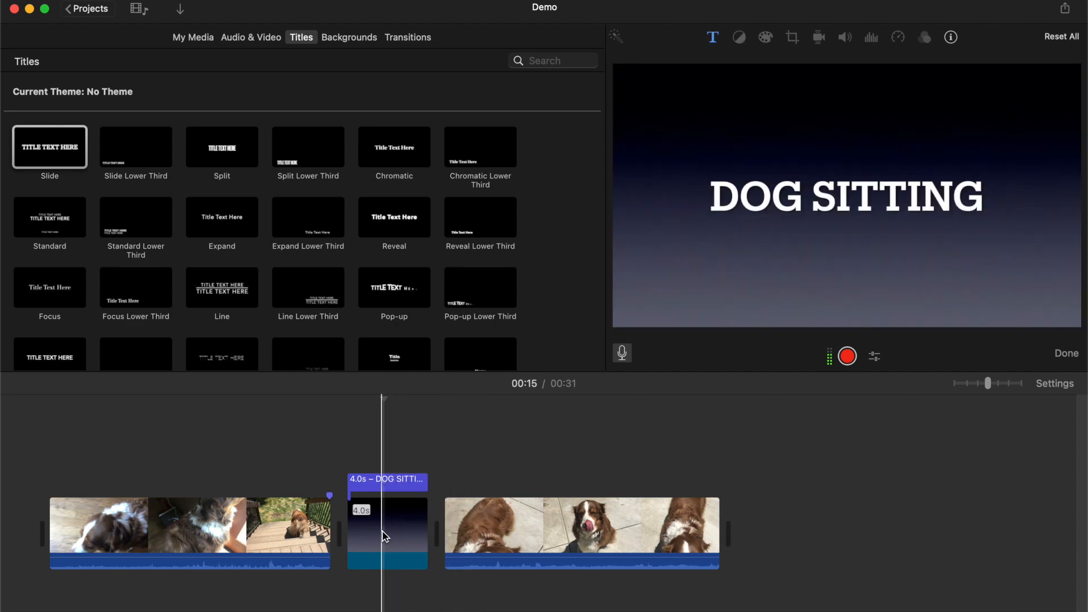
Select everything in the timeline, split the Gradient background and DOG SITTING title together near their middle, and delete the second half.
{"action": "left_click", "coordinate": [385, 536]}
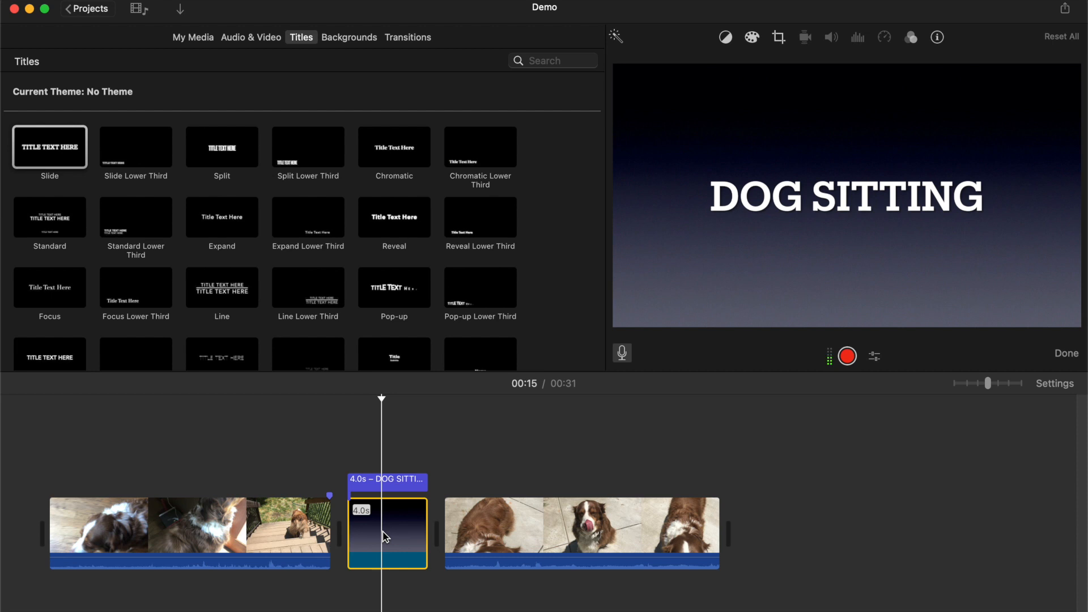
{"action": "key", "text": "super+a"}
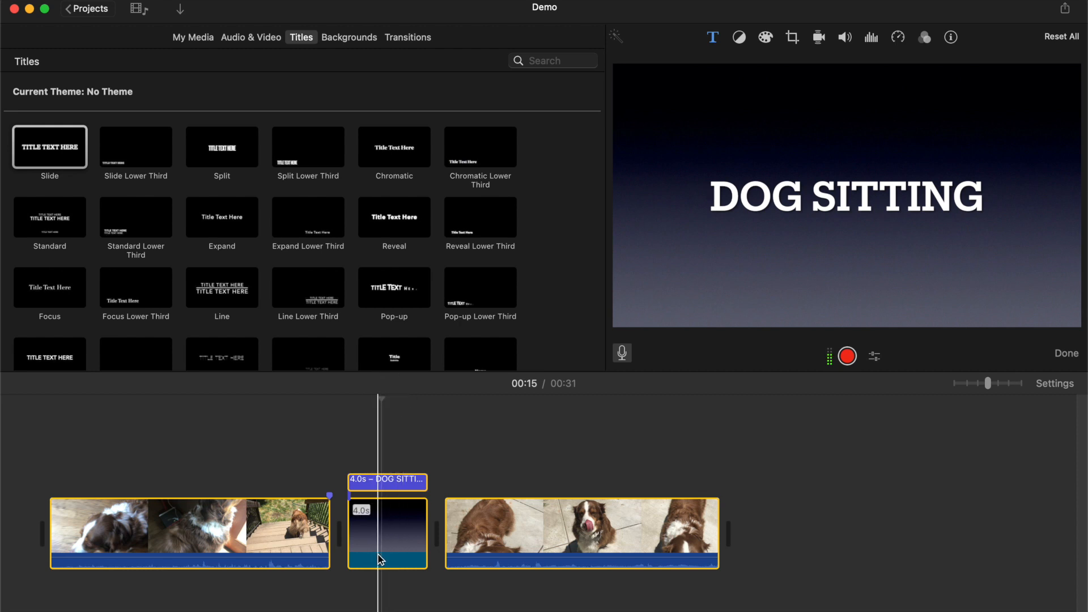
{"action": "left_click", "coordinate": [386, 539]}
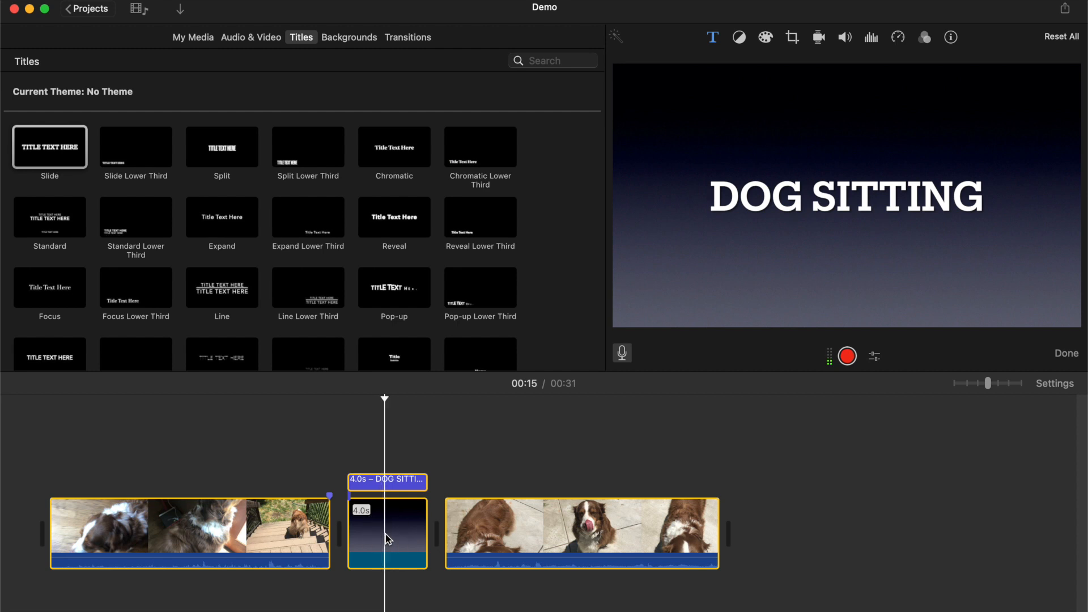
{"action": "key", "text": "super+b"}
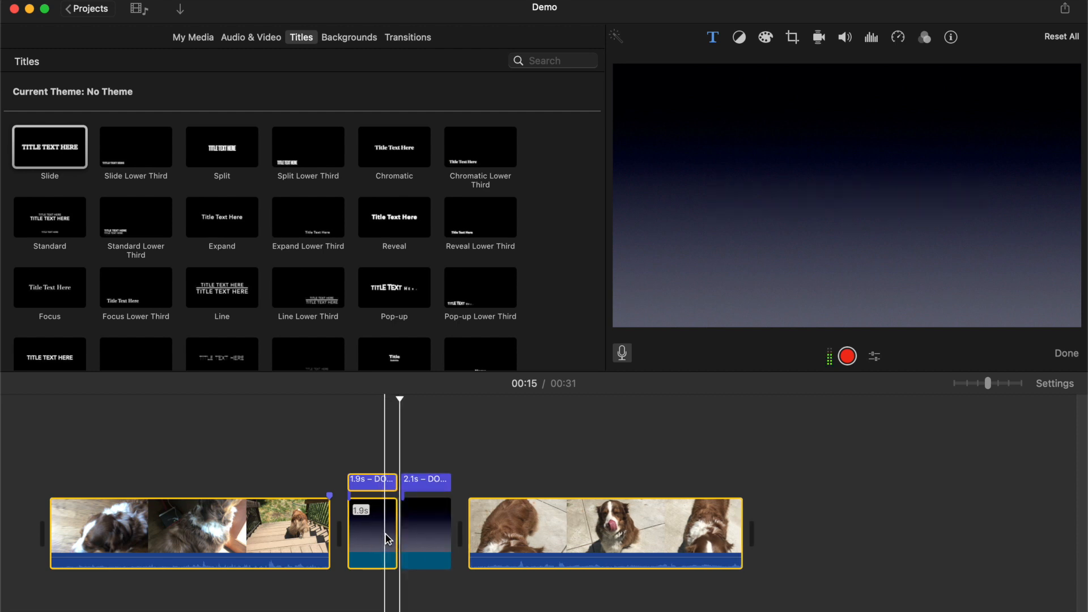
{"action": "left_click", "coordinate": [427, 544]}
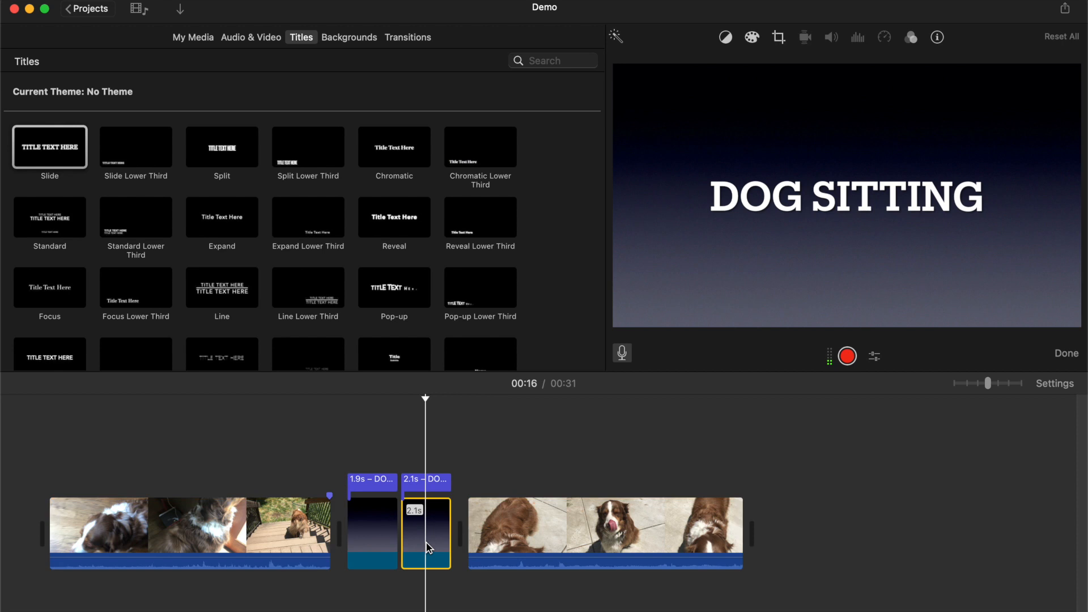
{"action": "key", "text": "Delete"}
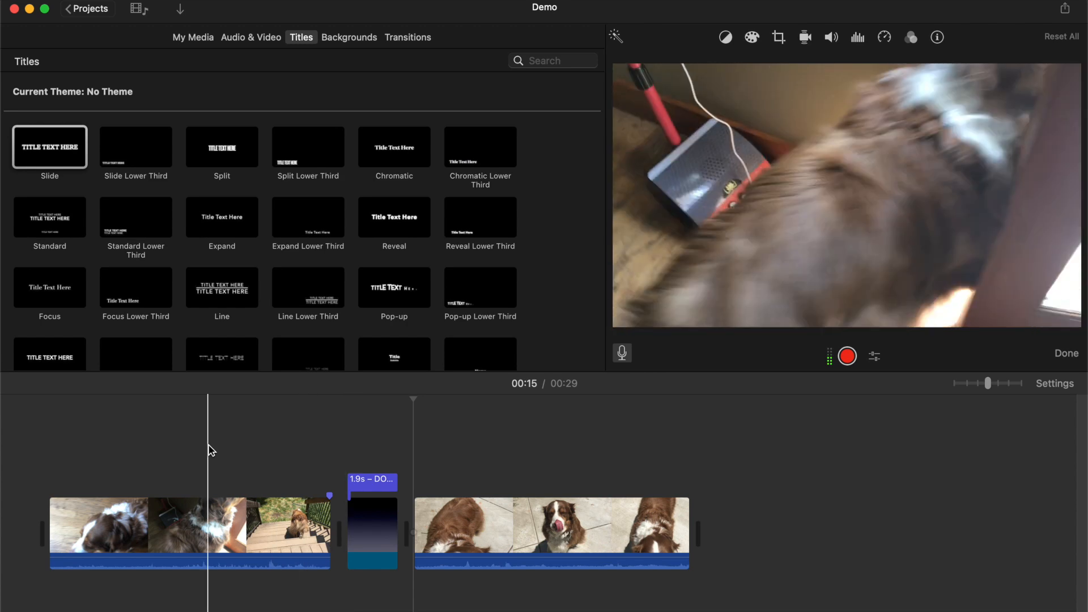
Move the DOG SITTING title onto the start of the second video clip and delete the Gradient background.
{"action": "key", "text": "space"}
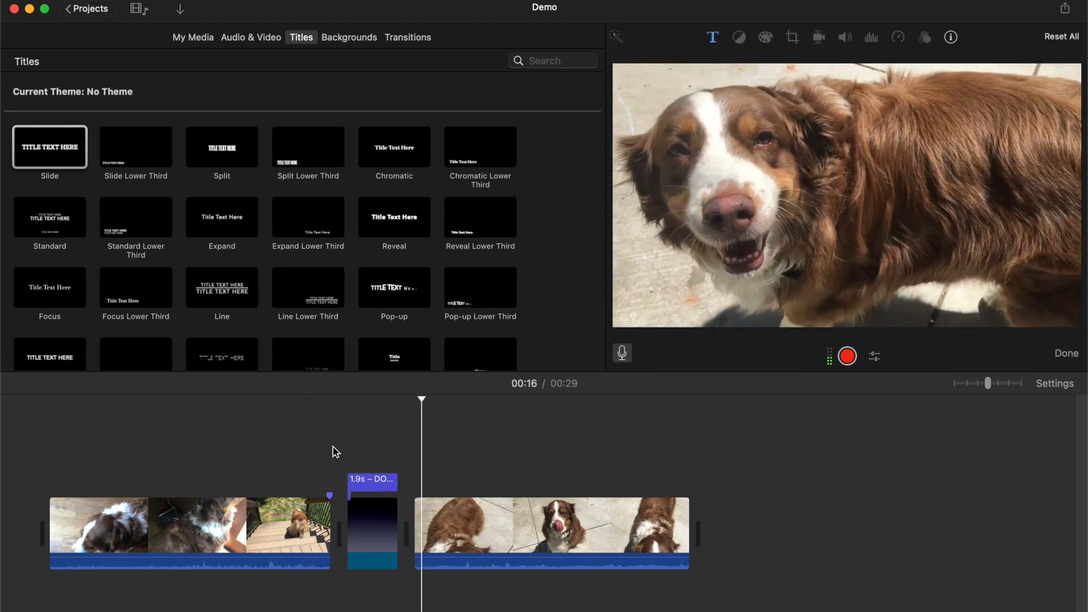
{"action": "key", "text": "space"}
{"action": "left_click", "coordinate": [408, 476]}
{"action": "left_click_drag", "start_coordinate": [410, 478], "coordinate": [439, 477]}
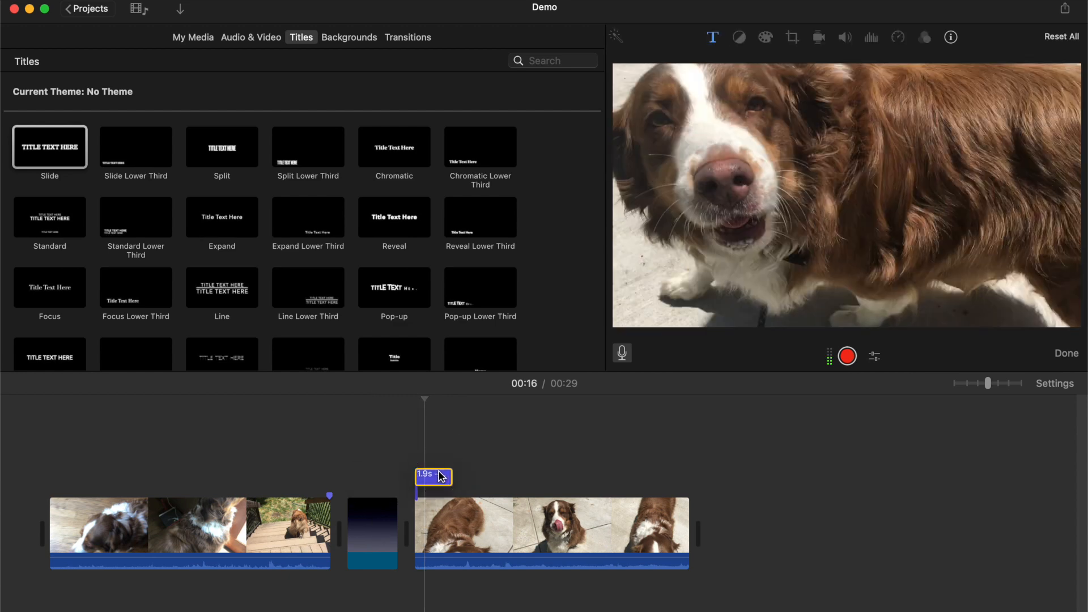
{"action": "left_click", "coordinate": [379, 537]}
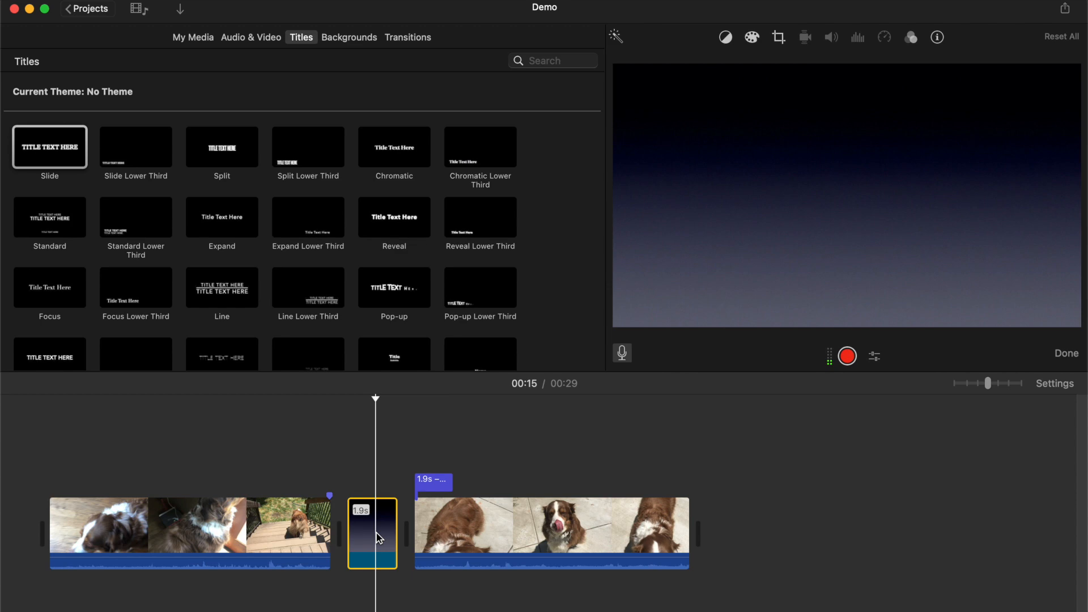
{"action": "key", "text": "Delete"}
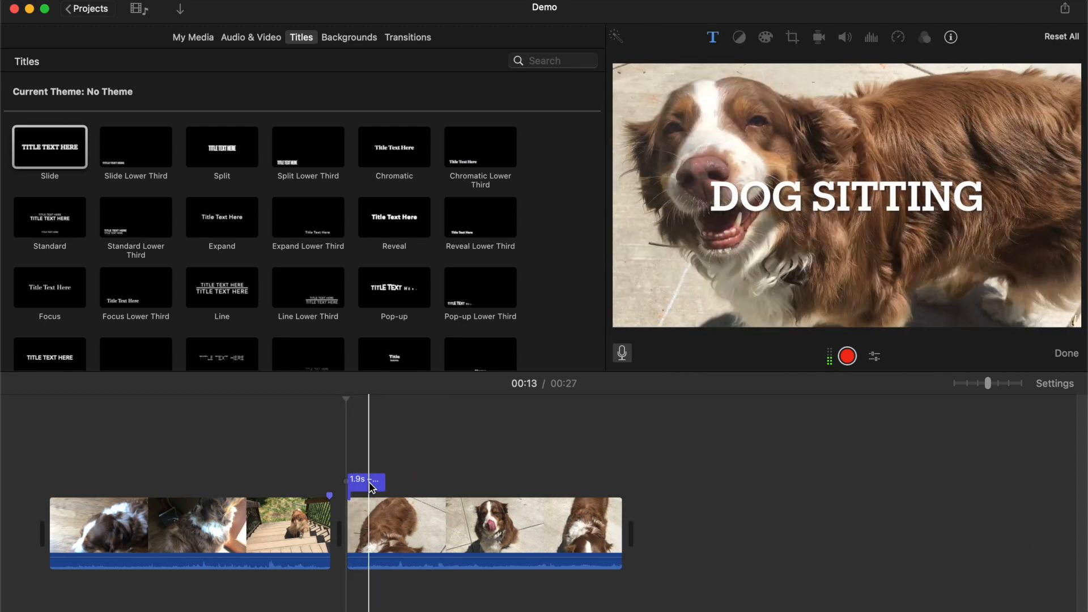
Play back the DOG SITTING title over the second clip and the cut between the two video clips.
{"action": "key", "text": "space"}
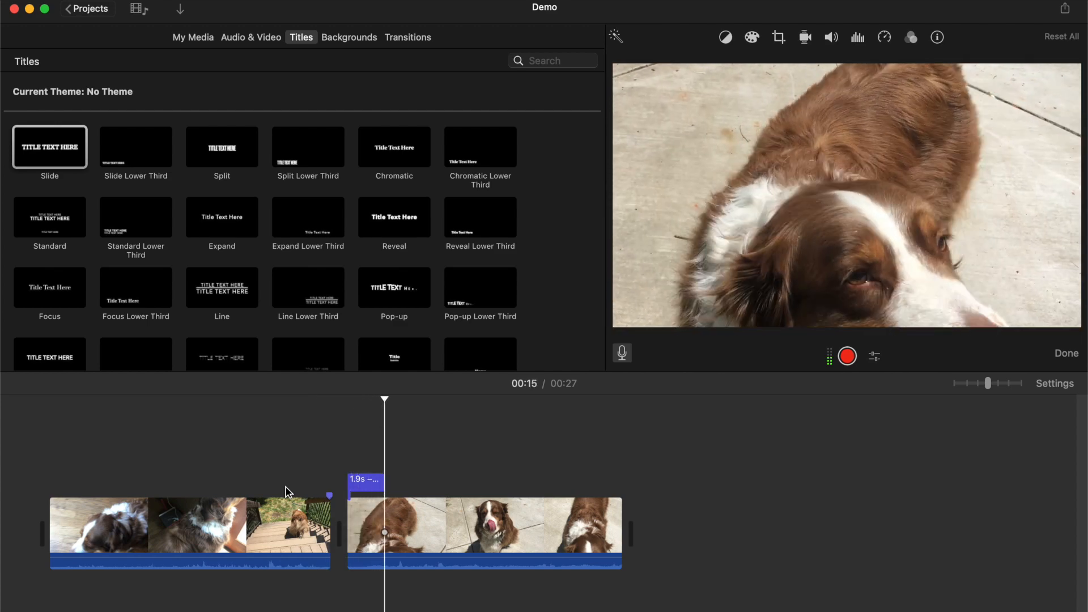
{"action": "key", "text": "space"}
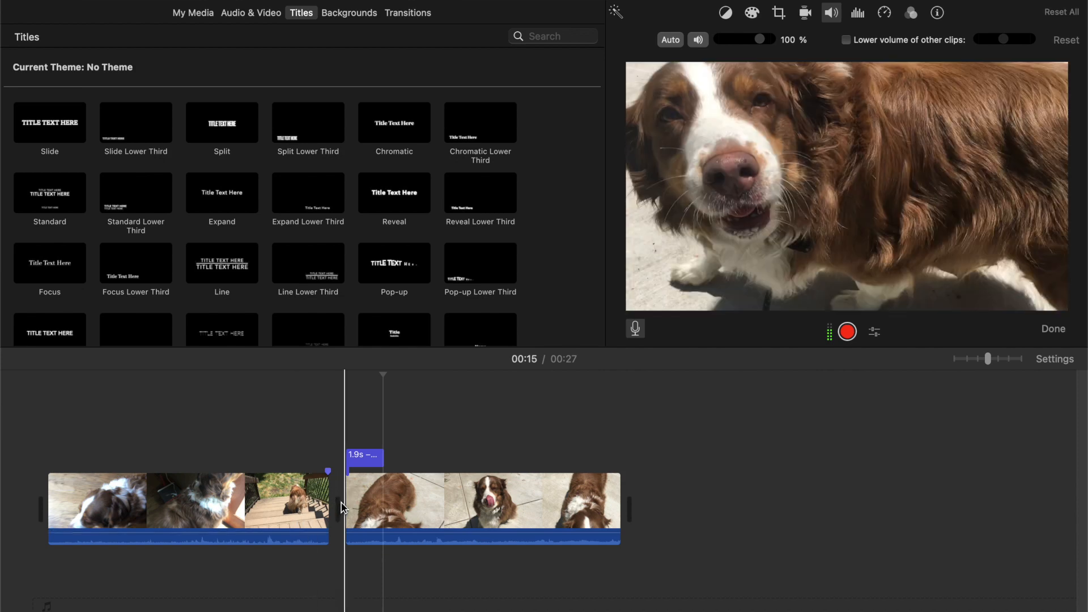
{"action": "left_click", "coordinate": [300, 508]}
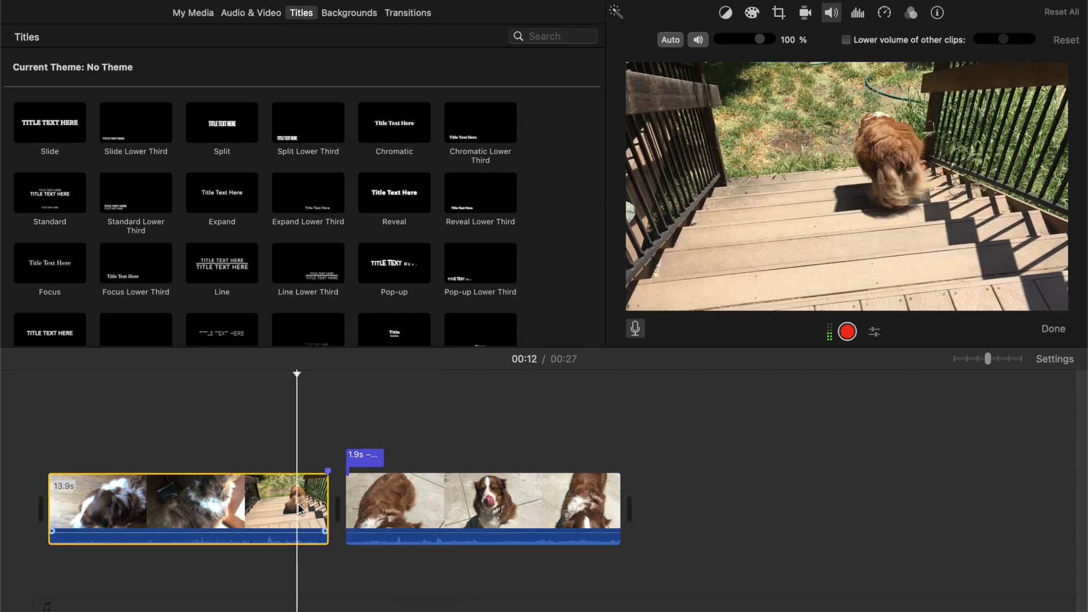
{"action": "key", "text": "space"}
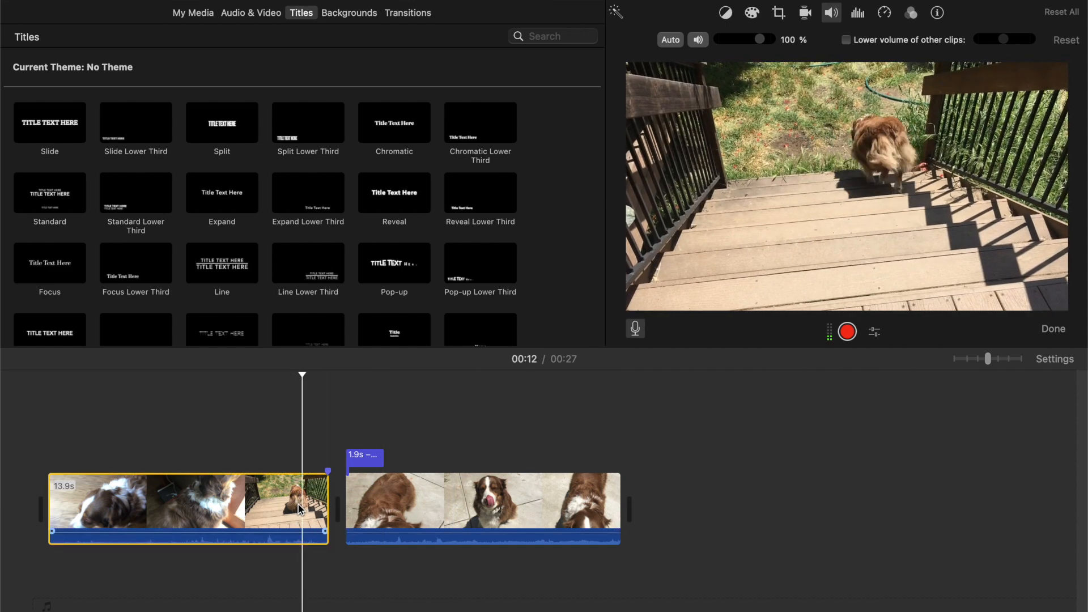
{"action": "key", "text": "space"}
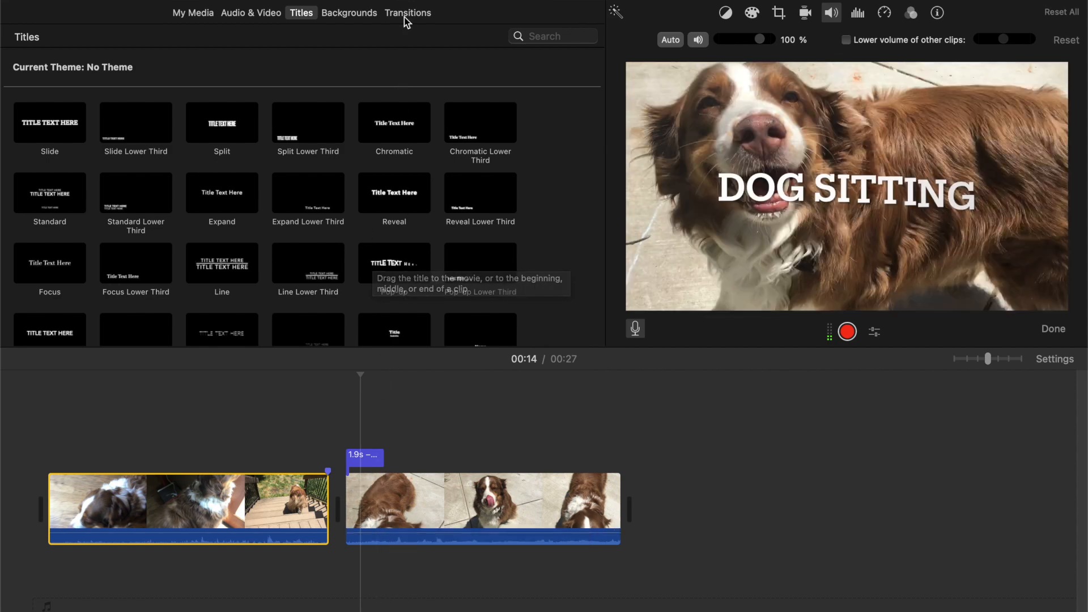
Try splitting the second video clip near its middle and adding Cross Dissolve transitions to all clips at once.
{"action": "left_click", "coordinate": [411, 18]}
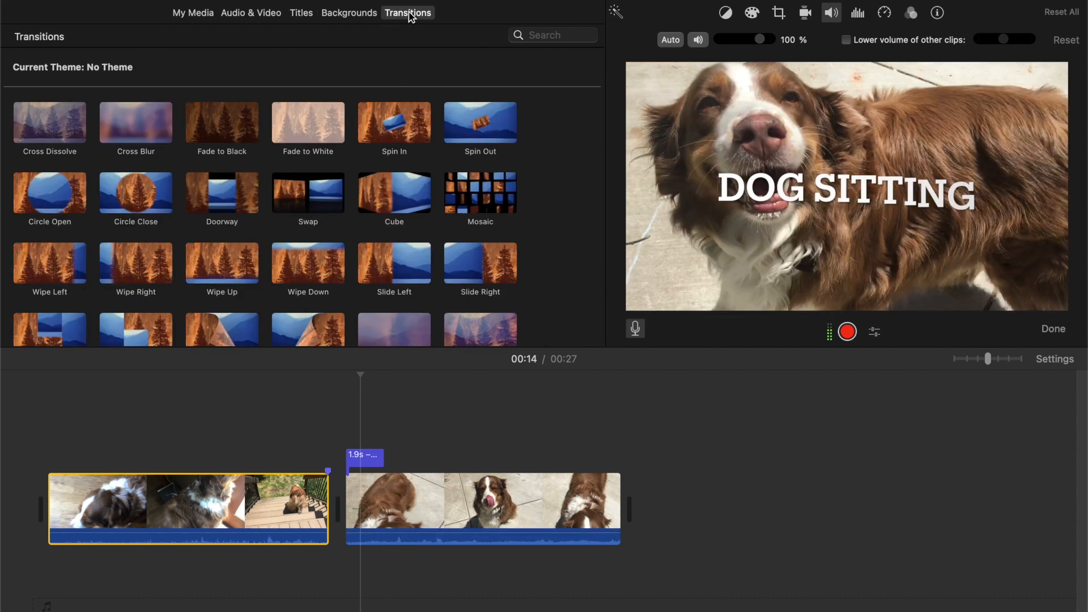
{"action": "left_click", "coordinate": [484, 503]}
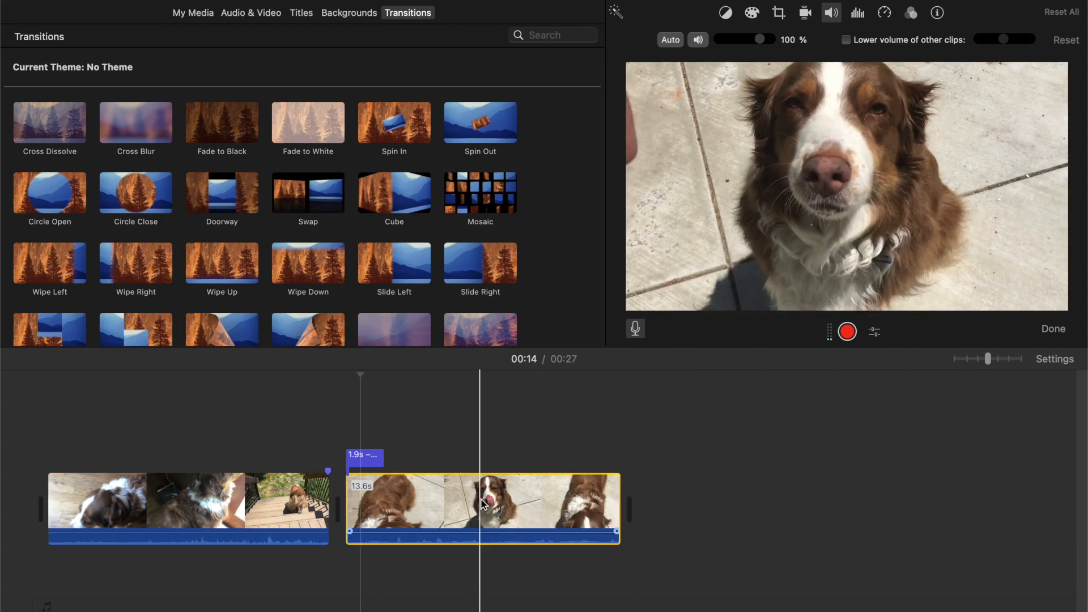
{"action": "key", "text": "super+b"}
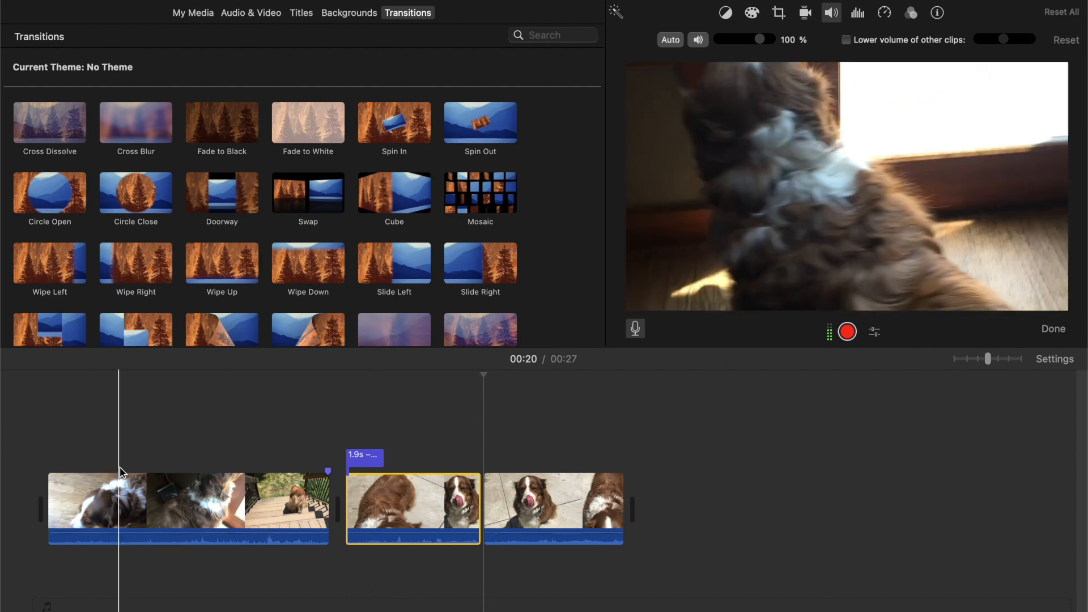
{"action": "left_click", "coordinate": [155, 481]}
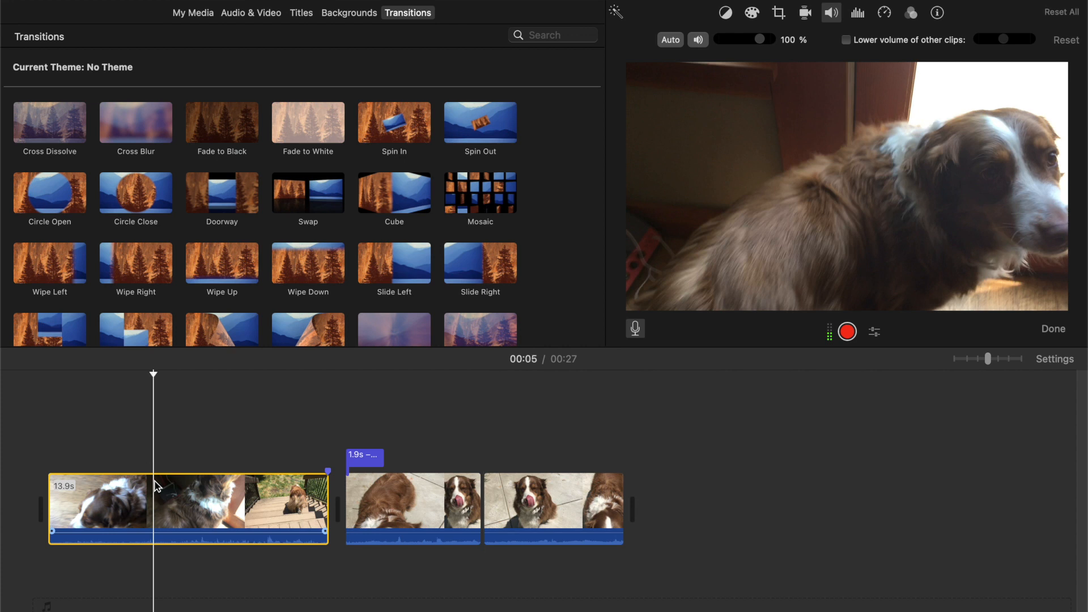
{"action": "key", "text": "super+a"}
{"action": "right_click", "coordinate": [155, 482]}
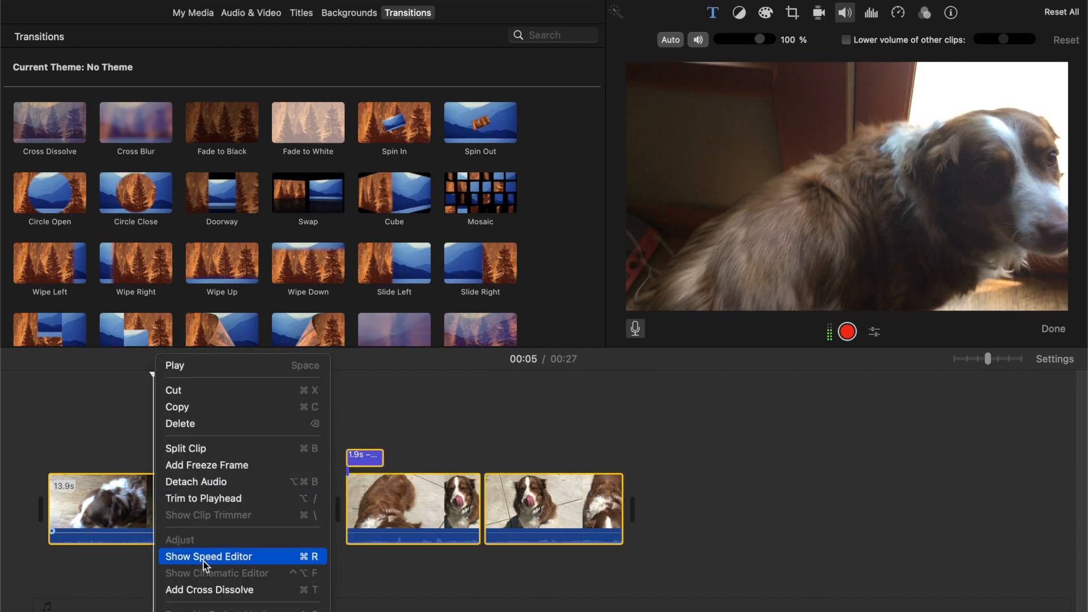
{"action": "left_click", "coordinate": [211, 592]}
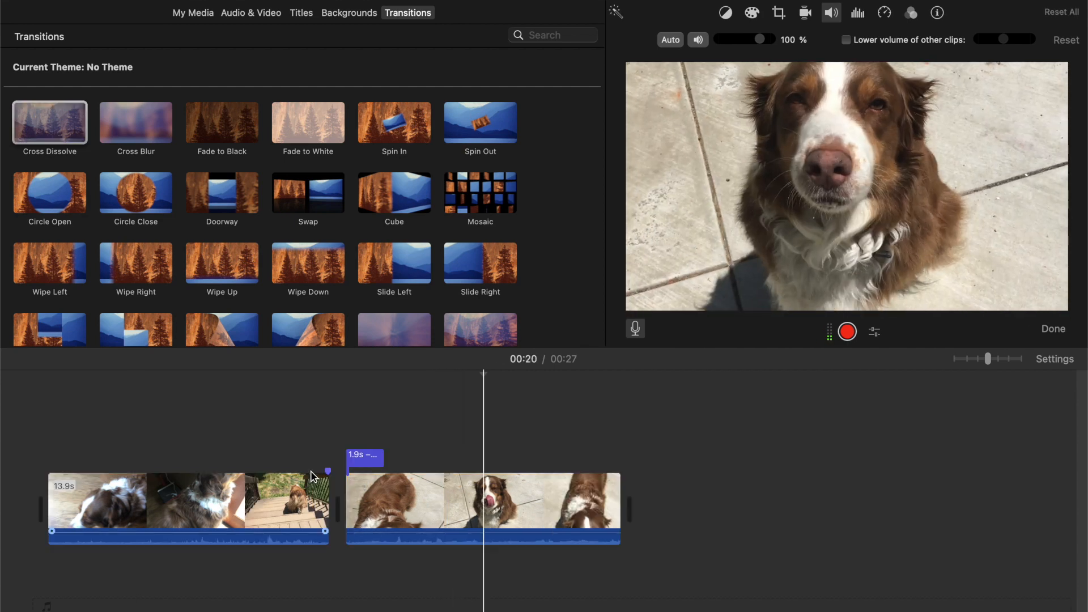
Try a Cross Dissolve transition between the two video clips and delete it.
{"action": "left_click", "coordinate": [480, 513]}
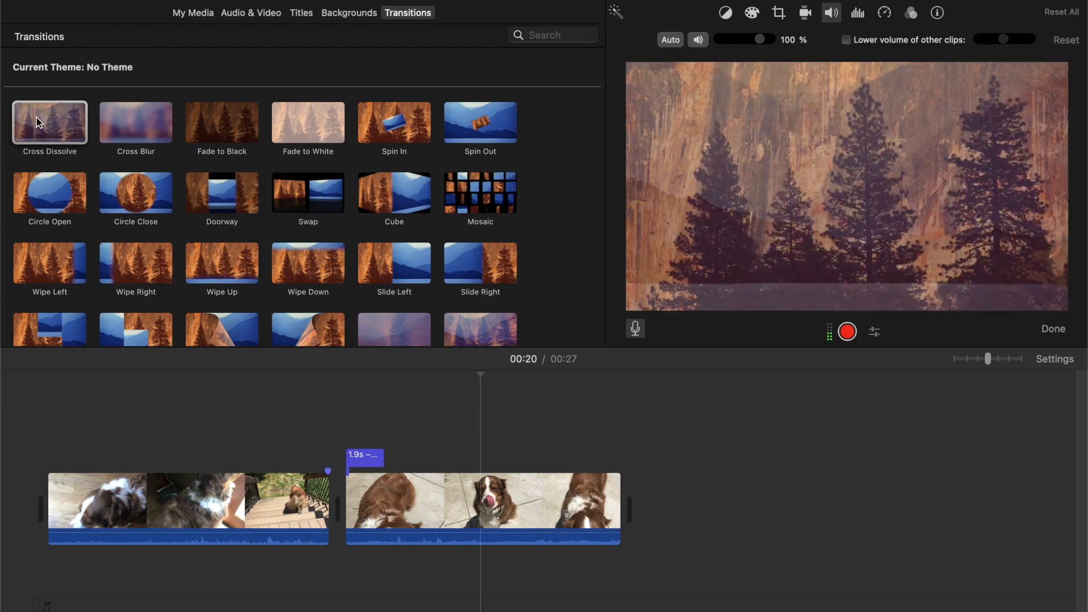
{"action": "left_click_drag", "start_coordinate": [51, 133], "coordinate": [322, 510]}
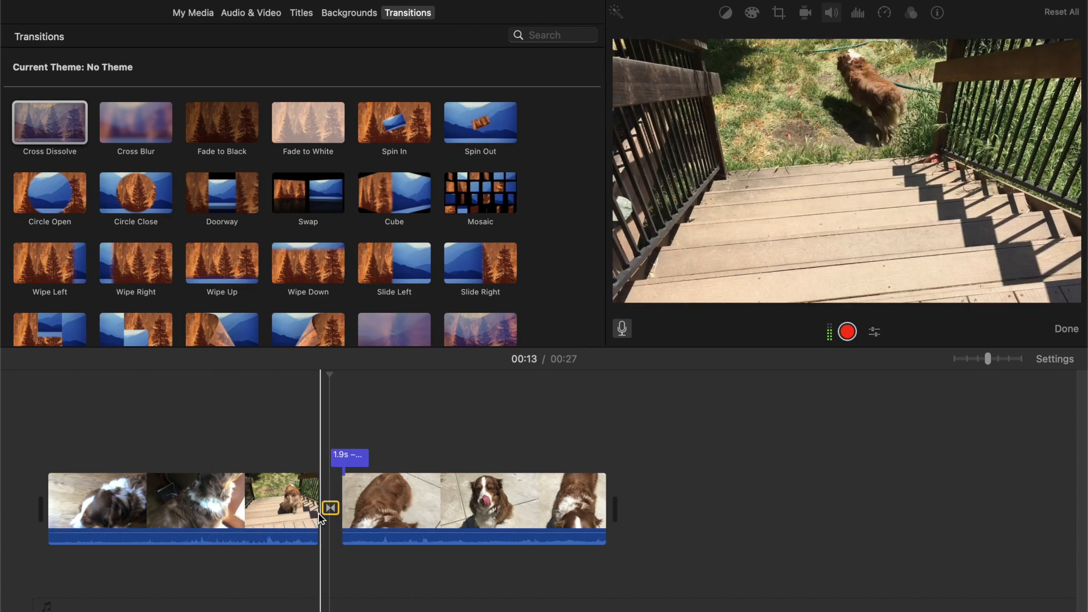
{"action": "key", "text": "Delete"}
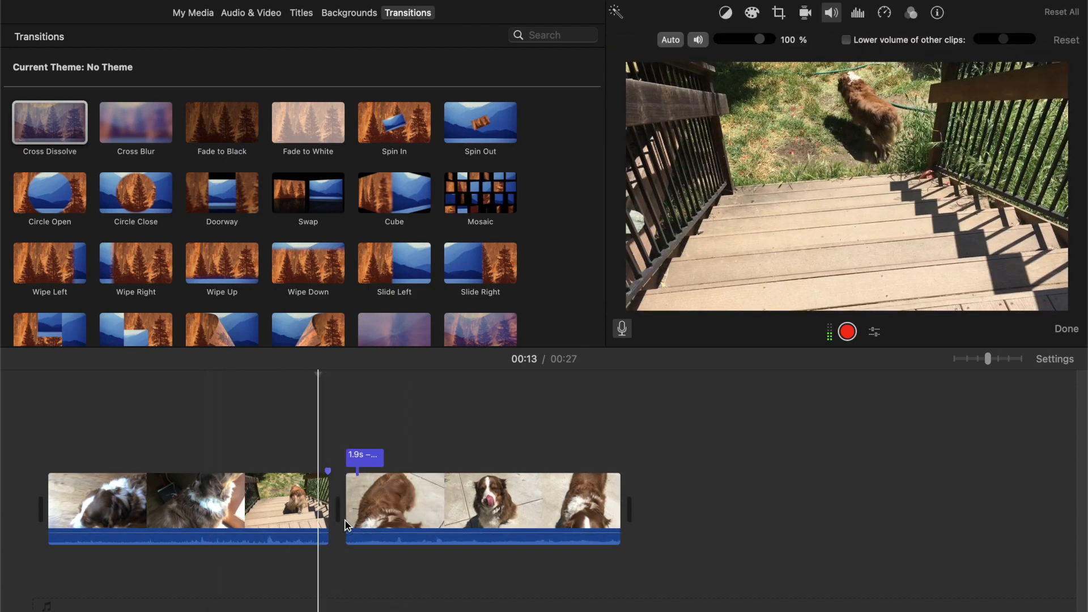
Add a Fade to Black transition between the two video clips, play it back, and select it.
{"action": "left_click_drag", "start_coordinate": [205, 134], "coordinate": [330, 504]}
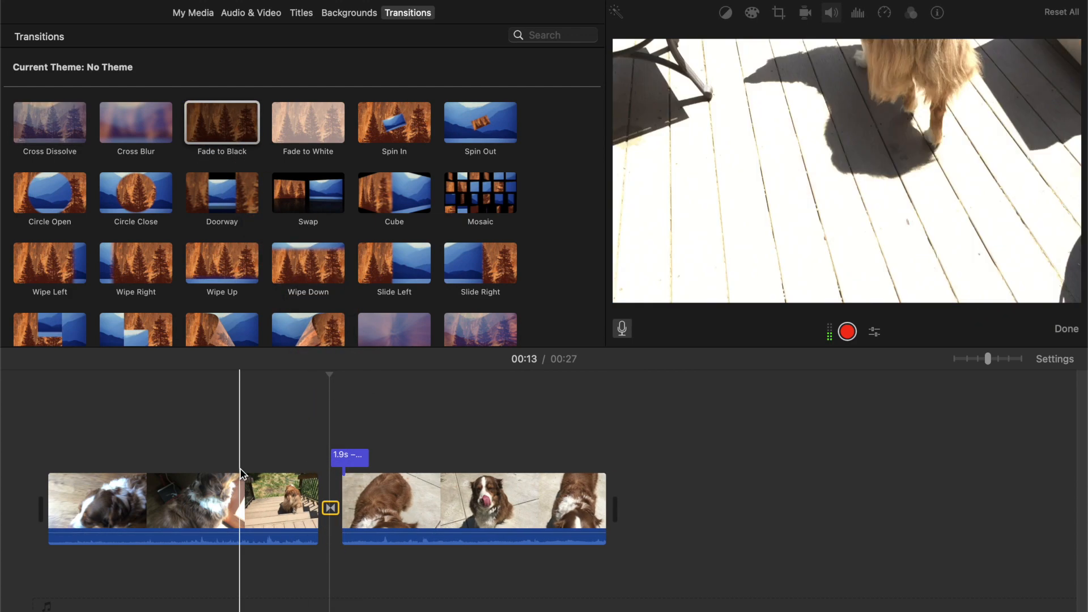
{"action": "left_click", "coordinate": [290, 482]}
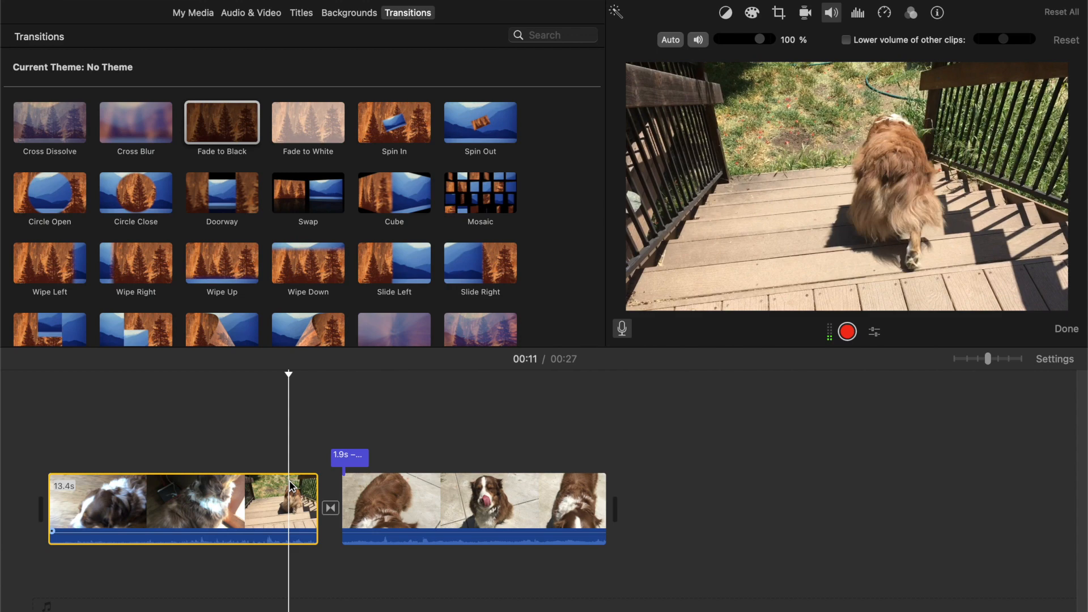
{"action": "key", "text": "space"}
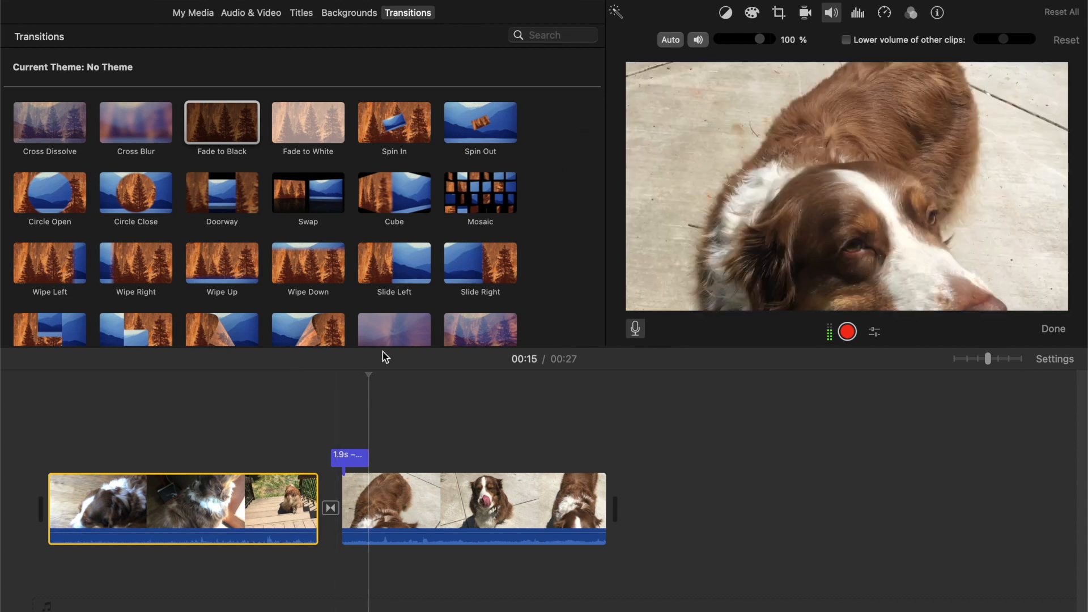
{"action": "left_click", "coordinate": [331, 508]}
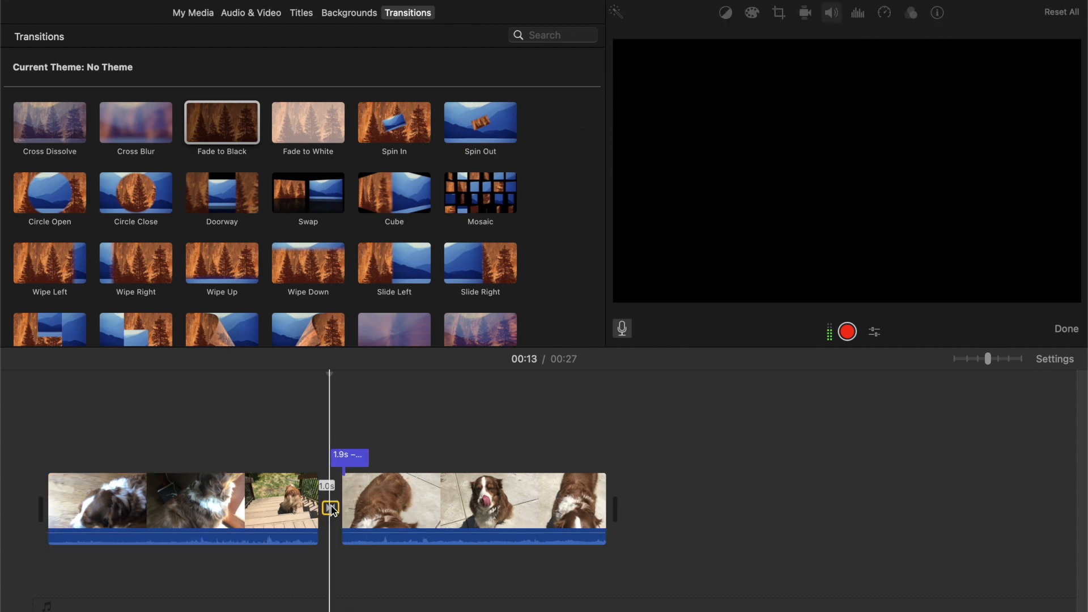
Delete the Fade to Black transition between the two video clips, then try Spin In there and delete it too.
{"action": "key", "text": "Delete"}
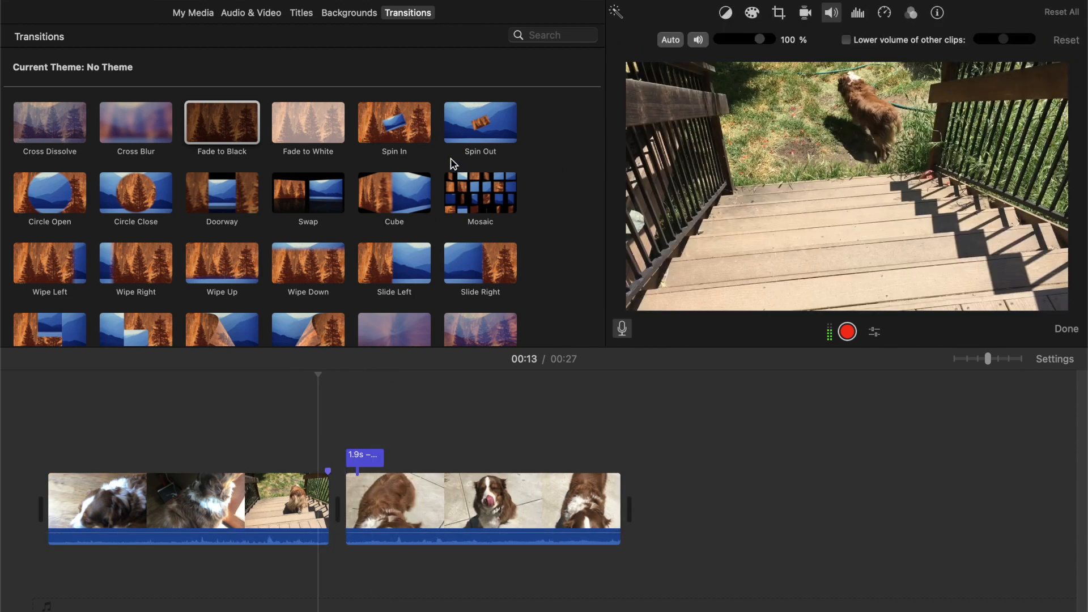
{"action": "left_click_drag", "start_coordinate": [401, 126], "coordinate": [334, 507]}
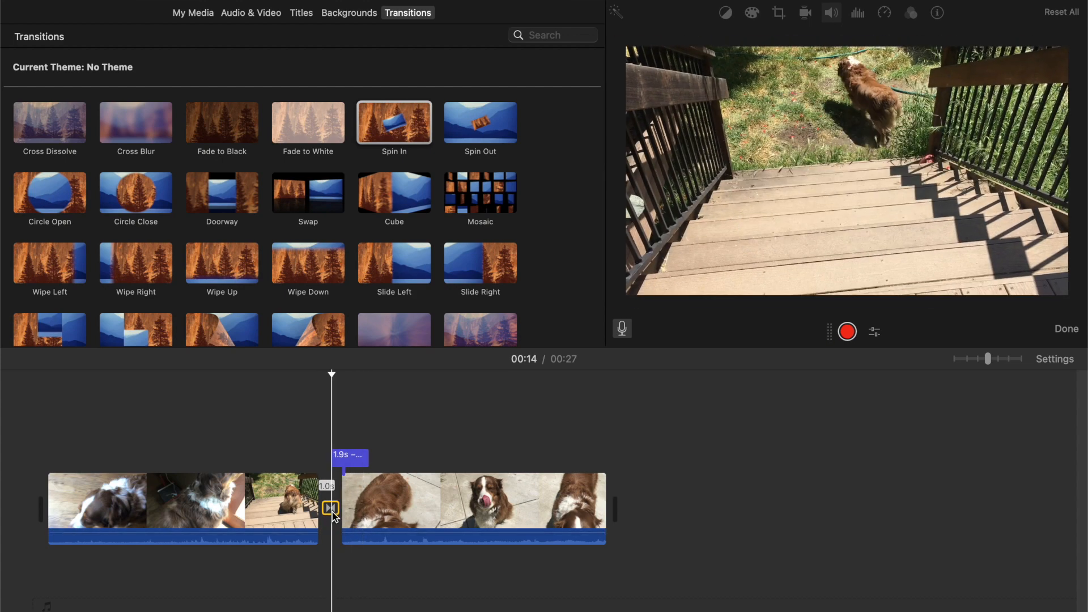
{"action": "key", "text": "Delete"}
{"action": "scroll", "coordinate": [352, 252], "scroll_direction": "down", "scroll_amount": 2}
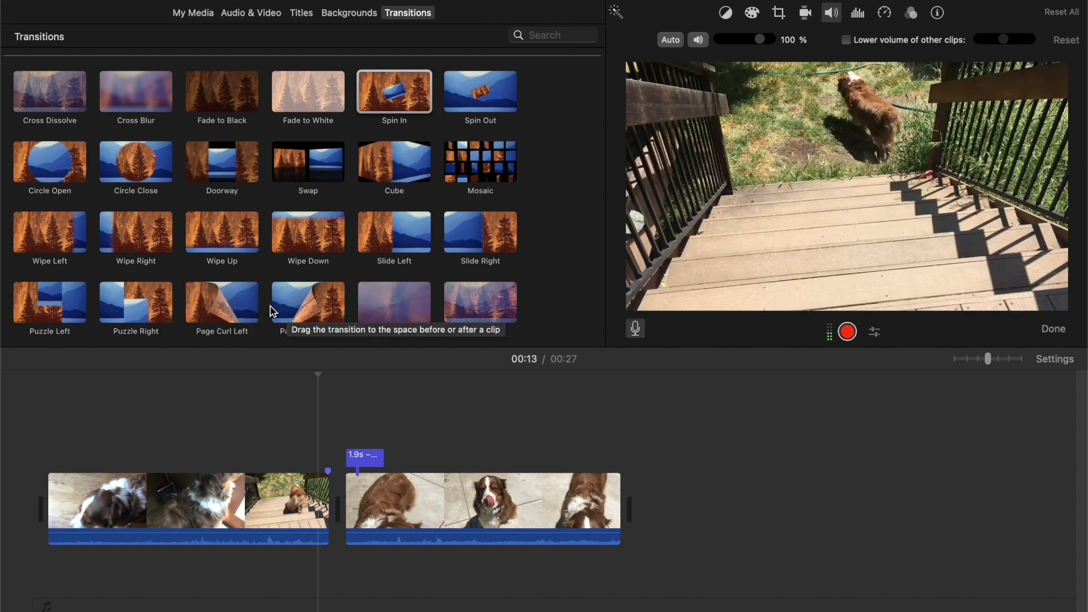
{"action": "scroll", "coordinate": [355, 241], "scroll_direction": "up", "scroll_amount": 1}
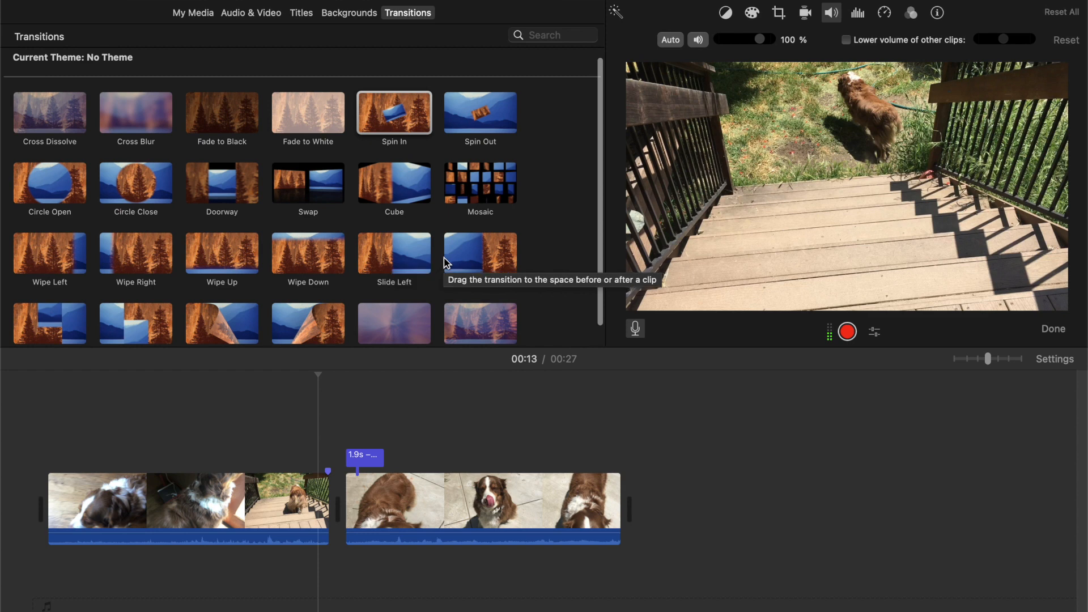
{"action": "left_click", "coordinate": [400, 261]}
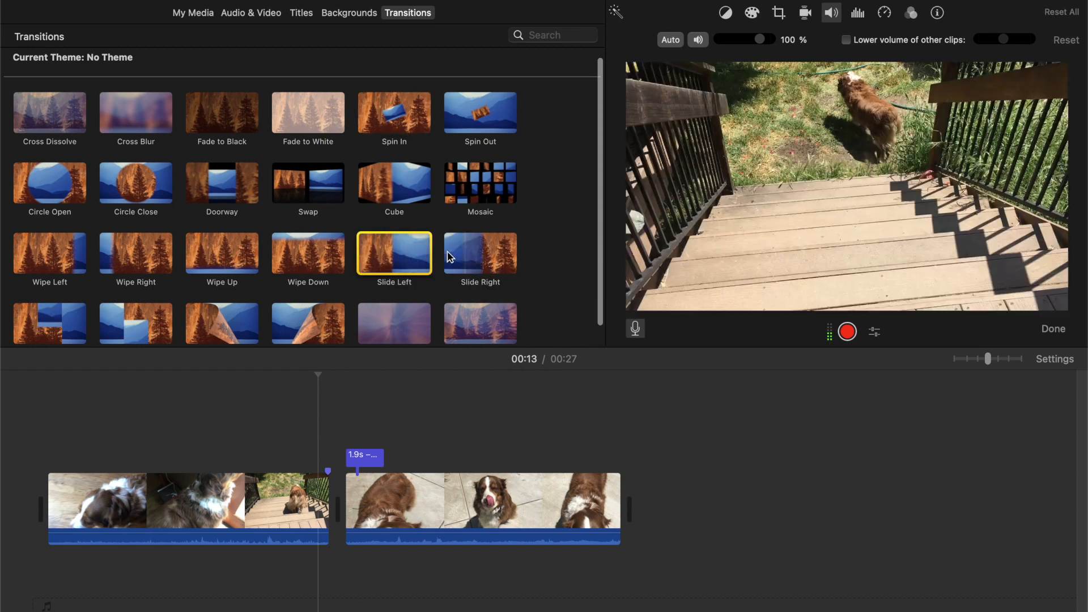
{"action": "scroll", "coordinate": [448, 256], "scroll_direction": "up", "scroll_amount": 1}
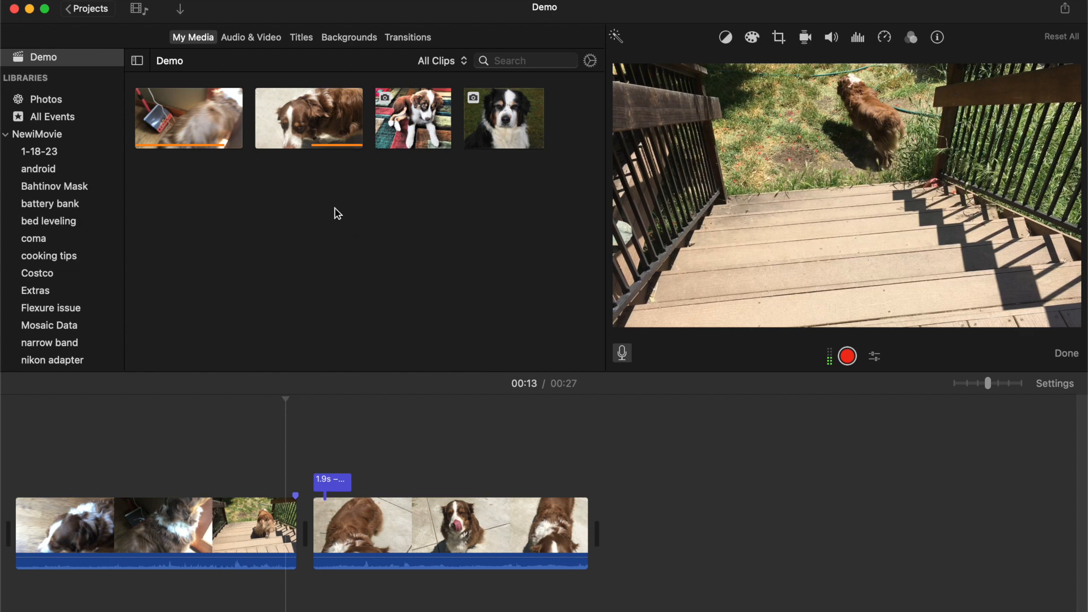
Add the puppy photo and the black-and-white dog photo after the second video clip, and lengthen the last photo.
{"action": "left_click", "coordinate": [435, 130]}
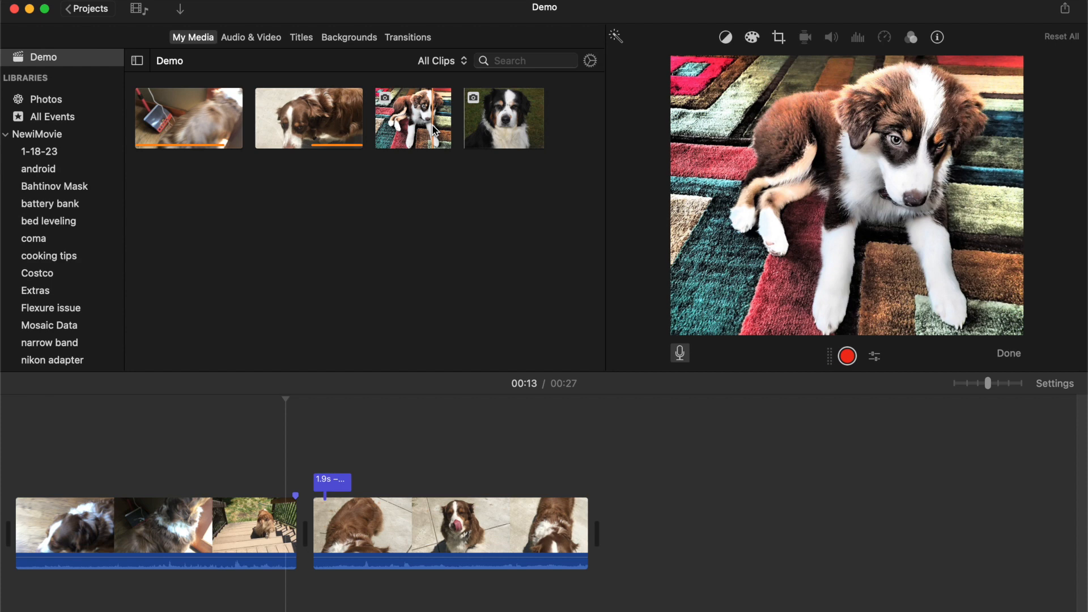
{"action": "left_click_drag", "start_coordinate": [433, 129], "coordinate": [603, 521]}
{"action": "left_click_drag", "start_coordinate": [503, 119], "coordinate": [685, 515]}
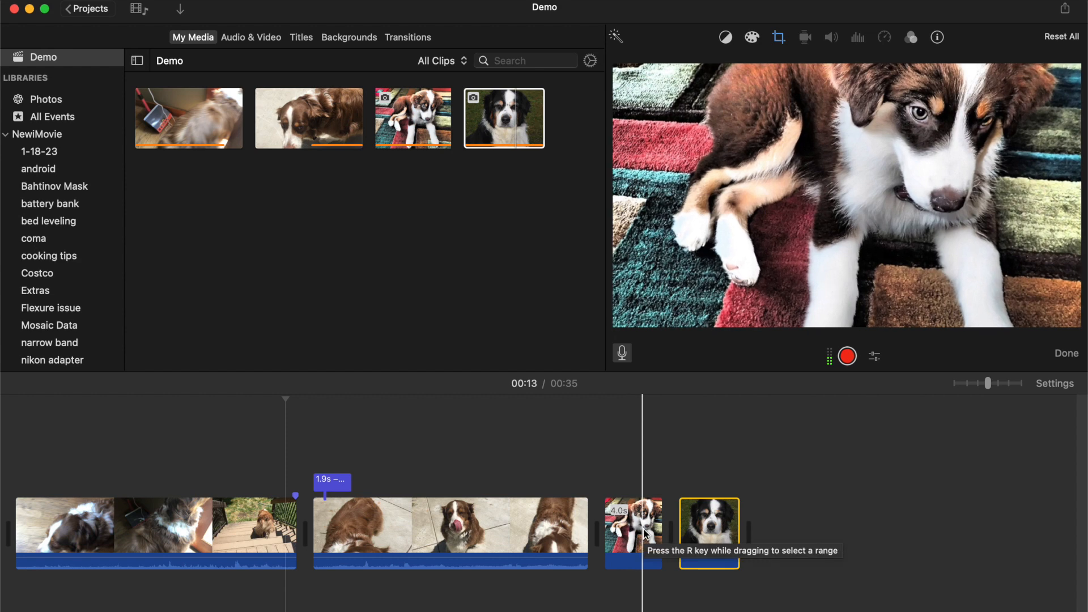
{"action": "left_click_drag", "start_coordinate": [735, 535], "coordinate": [771, 542]}
{"action": "left_click", "coordinate": [730, 526]}
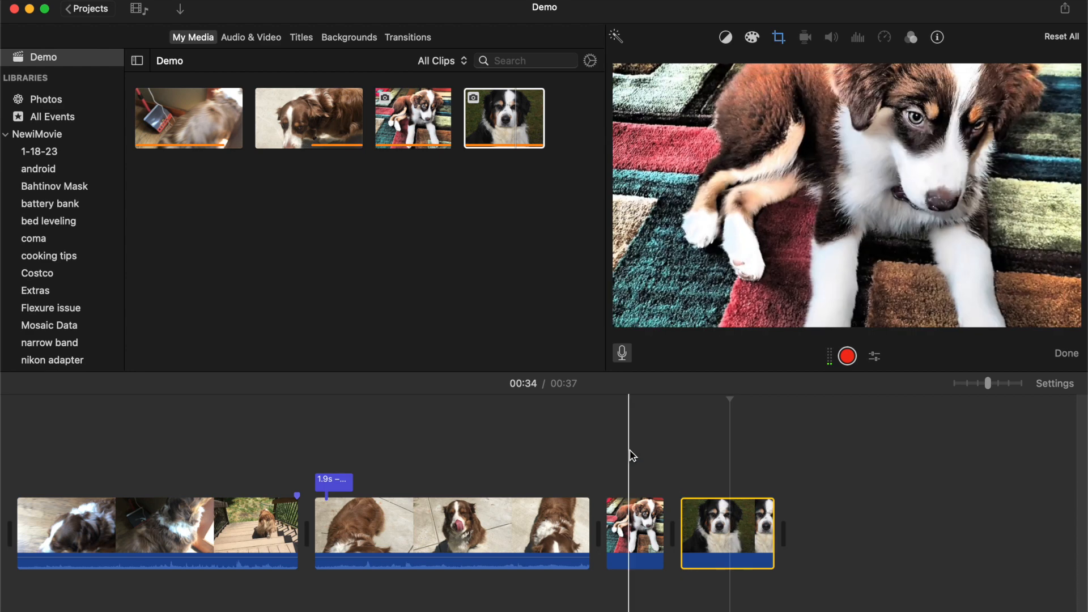
Compare the Crop to Fill and Fit styles on both photos, settle on Fit, and play them back.
{"action": "left_click", "coordinate": [645, 543]}
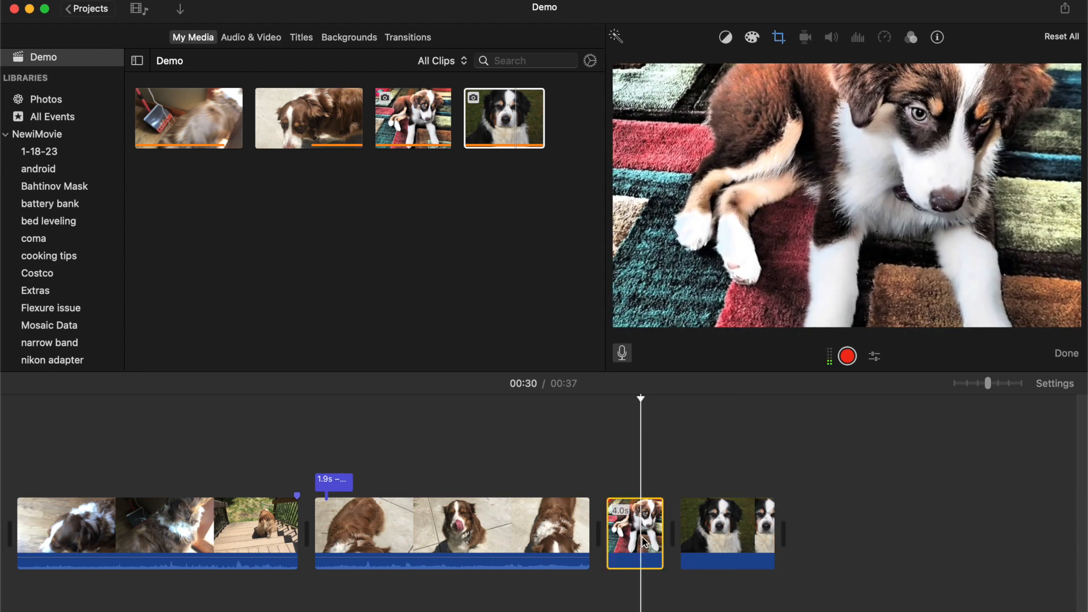
{"action": "left_click", "coordinate": [749, 530], "text": "super"}
{"action": "left_click", "coordinate": [779, 38]}
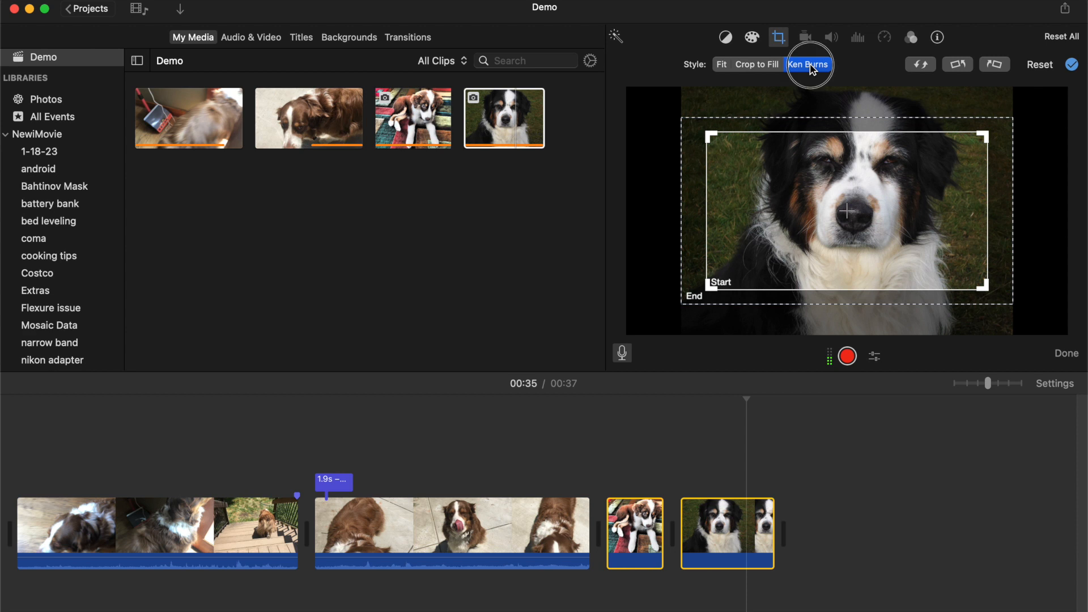
{"action": "left_click", "coordinate": [758, 64]}
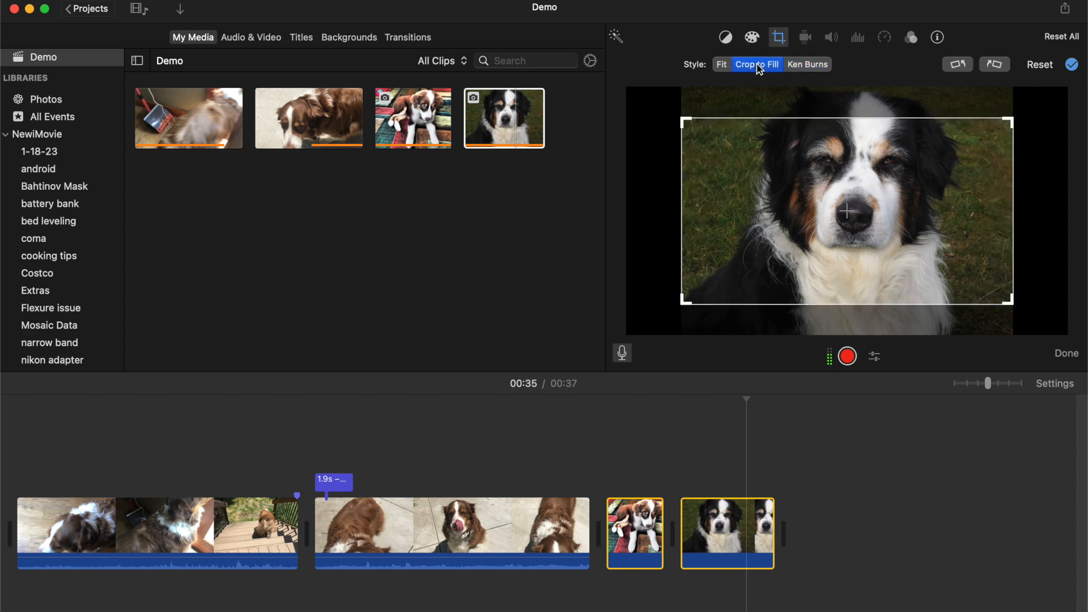
{"action": "left_click", "coordinate": [722, 65]}
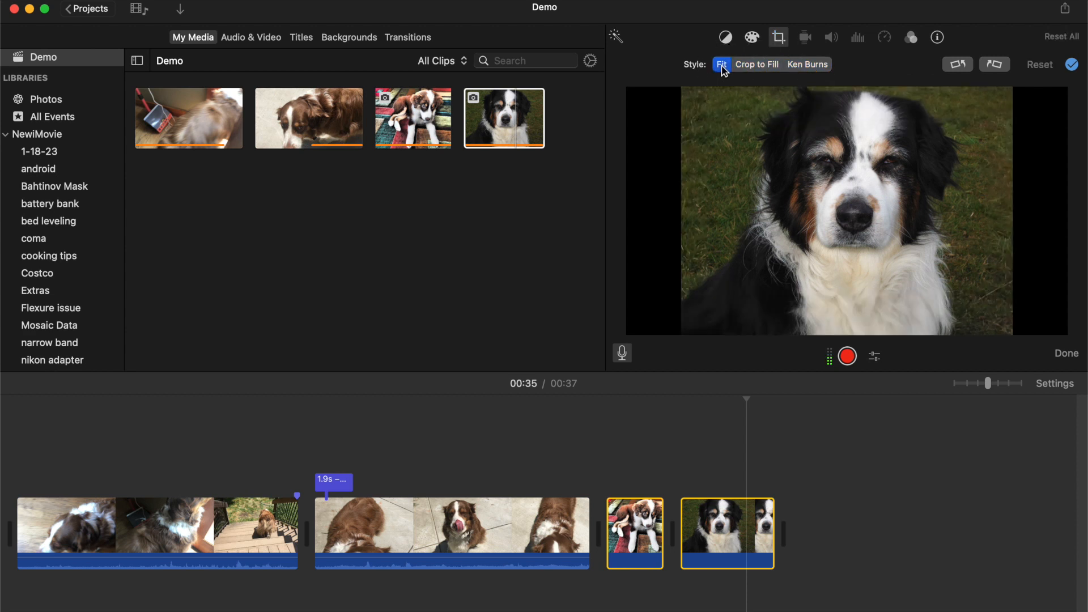
{"action": "left_click", "coordinate": [760, 66]}
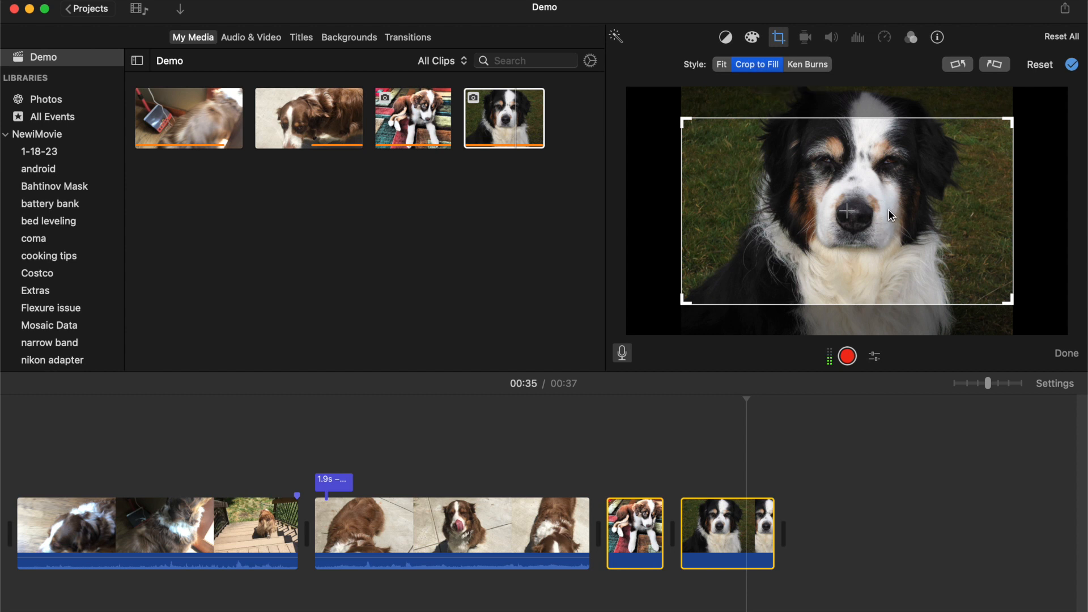
{"action": "left_click", "coordinate": [724, 65]}
{"action": "left_click", "coordinate": [695, 409]}
{"action": "key", "text": "space"}
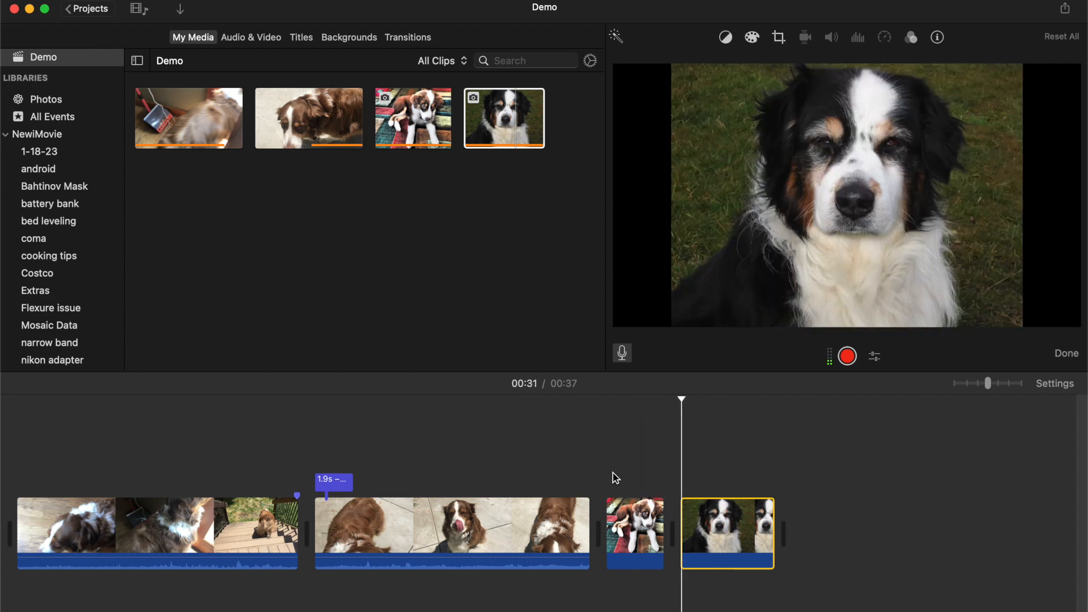
Apply Ken Burns to the puppy photo, starting on its lower part and ending tightly on the puppy's face, and play it back.
{"action": "left_click", "coordinate": [647, 531]}
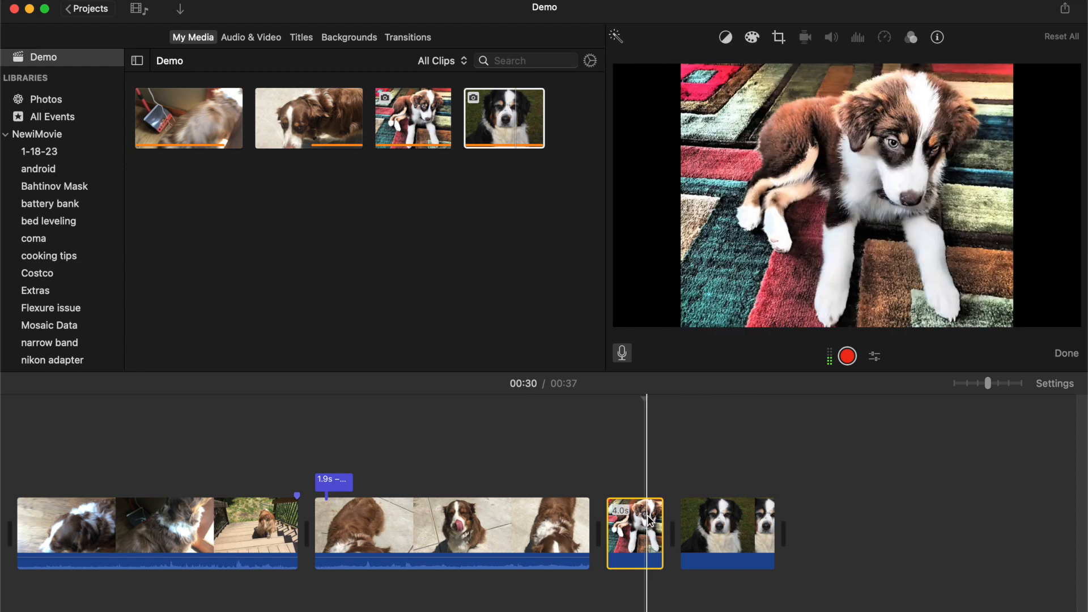
{"action": "left_click", "coordinate": [778, 37]}
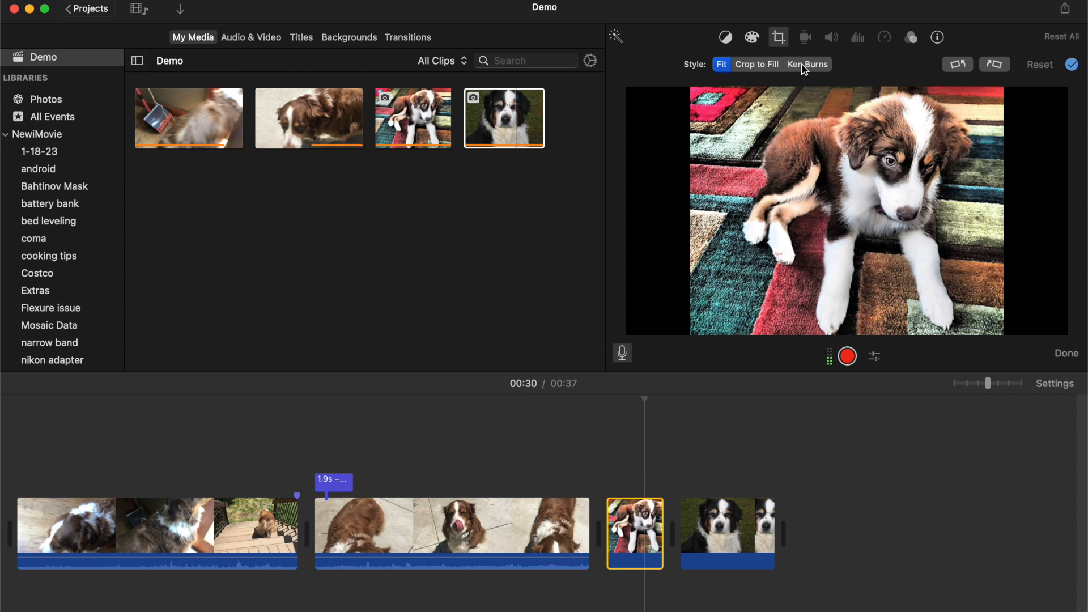
{"action": "left_click", "coordinate": [804, 68]}
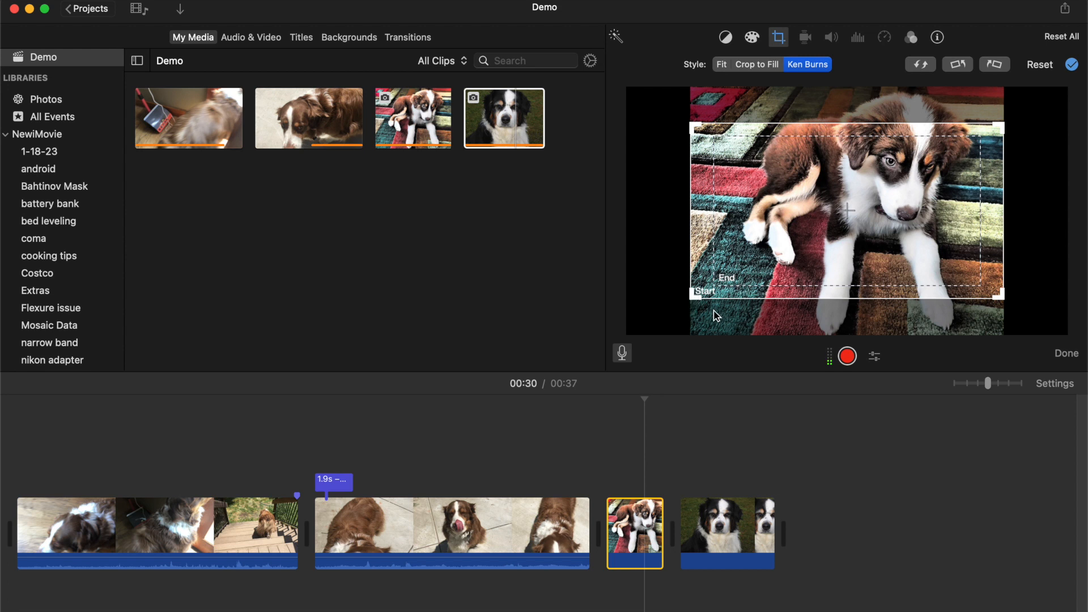
{"action": "left_click_drag", "start_coordinate": [696, 201], "coordinate": [698, 242]}
{"action": "left_click", "coordinate": [732, 283]}
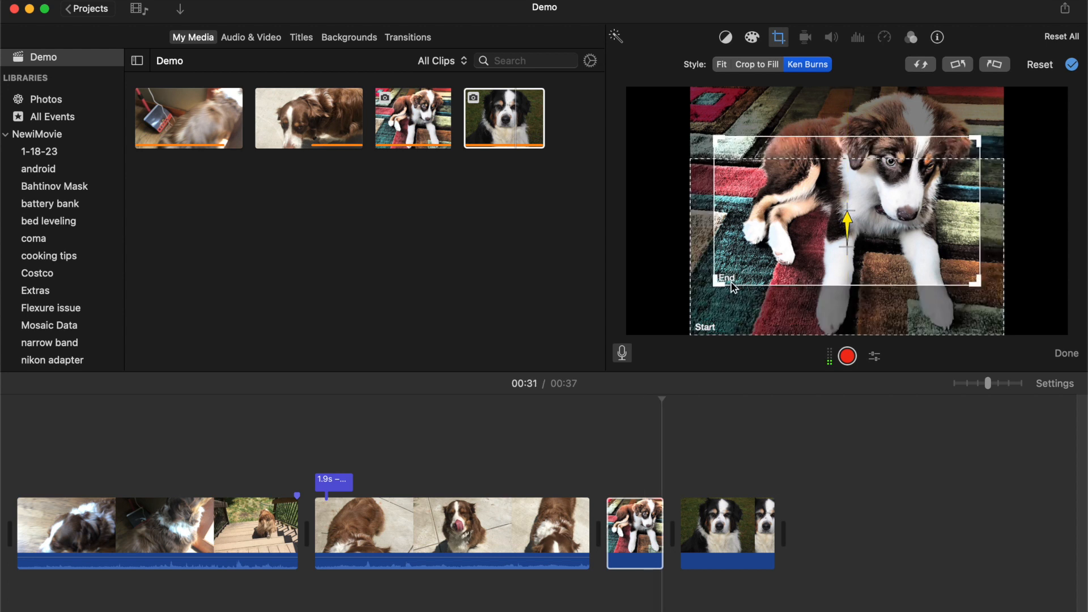
{"action": "left_click_drag", "start_coordinate": [715, 285], "coordinate": [804, 227]}
{"action": "left_click_drag", "start_coordinate": [931, 202], "coordinate": [936, 194]}
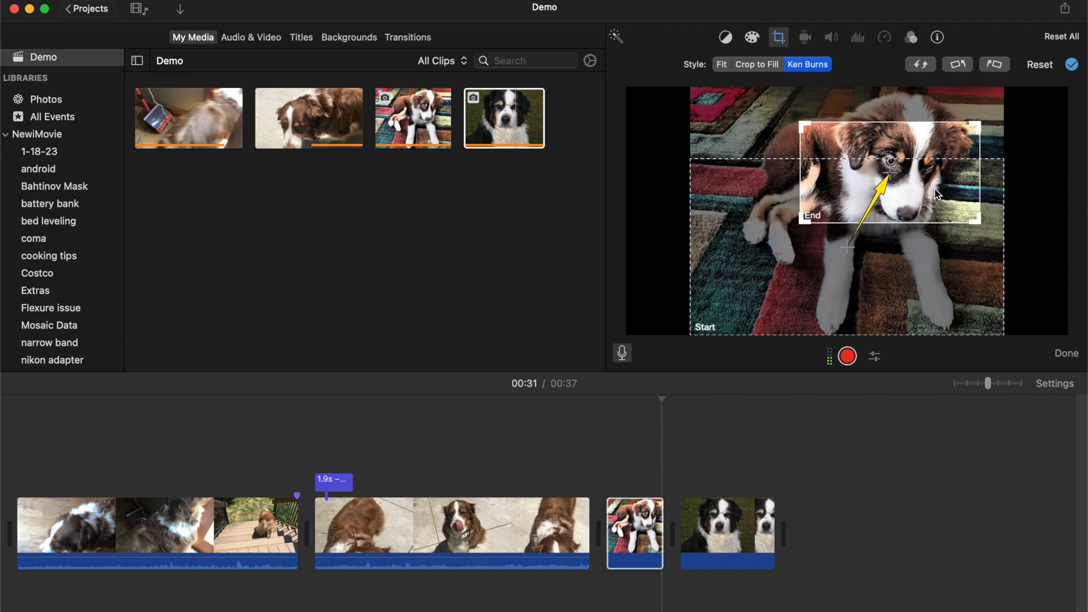
{"action": "left_click", "coordinate": [644, 471]}
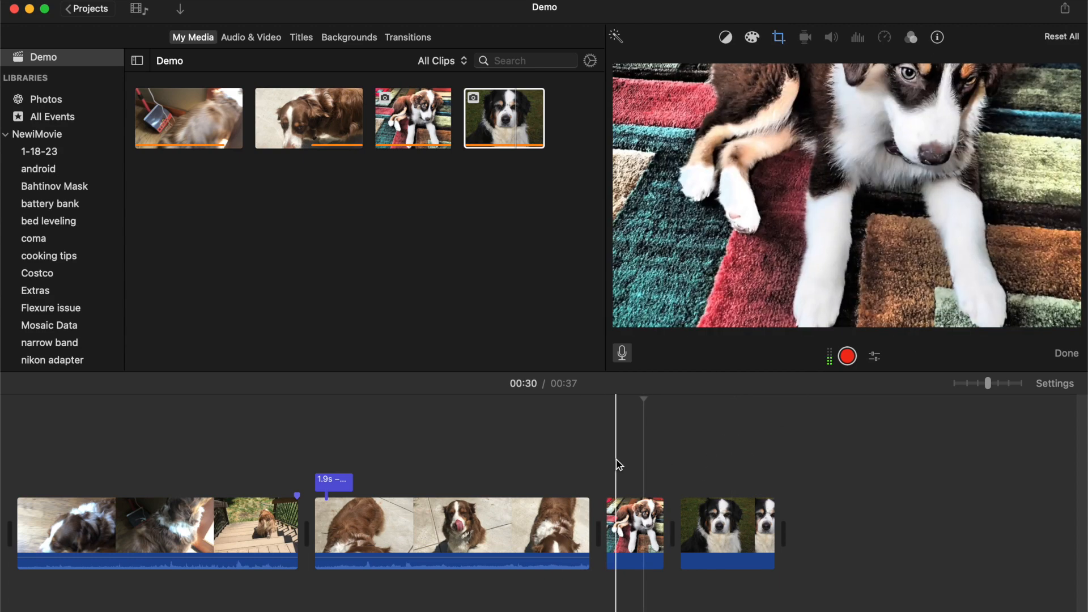
{"action": "key", "text": "space"}
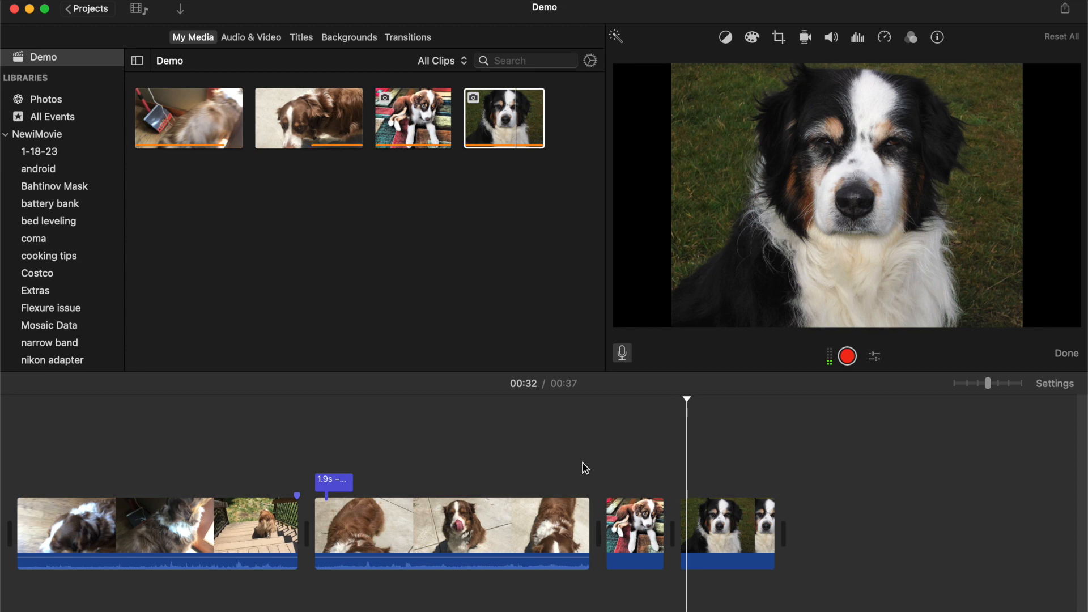
Lengthen the puppy photo in the timeline by about 6 seconds and play back its Ken Burns effect.
{"action": "left_click", "coordinate": [632, 527]}
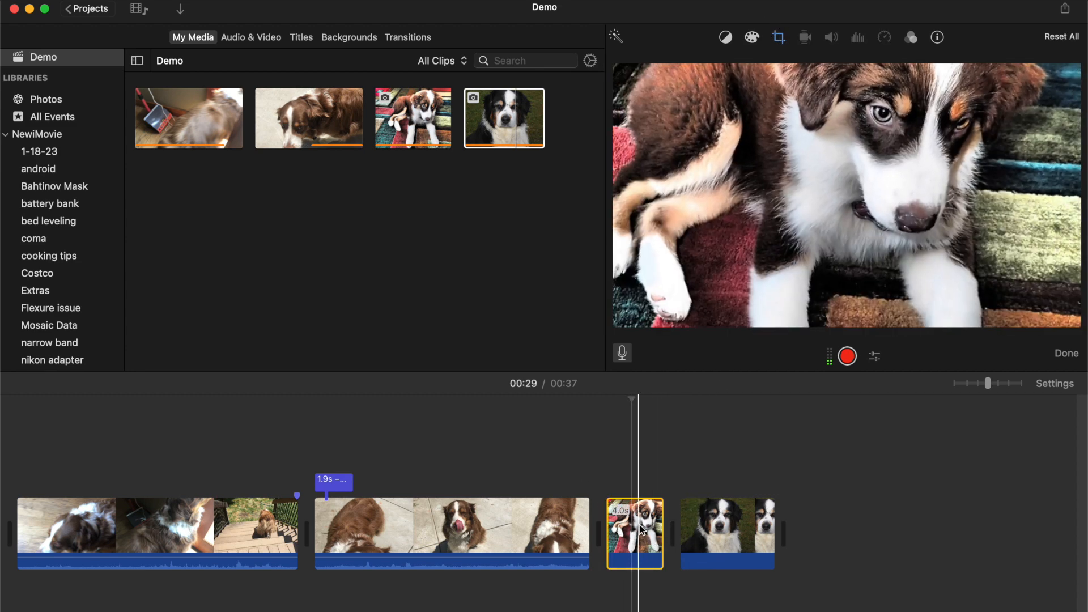
{"action": "left_click", "coordinate": [779, 38]}
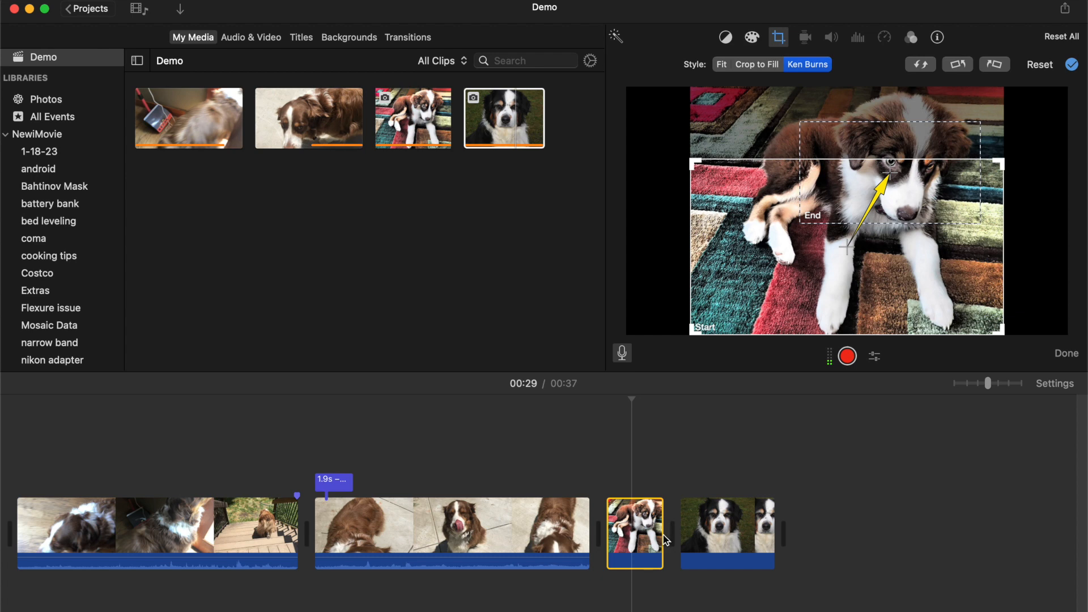
{"action": "left_click_drag", "start_coordinate": [666, 540], "coordinate": [741, 539]}
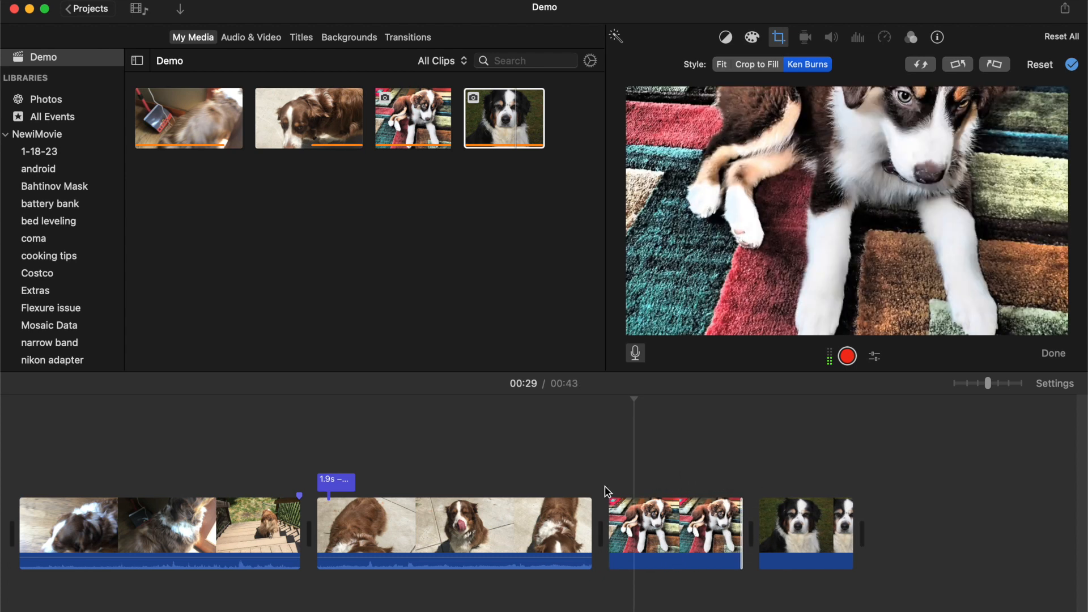
{"action": "left_click", "coordinate": [607, 473]}
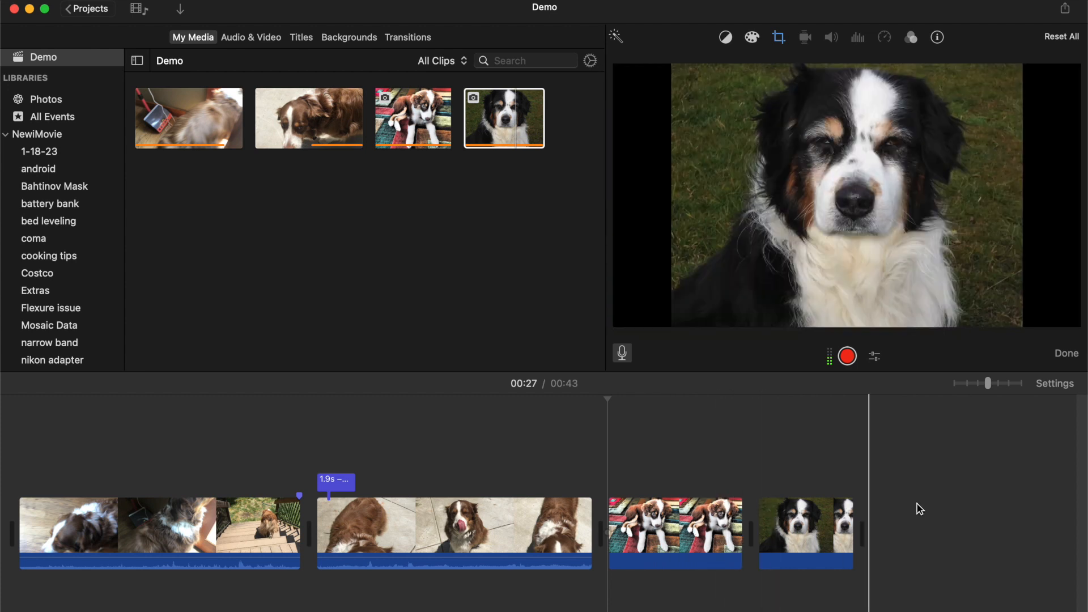
Apply Ken Burns to the black-and-white dog photo, moving its start and end frames up towards the dog's head, and play it back.
{"action": "left_click", "coordinate": [808, 524]}
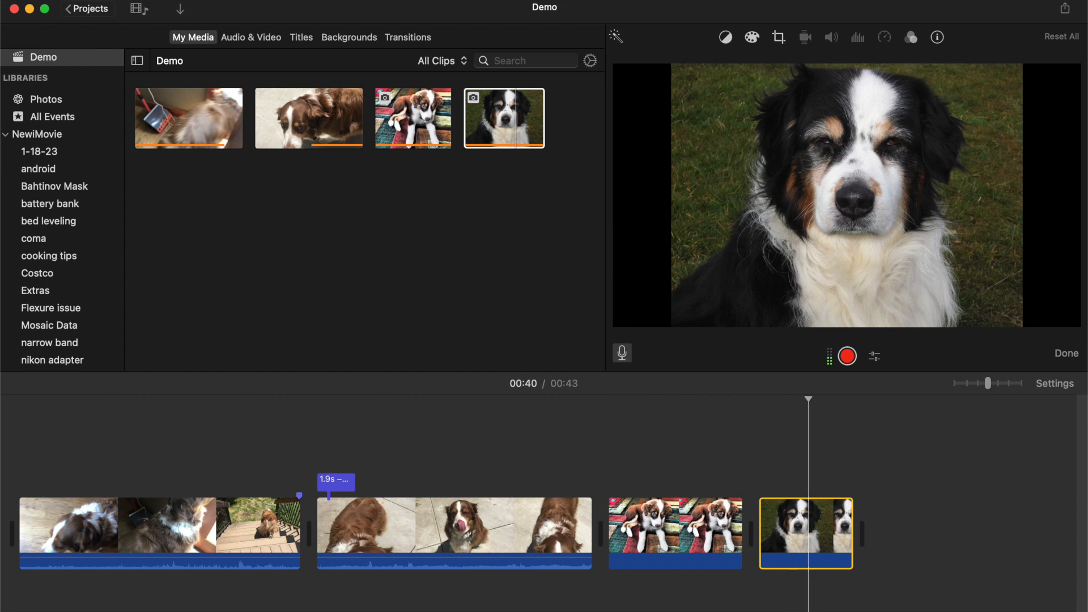
{"action": "left_click", "coordinate": [779, 37]}
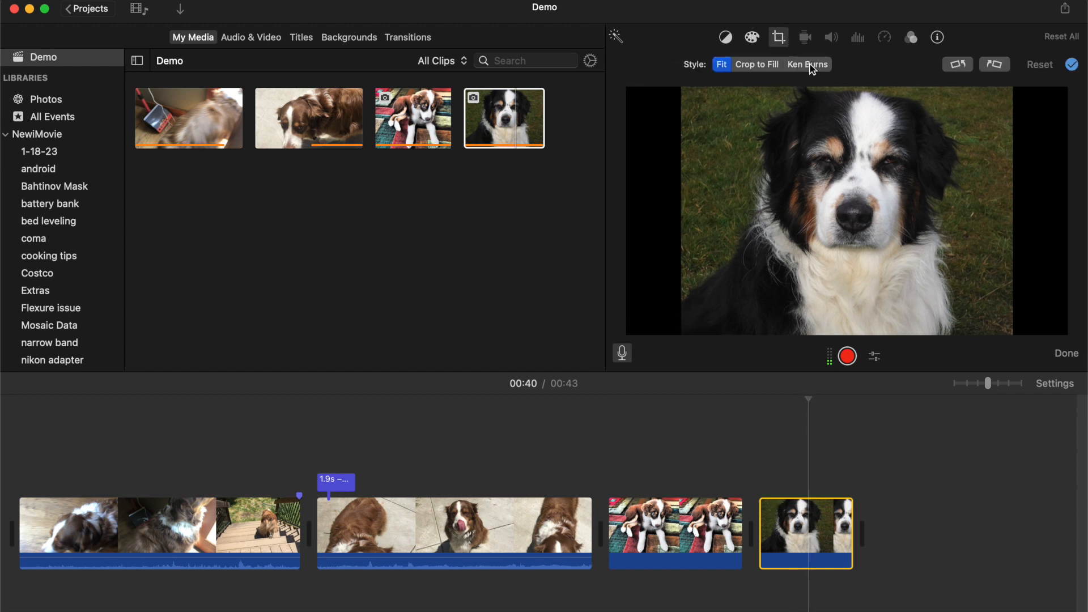
{"action": "left_click", "coordinate": [813, 69]}
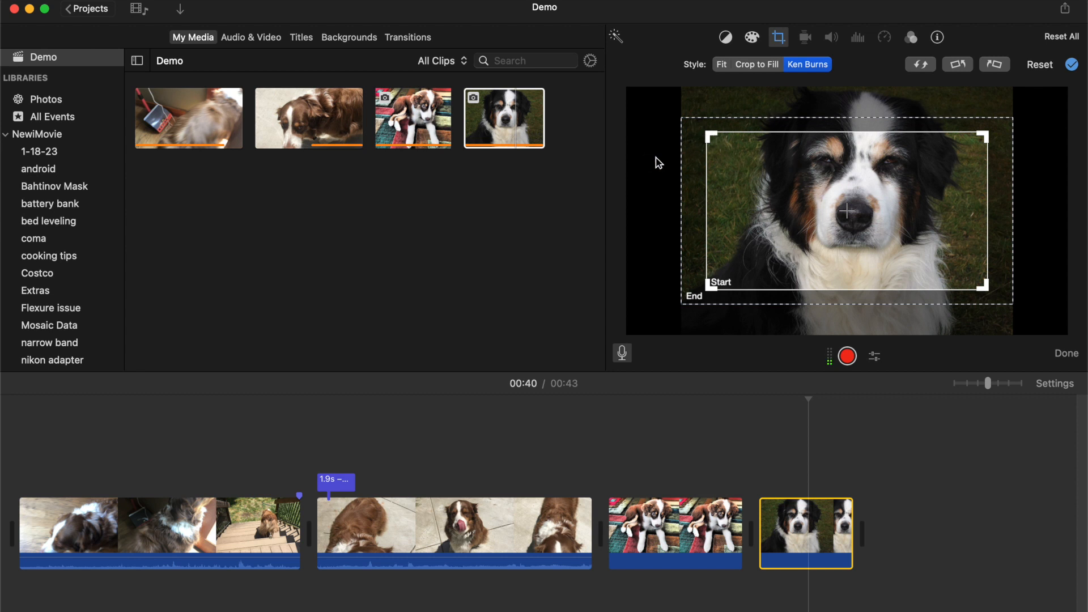
{"action": "left_click_drag", "start_coordinate": [832, 217], "coordinate": [836, 196]}
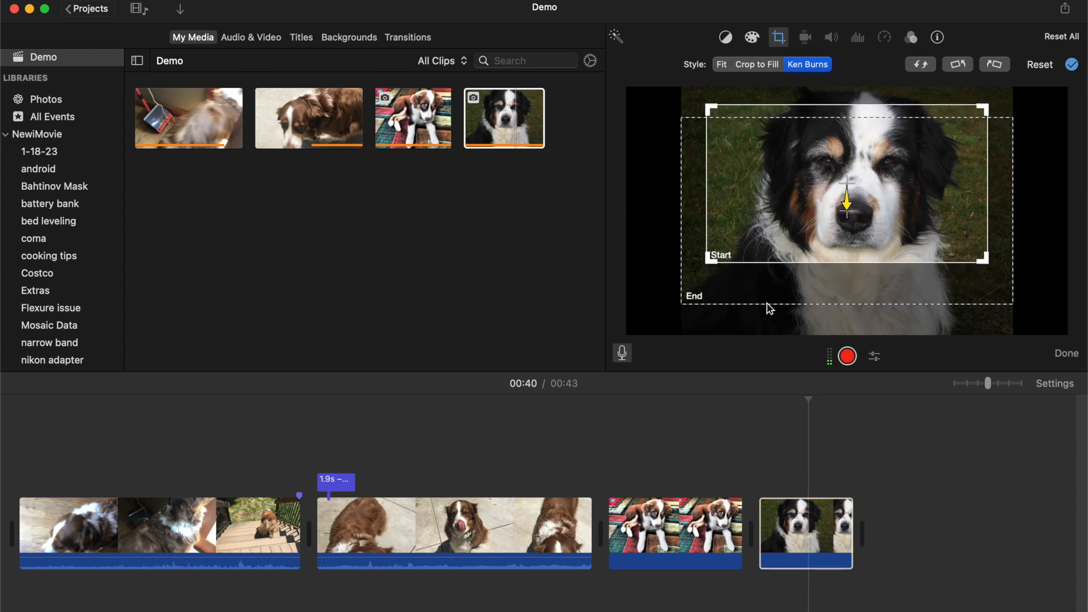
{"action": "left_click", "coordinate": [741, 297]}
{"action": "left_click_drag", "start_coordinate": [739, 296], "coordinate": [740, 268]}
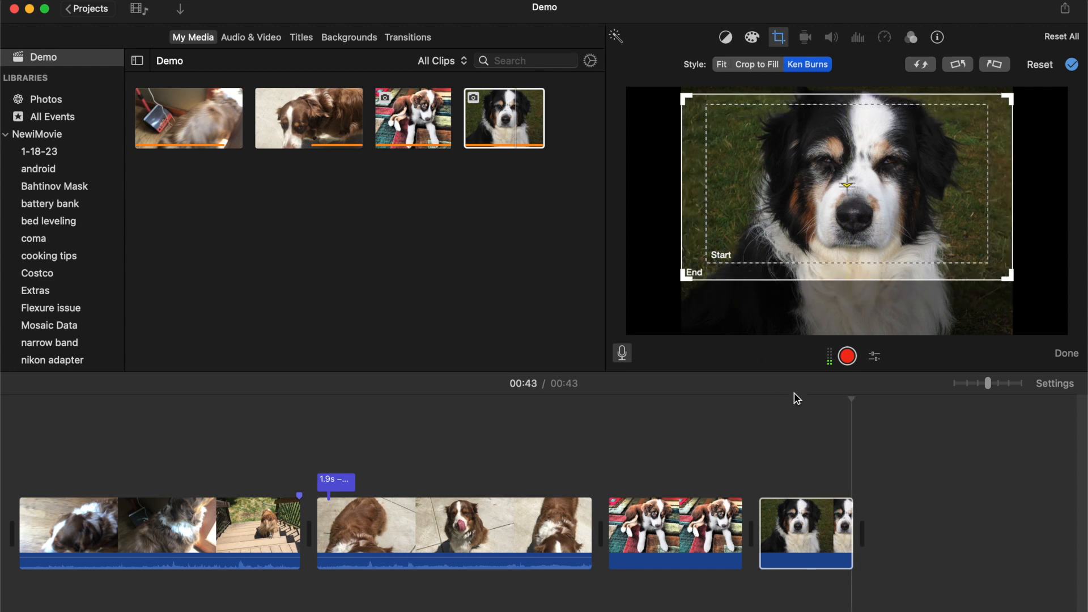
{"action": "left_click", "coordinate": [788, 430]}
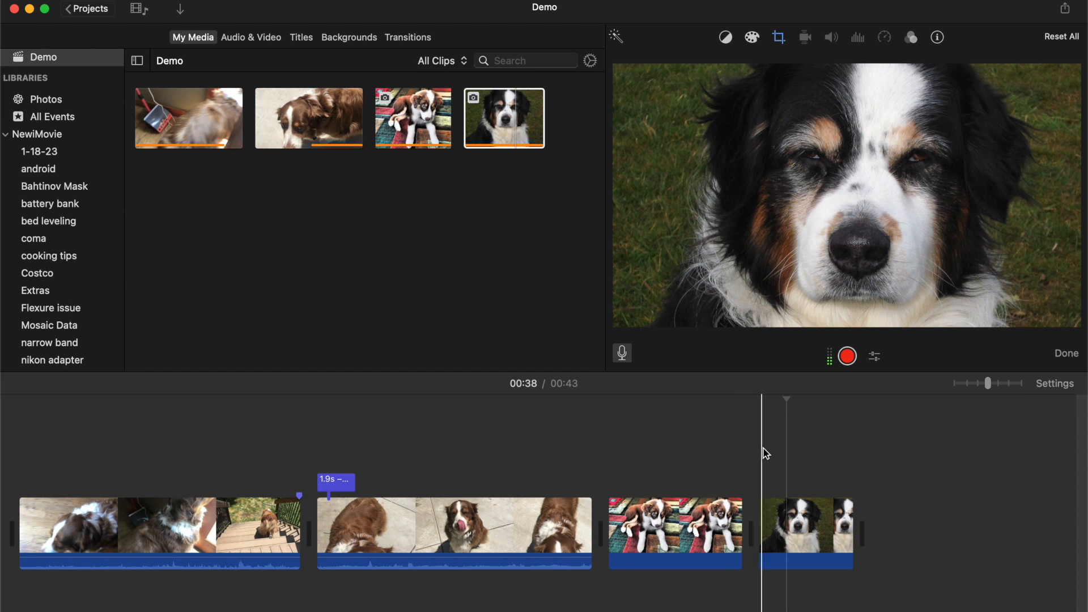
Raise the Ken Burns start frame of the black-and-white dog photo slightly and play back the photo.
{"action": "left_click", "coordinate": [793, 507]}
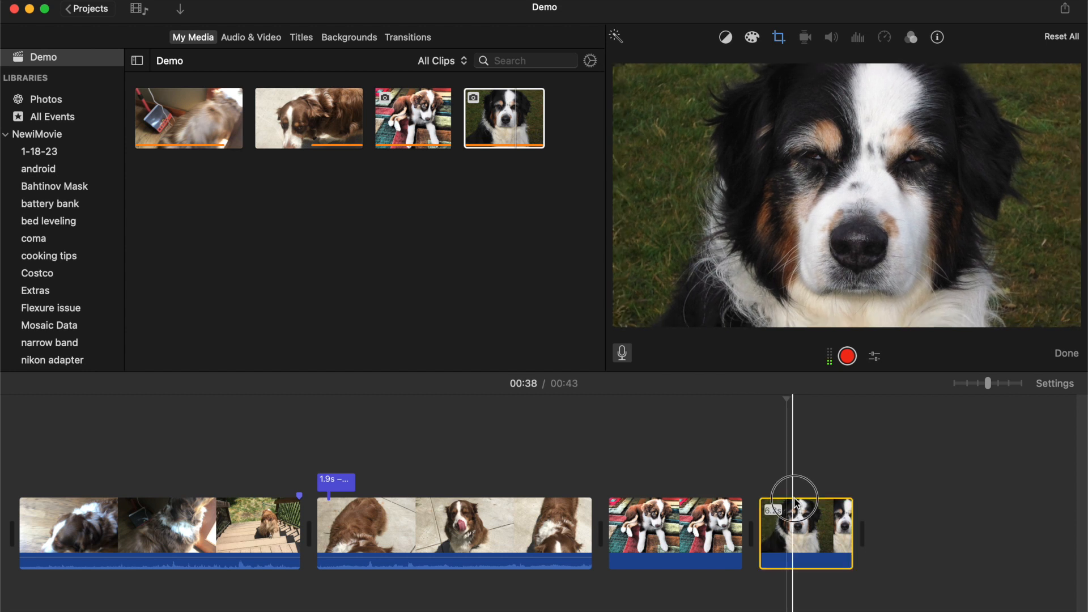
{"action": "left_click", "coordinate": [779, 38]}
{"action": "left_click_drag", "start_coordinate": [886, 164], "coordinate": [887, 157]}
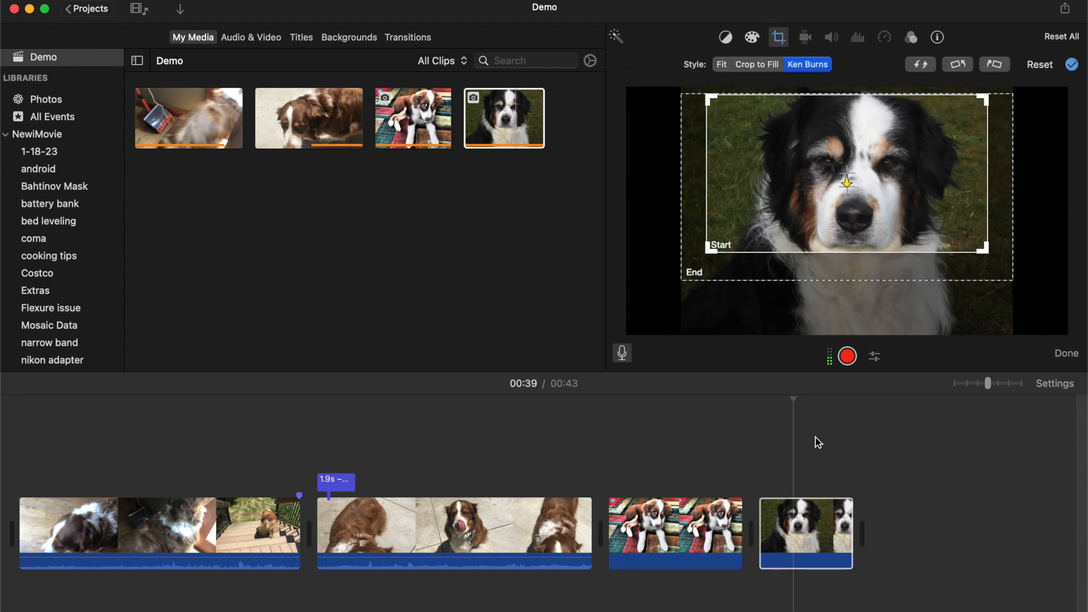
{"action": "left_click", "coordinate": [810, 438]}
{"action": "left_click", "coordinate": [769, 471]}
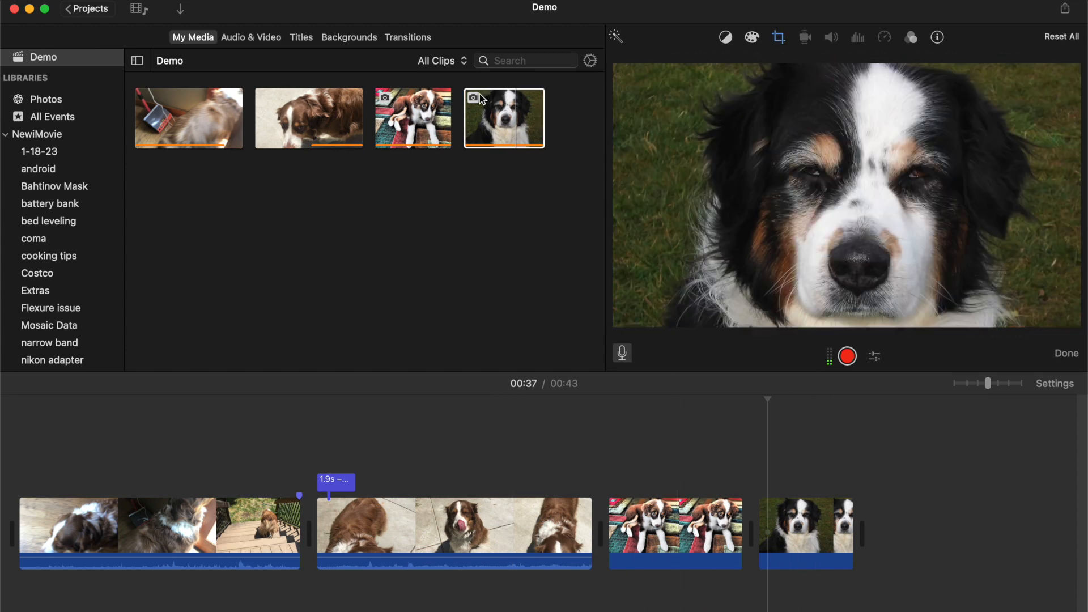
Duplicate the black-and-white dog photo between the first two video clips and set the copy's crop style to Fit.
{"action": "left_click", "coordinate": [813, 534]}
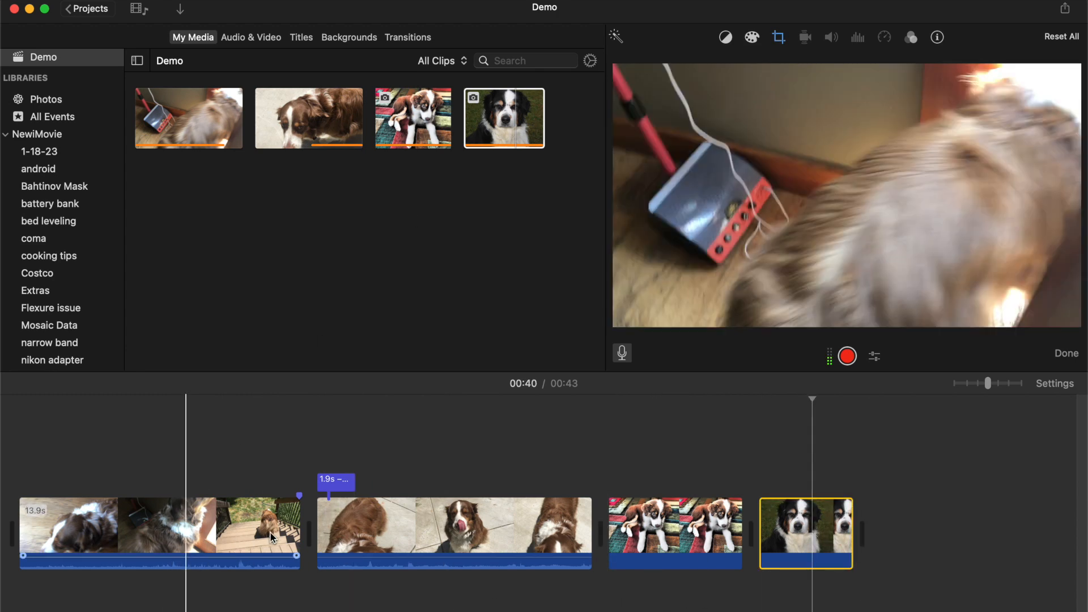
{"action": "key", "text": "super+v"}
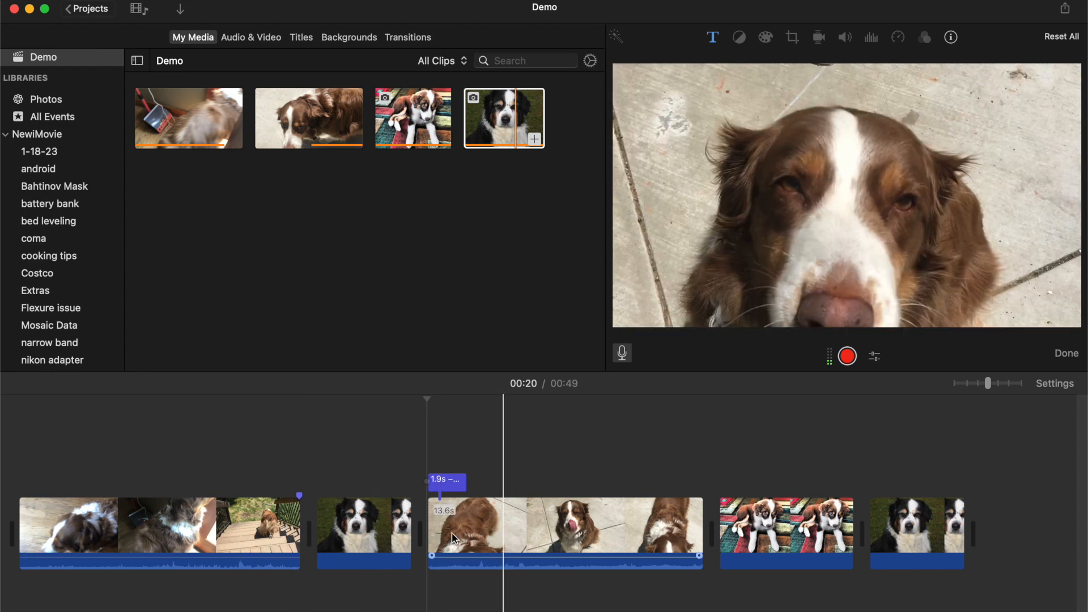
{"action": "left_click", "coordinate": [368, 533]}
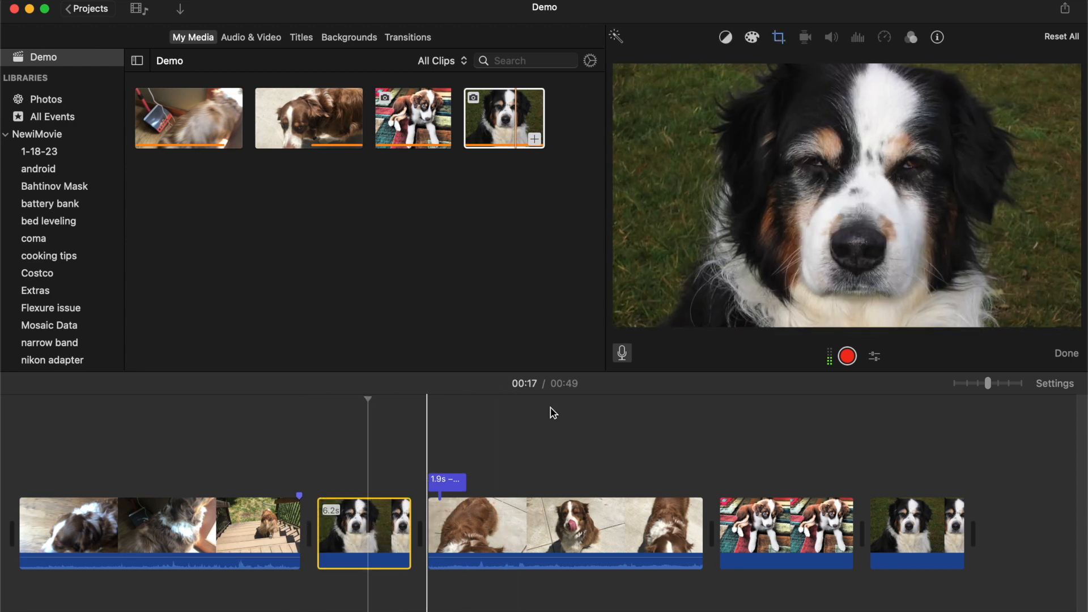
{"action": "left_click", "coordinate": [778, 37]}
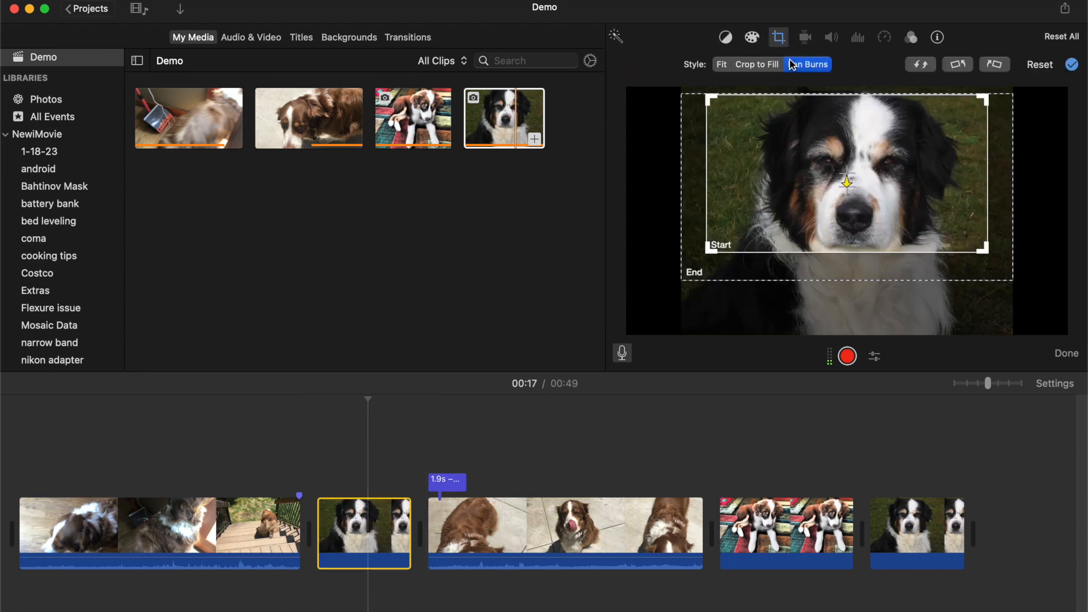
{"action": "left_click", "coordinate": [723, 66]}
Split the copied dog photo at about 00:16 and delete its second part.
{"action": "left_click", "coordinate": [357, 538]}
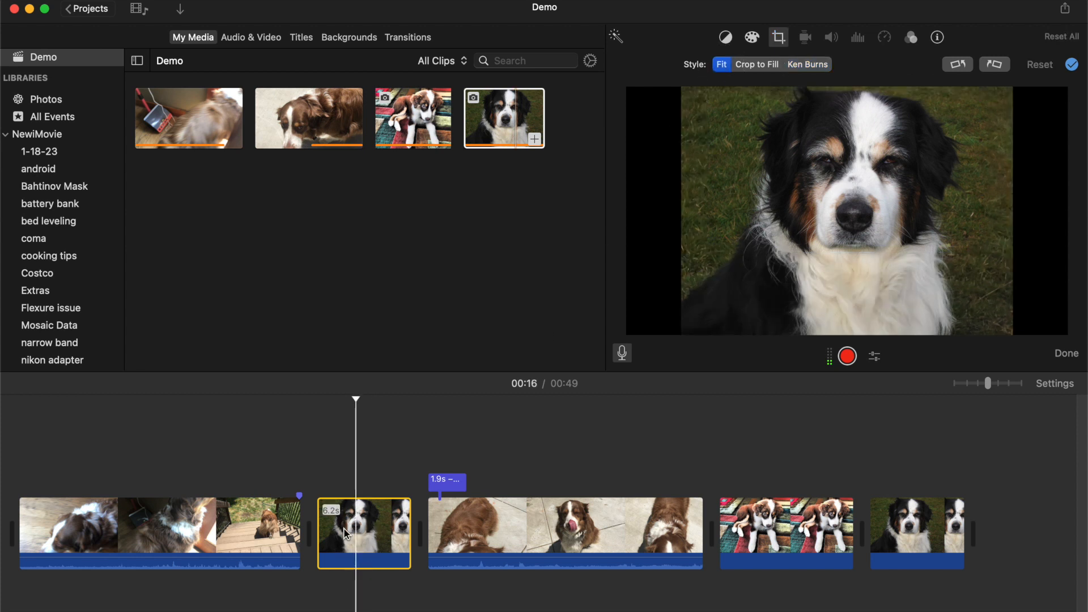
{"action": "key", "text": "super+b"}
{"action": "left_click", "coordinate": [389, 528]}
{"action": "key", "text": "Delete"}
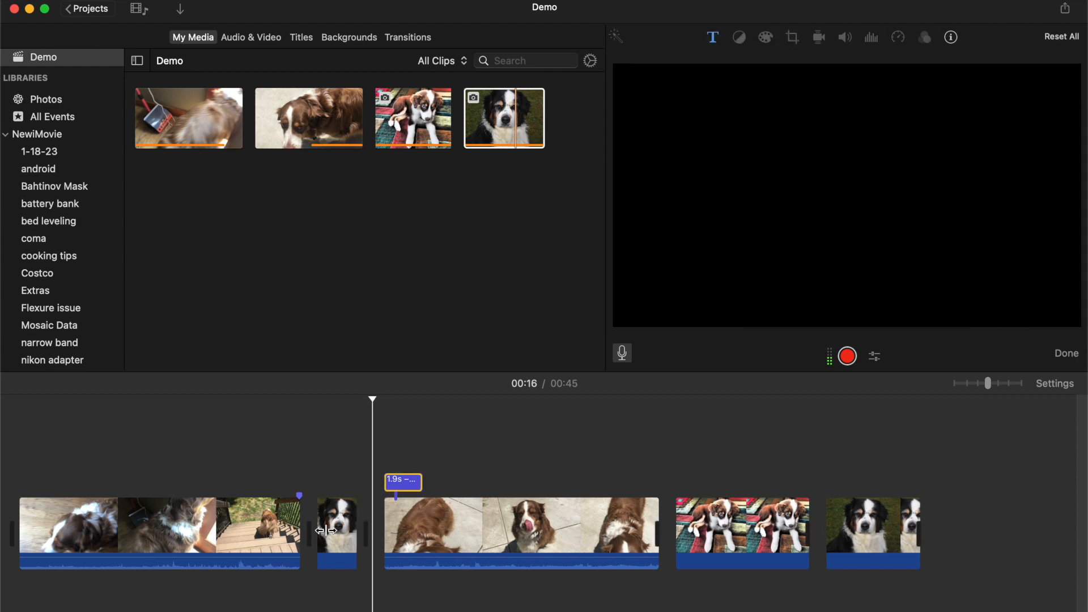
{"action": "key", "text": "space"}
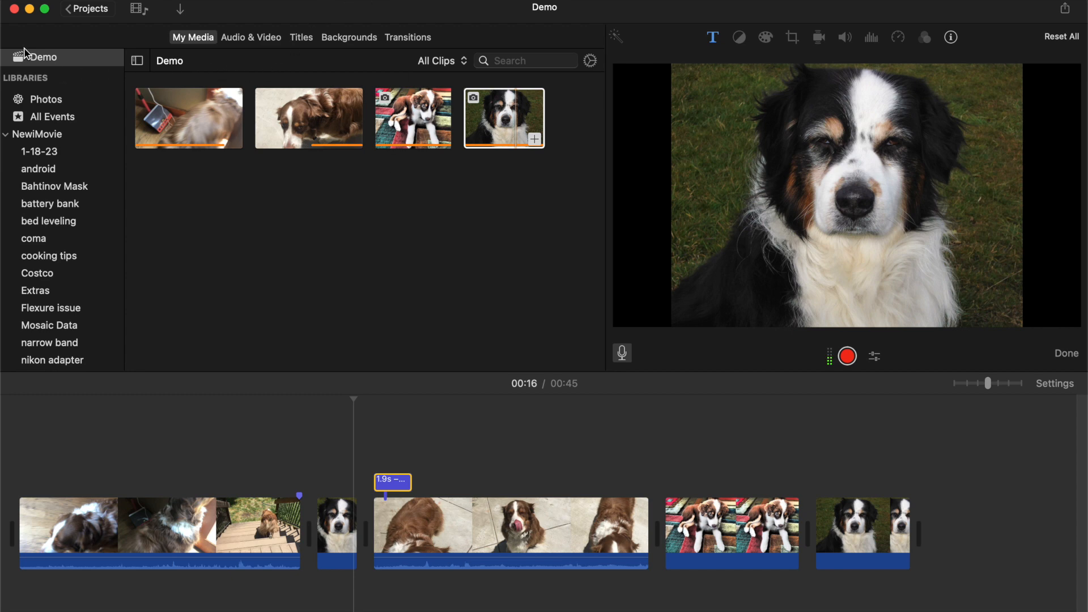
Examine the voiceover recording controls and their input source, volume and Mute Project settings.
{"action": "left_click", "coordinate": [493, 123]}
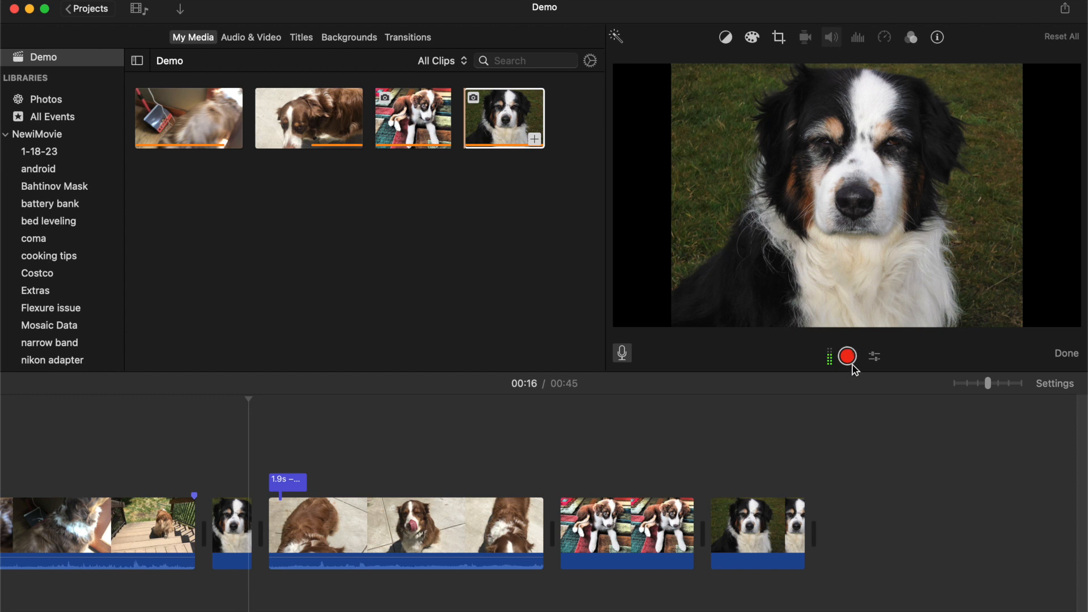
{"action": "key", "text": "v"}
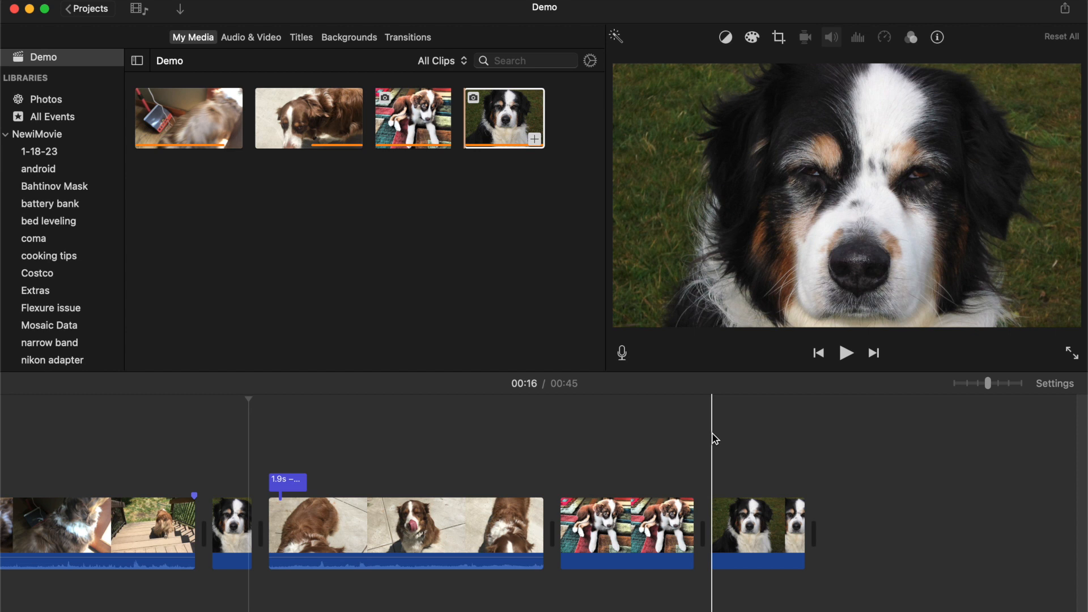
{"action": "key", "text": "v"}
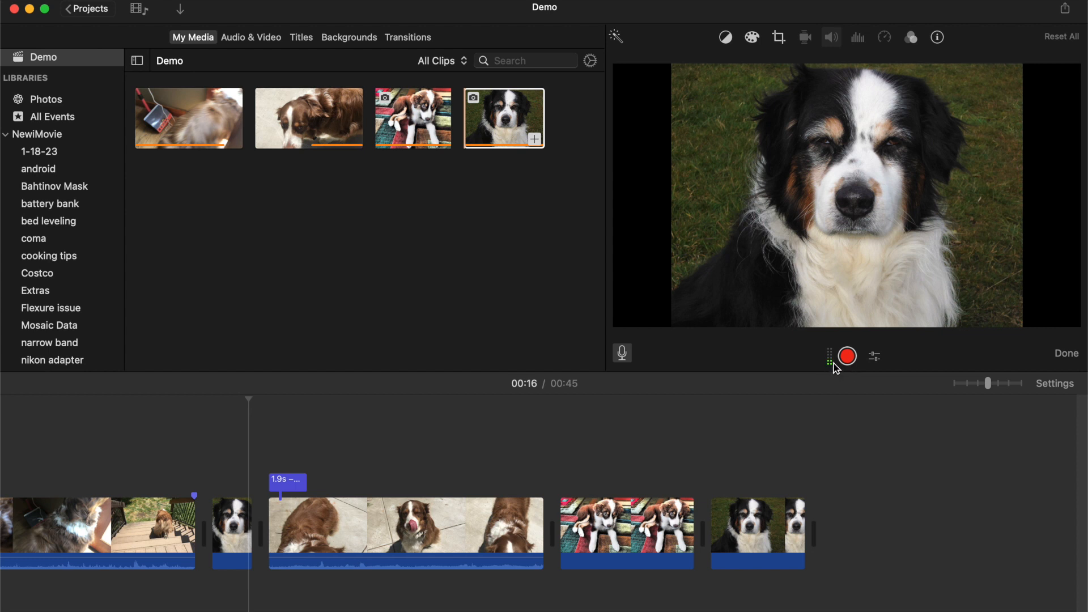
{"action": "left_click", "coordinate": [876, 357]}
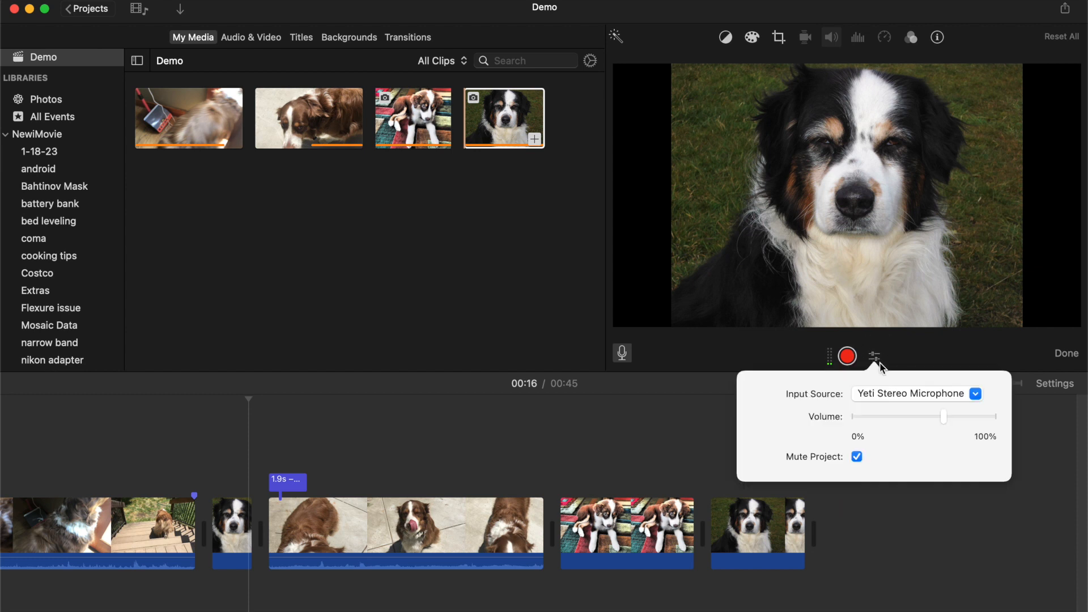
{"action": "left_click", "coordinate": [926, 395]}
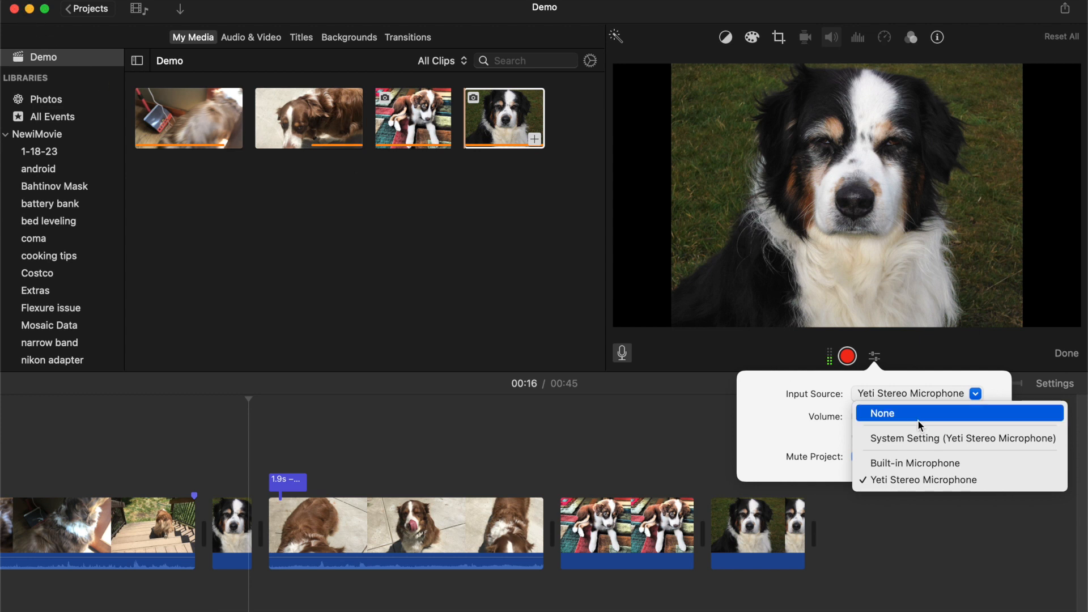
{"action": "left_click", "coordinate": [876, 359]}
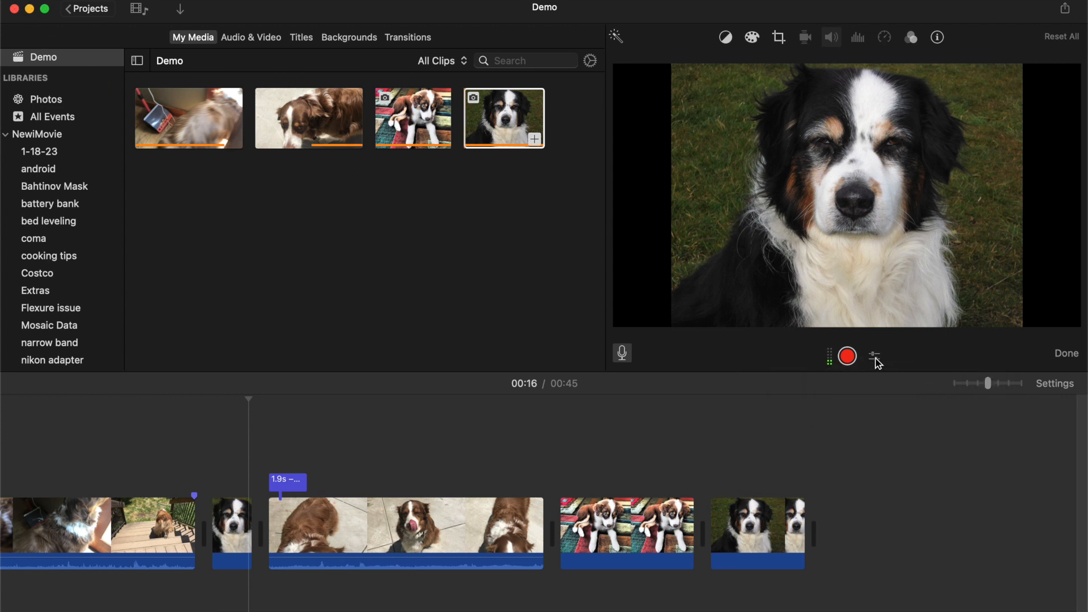
{"action": "left_click", "coordinate": [876, 359]}
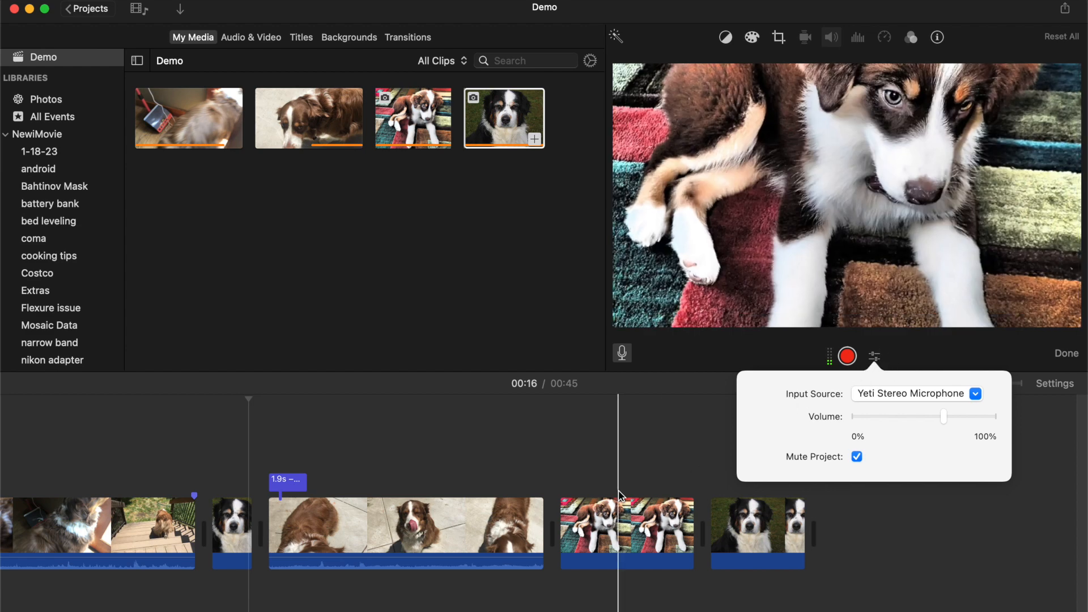
{"action": "left_click", "coordinate": [629, 474]}
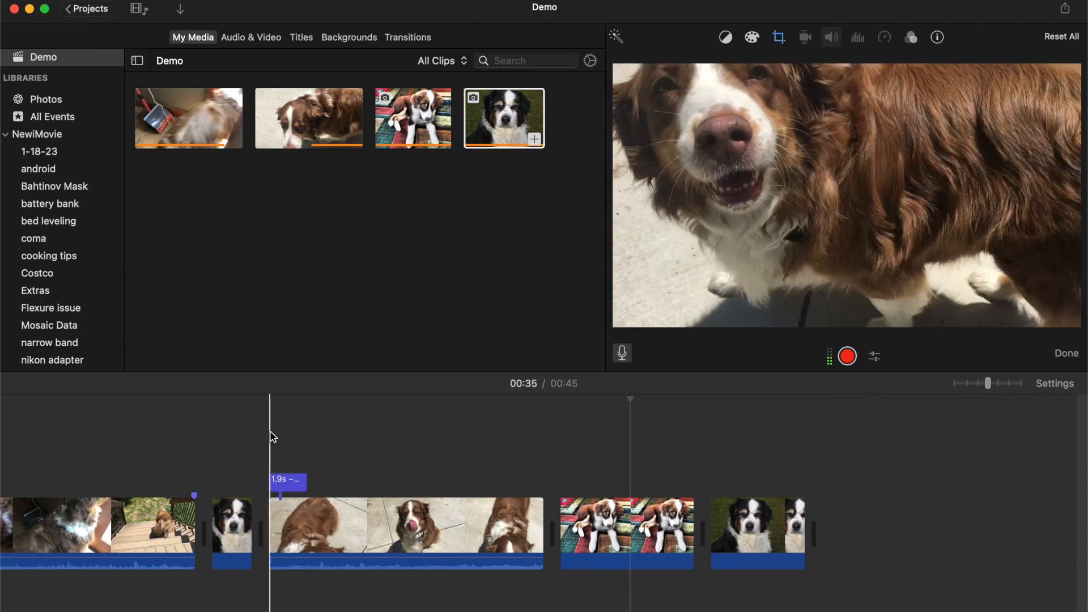
Record a voiceover of about 2.1 s from the start of the second video clip and play it back.
{"action": "left_click", "coordinate": [271, 436]}
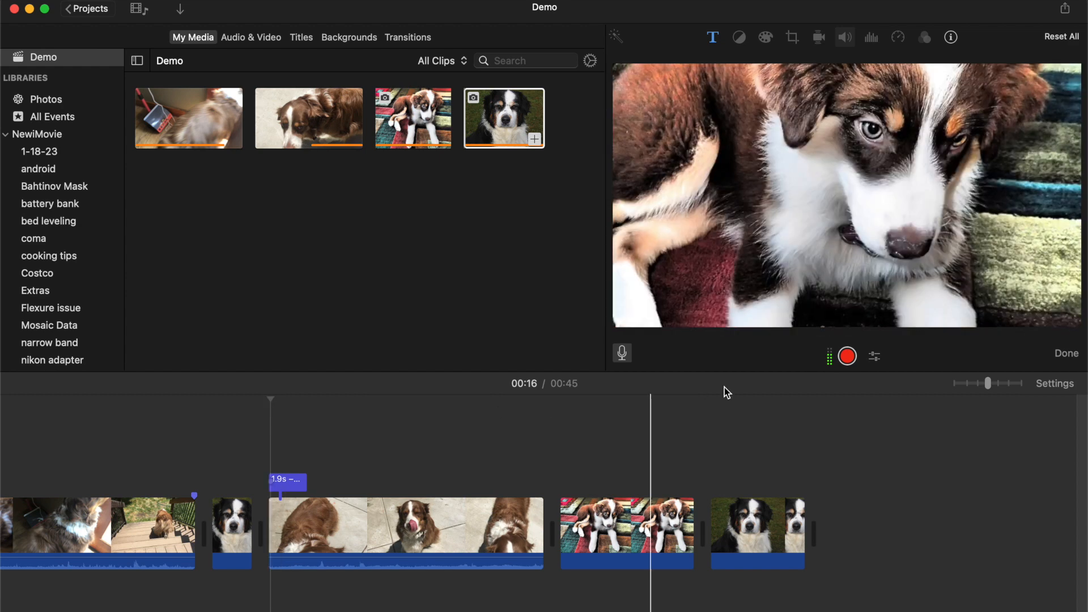
{"action": "left_click", "coordinate": [847, 356]}
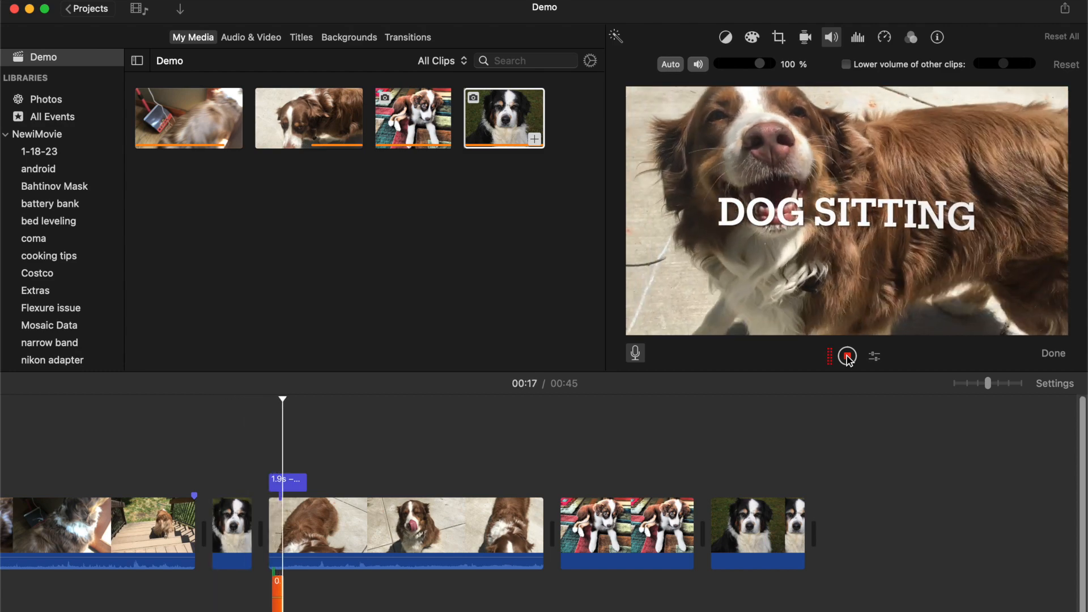
{"action": "left_click", "coordinate": [848, 356]}
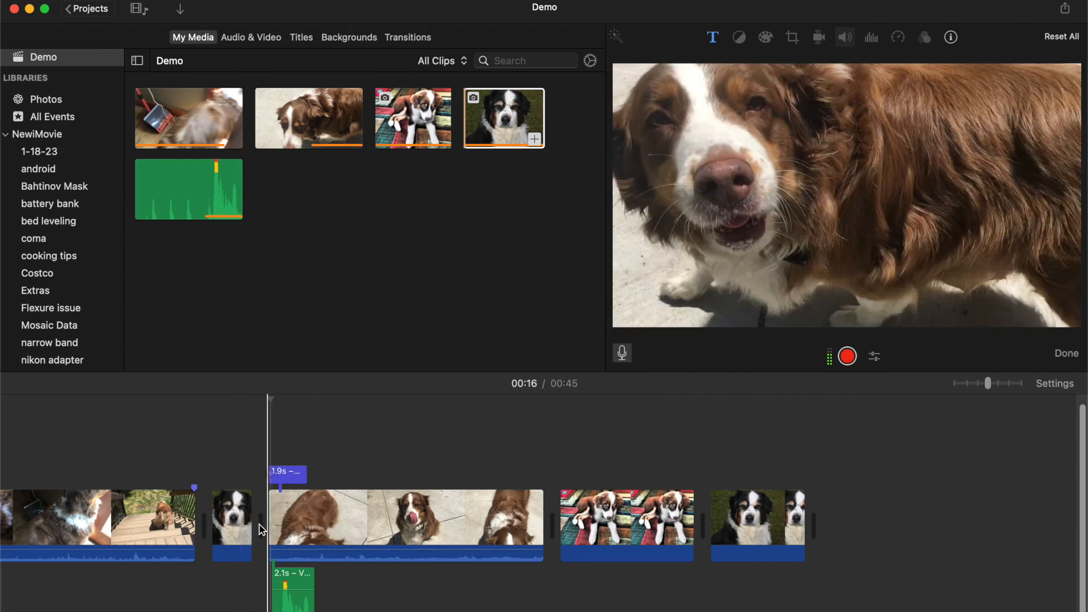
{"action": "key", "text": "space"}
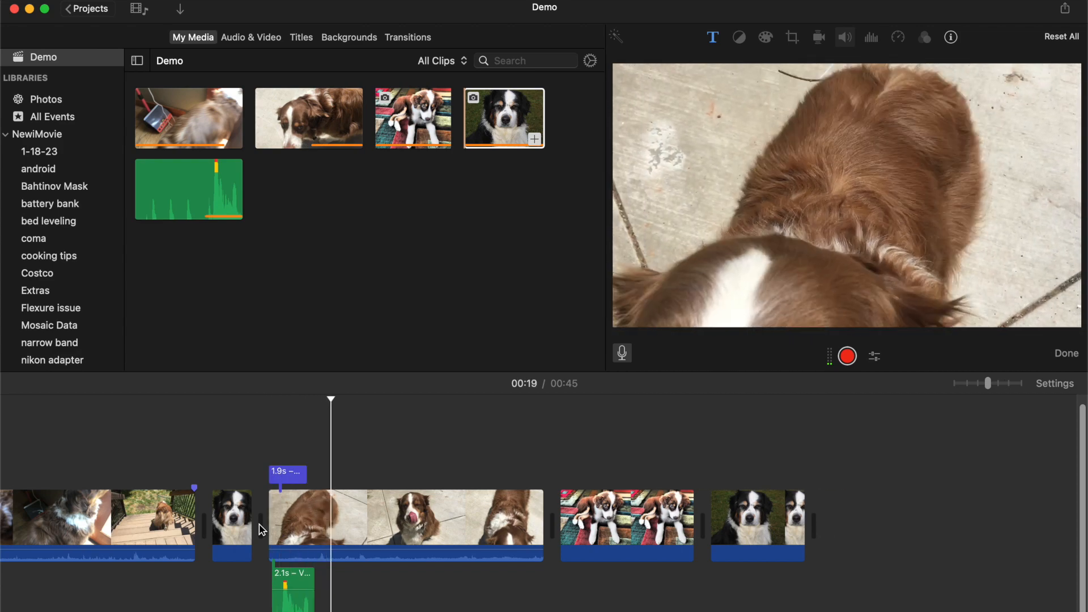
Add a marker at about 00:19 on the second video clip and align the voiceover with that clip's start.
{"action": "left_click", "coordinate": [303, 549]}
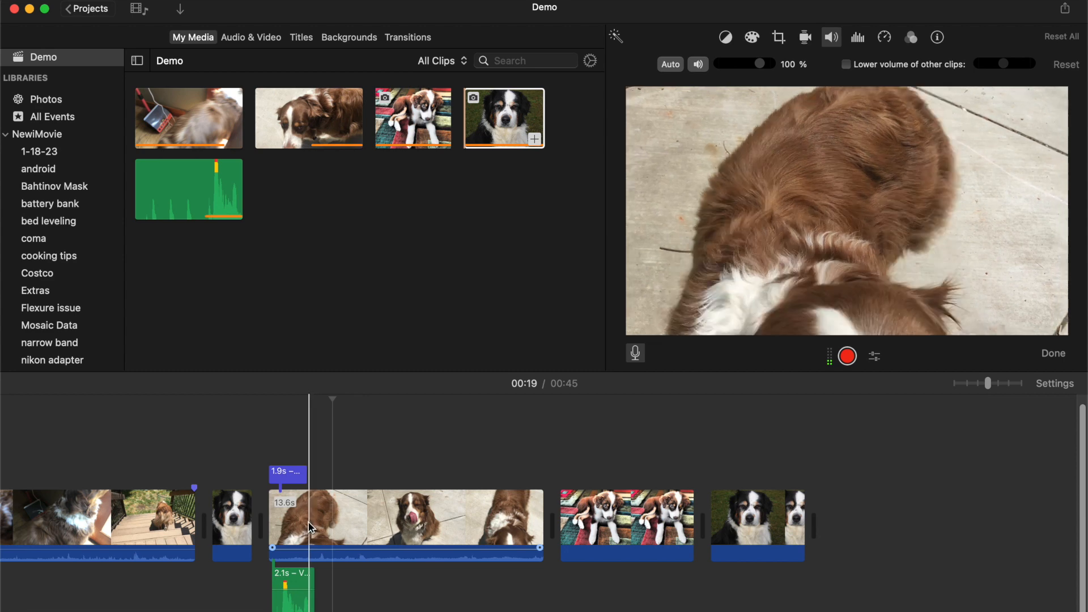
{"action": "left_click_drag", "start_coordinate": [283, 605], "coordinate": [248, 608]}
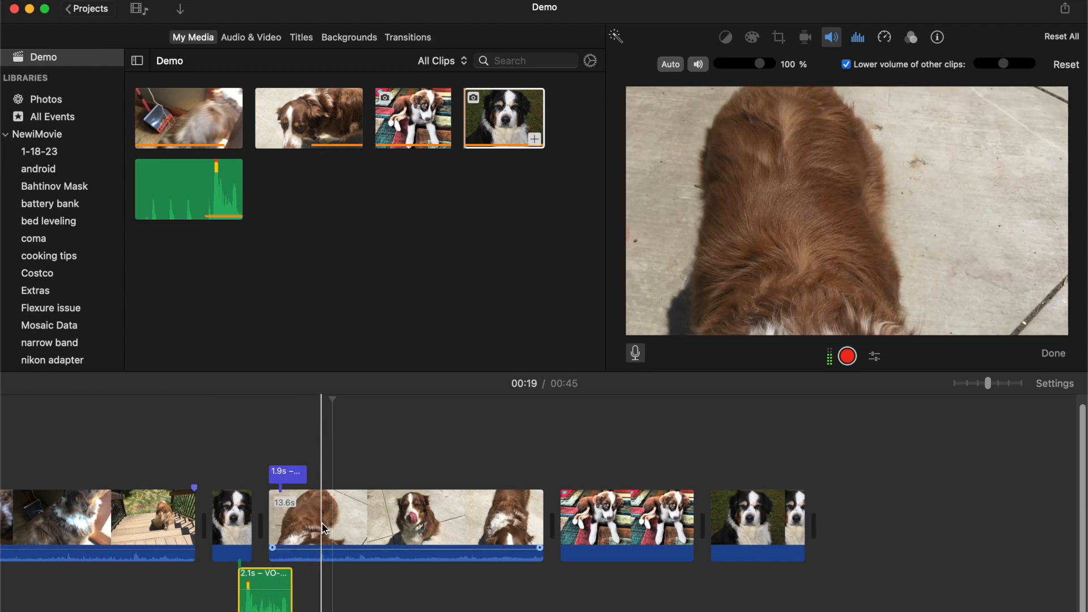
{"action": "left_click", "coordinate": [324, 529]}
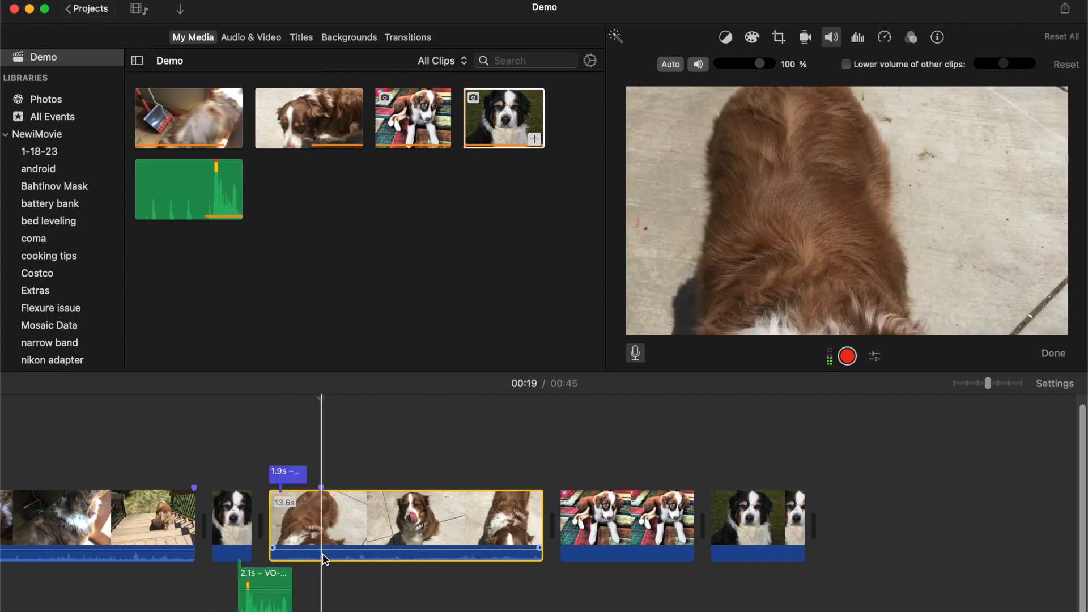
{"action": "left_click_drag", "start_coordinate": [266, 592], "coordinate": [289, 610]}
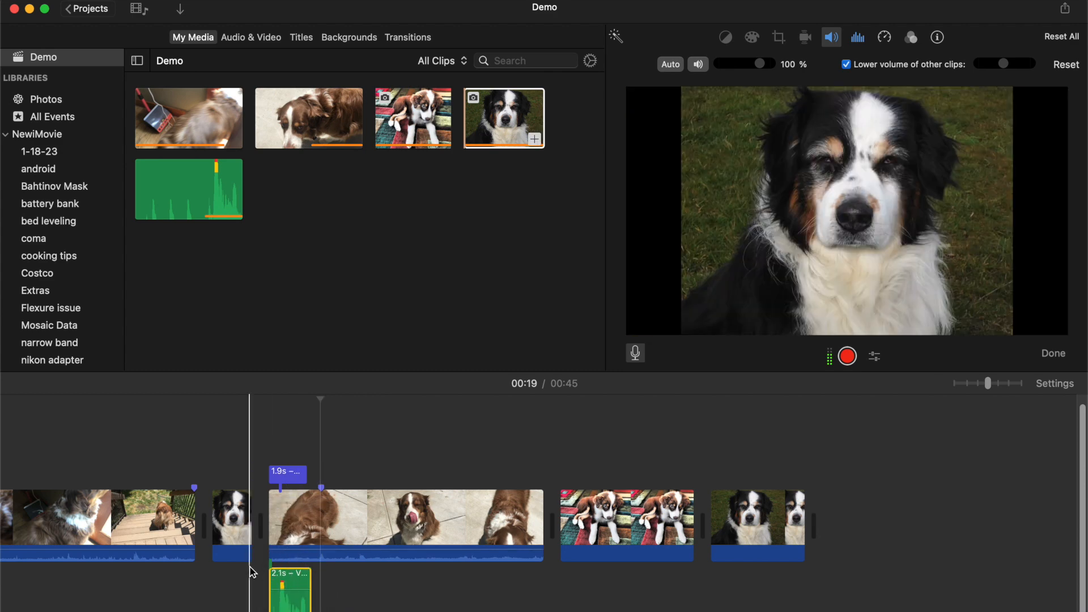
{"action": "scroll", "coordinate": [281, 579], "scroll_direction": "left", "scroll_amount": 1}
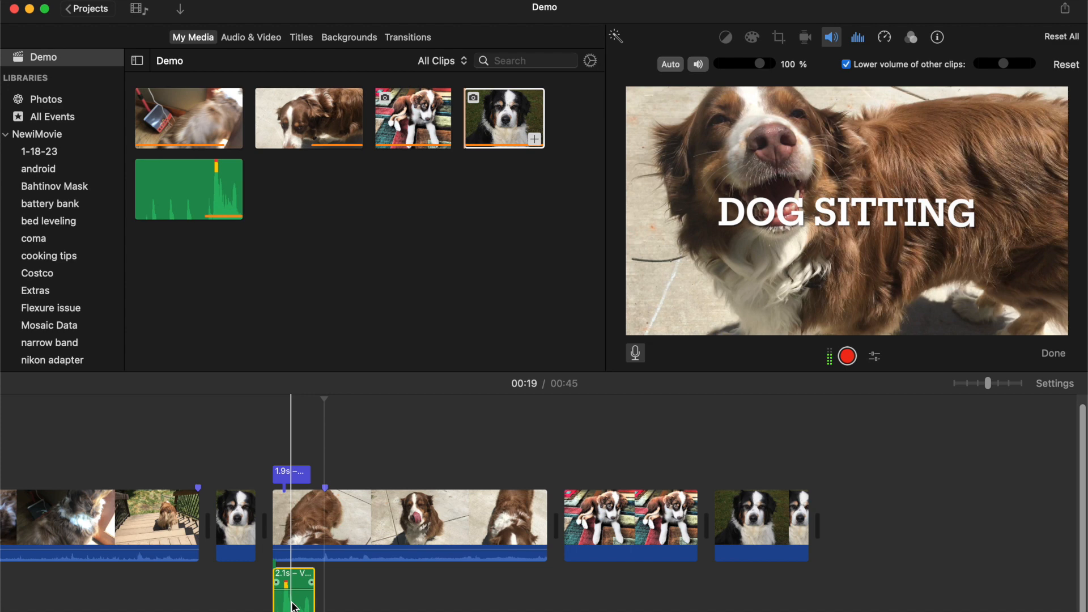
Set the voiceover clip's volume to 79%, turn on its automatic audio enhancement, and play it back.
{"action": "left_click_drag", "start_coordinate": [294, 583], "coordinate": [296, 569]}
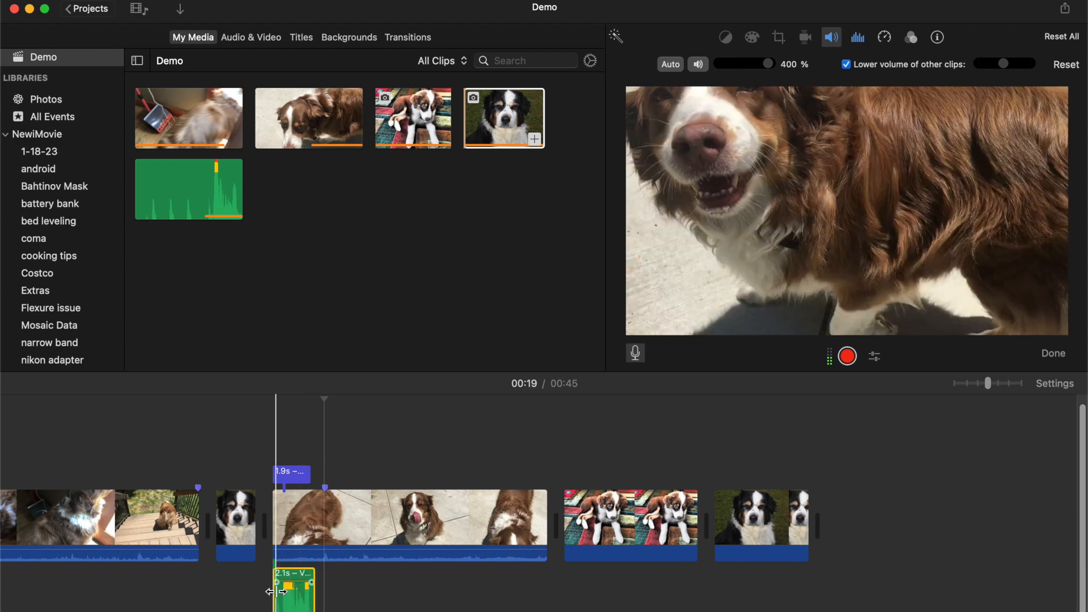
{"action": "left_click_drag", "start_coordinate": [295, 584], "coordinate": [293, 589]}
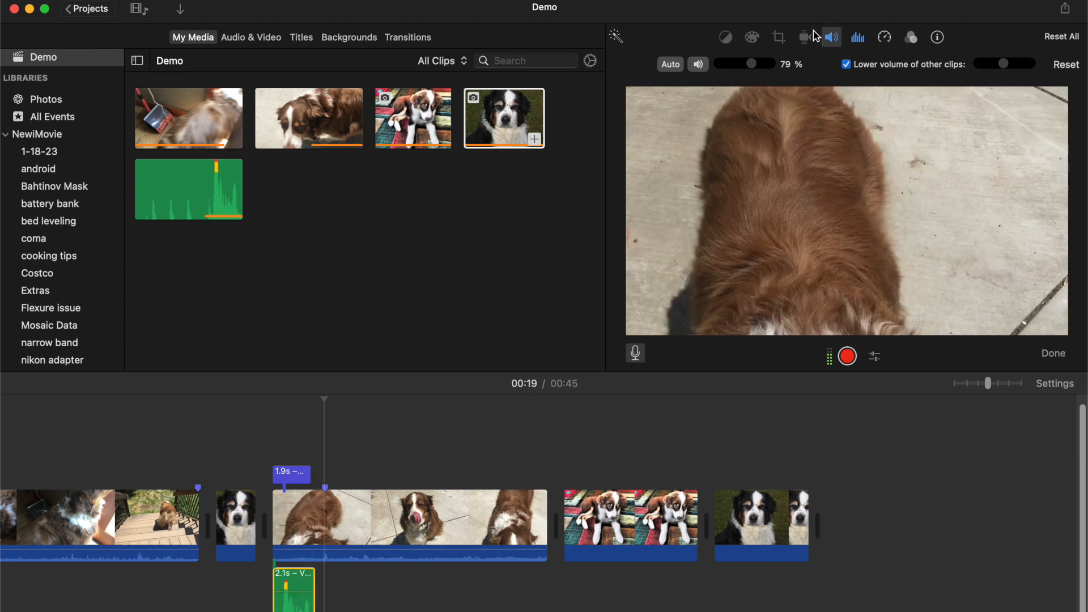
{"action": "left_click", "coordinate": [674, 66]}
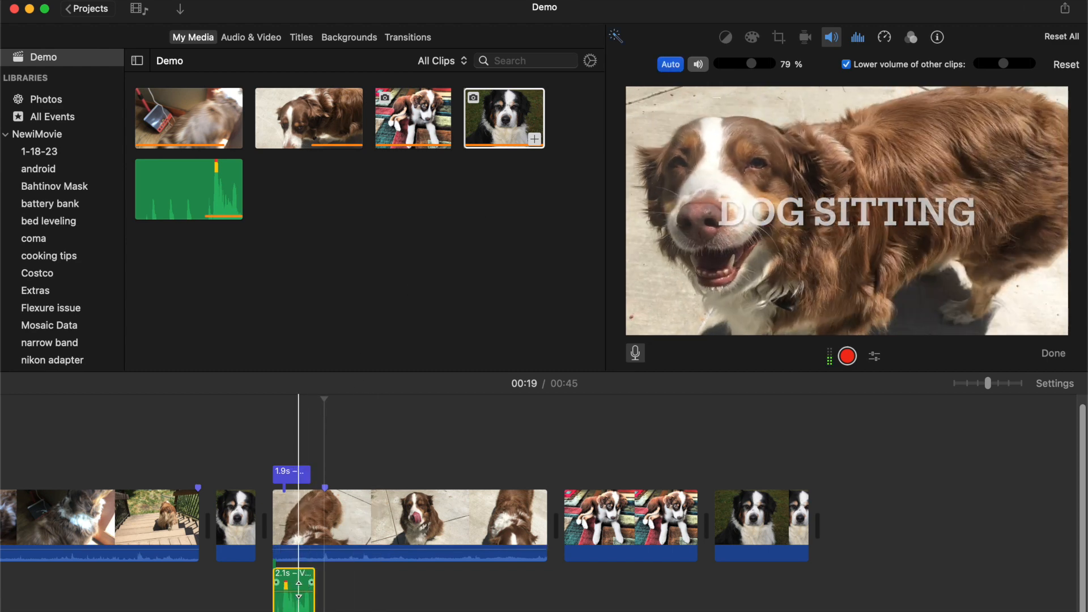
{"action": "left_click", "coordinate": [298, 590]}
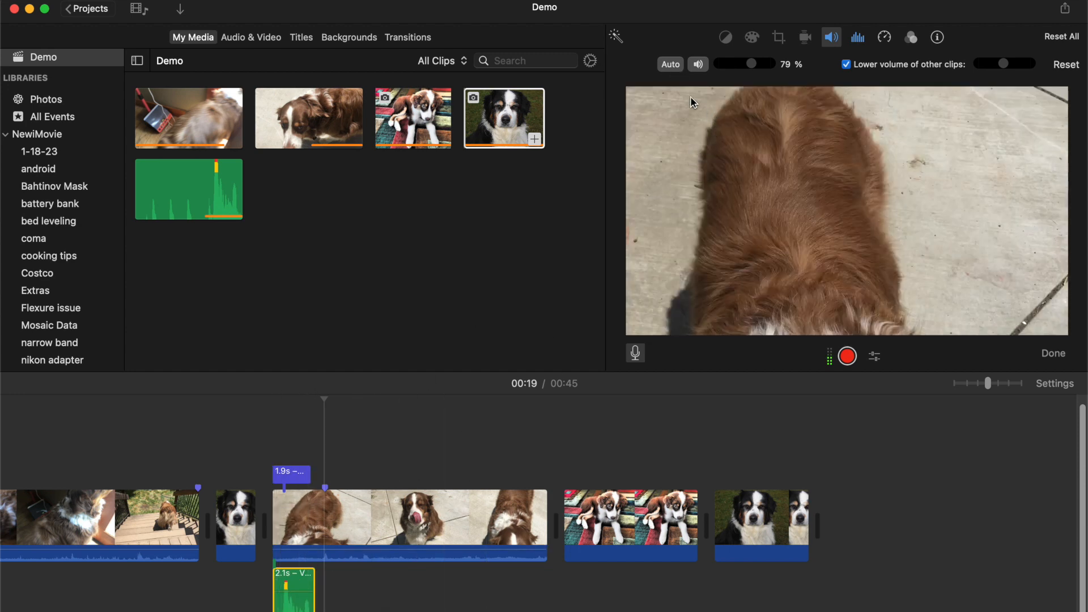
{"action": "left_click", "coordinate": [671, 66]}
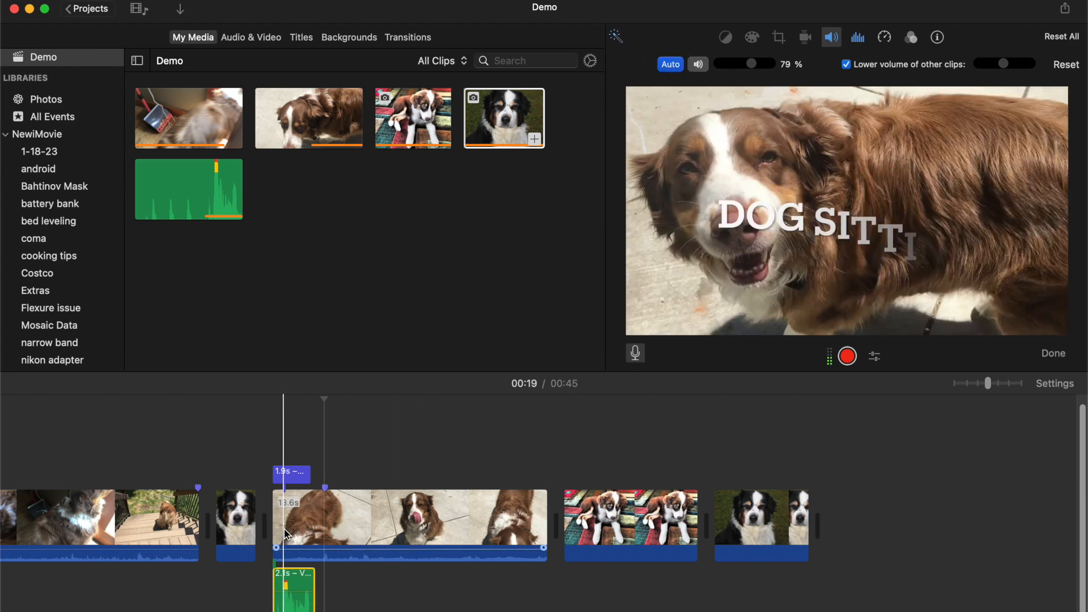
{"action": "key", "text": "space"}
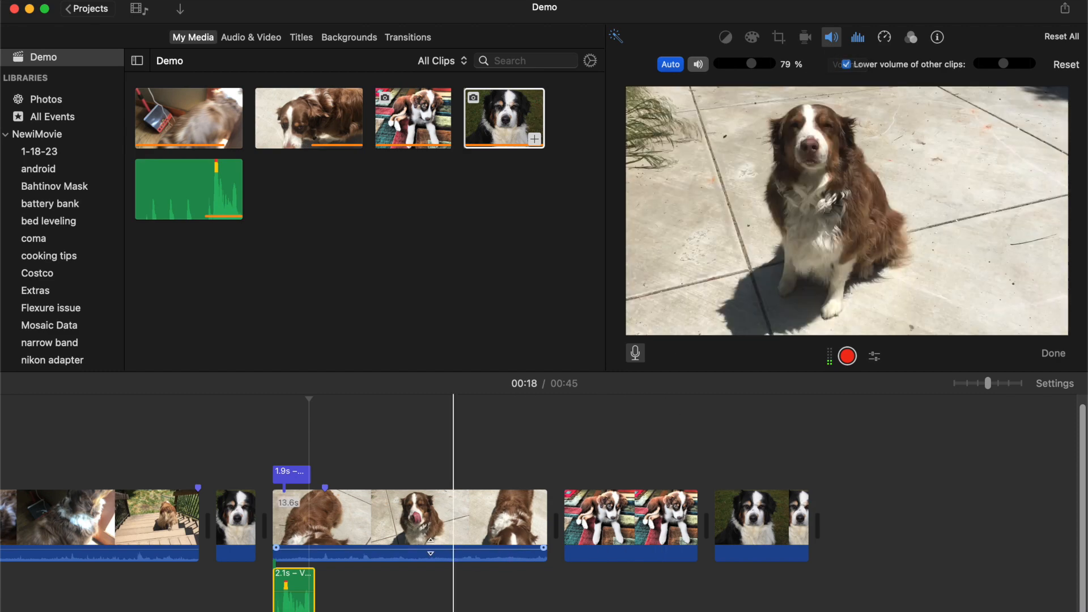
Try automatic audio enhancement on the second video clip, undoing it after checking.
{"action": "scroll", "coordinate": [442, 527], "scroll_direction": "left", "scroll_amount": 5}
{"action": "left_click", "coordinate": [474, 525]}
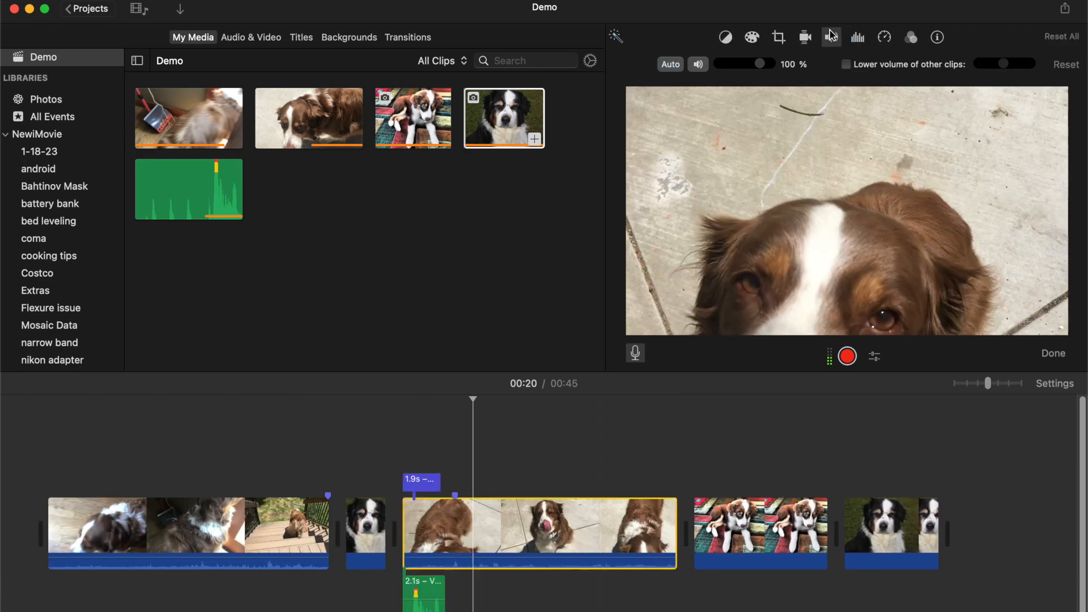
{"action": "left_click", "coordinate": [670, 65]}
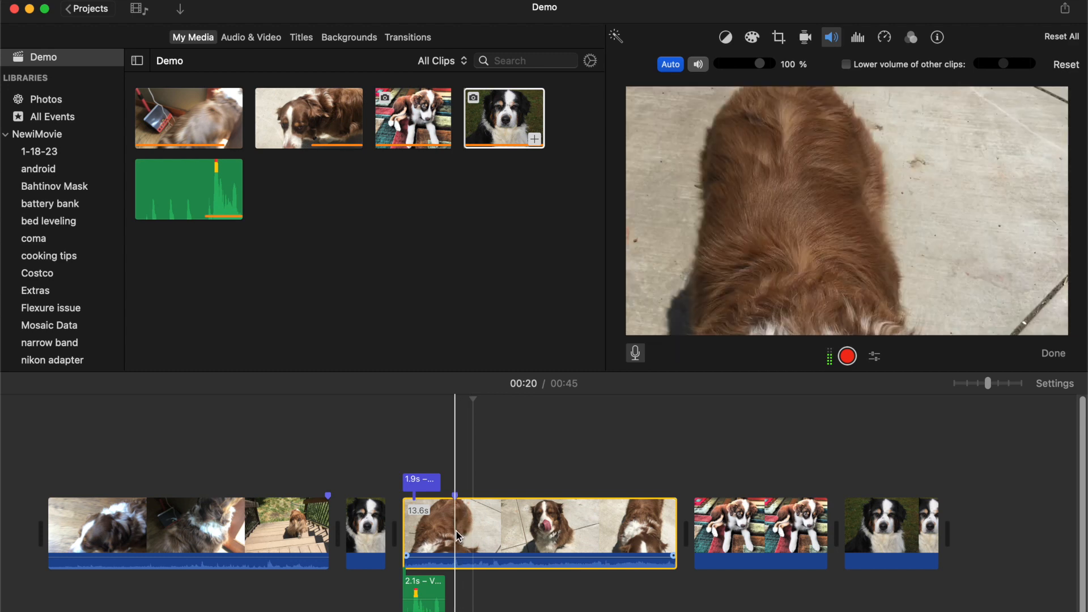
{"action": "key", "text": "super+z"}
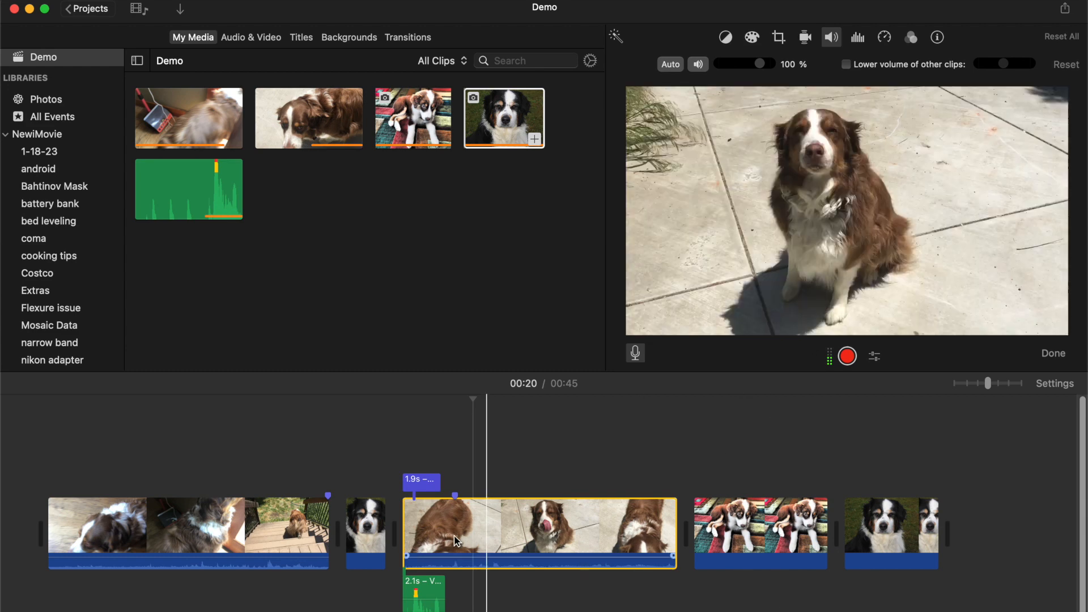
Delete the voiceover clip beneath the second video clip from the timeline.
{"action": "left_click", "coordinate": [435, 606]}
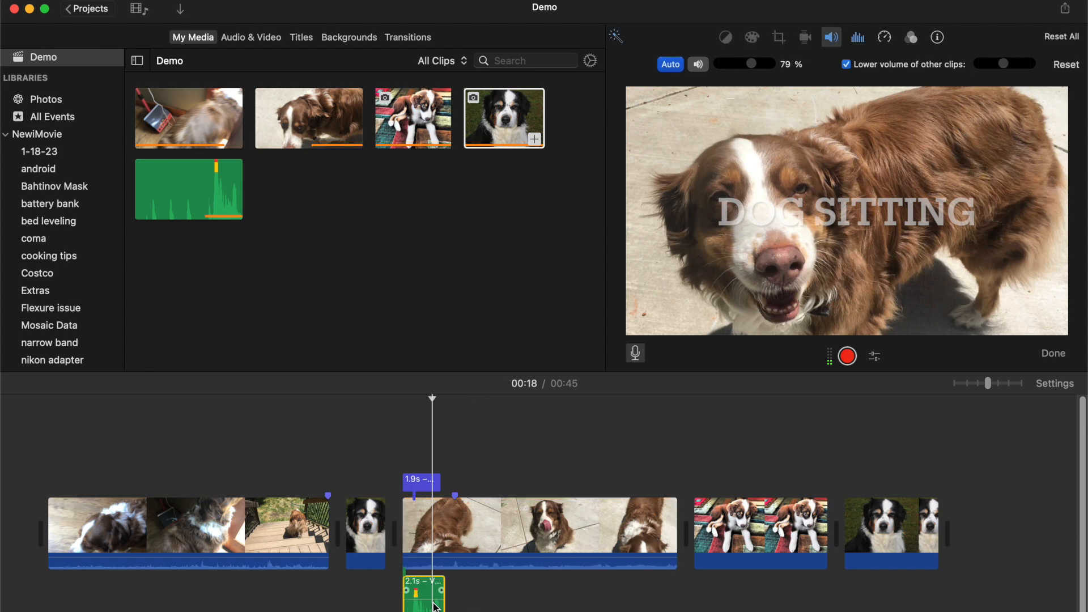
{"action": "key", "text": "Delete"}
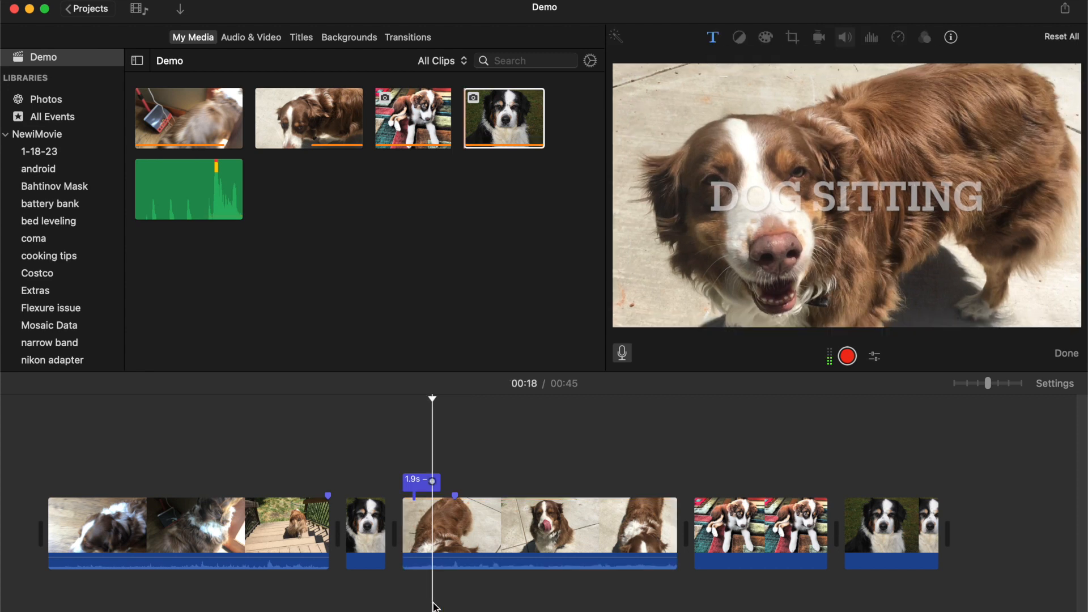
Record a voiceover of about 3.6 seconds beginning at the start of the second video clip, and select it.
{"action": "left_click", "coordinate": [400, 529]}
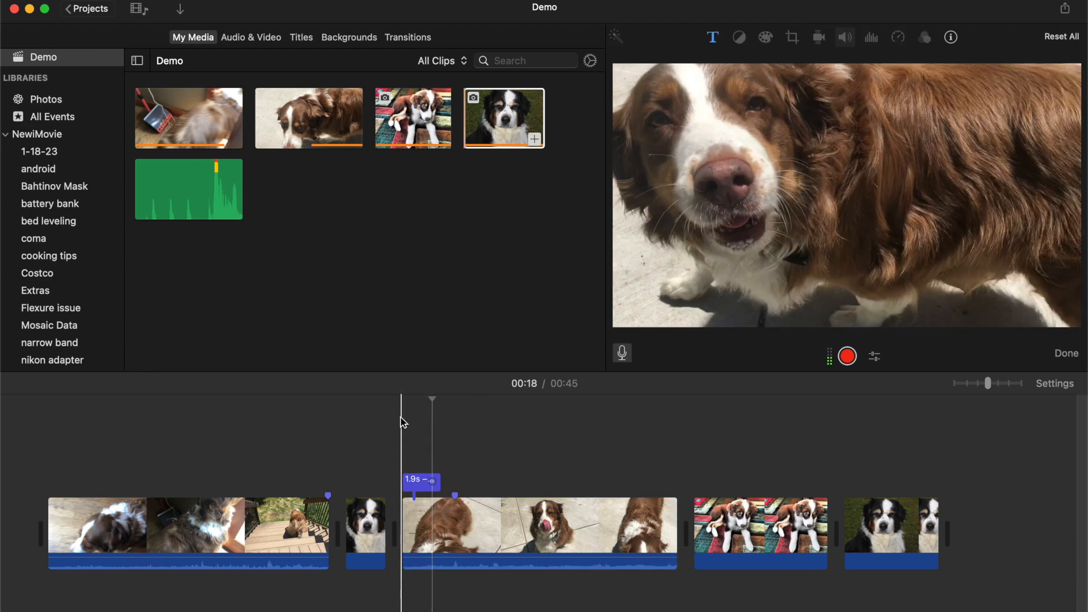
{"action": "left_click", "coordinate": [847, 356]}
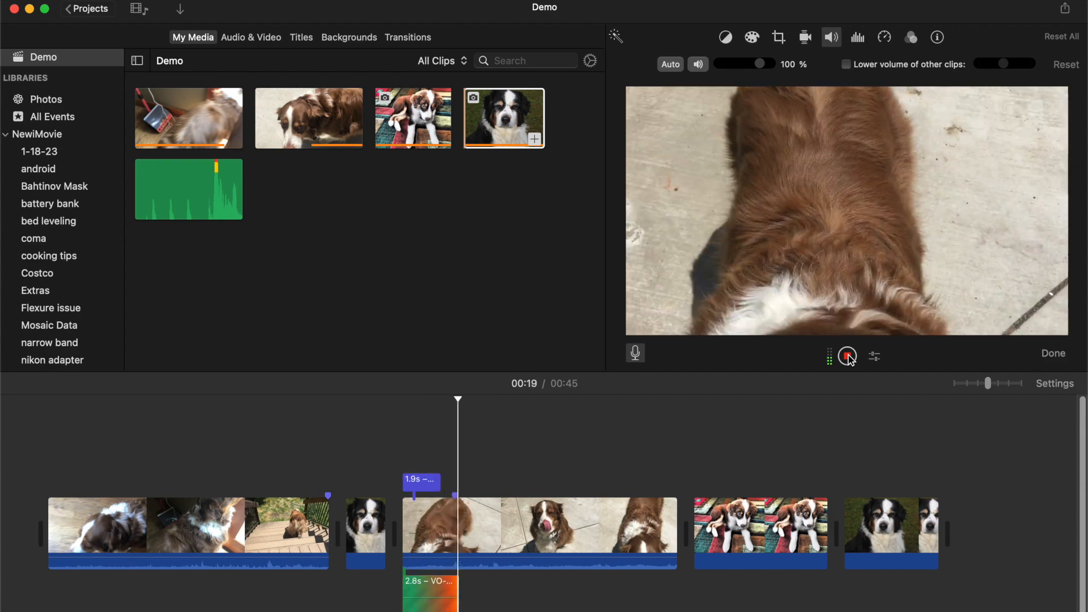
{"action": "left_click", "coordinate": [848, 356]}
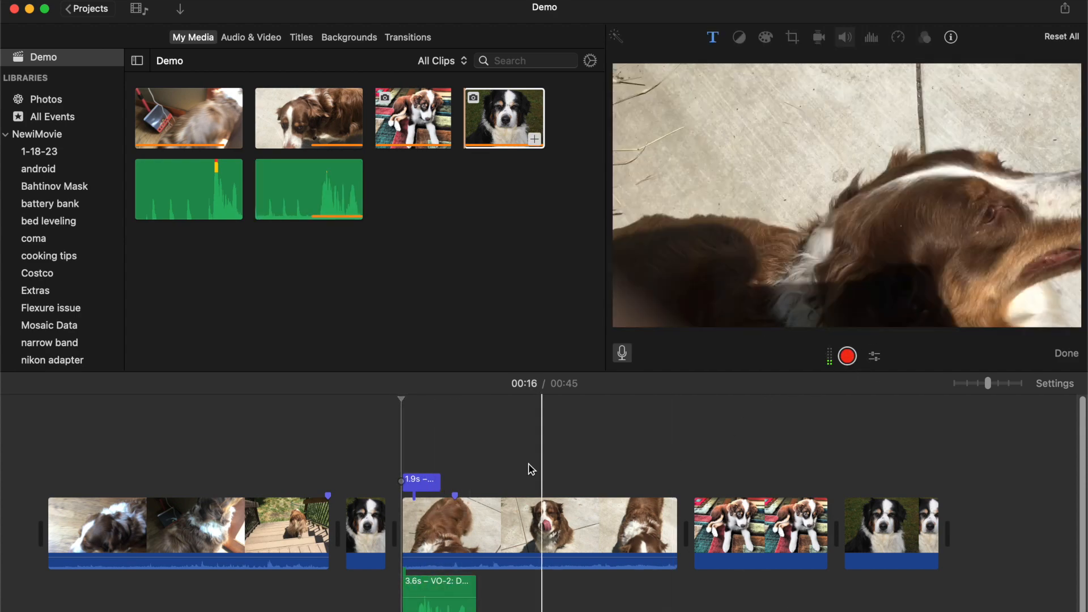
{"action": "scroll", "coordinate": [530, 468], "scroll_direction": "down", "scroll_amount": 2}
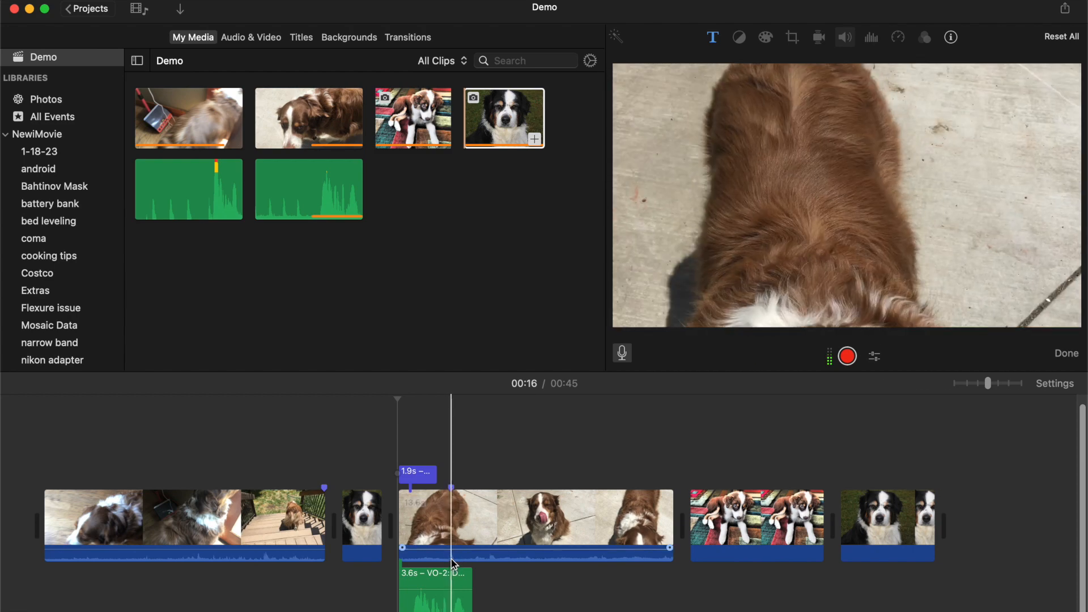
{"action": "left_click", "coordinate": [452, 566]}
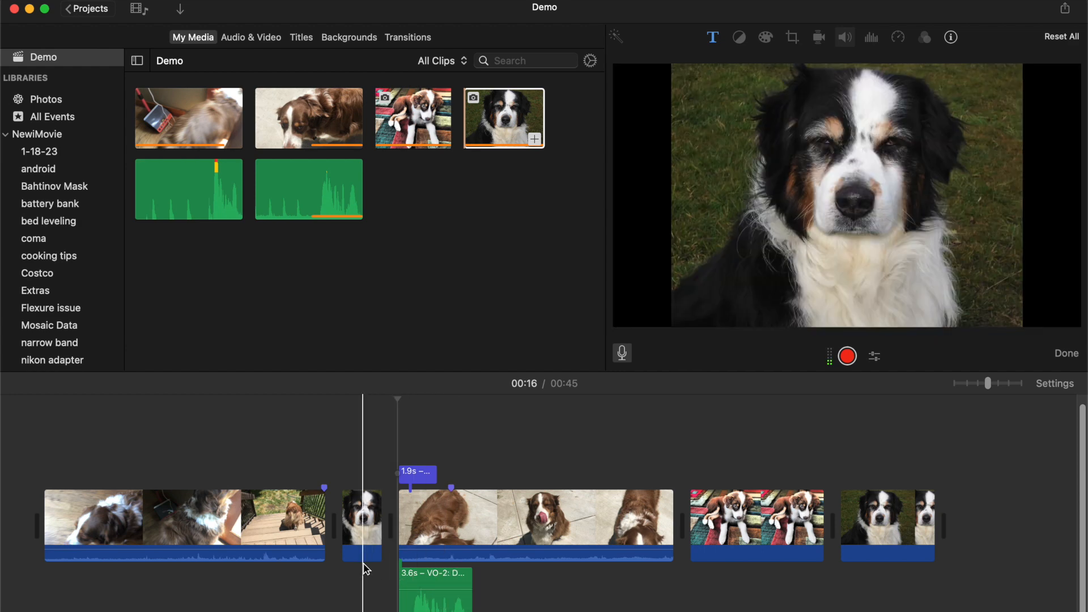
{"action": "mouse_move", "coordinate": [438, 601]}
{"action": "left_mouse_down"}
{"action": "mouse_move", "coordinate": [401, 610]}
{"action": "mouse_move", "coordinate": [438, 610]}
{"action": "left_mouse_up"}
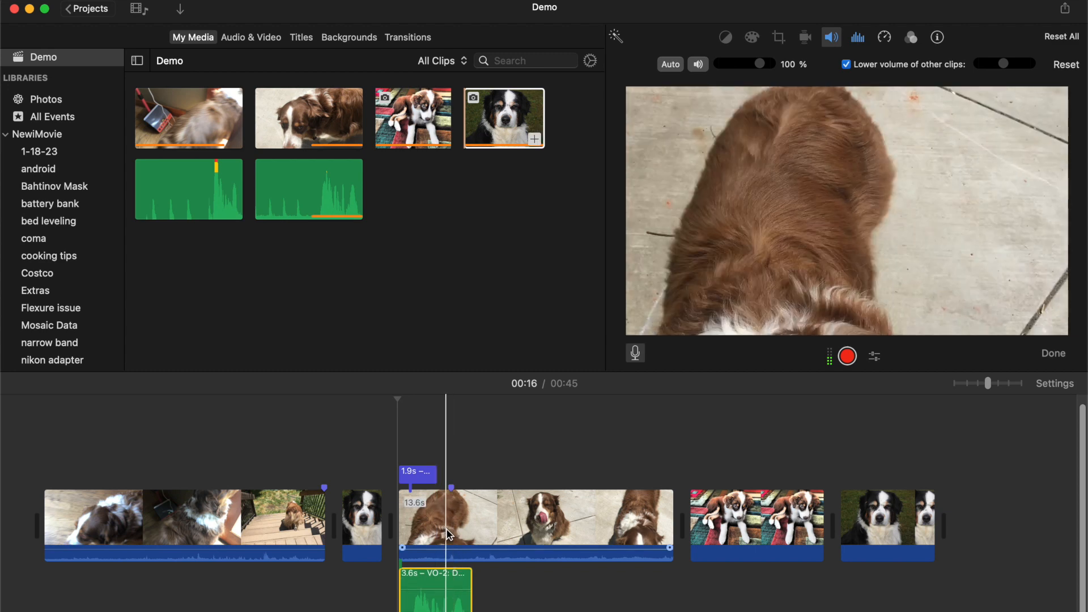
Split the second video clip after its first 2.4 seconds and slow that first part down to 3.7 seconds to match the voiceover.
{"action": "left_click", "coordinate": [450, 535]}
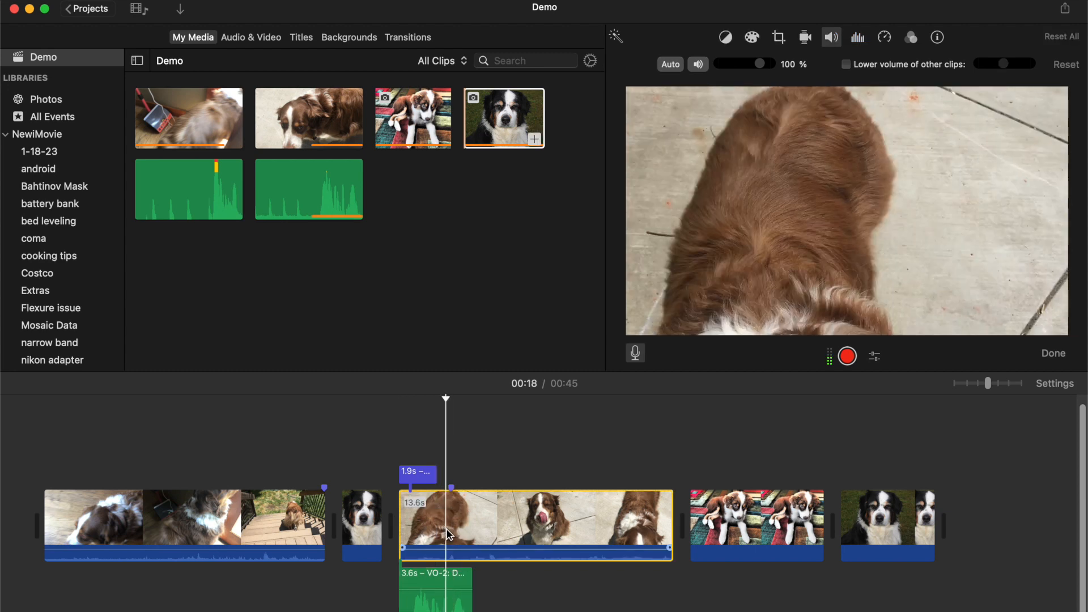
{"action": "key", "text": "super+b"}
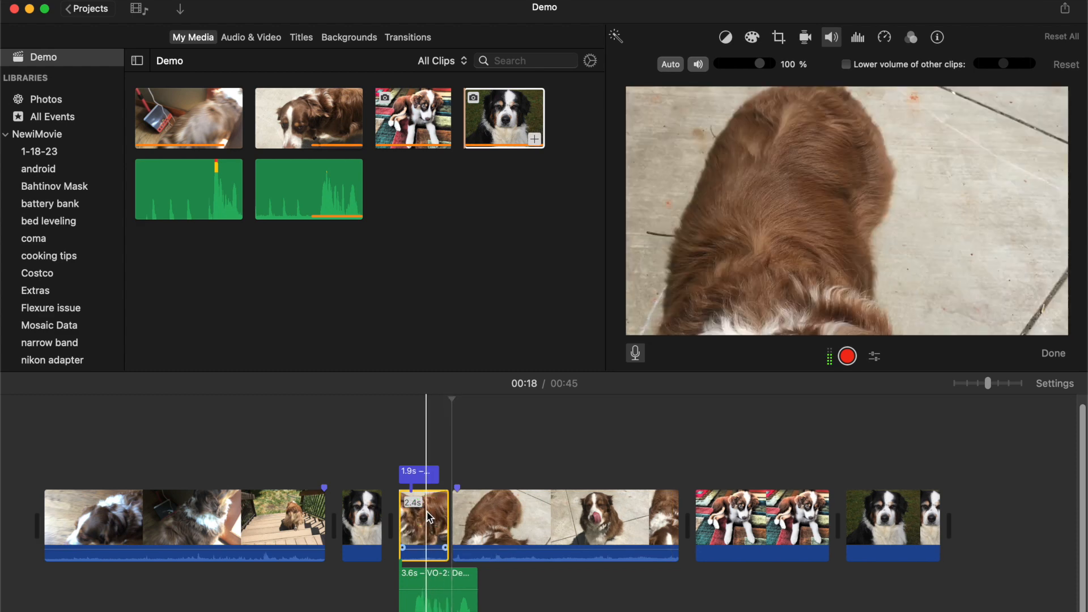
{"action": "right_click", "coordinate": [428, 513]}
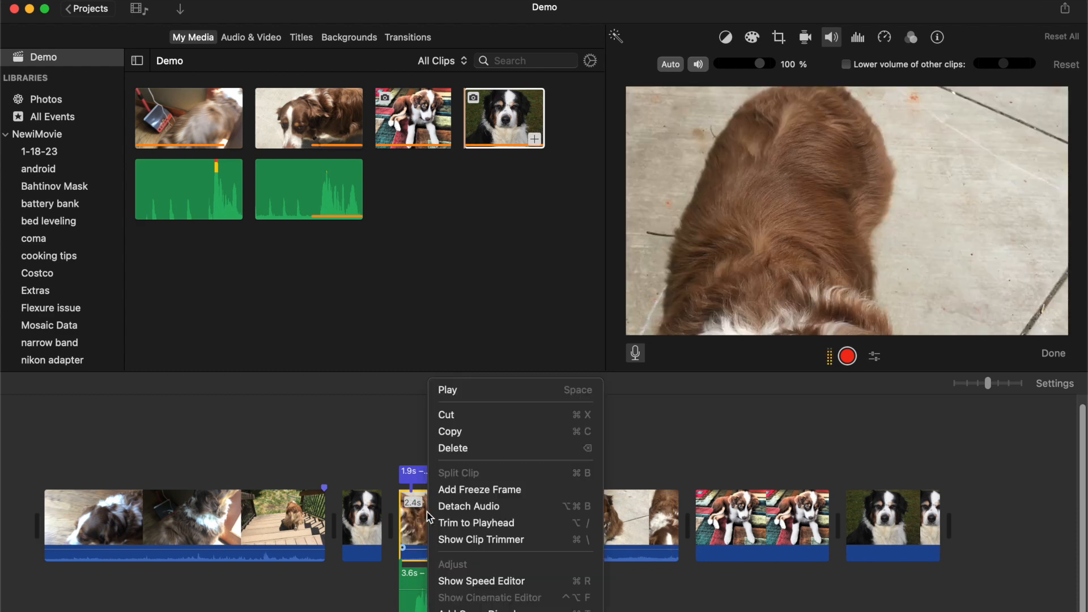
{"action": "left_click", "coordinate": [470, 581]}
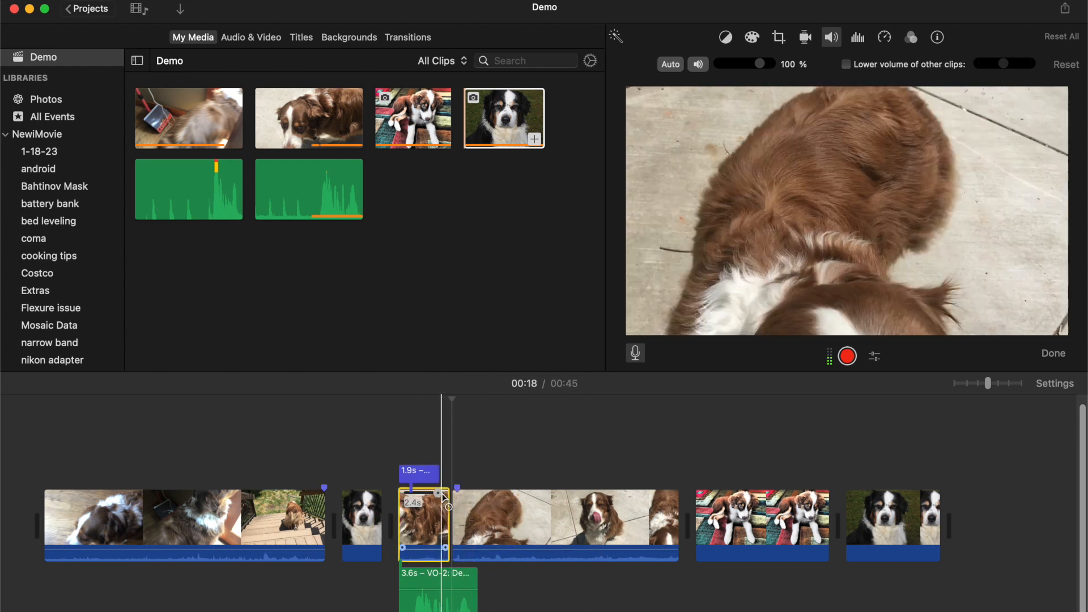
{"action": "left_click_drag", "start_coordinate": [441, 496], "coordinate": [470, 509]}
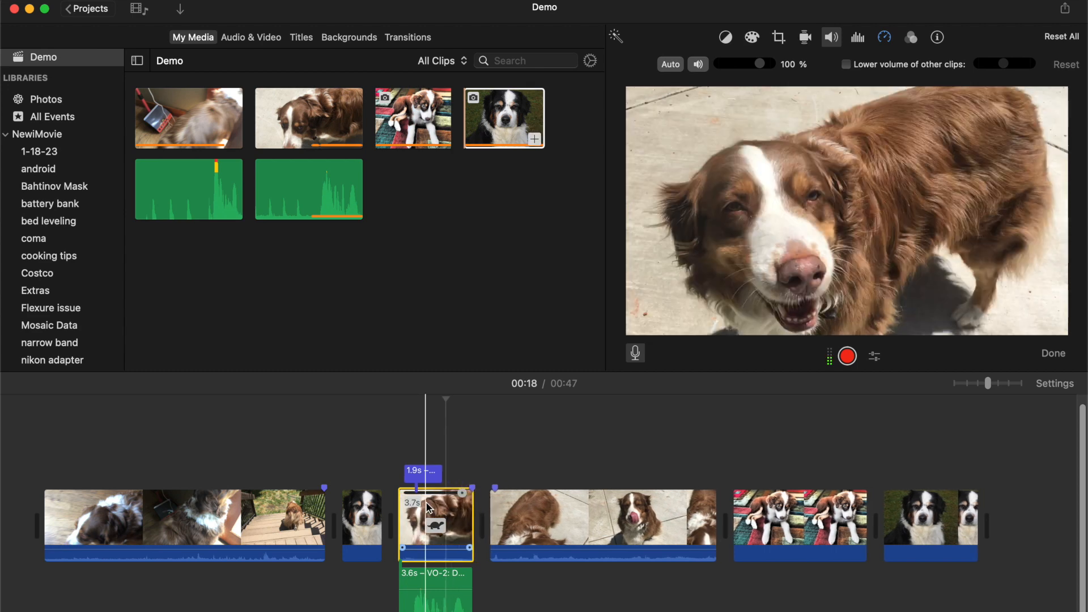
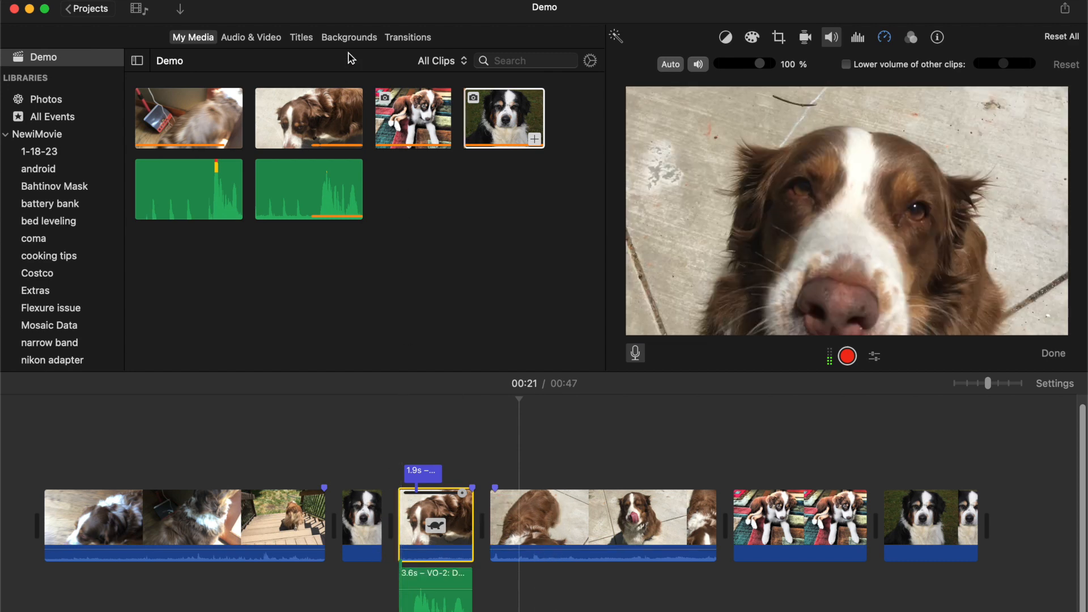
Insert the Gradient background after the slowed clip and extend its duration to 25.4 seconds.
{"action": "left_click", "coordinate": [360, 40]}
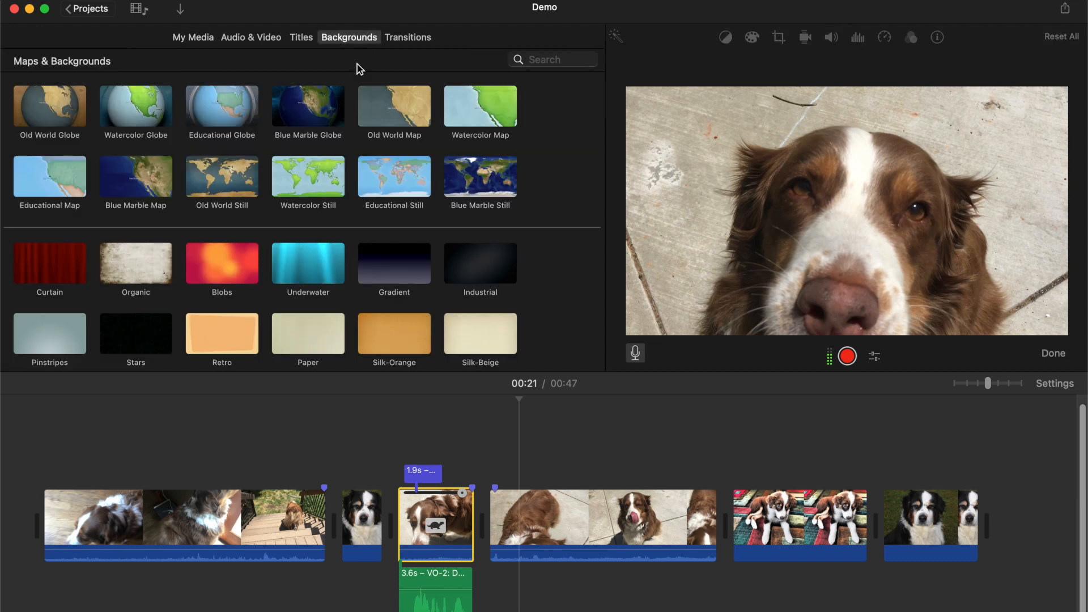
{"action": "left_click", "coordinate": [407, 295]}
{"action": "left_click_drag", "start_coordinate": [406, 294], "coordinate": [487, 522]}
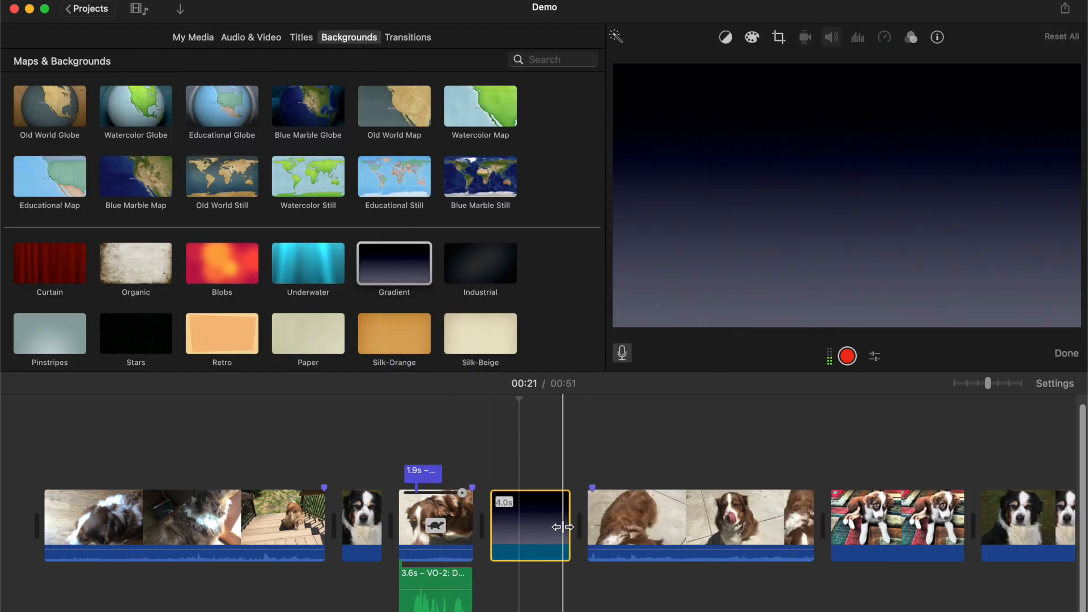
{"action": "left_click_drag", "start_coordinate": [570, 529], "coordinate": [1015, 516]}
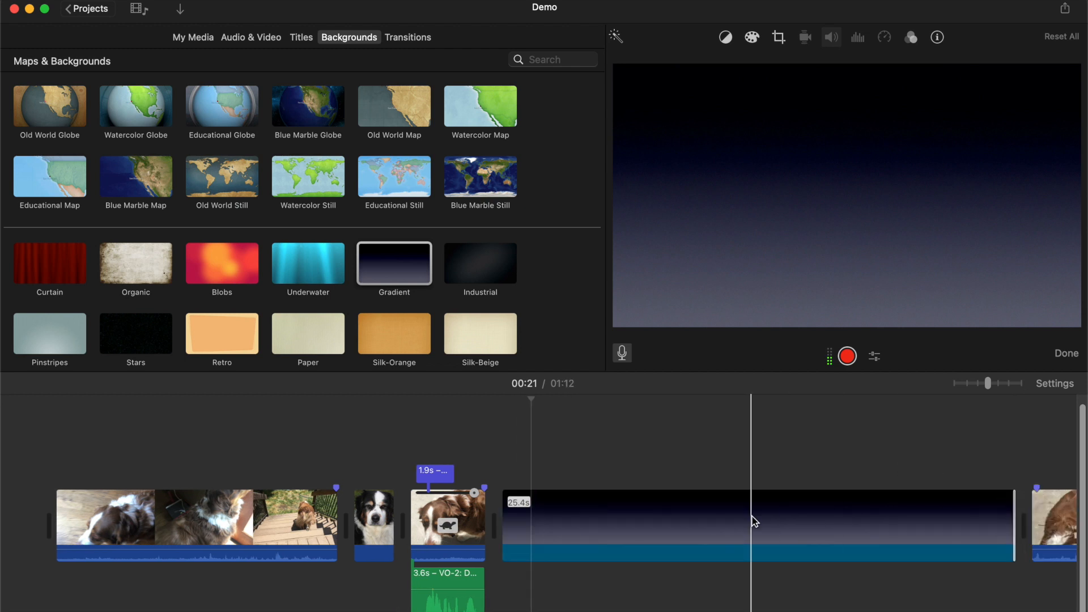
Record a voiceover of about 9.5 seconds beneath the gradient background, starting near 00:21.
{"action": "left_click", "coordinate": [519, 442]}
{"action": "left_click", "coordinate": [848, 357]}
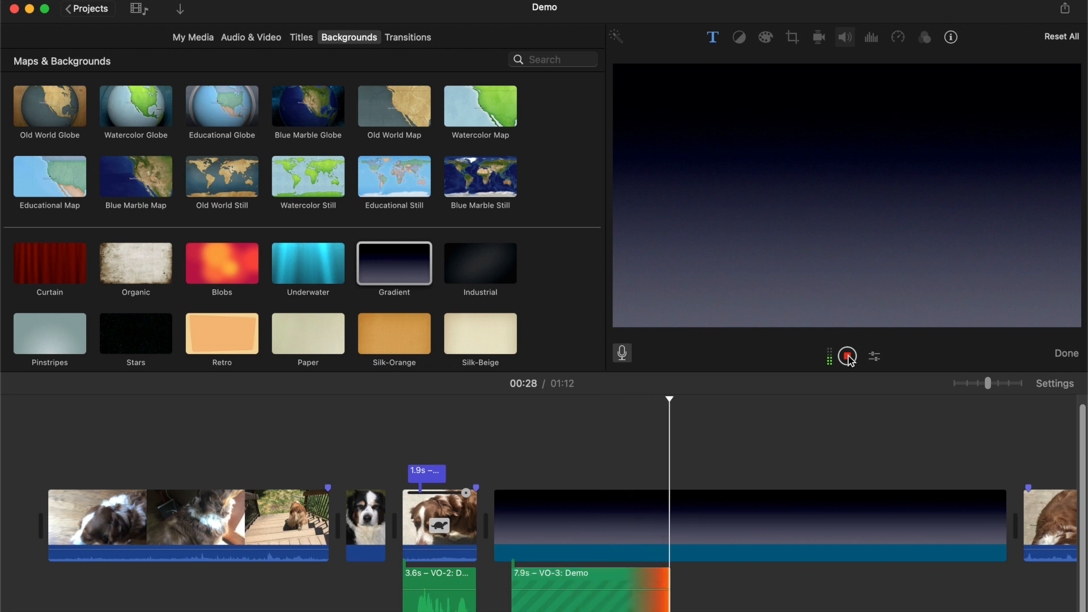
{"action": "left_click", "coordinate": [848, 356]}
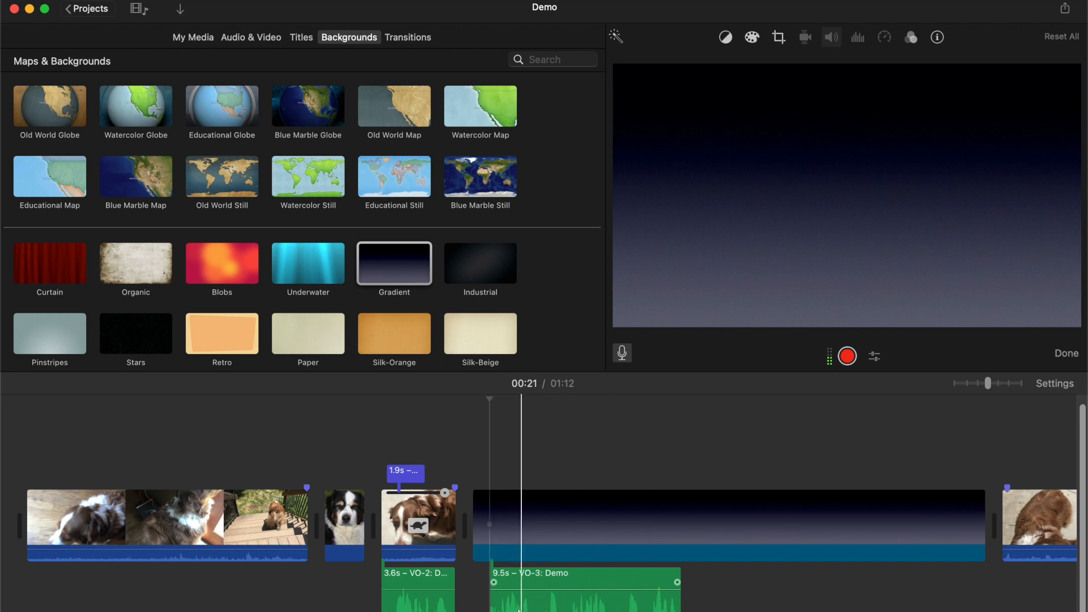
Split the new voiceover at 00:28, delete its first part, and move the remaining 1.8-second piece near the background's start.
{"action": "left_click", "coordinate": [646, 609]}
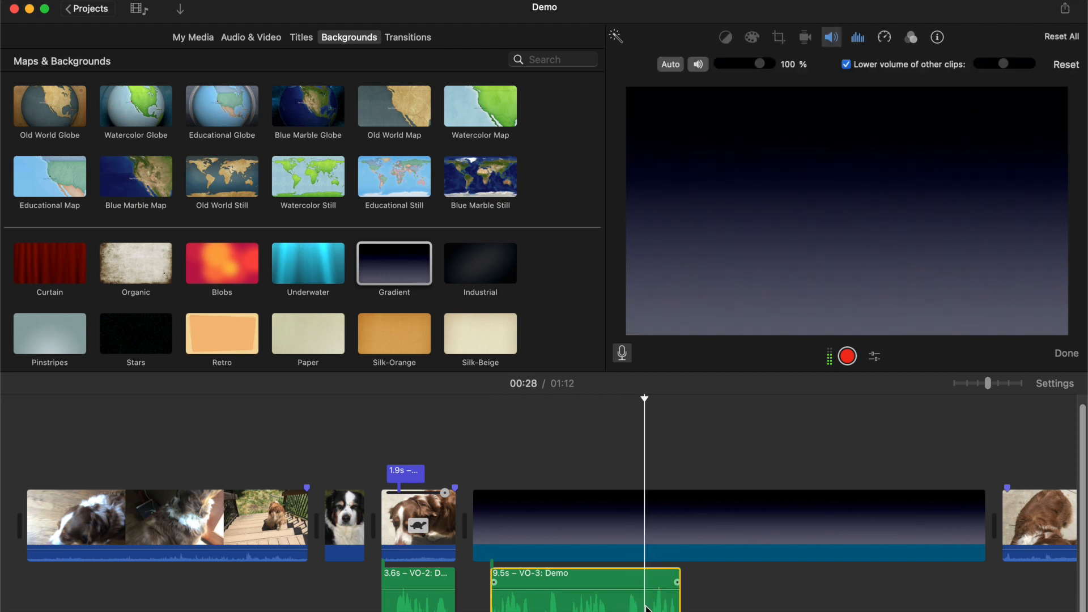
{"action": "key", "text": "super+b"}
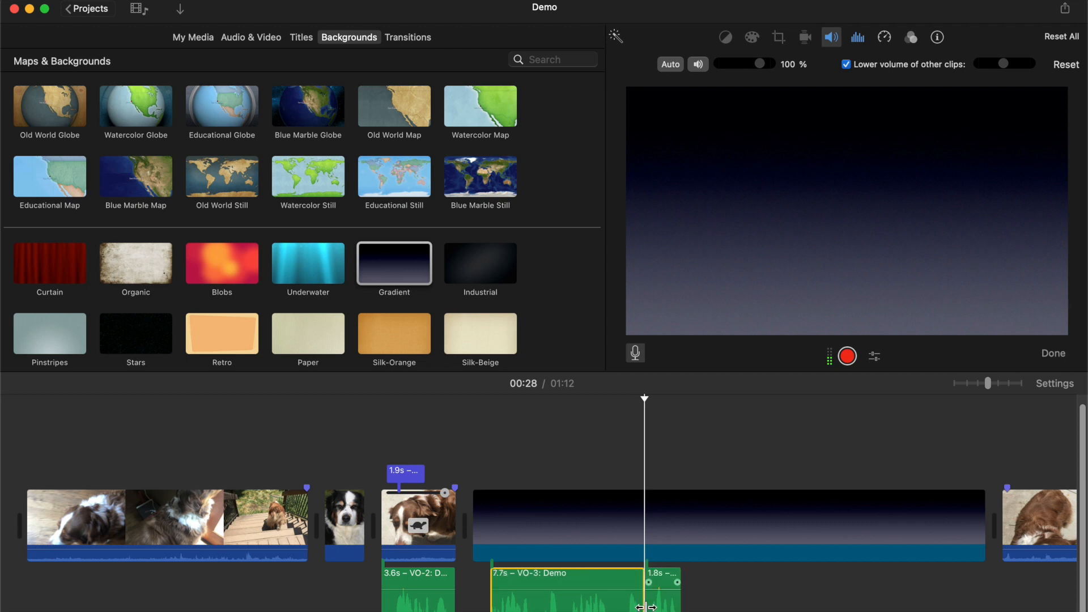
{"action": "key", "text": "Delete"}
{"action": "left_click_drag", "start_coordinate": [663, 595], "coordinate": [527, 607]}
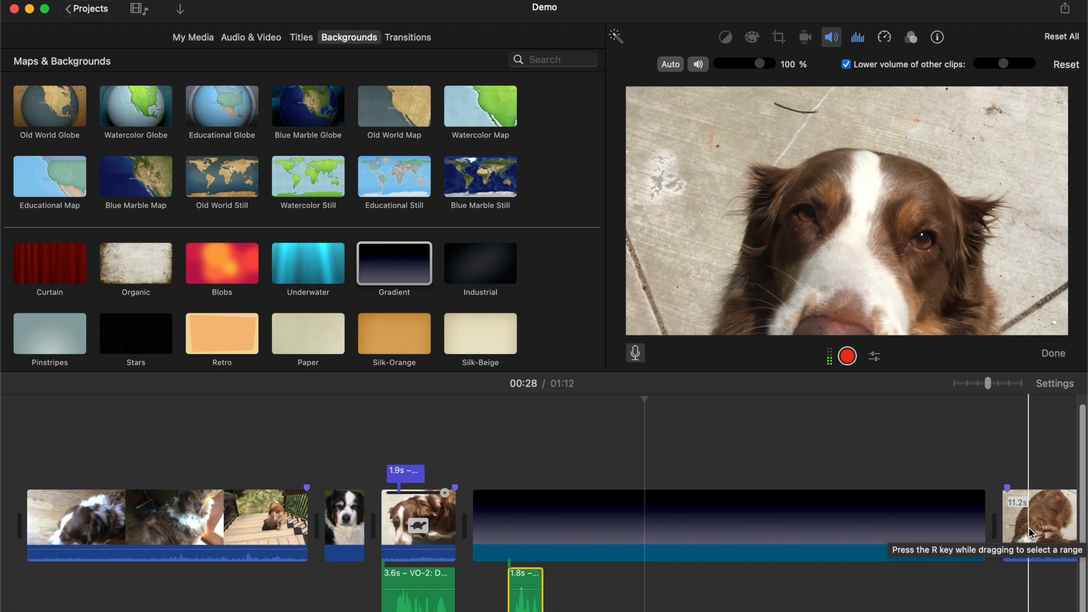
Replace the voiceover beneath the slowed clip with the 1.8-second piece and delete the gradient background from the timeline.
{"action": "left_click", "coordinate": [425, 607]}
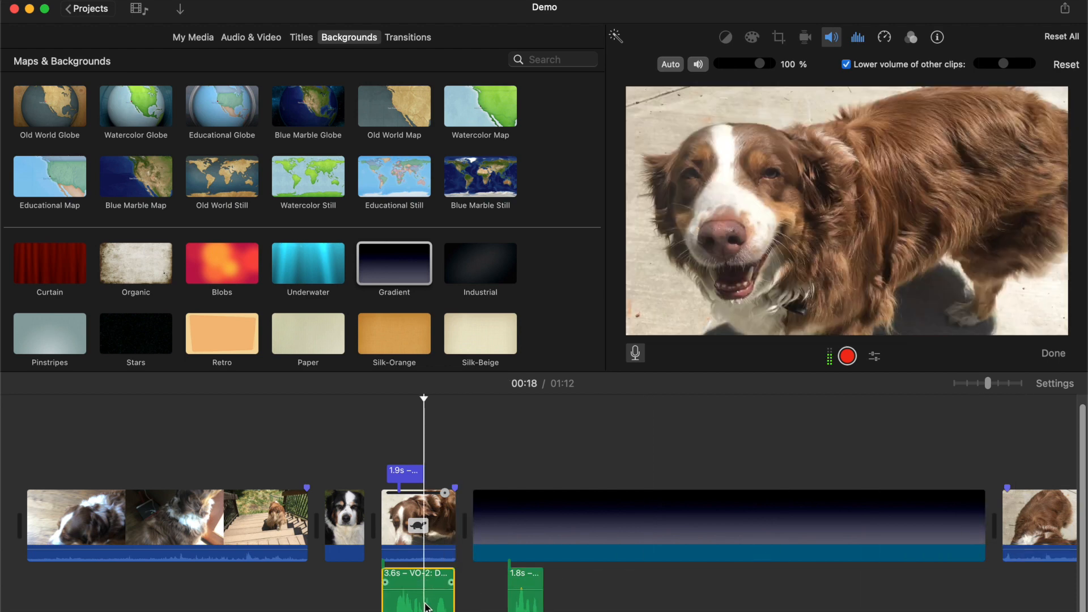
{"action": "key", "text": "Delete"}
{"action": "left_click_drag", "start_coordinate": [510, 595], "coordinate": [380, 608]}
{"action": "left_click", "coordinate": [633, 522]}
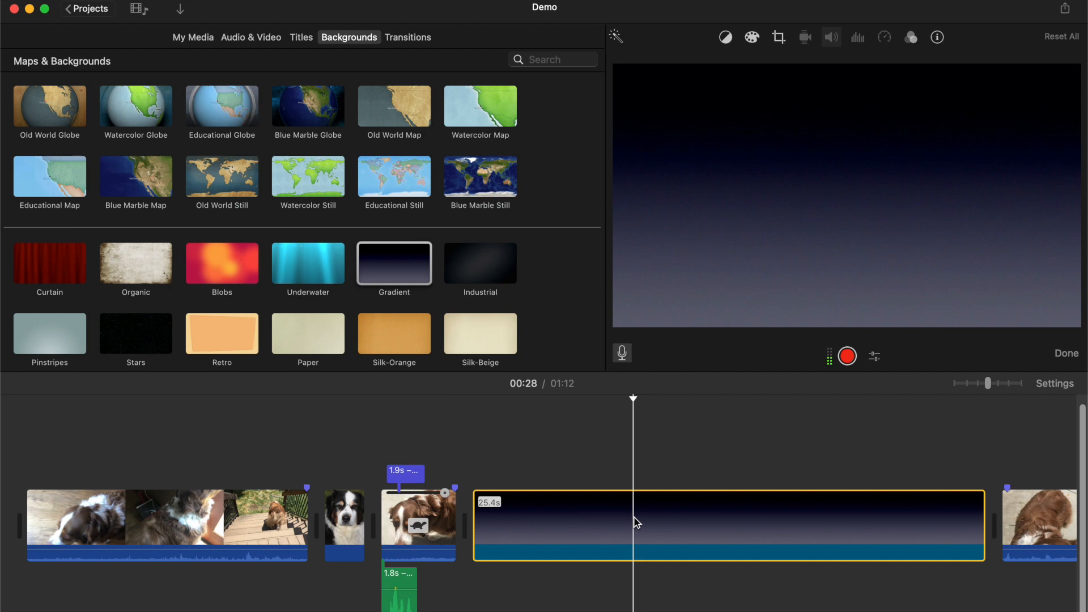
{"action": "key", "text": "Delete"}
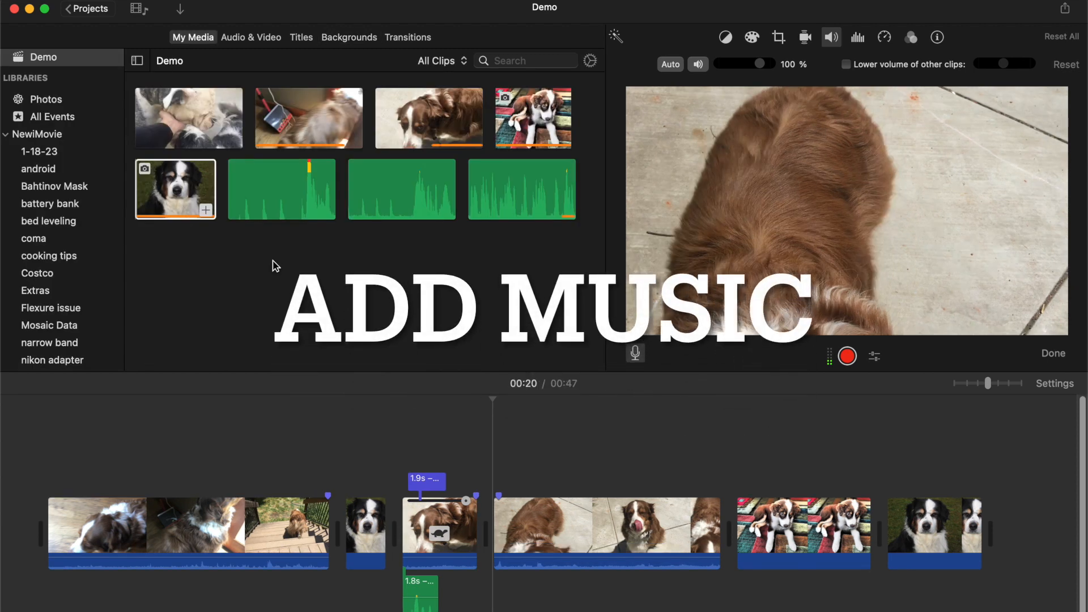
Insert the unused 11.4-second bulldog video at the very start of the timeline.
{"action": "left_click", "coordinate": [205, 170]}
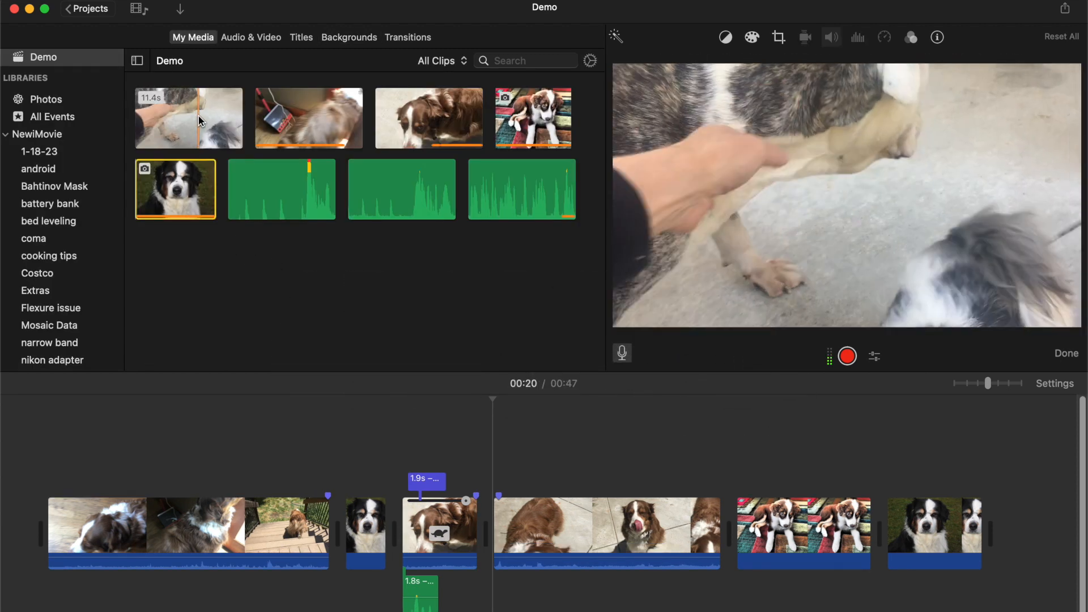
{"action": "left_click_drag", "start_coordinate": [199, 115], "coordinate": [31, 527]}
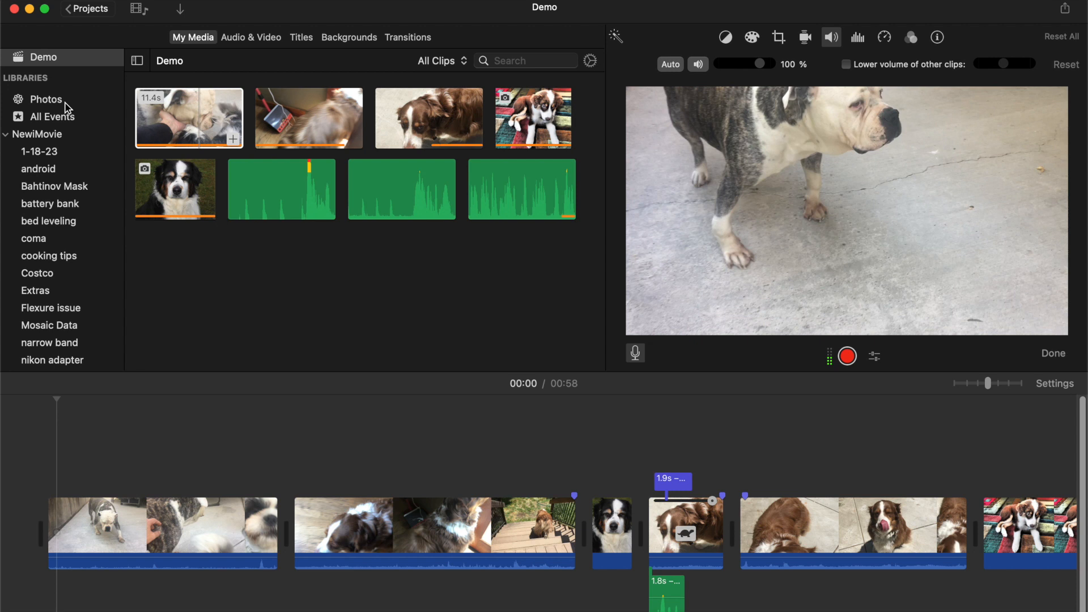
{"action": "left_click", "coordinate": [6, 135]}
Show the Ambience sound effects and preview Forest, Rain Heavy Thunder, Ocean Surf and Thunder Roll.
{"action": "left_click", "coordinate": [237, 41]}
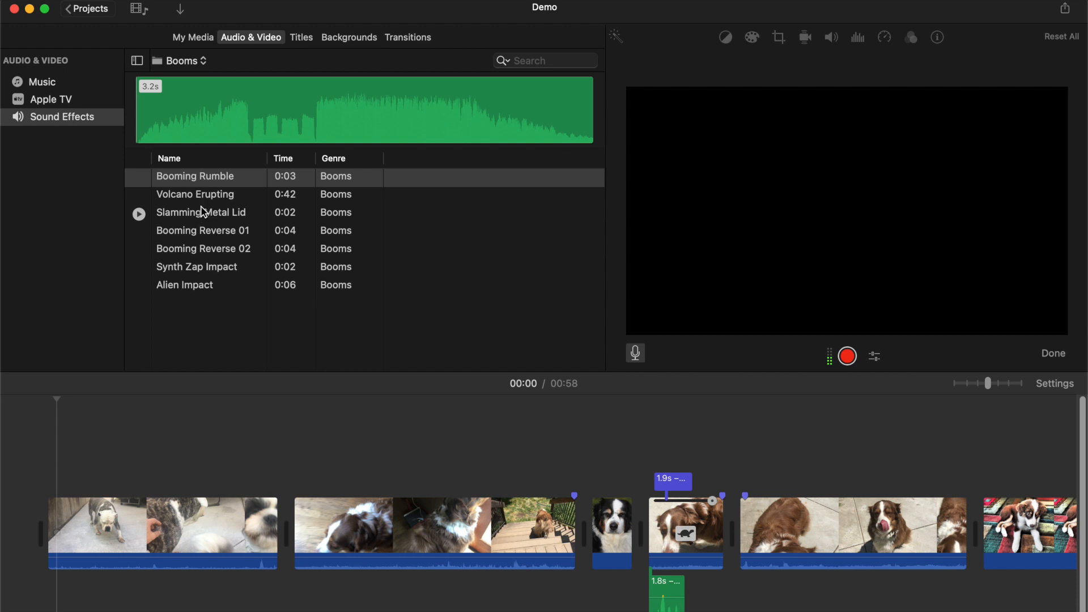
{"action": "left_click", "coordinate": [205, 61]}
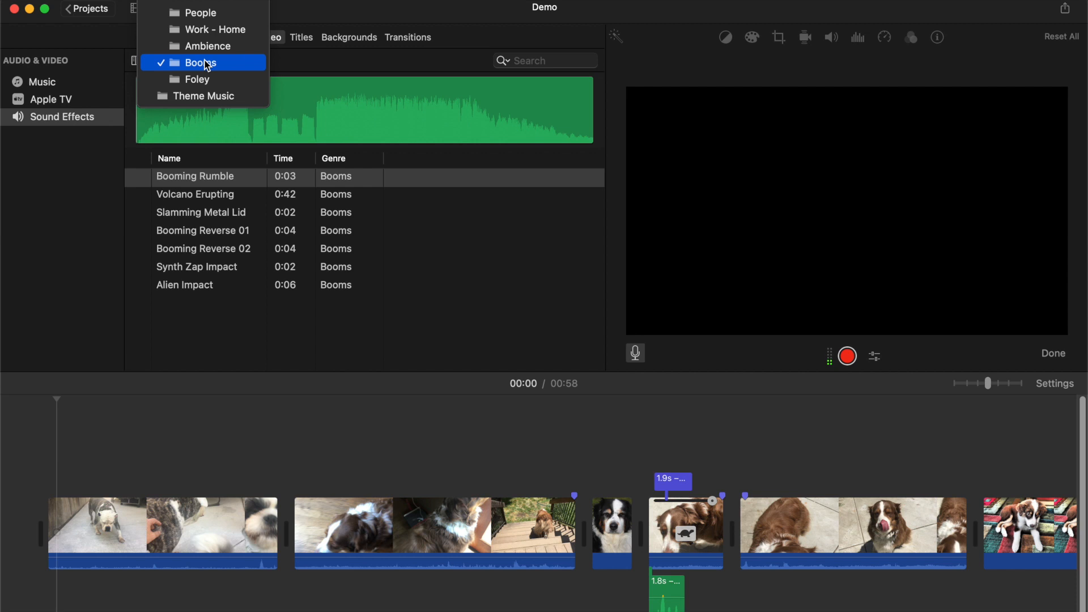
{"action": "scroll", "coordinate": [207, 64], "scroll_direction": "up", "scroll_amount": 4}
{"action": "left_click", "coordinate": [210, 165]}
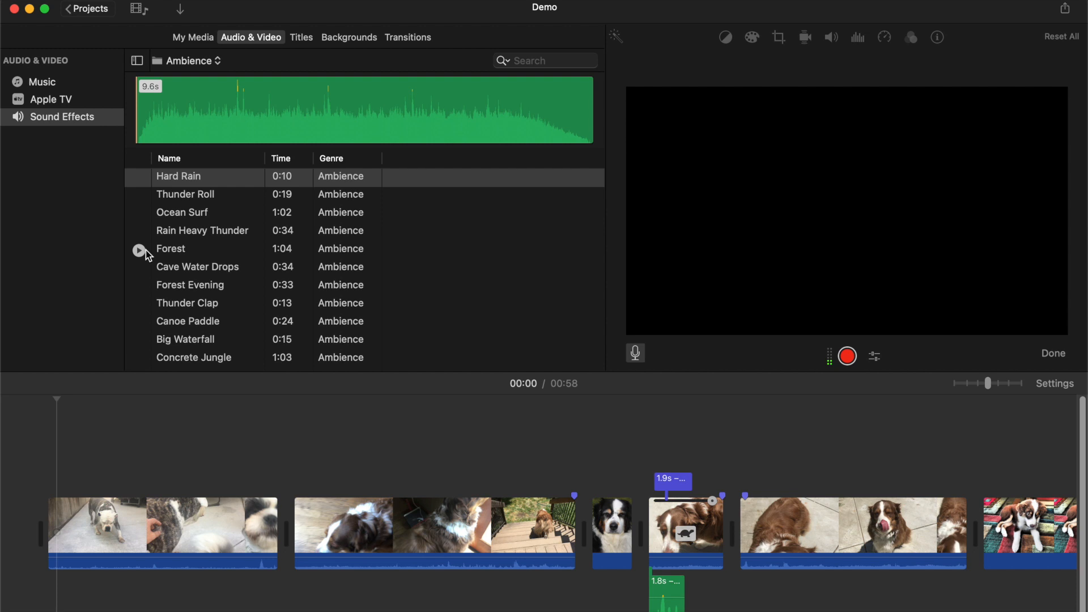
{"action": "left_click", "coordinate": [139, 250]}
{"action": "left_click", "coordinate": [140, 232]}
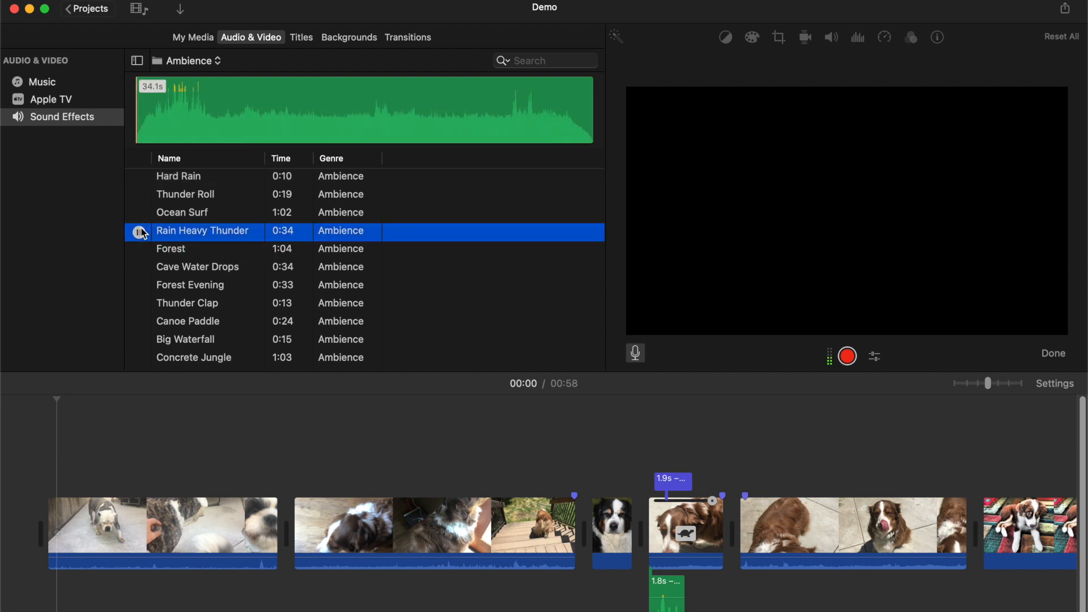
{"action": "left_click", "coordinate": [139, 214]}
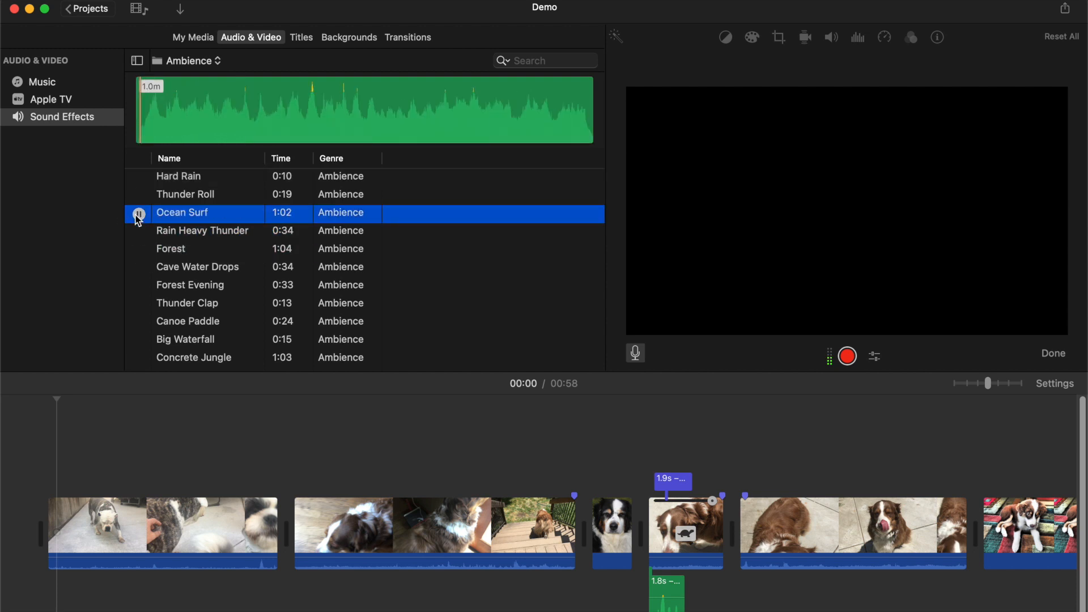
{"action": "left_click", "coordinate": [140, 196]}
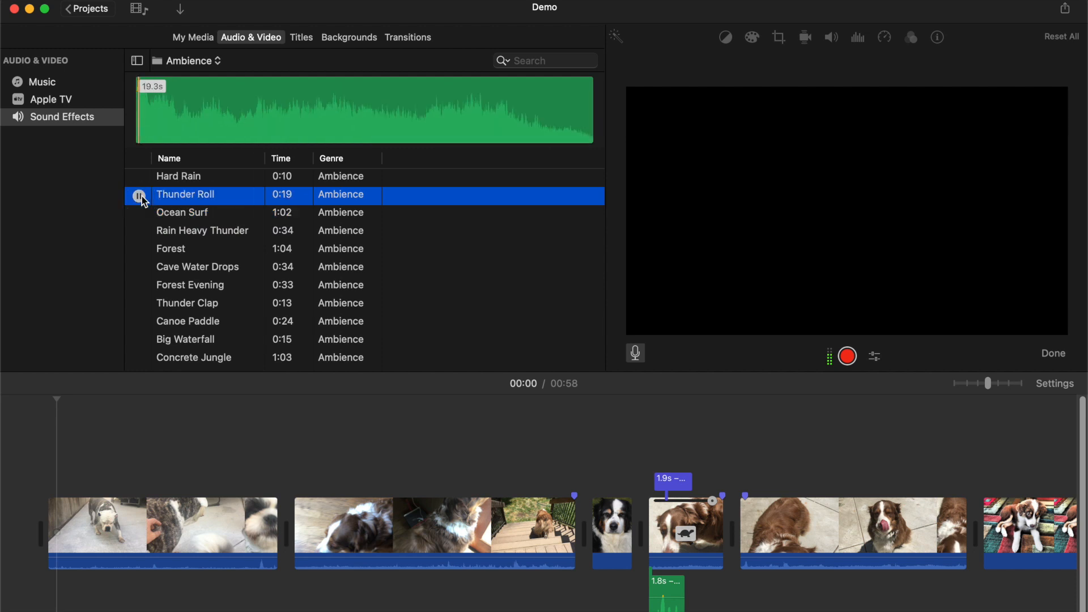
{"action": "left_click", "coordinate": [139, 196]}
Add the Thunder Roll sound effect beneath the first video clip from the timeline's start and play it back.
{"action": "scroll", "coordinate": [144, 202], "scroll_direction": "down", "scroll_amount": 1}
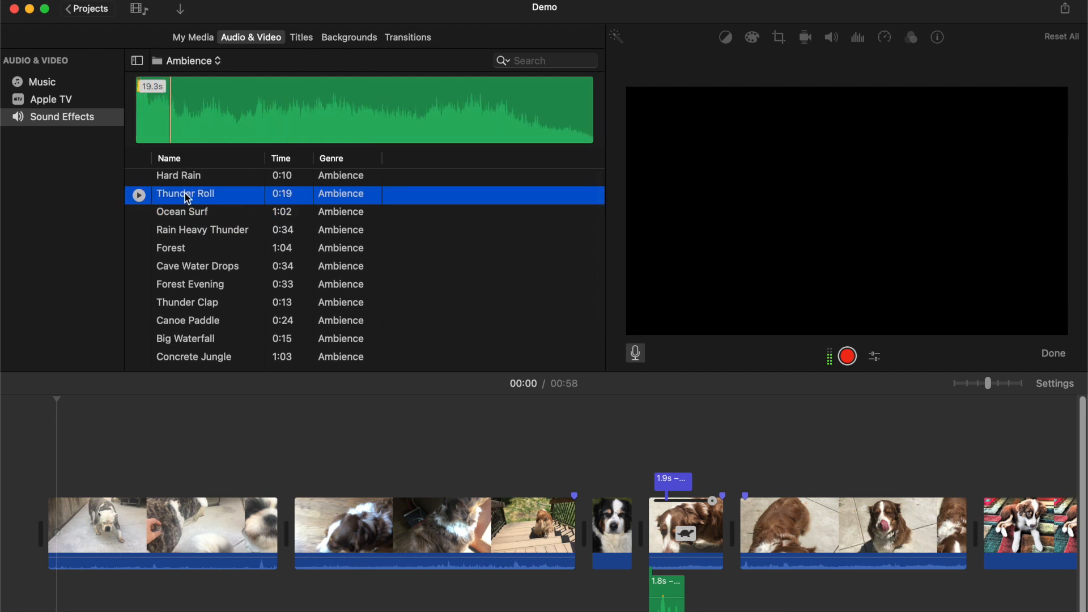
{"action": "left_click_drag", "start_coordinate": [141, 367], "coordinate": [55, 589]}
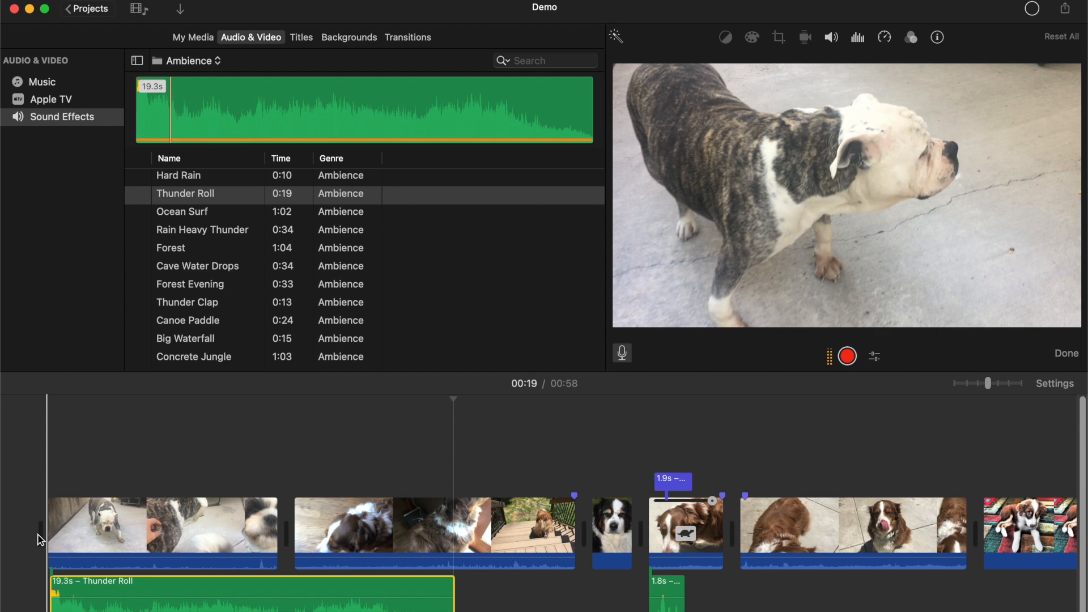
{"action": "scroll", "coordinate": [63, 537], "scroll_direction": "down", "scroll_amount": 1}
{"action": "scroll", "coordinate": [76, 552], "scroll_direction": "up", "scroll_amount": 1}
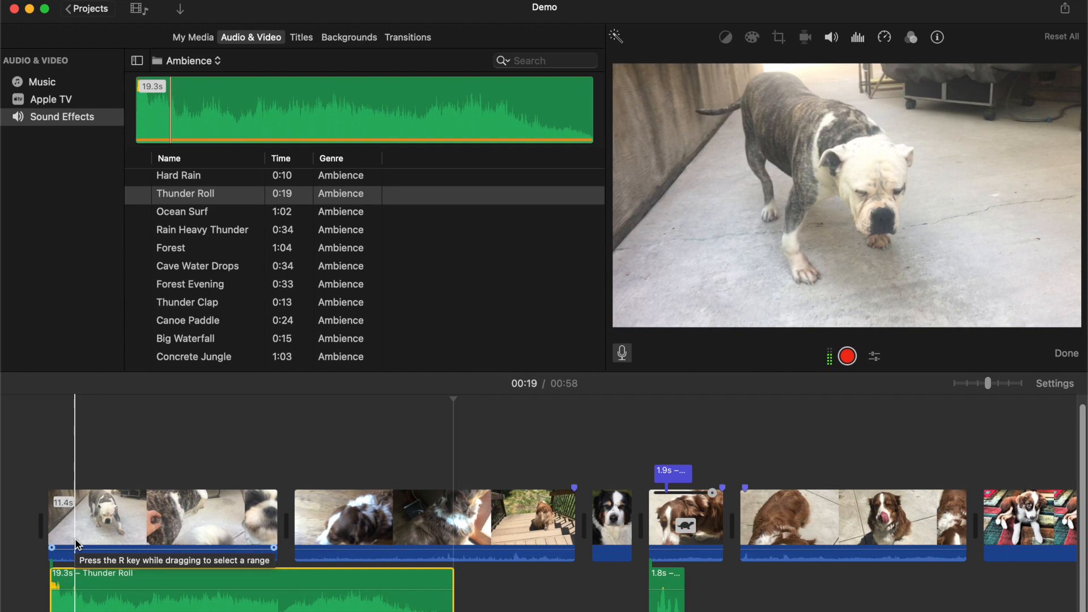
{"action": "key", "text": "space"}
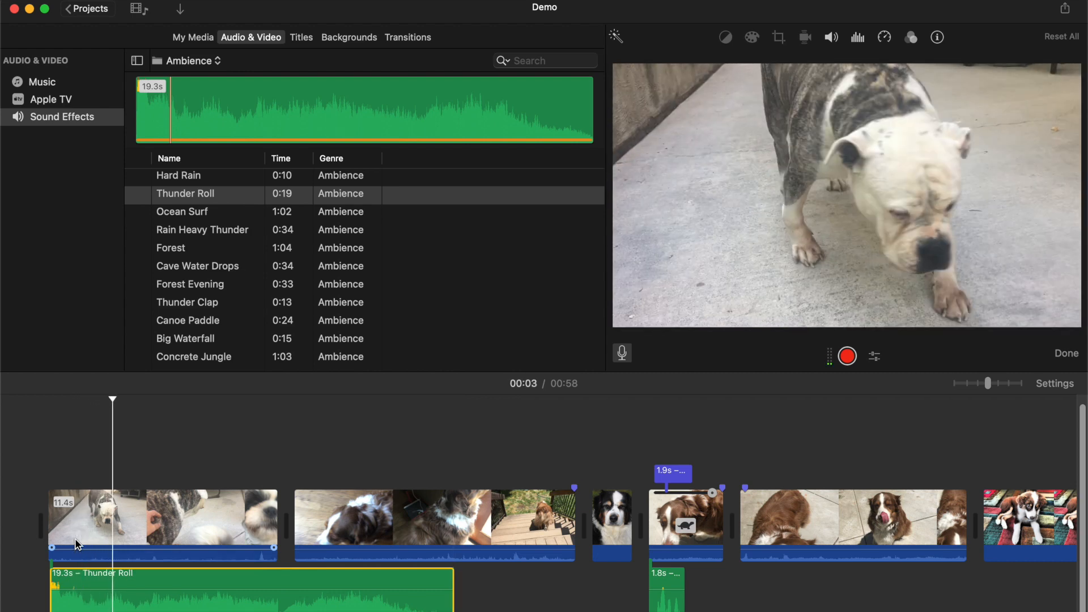
Trim both ends of the Thunder Roll audio so it lasts 11.4 seconds, matching the first video clip.
{"action": "key", "text": "space"}
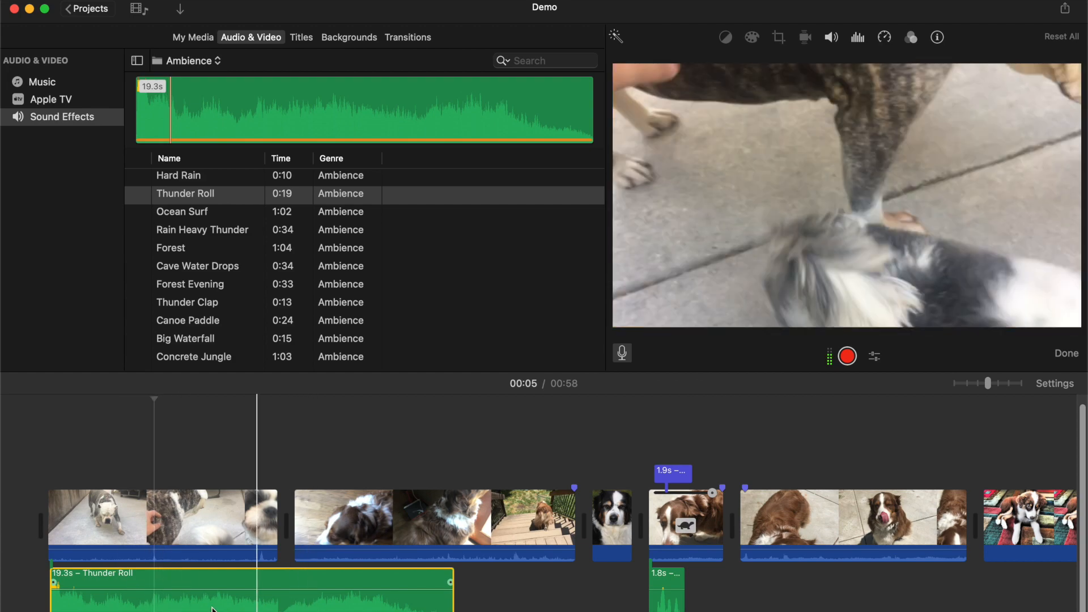
{"action": "left_click_drag", "start_coordinate": [52, 604], "coordinate": [75, 605]}
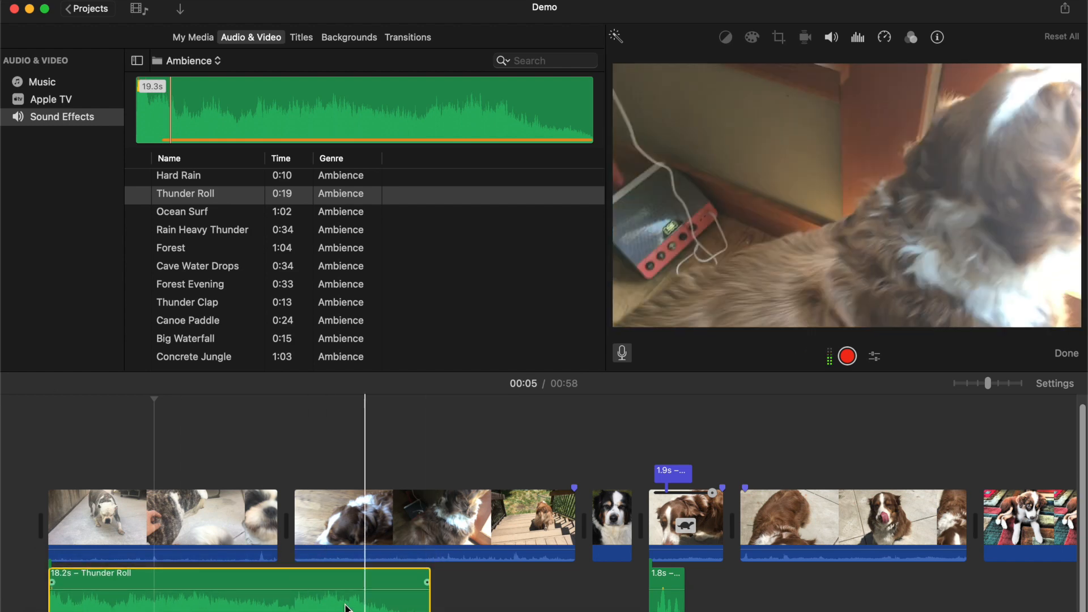
{"action": "left_click_drag", "start_coordinate": [424, 605], "coordinate": [276, 605]}
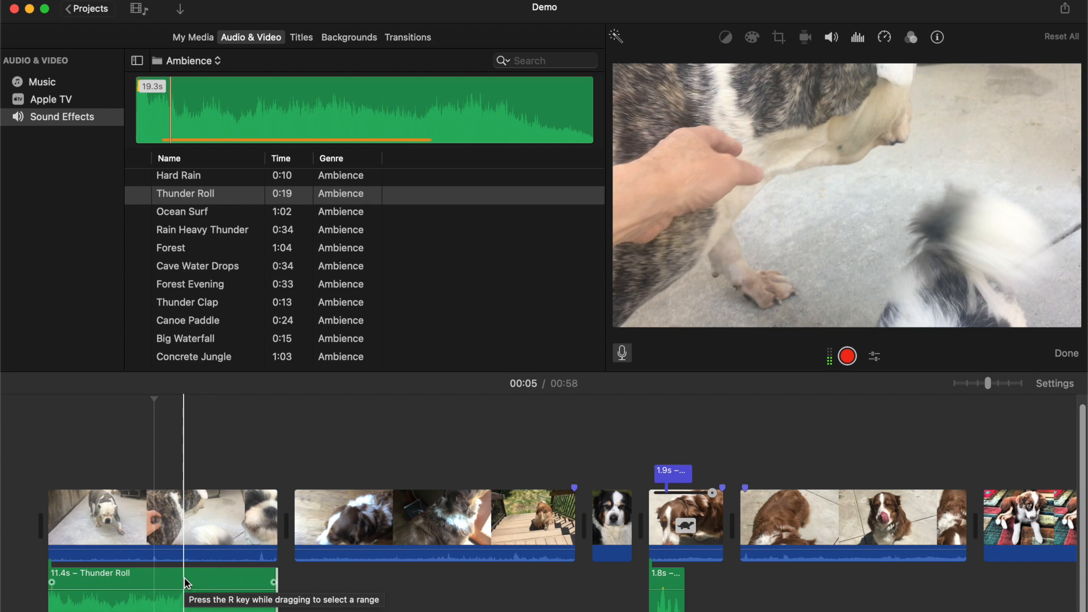
{"action": "left_click", "coordinate": [65, 600]}
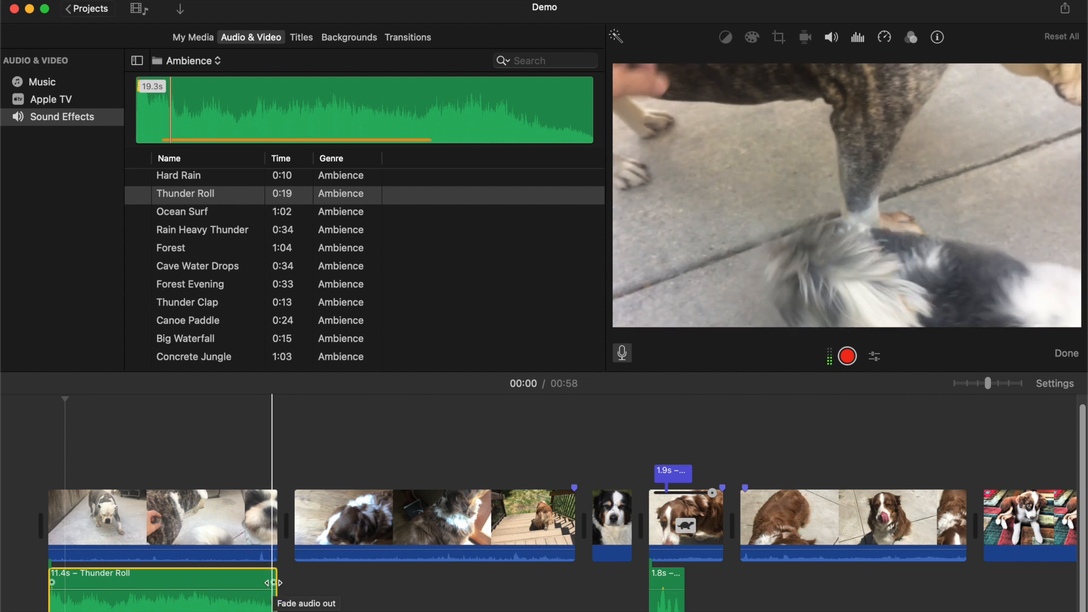
Add a long fade-out and fade-in to the Thunder Roll audio and play it back from the start.
{"action": "left_click", "coordinate": [273, 583]}
{"action": "left_click_drag", "start_coordinate": [273, 582], "coordinate": [201, 584]}
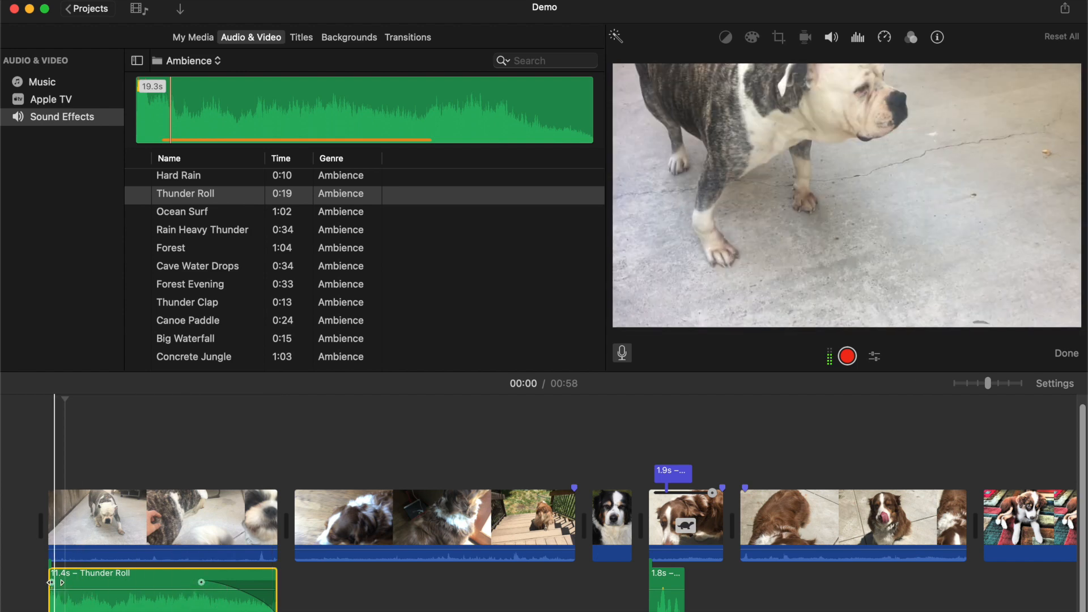
{"action": "left_click_drag", "start_coordinate": [50, 581], "coordinate": [116, 581]}
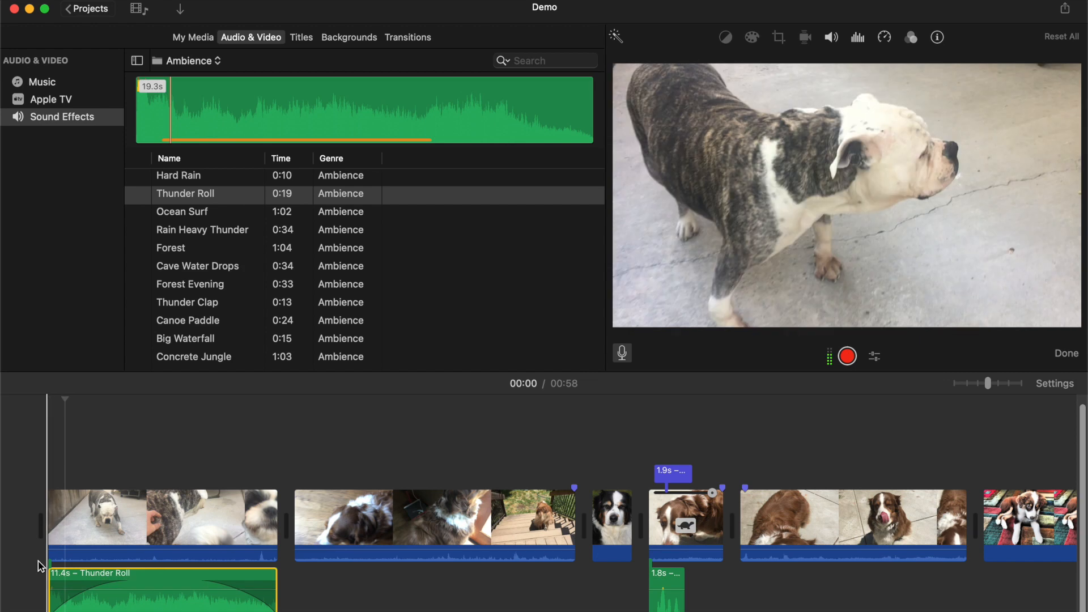
{"action": "key", "text": "space"}
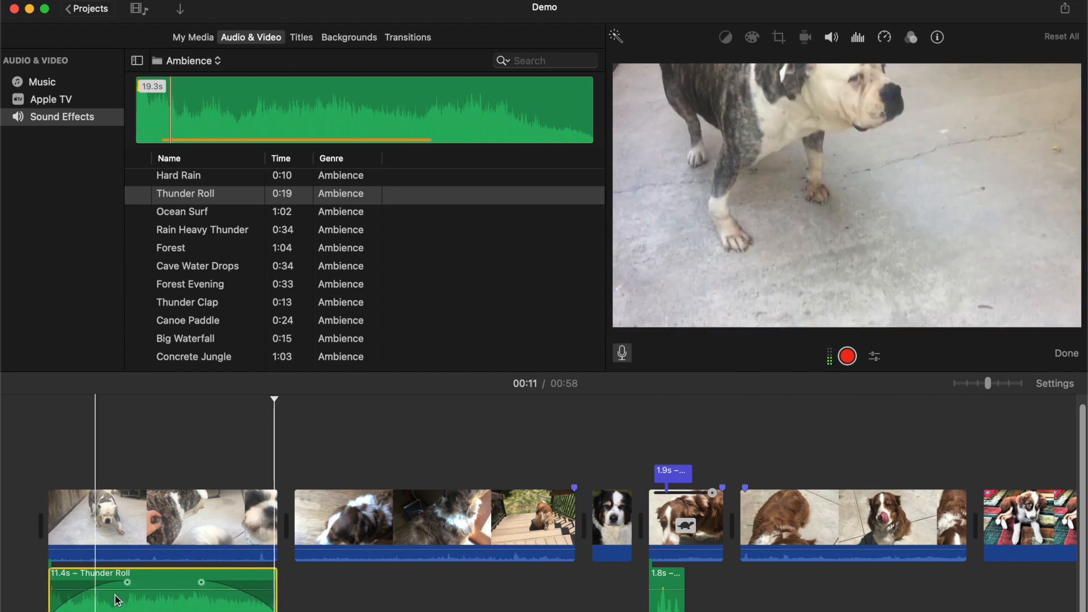
Remove the fade-in and fade-out from the Thunder Roll audio.
{"action": "left_click_drag", "start_coordinate": [127, 583], "coordinate": [52, 583]}
{"action": "left_click_drag", "start_coordinate": [202, 582], "coordinate": [281, 593]}
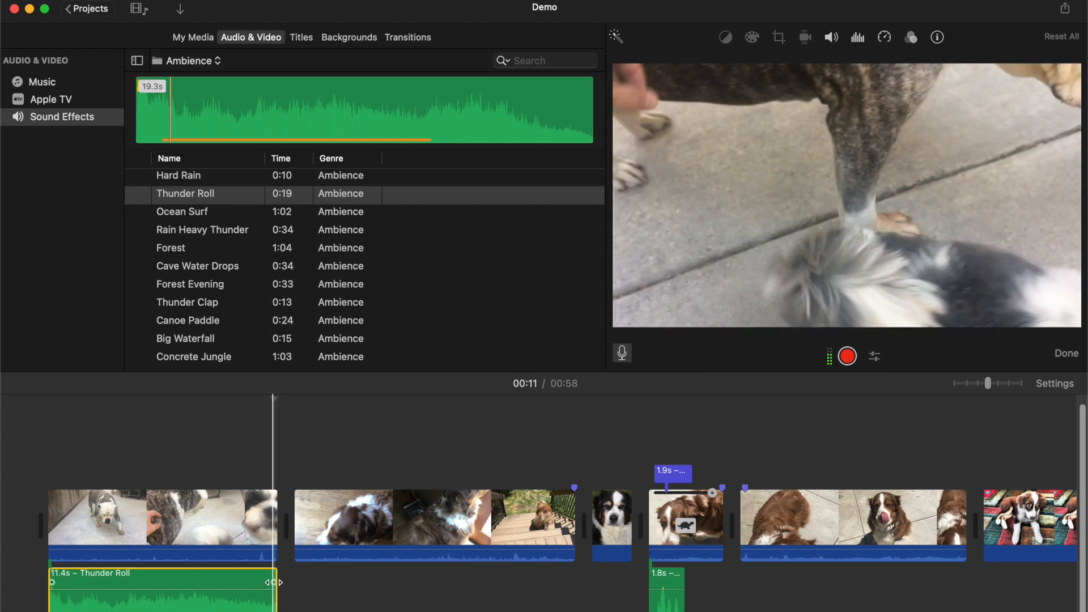
{"action": "mouse_move", "coordinate": [270, 586]}
{"action": "left_mouse_down"}
{"action": "mouse_move", "coordinate": [228, 603]}
{"action": "mouse_move", "coordinate": [270, 602]}
{"action": "mouse_move", "coordinate": [274, 583]}
{"action": "mouse_move", "coordinate": [221, 584]}
{"action": "mouse_move", "coordinate": [276, 582]}
{"action": "left_mouse_up"}
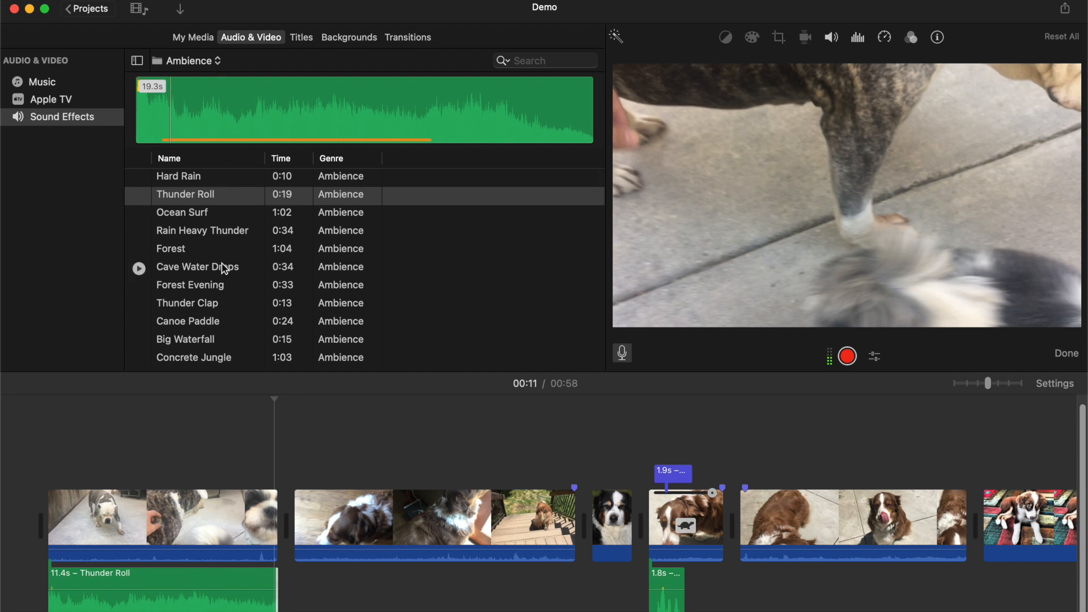
Look through the Ambience sound effects, and switch to YouTube Studio's Audio library to browse its music tracks.
{"action": "scroll", "coordinate": [223, 266], "scroll_direction": "down", "scroll_amount": 3}
{"action": "scroll", "coordinate": [223, 268], "scroll_direction": "up", "scroll_amount": 1}
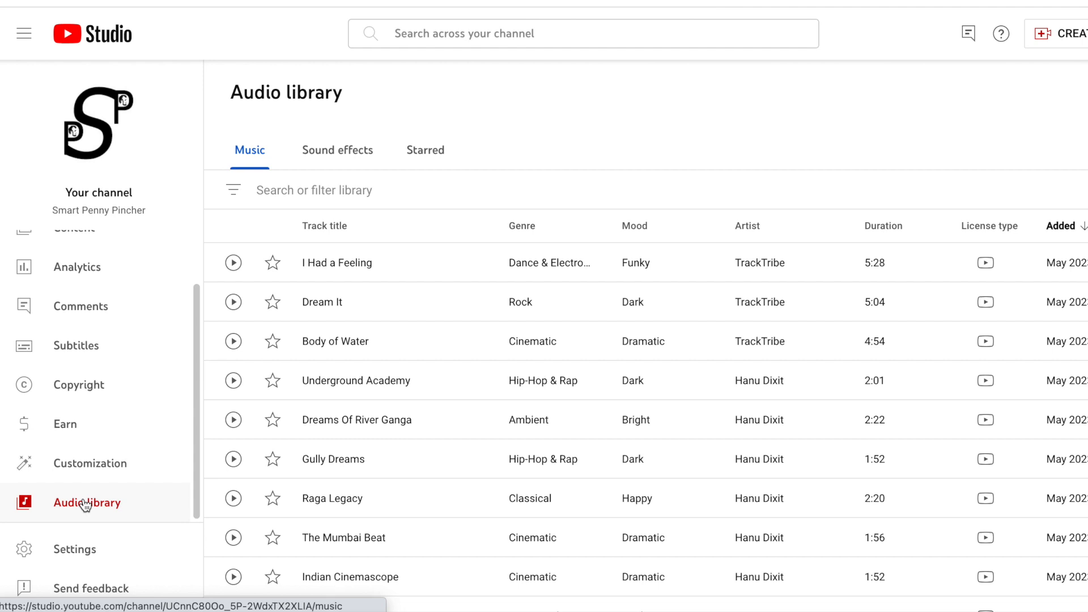
{"action": "scroll", "coordinate": [437, 349], "scroll_direction": "down", "scroll_amount": 3}
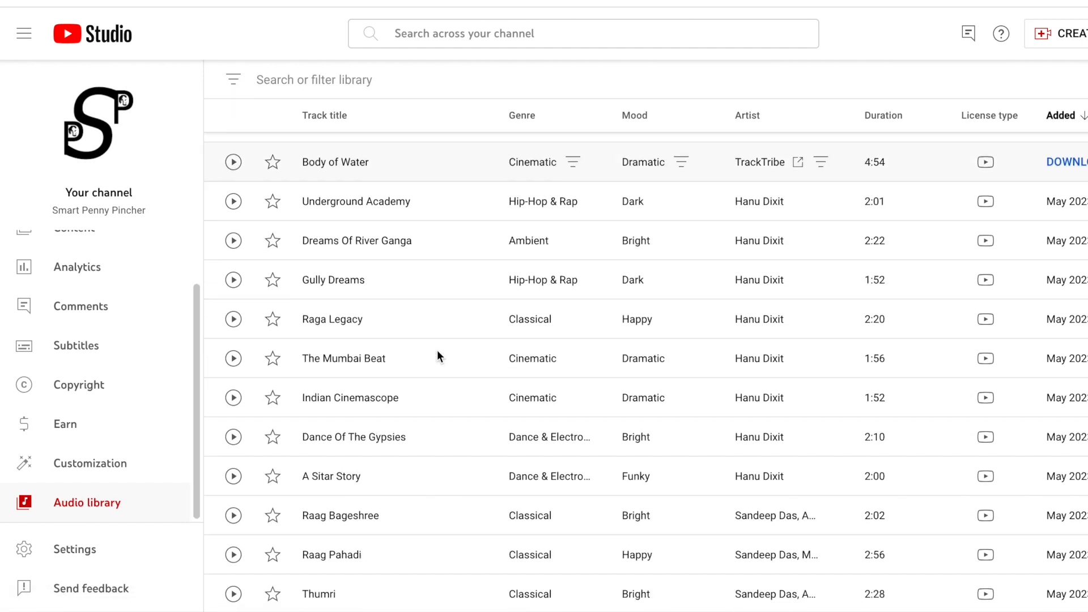
{"action": "scroll", "coordinate": [437, 352], "scroll_direction": "up", "scroll_amount": 3}
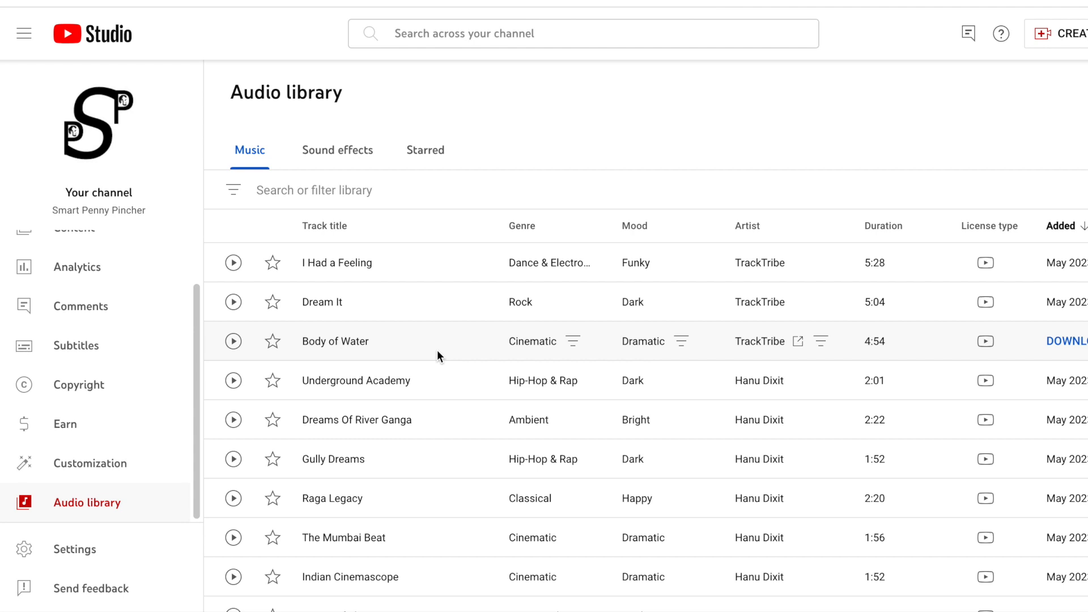
{"action": "scroll", "coordinate": [437, 349], "scroll_direction": "down", "scroll_amount": 2}
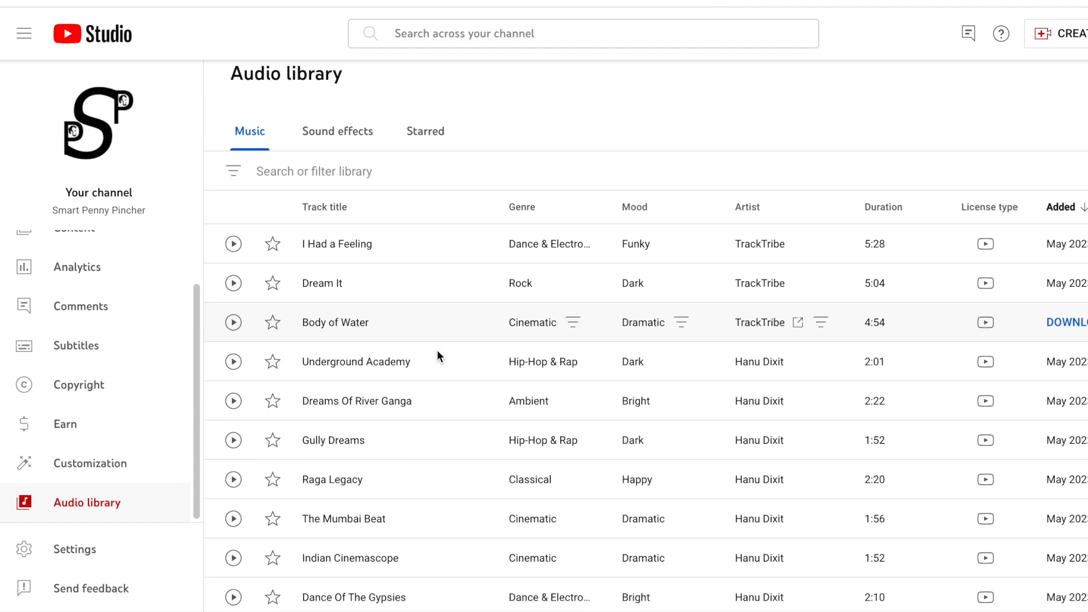
{"action": "scroll", "coordinate": [437, 349], "scroll_direction": "up", "scroll_amount": 2}
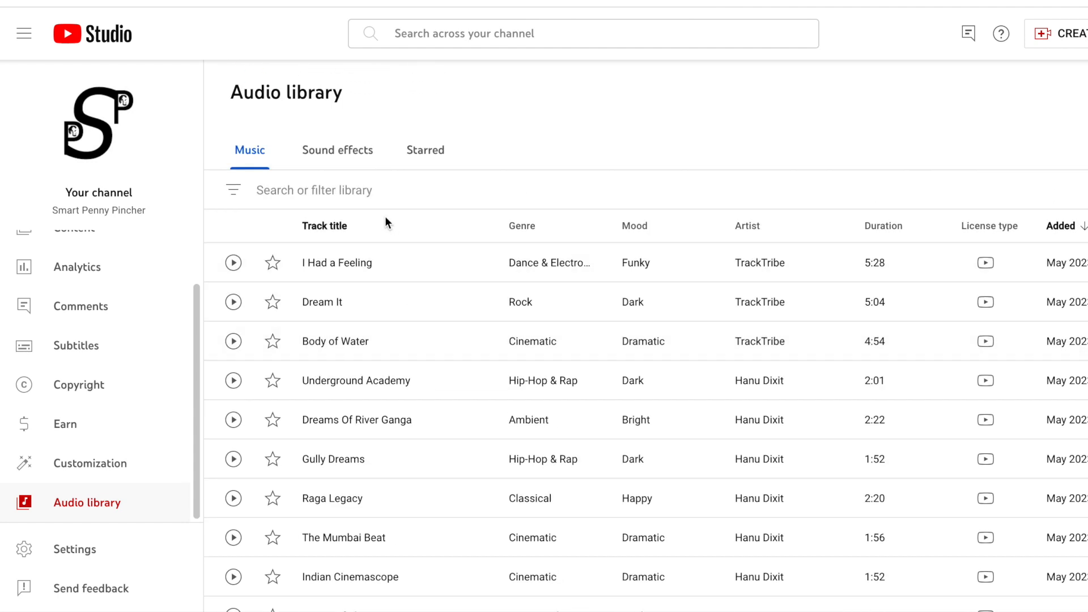
Show the Audio library's sound effects and briefly preview the 3:52 Kids Playing effect.
{"action": "left_click", "coordinate": [354, 160]}
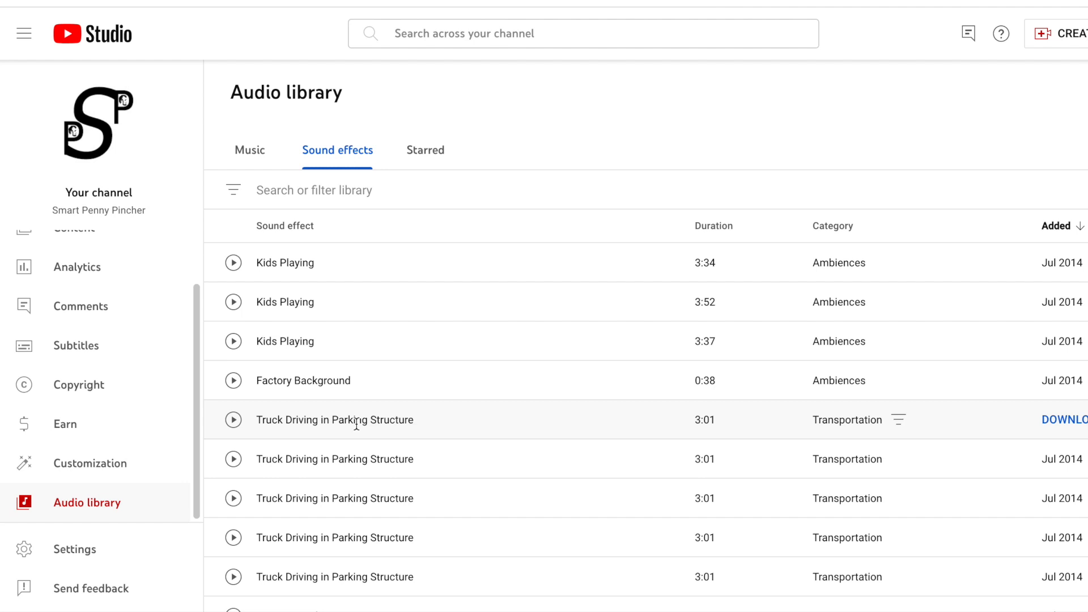
{"action": "left_click", "coordinate": [234, 303]}
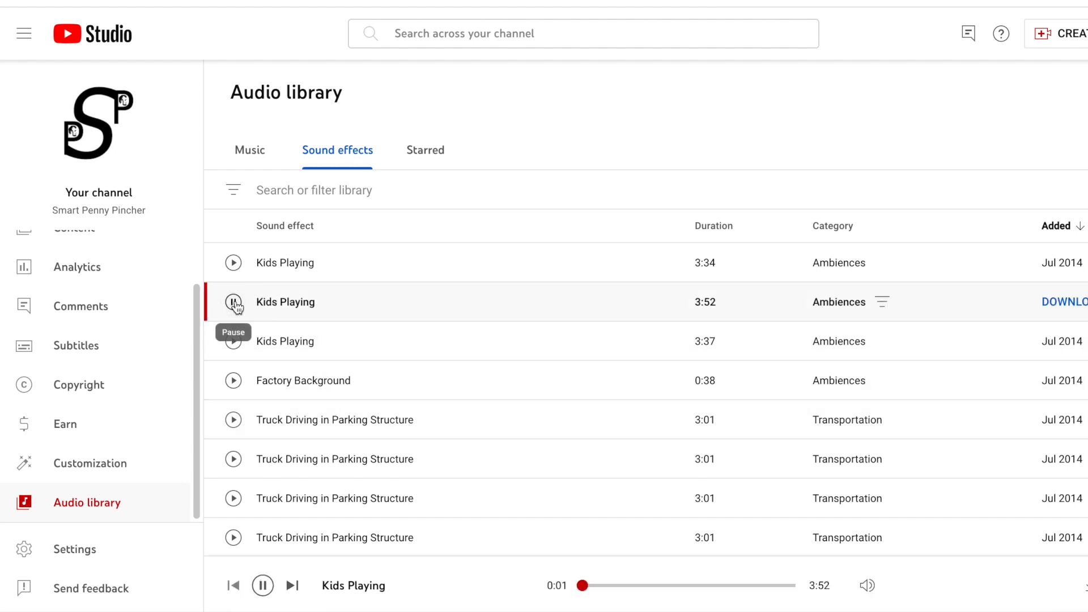
{"action": "left_click", "coordinate": [236, 306]}
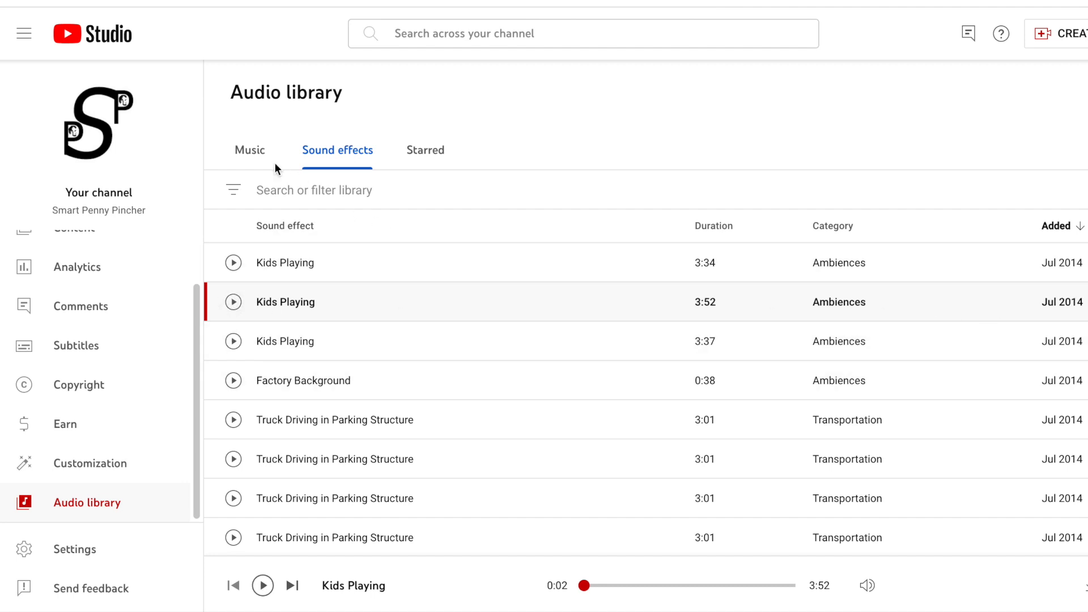
Return to the library's music tracks and examine their license types, genres and moods.
{"action": "left_click", "coordinate": [249, 160]}
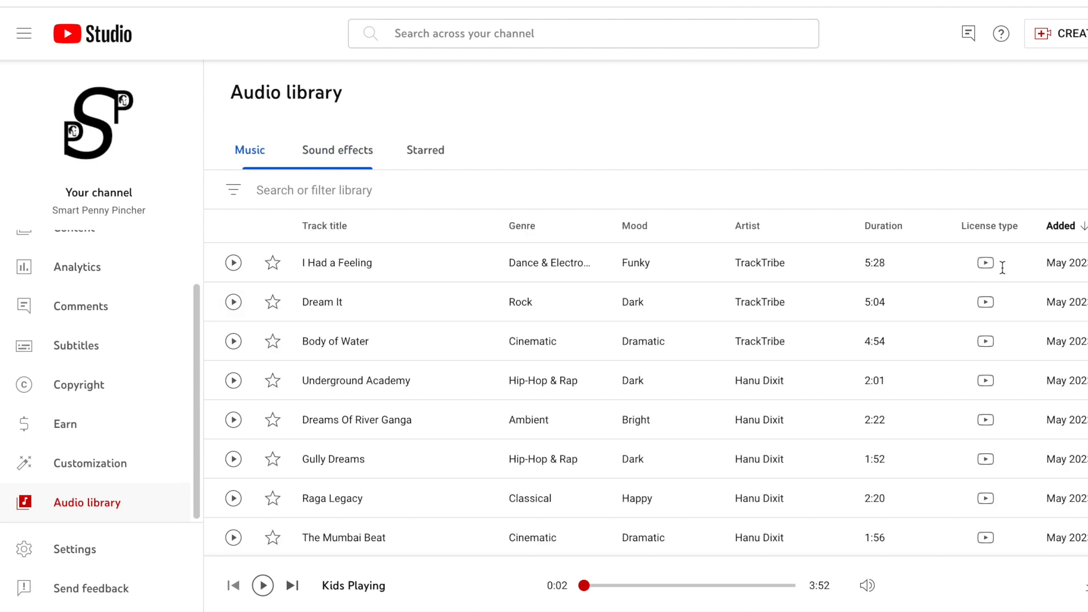
{"action": "mouse_move", "coordinate": [993, 222]}
{"action": "mouse_move", "coordinate": [986, 263]}
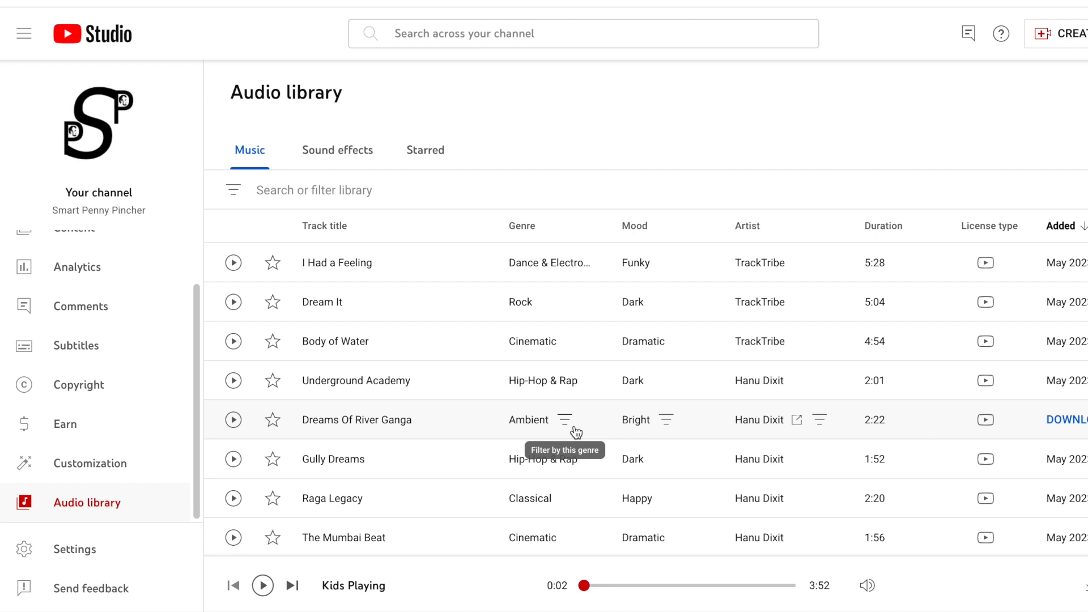
{"action": "scroll", "coordinate": [577, 432], "scroll_direction": "down", "scroll_amount": 4}
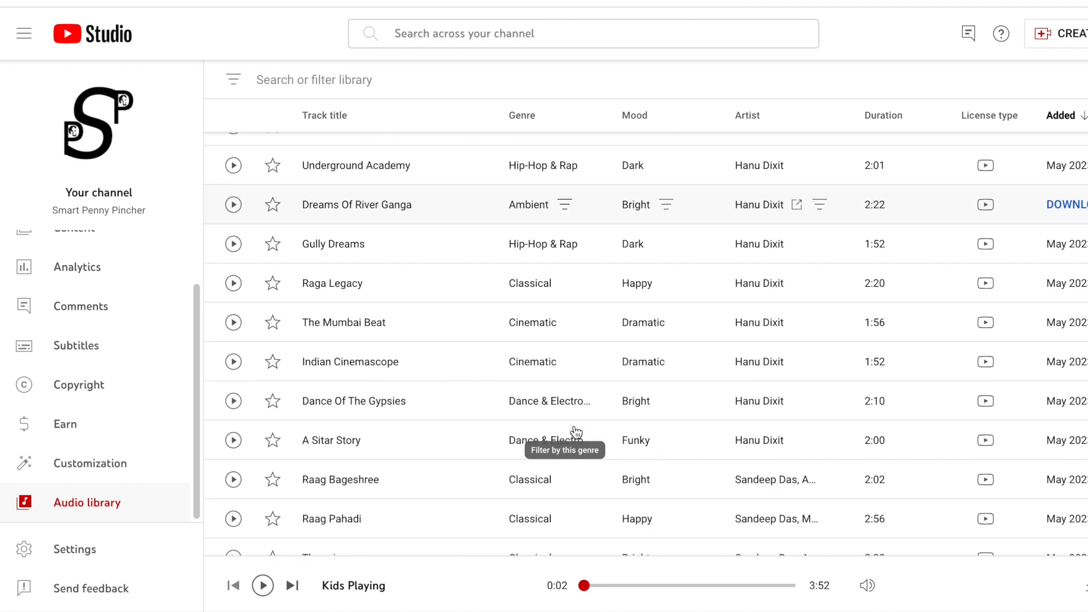
{"action": "scroll", "coordinate": [576, 432], "scroll_direction": "up", "scroll_amount": 4}
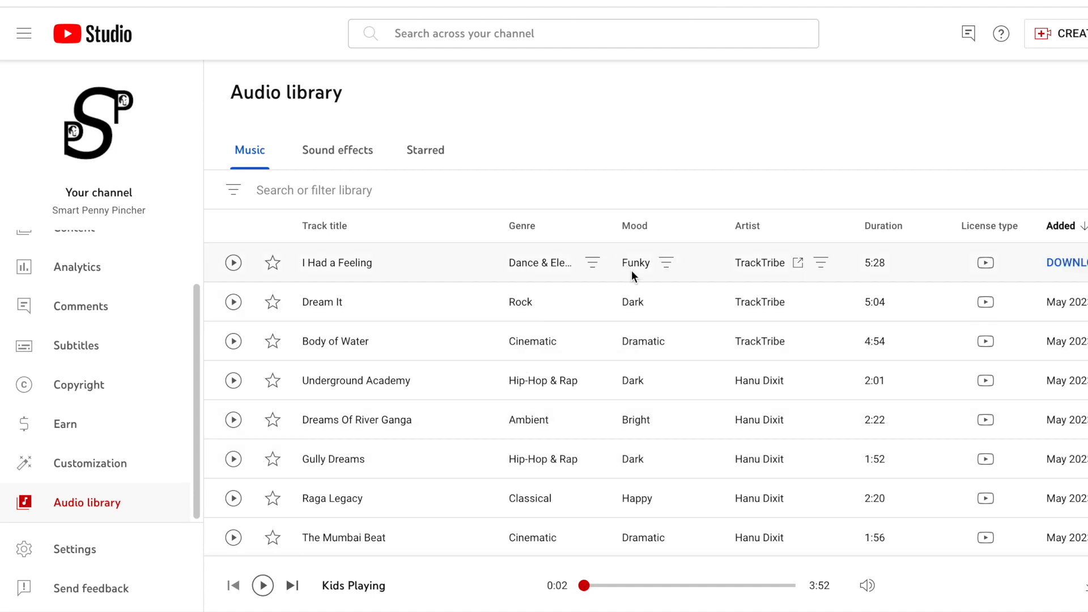
Filter the music tracks by the Dark mood and briefly preview the track Savior.
{"action": "left_click", "coordinate": [657, 306]}
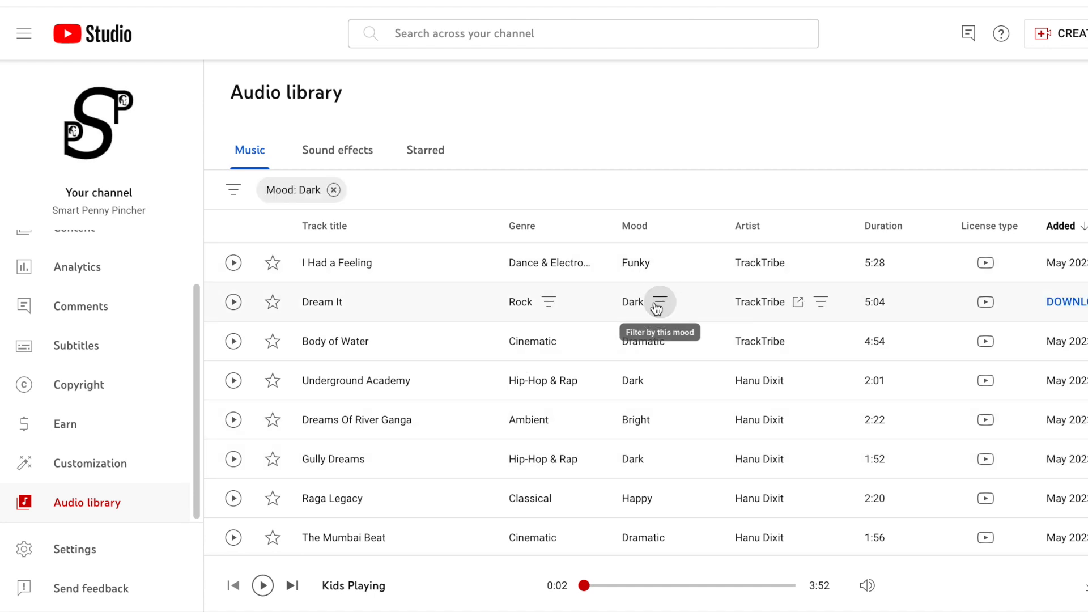
{"action": "scroll", "coordinate": [656, 342], "scroll_direction": "down", "scroll_amount": 5}
{"action": "scroll", "coordinate": [656, 342], "scroll_direction": "up", "scroll_amount": 5}
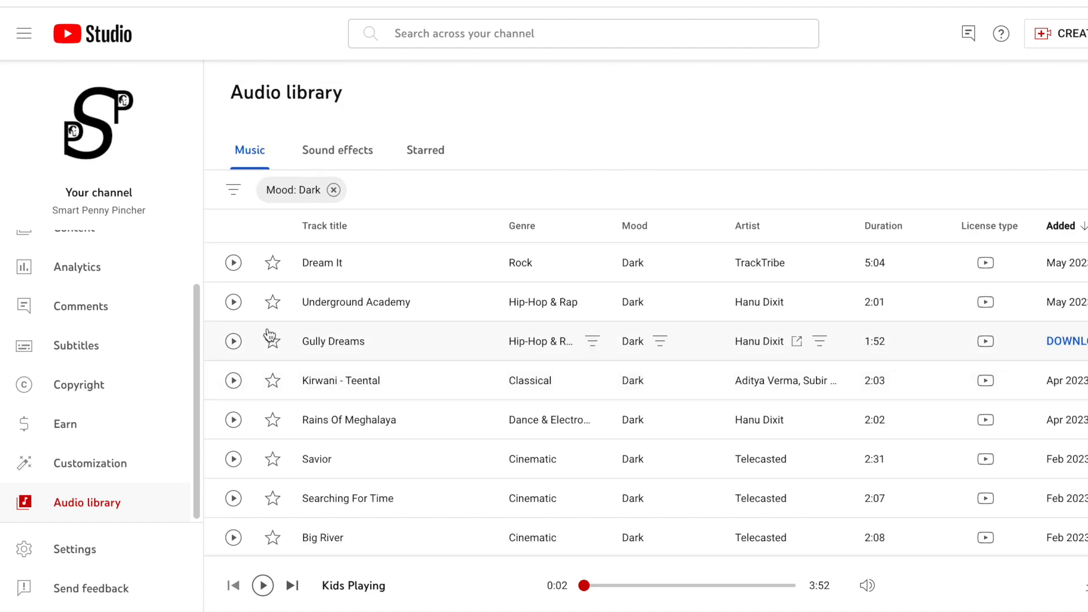
{"action": "scroll", "coordinate": [274, 342], "scroll_direction": "down", "scroll_amount": 1}
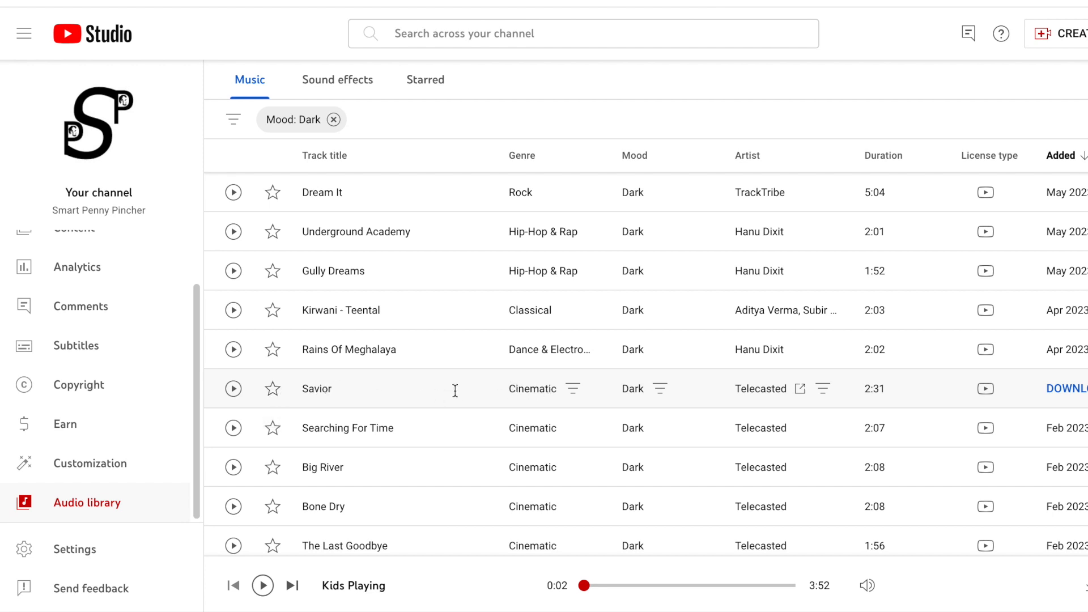
{"action": "left_click", "coordinate": [234, 390]}
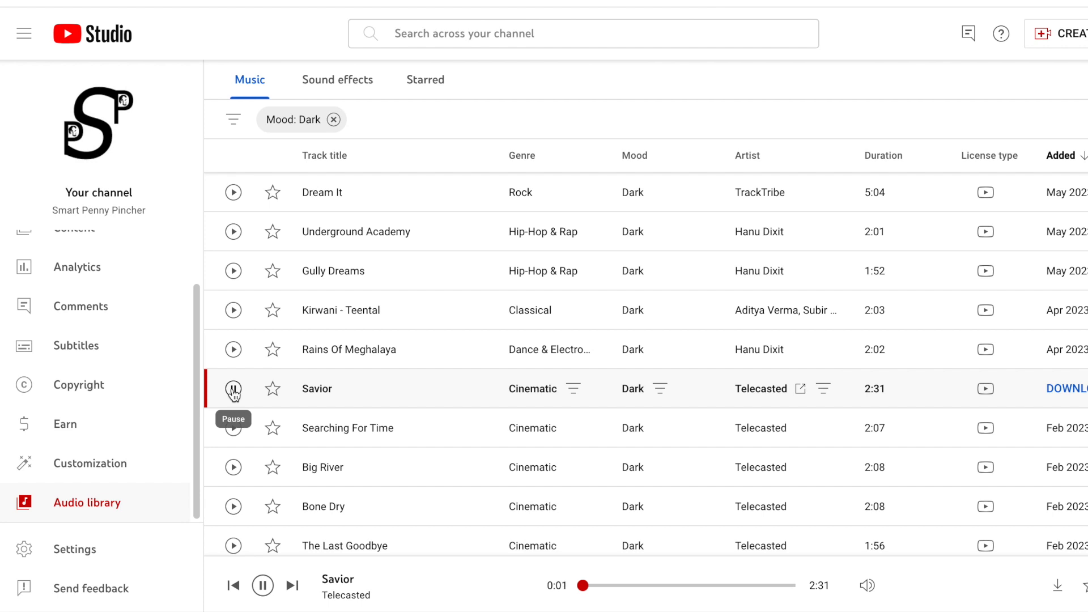
{"action": "left_click", "coordinate": [234, 389]}
{"action": "mouse_move", "coordinate": [982, 394]}
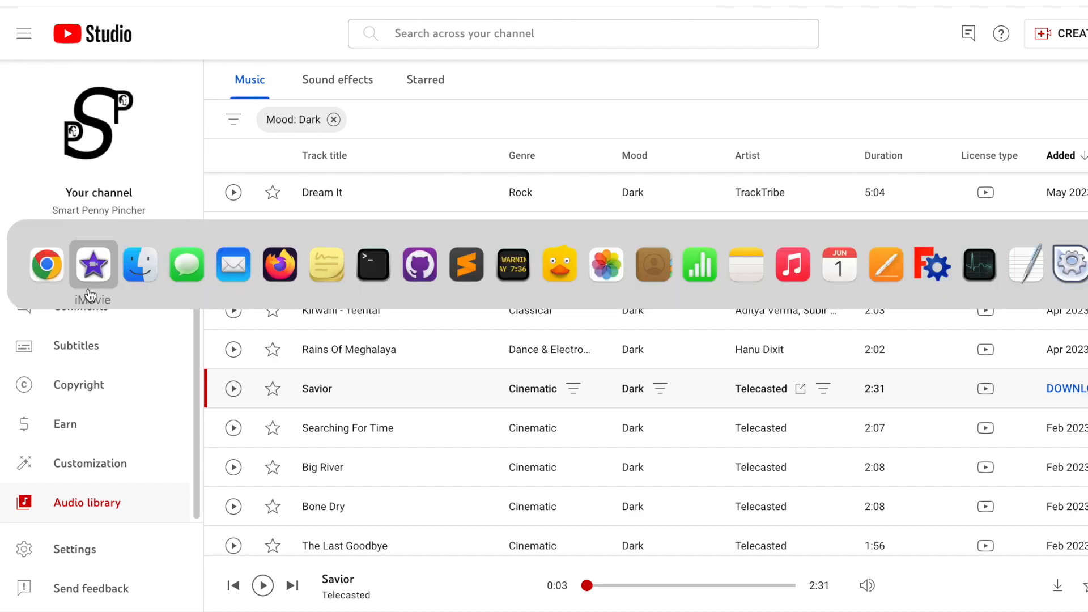
Switch back to iMovie and show the Demo project's own media.
{"action": "left_click", "coordinate": [93, 267]}
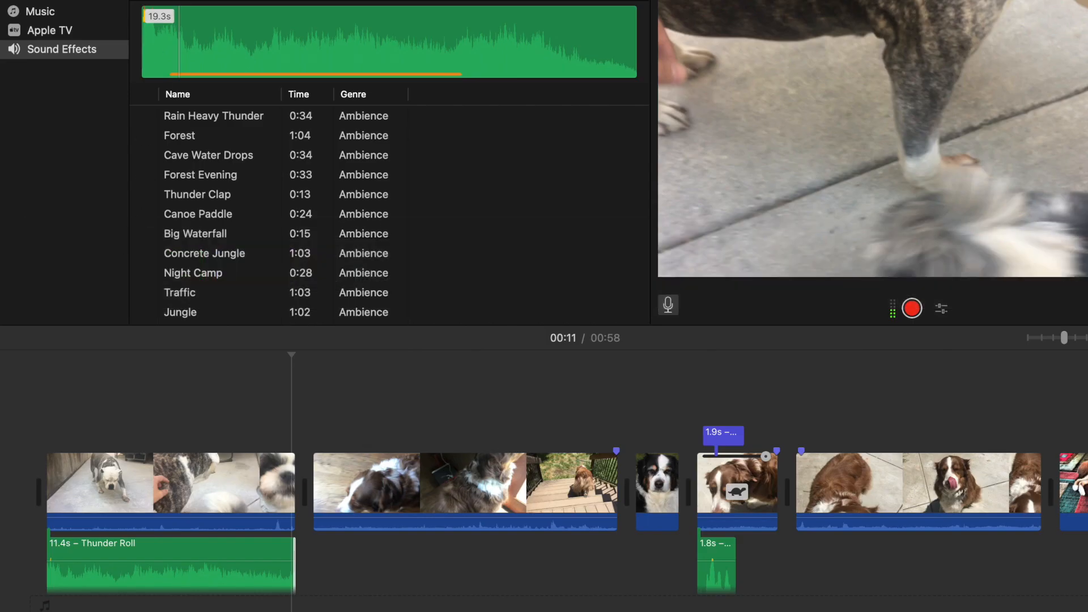
{"action": "left_click", "coordinate": [46, 1]}
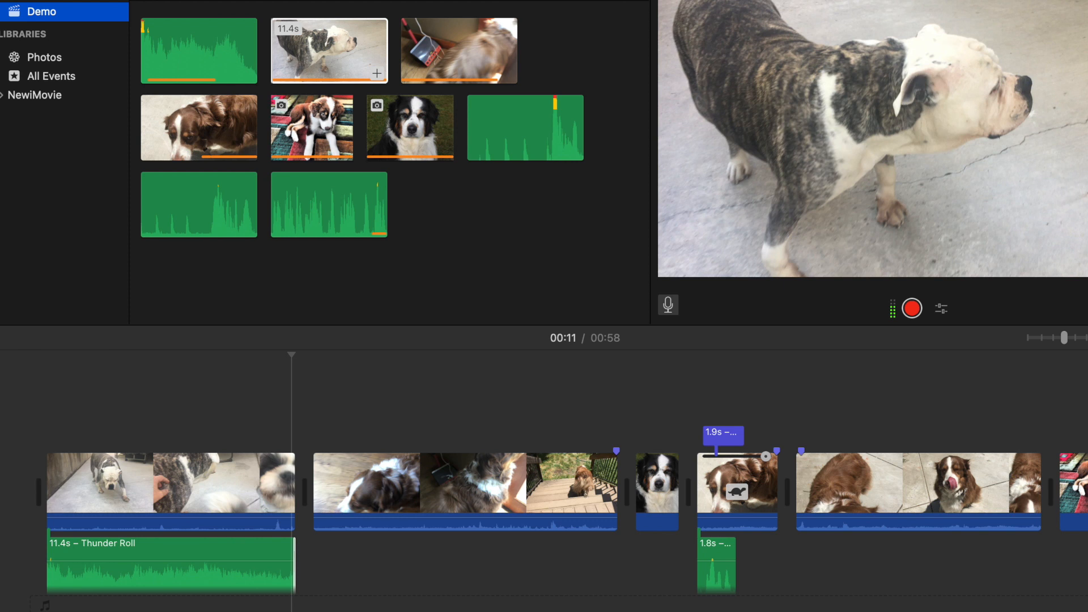
{"action": "left_click", "coordinate": [601, 230]}
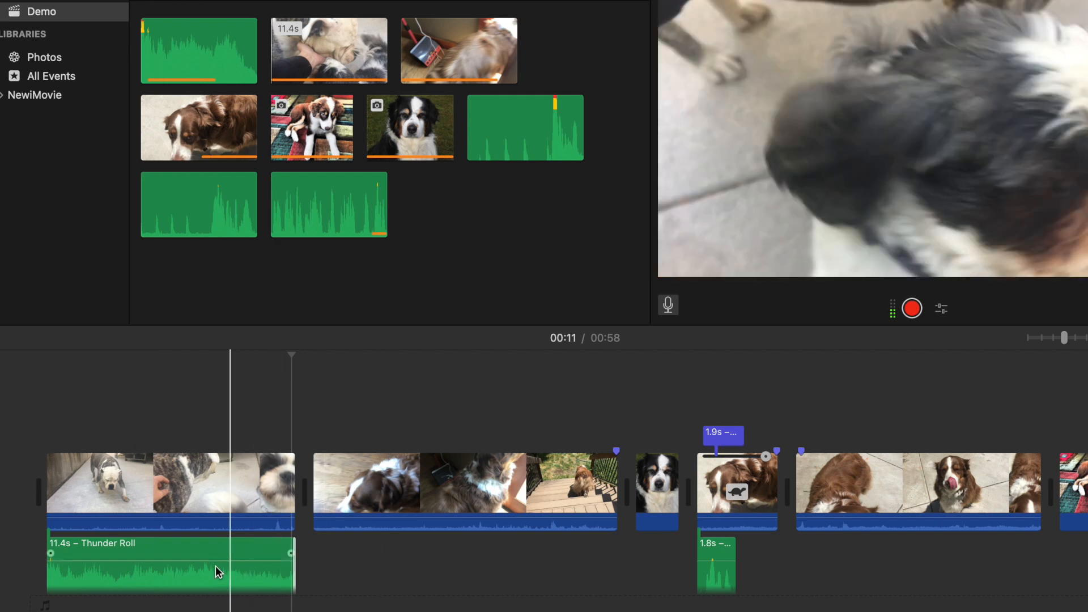
Move the Thunder Roll audio away from its place and return it to the start of the first clip.
{"action": "left_click_drag", "start_coordinate": [213, 549], "coordinate": [222, 389]}
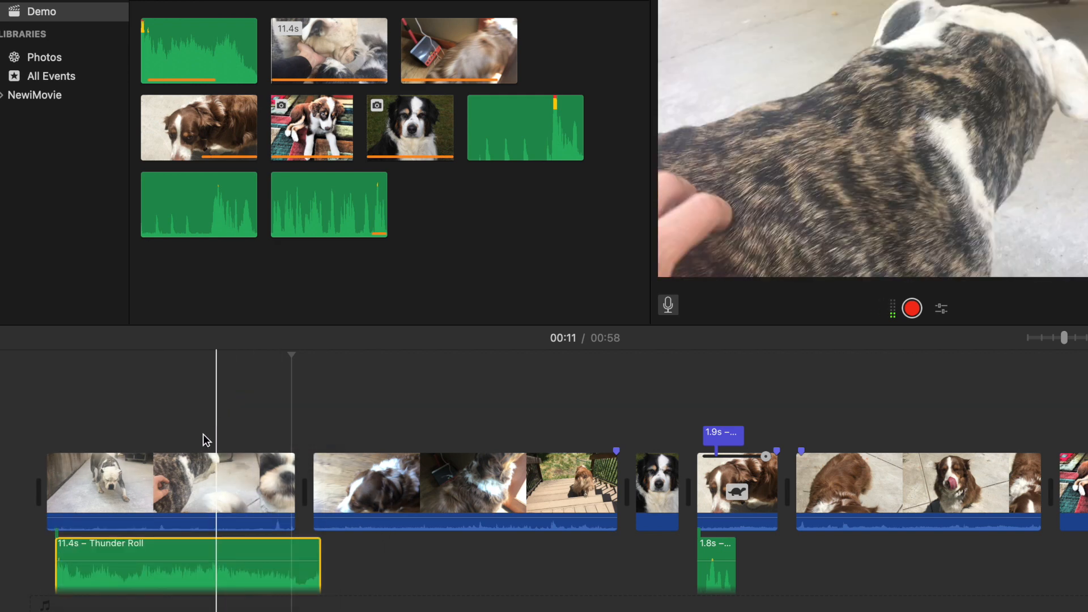
{"action": "left_click_drag", "start_coordinate": [195, 553], "coordinate": [165, 553]}
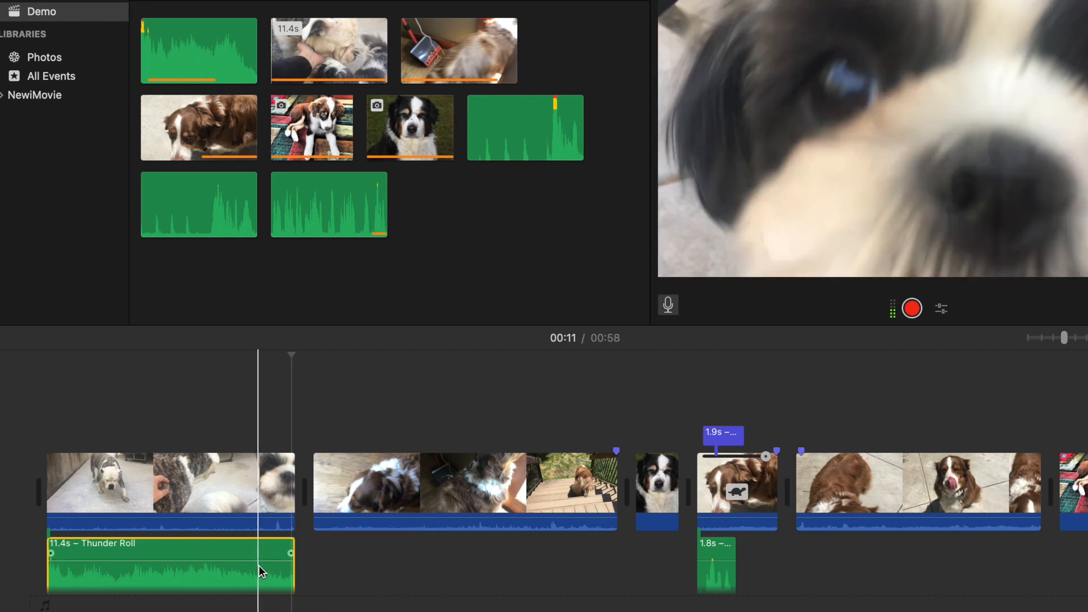
Lower the first video clip's own audio volume to 0%.
{"action": "scroll", "coordinate": [170, 483], "scroll_direction": "right", "scroll_amount": 3}
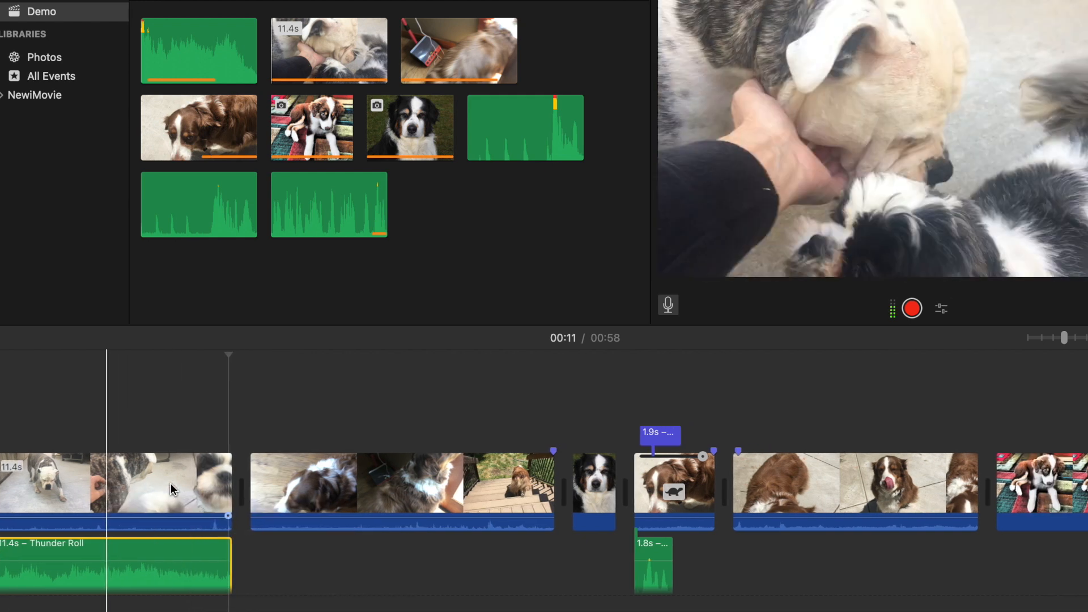
{"action": "scroll", "coordinate": [161, 478], "scroll_direction": "up", "scroll_amount": 1}
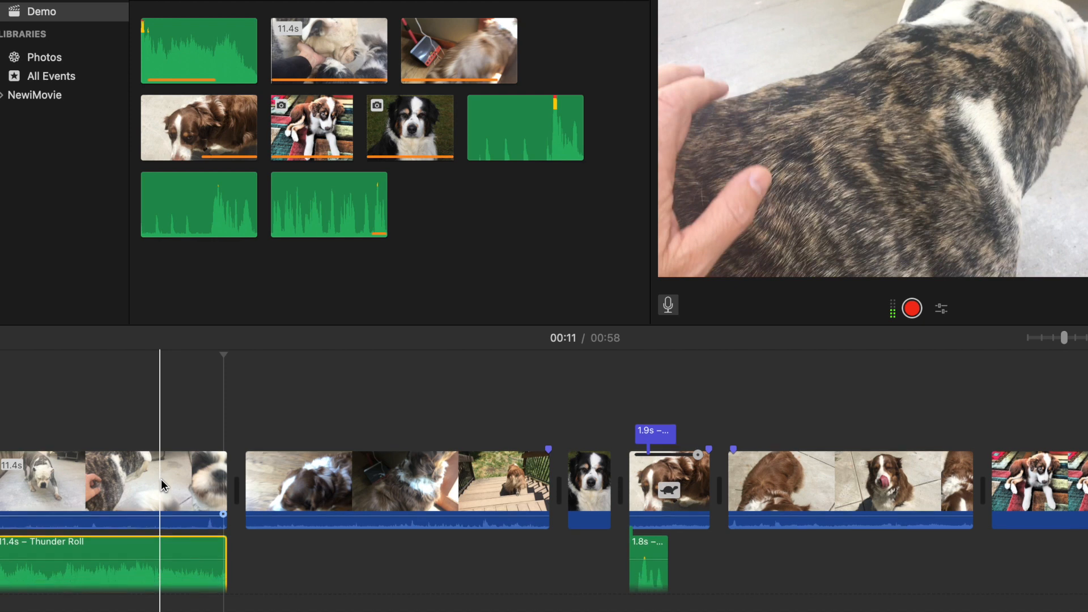
{"action": "scroll", "coordinate": [160, 478], "scroll_direction": "left", "scroll_amount": 3}
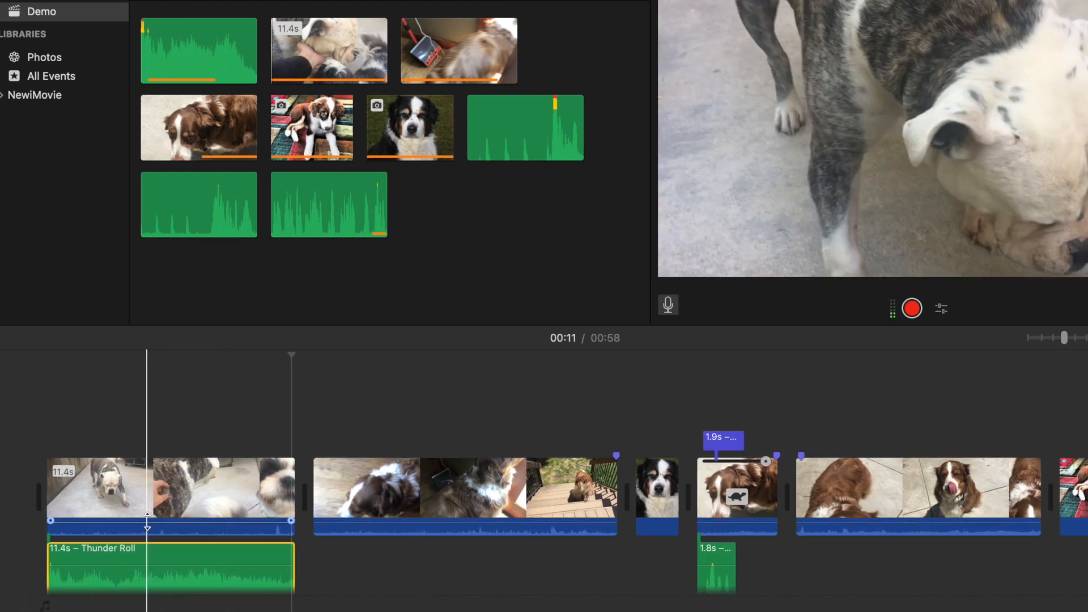
{"action": "left_click_drag", "start_coordinate": [148, 520], "coordinate": [148, 545]}
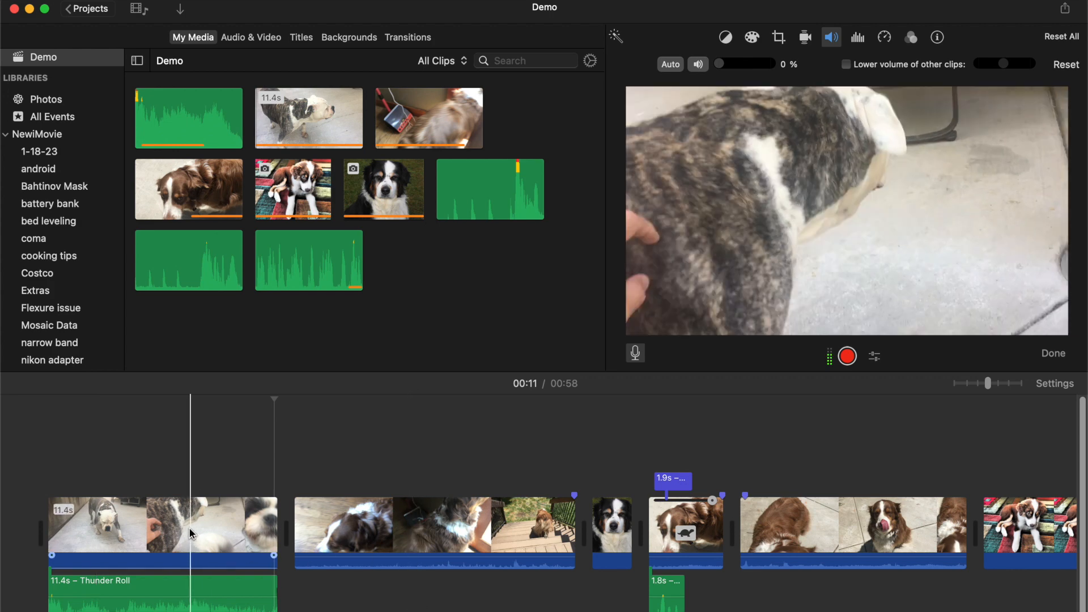
Delete the Thunder Roll audio from beneath the first video clip.
{"action": "left_click", "coordinate": [146, 517]}
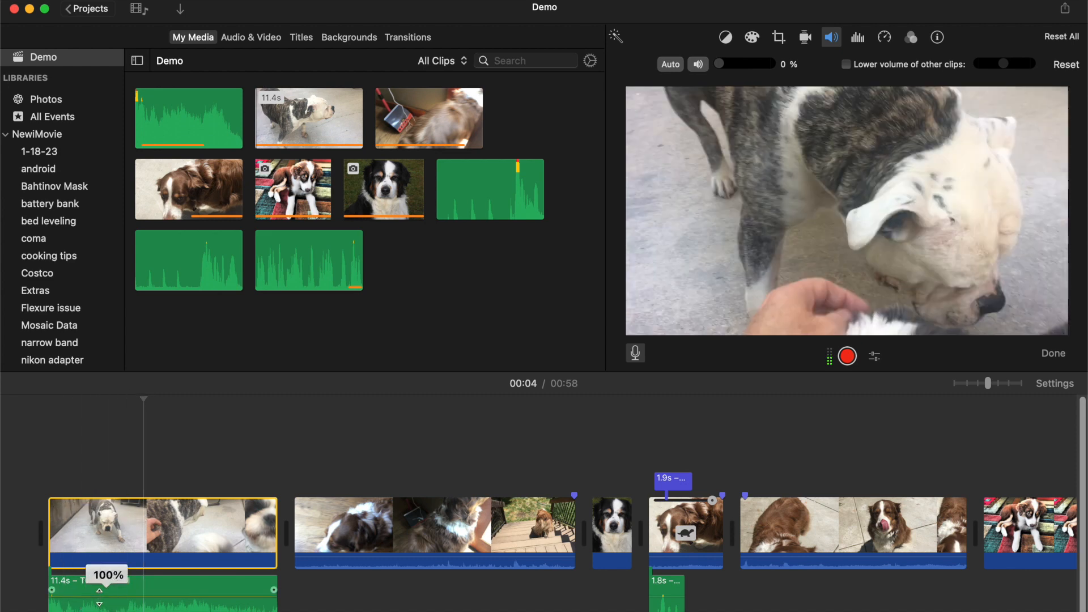
{"action": "left_click", "coordinate": [157, 580]}
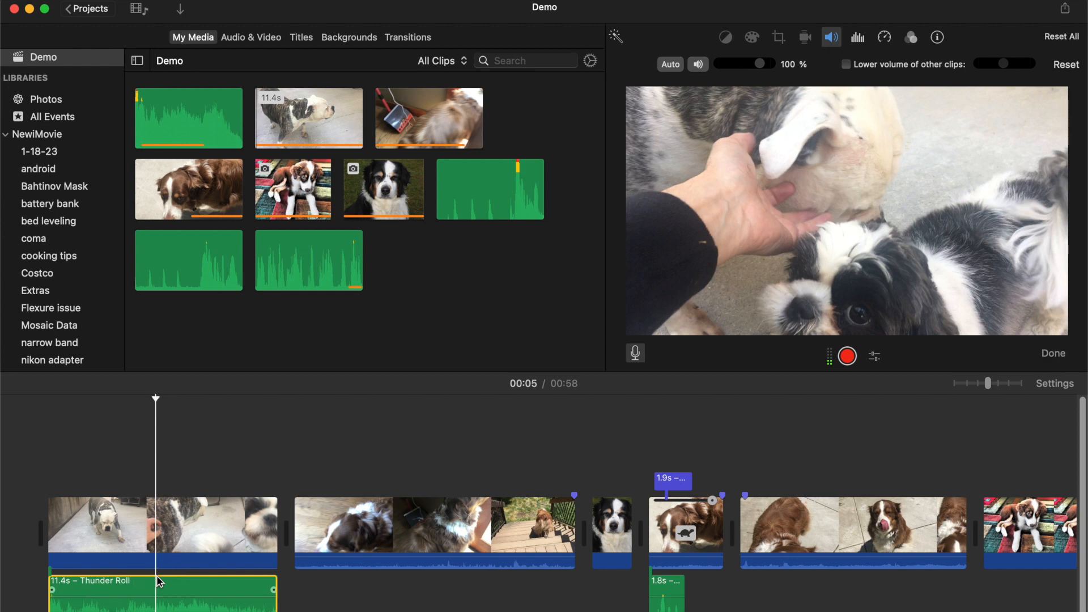
{"action": "key", "text": "Delete"}
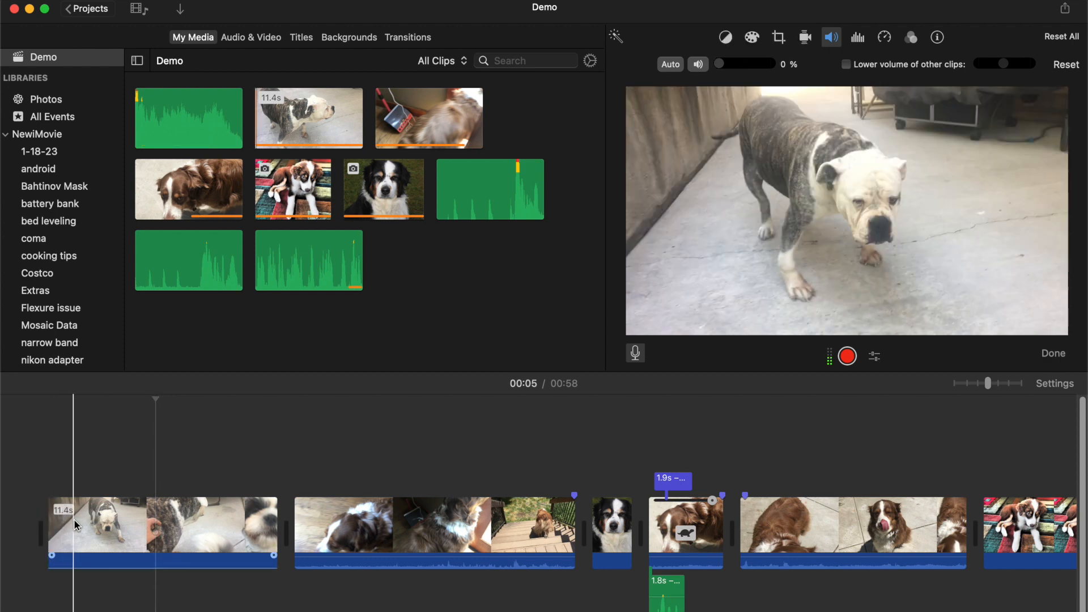
Speed up the first video clip with the speed editor, shortening it strongly, and play back the result.
{"action": "left_click", "coordinate": [108, 537]}
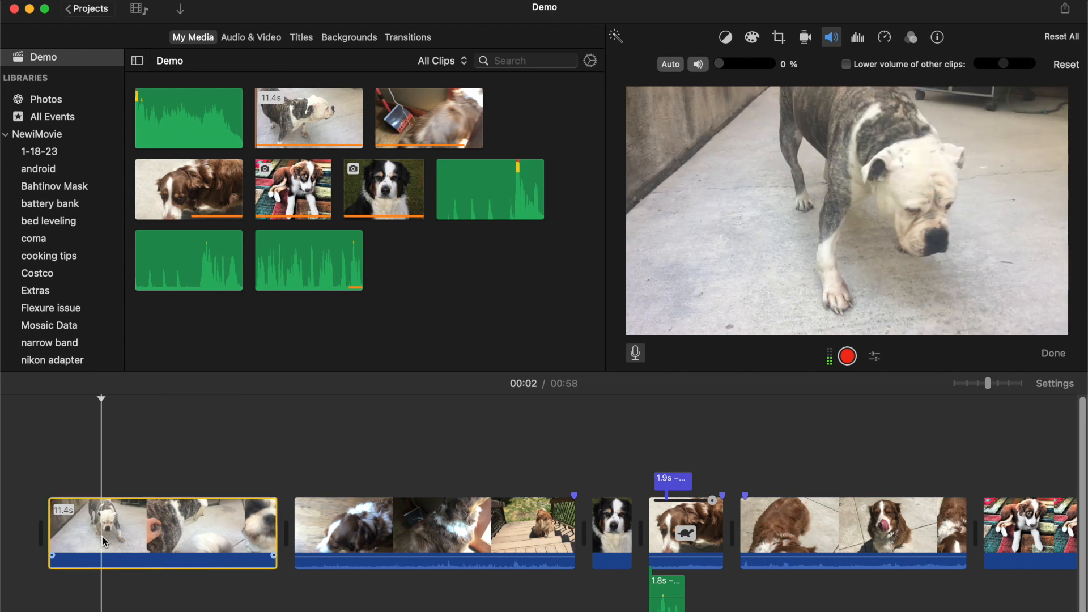
{"action": "right_click", "coordinate": [105, 543]}
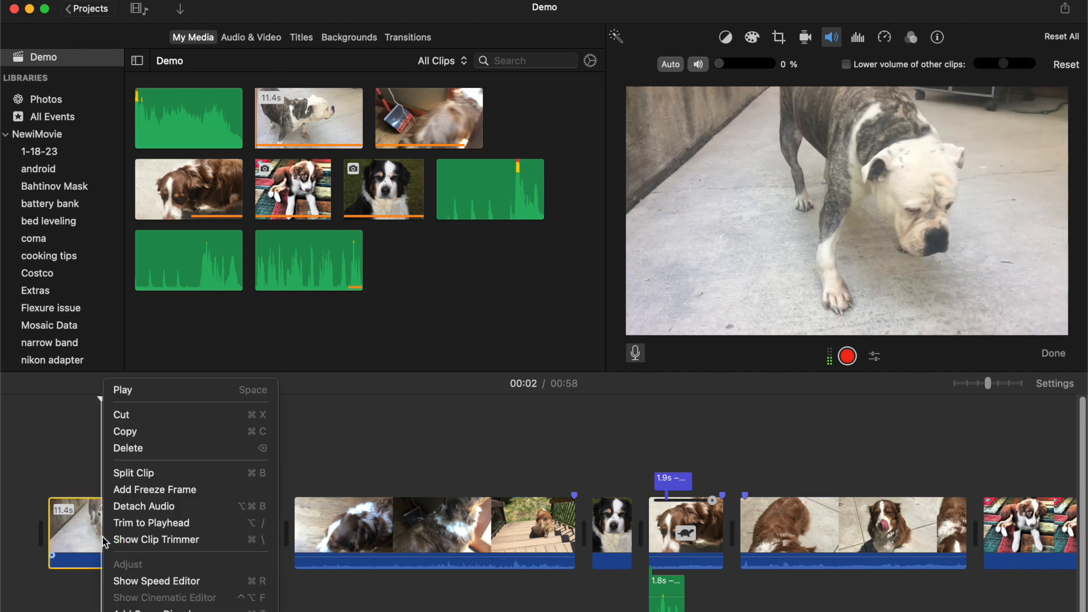
{"action": "left_click", "coordinate": [152, 581]}
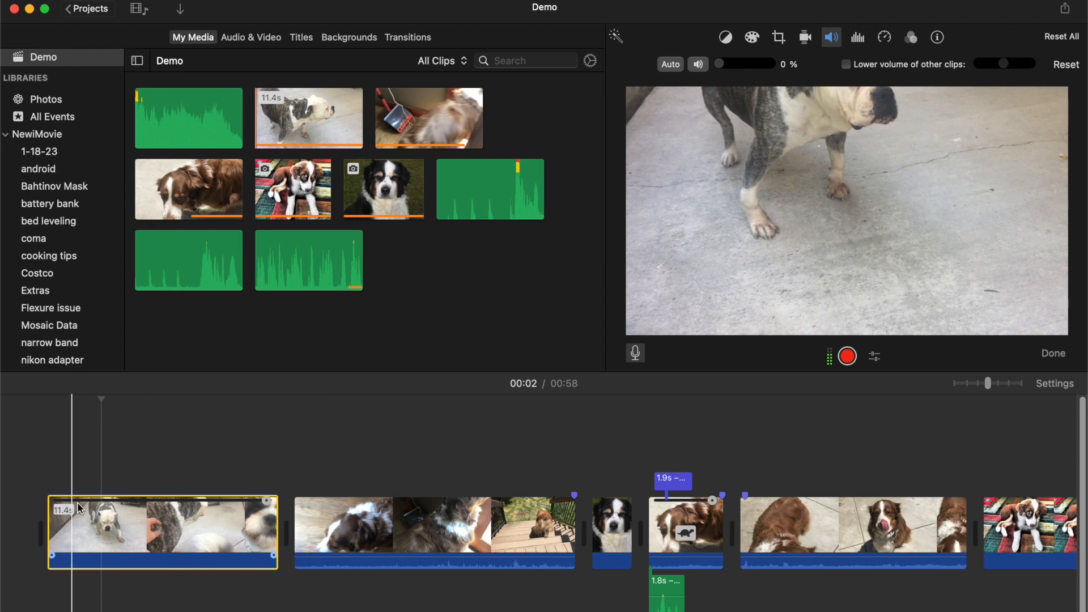
{"action": "left_click_drag", "start_coordinate": [270, 503], "coordinate": [94, 506]}
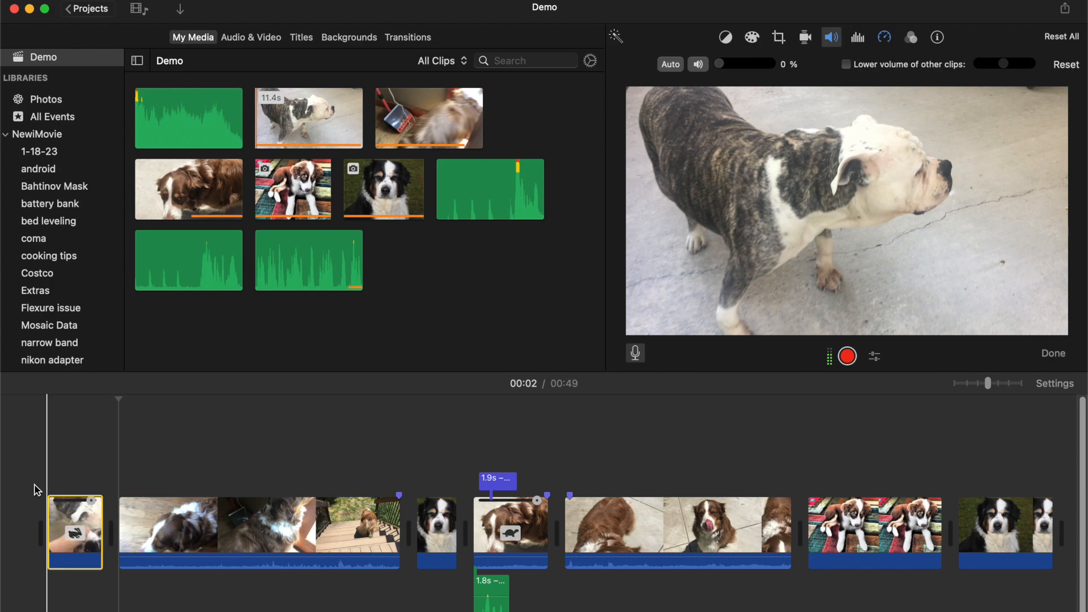
{"action": "key", "text": "space"}
{"action": "key", "text": "space"}
Slow the first video clip down to a length of about 13.9 seconds and play back the result.
{"action": "left_click_drag", "start_coordinate": [92, 501], "coordinate": [338, 519]}
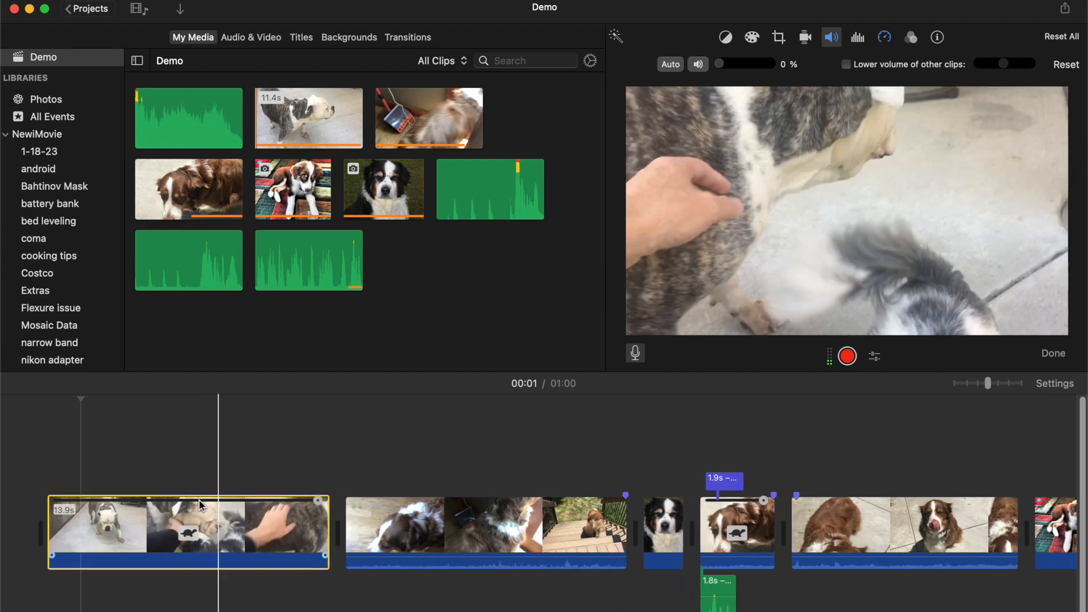
{"action": "left_click", "coordinate": [52, 496]}
{"action": "key", "text": "space"}
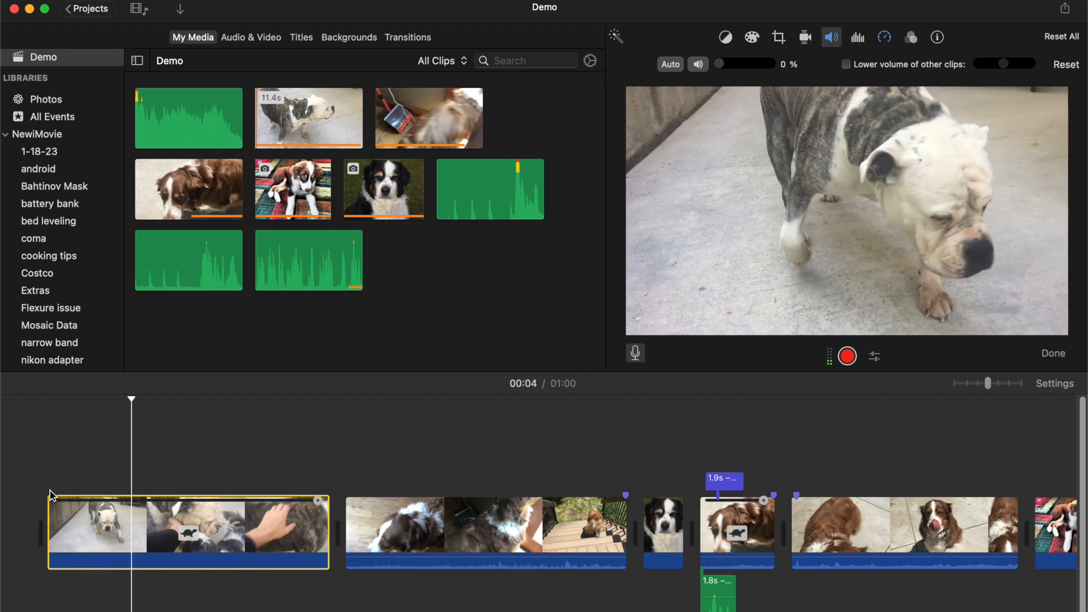
{"action": "key", "text": "space"}
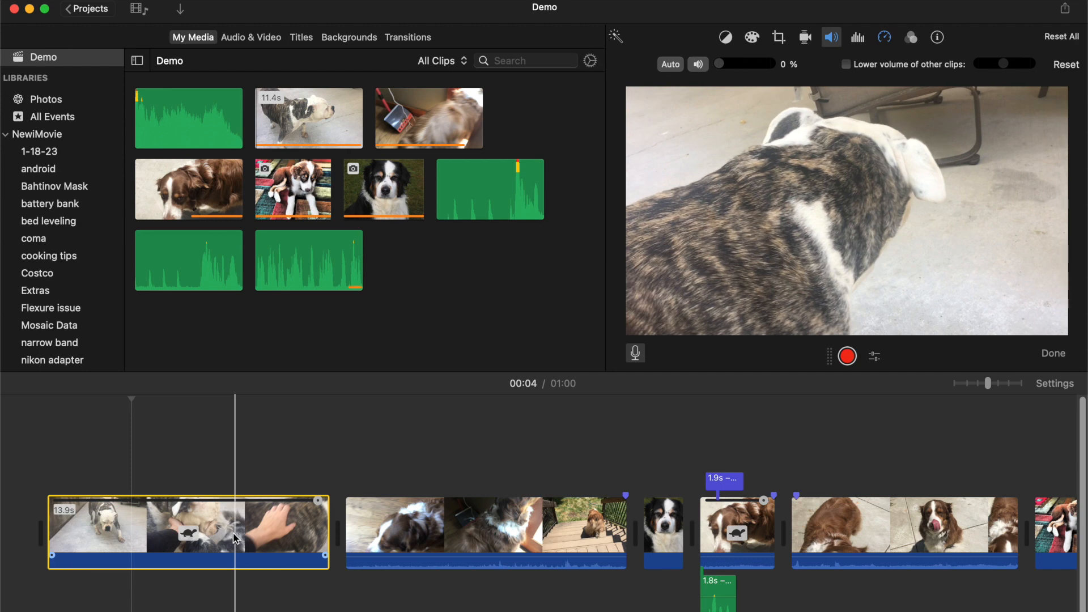
Reset the first video clip to its normal speed.
{"action": "left_click", "coordinate": [198, 0]}
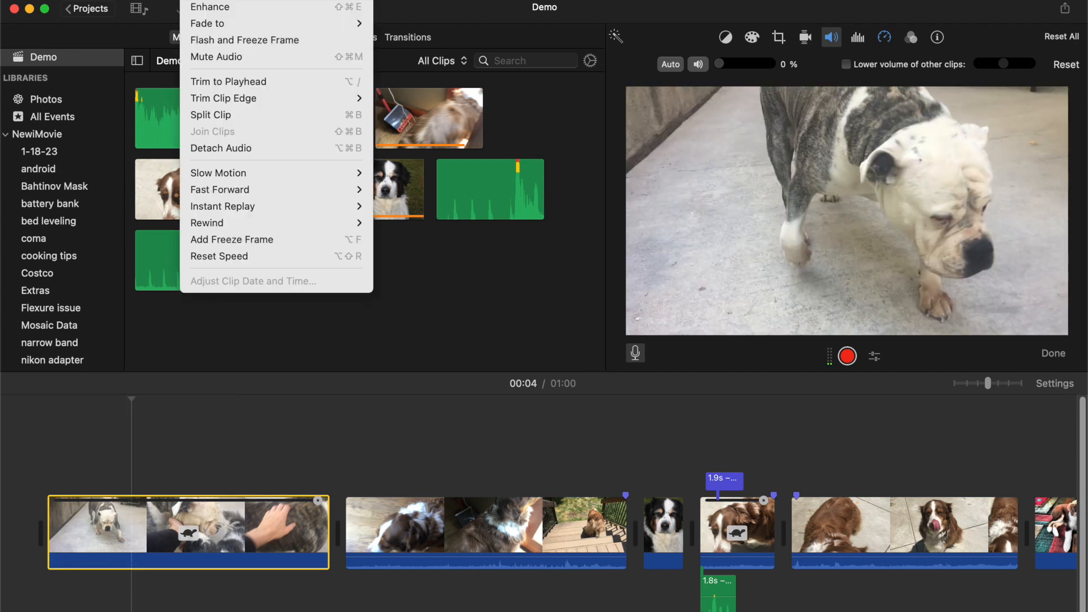
{"action": "left_click", "coordinate": [247, 258]}
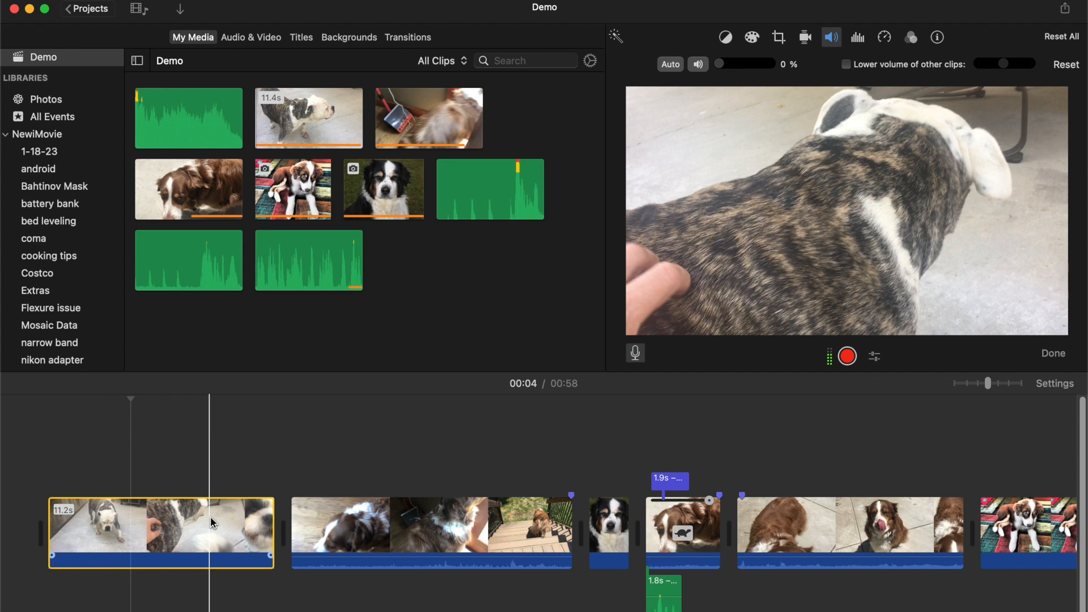
{"action": "right_click", "coordinate": [210, 515]}
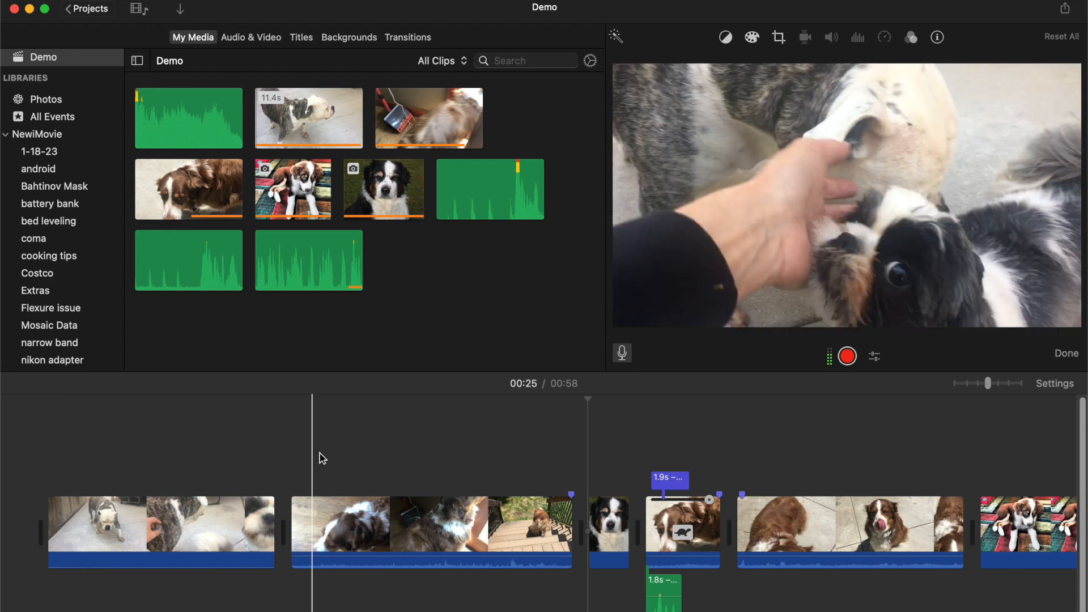
Look along the whole timeline at its closest zoom level and at a level that fits the entire project.
{"action": "scroll", "coordinate": [401, 457], "scroll_direction": "right", "scroll_amount": 5}
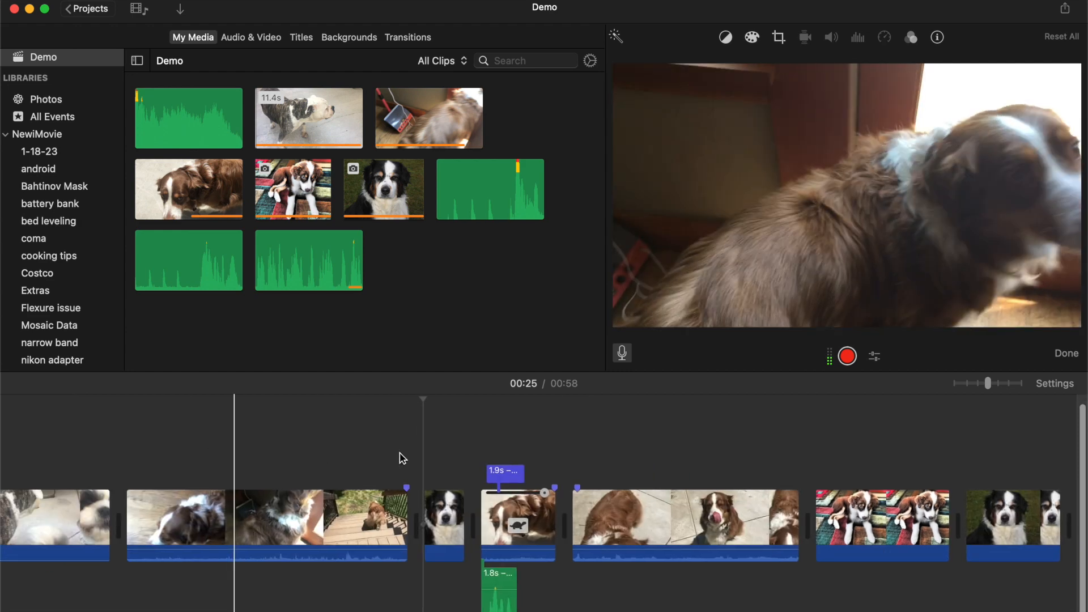
{"action": "scroll", "coordinate": [401, 457], "scroll_direction": "left", "scroll_amount": 5}
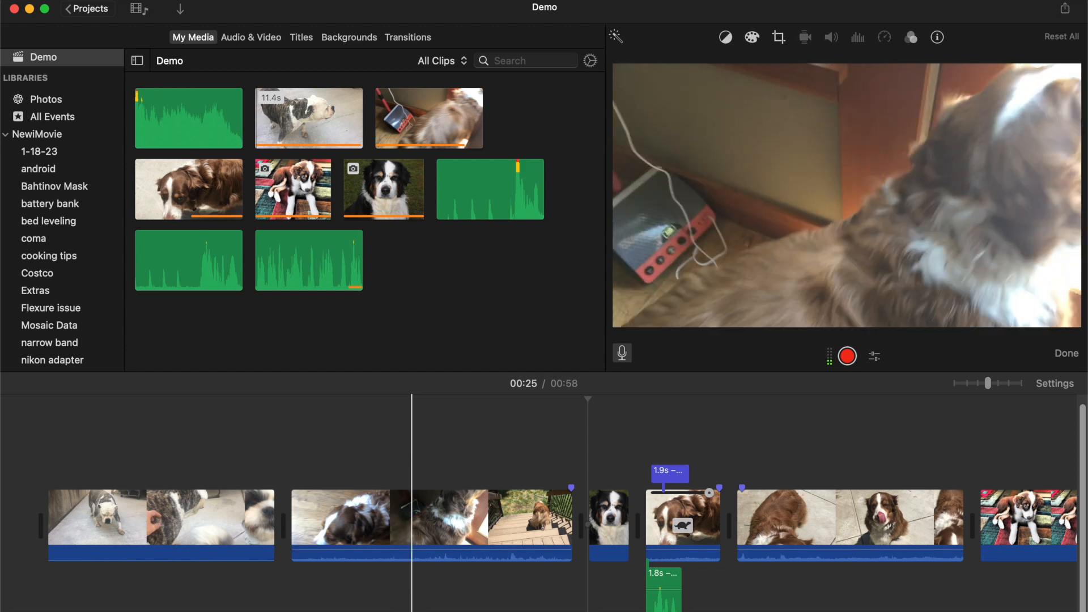
{"action": "scroll", "coordinate": [332, 400], "scroll_direction": "right", "scroll_amount": 12}
{"action": "scroll", "coordinate": [332, 400], "scroll_direction": "left", "scroll_amount": 12}
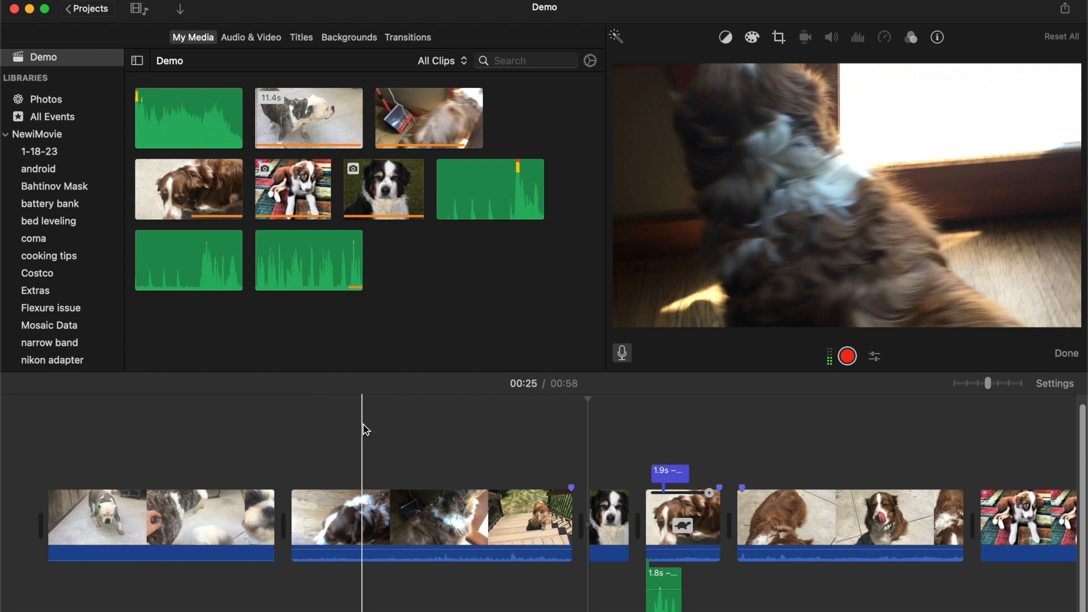
{"action": "scroll", "coordinate": [362, 425], "scroll_direction": "up", "scroll_amount": 10}
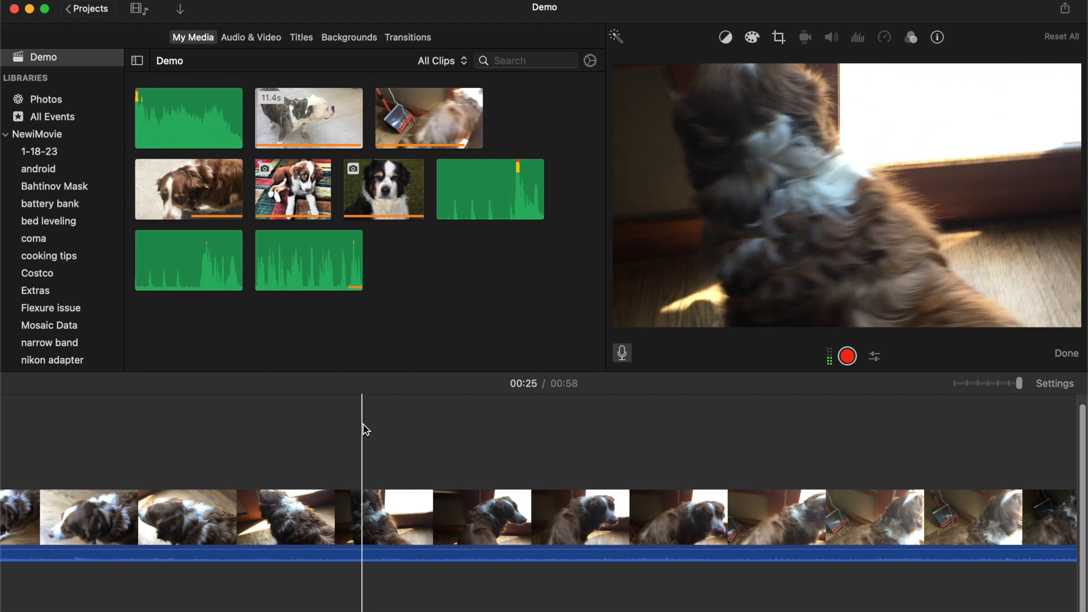
{"action": "scroll", "coordinate": [366, 429], "scroll_direction": "down", "scroll_amount": 10}
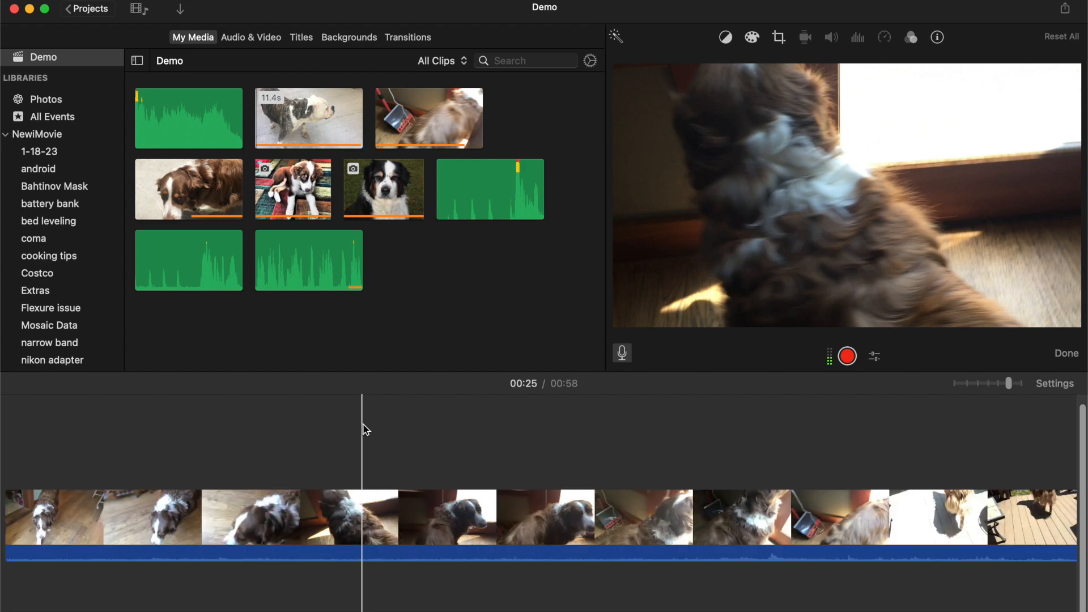
{"action": "scroll", "coordinate": [365, 429], "scroll_direction": "down", "scroll_amount": 6}
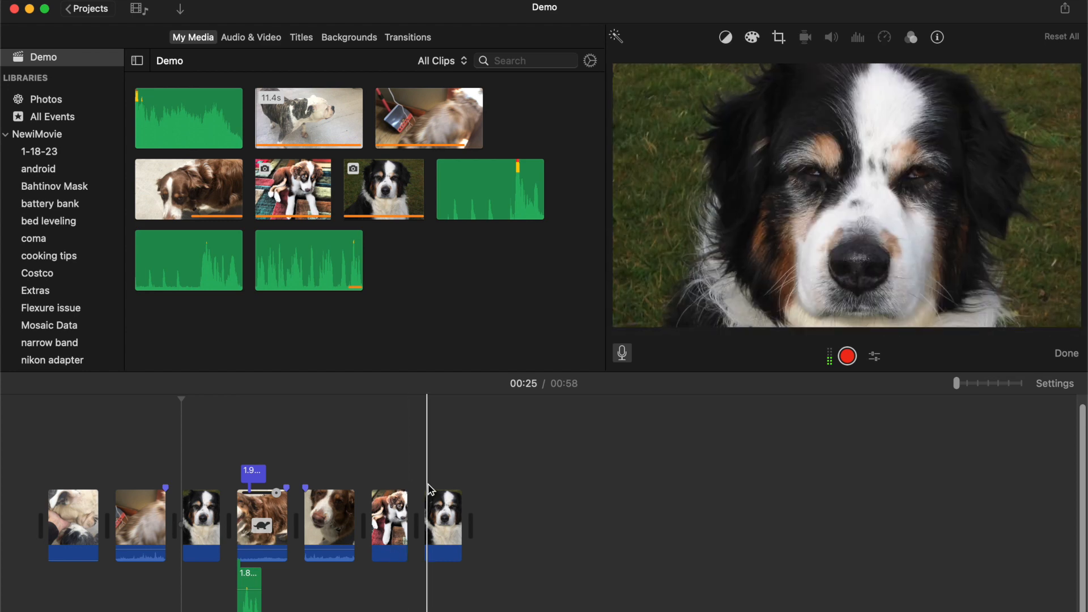
Select the final dog photo in the timeline and examine it at several timeline zoom levels.
{"action": "left_click", "coordinate": [453, 529]}
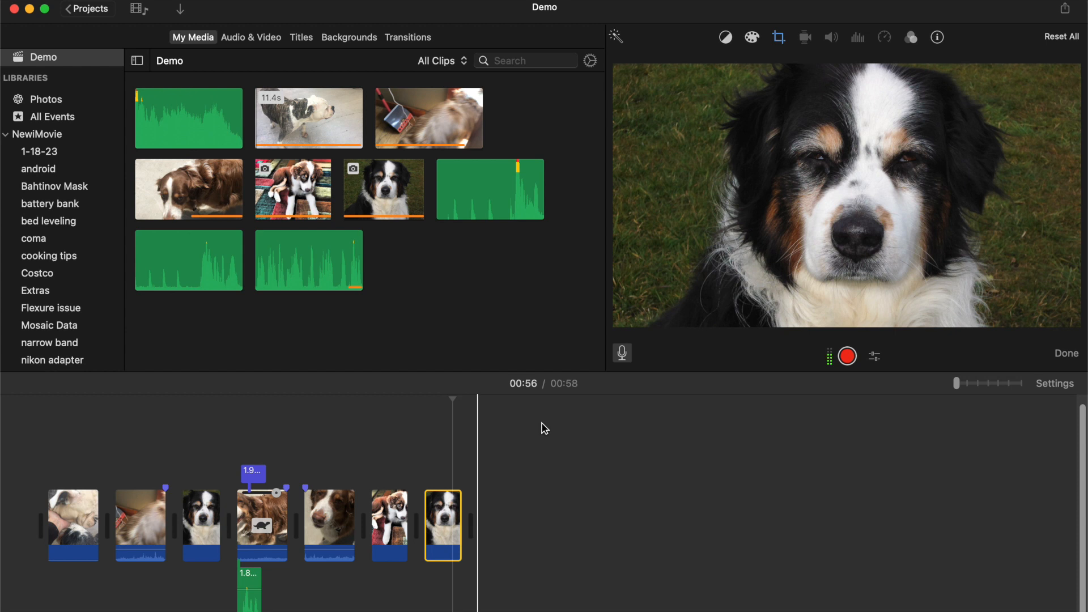
{"action": "key", "text": "super+plus"}
{"action": "key", "text": "super+plus"}
{"action": "key", "text": "super+minus"}
{"action": "key", "text": "super+minus"}
{"action": "key", "text": "super+plus"}
{"action": "key", "text": "super+plus"}
{"action": "key", "text": "super+plus"}
{"action": "key", "text": "super+plus"}
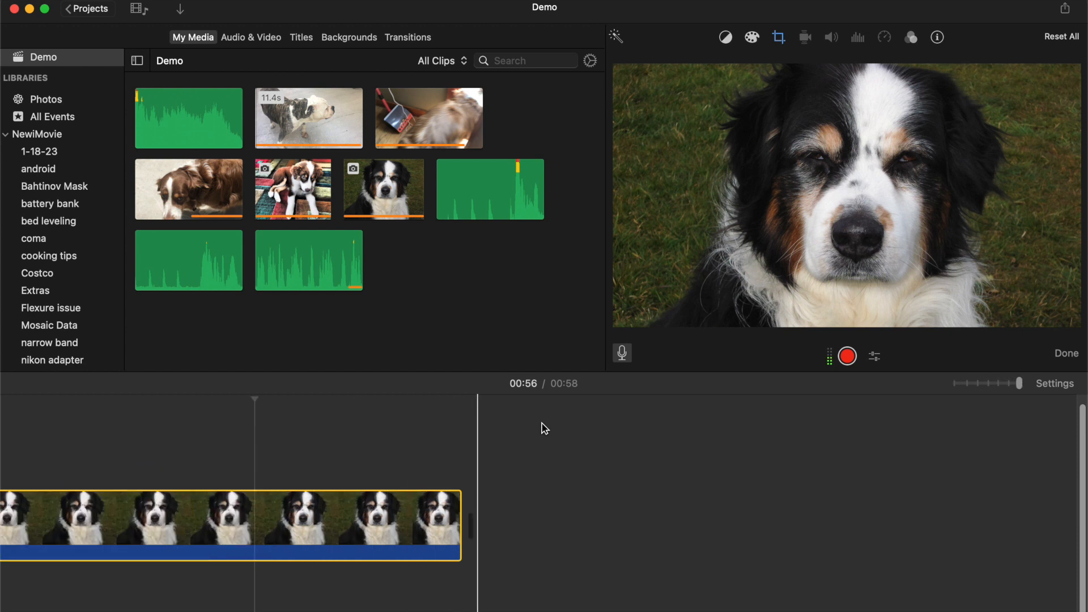
{"action": "key", "text": "super+minus"}
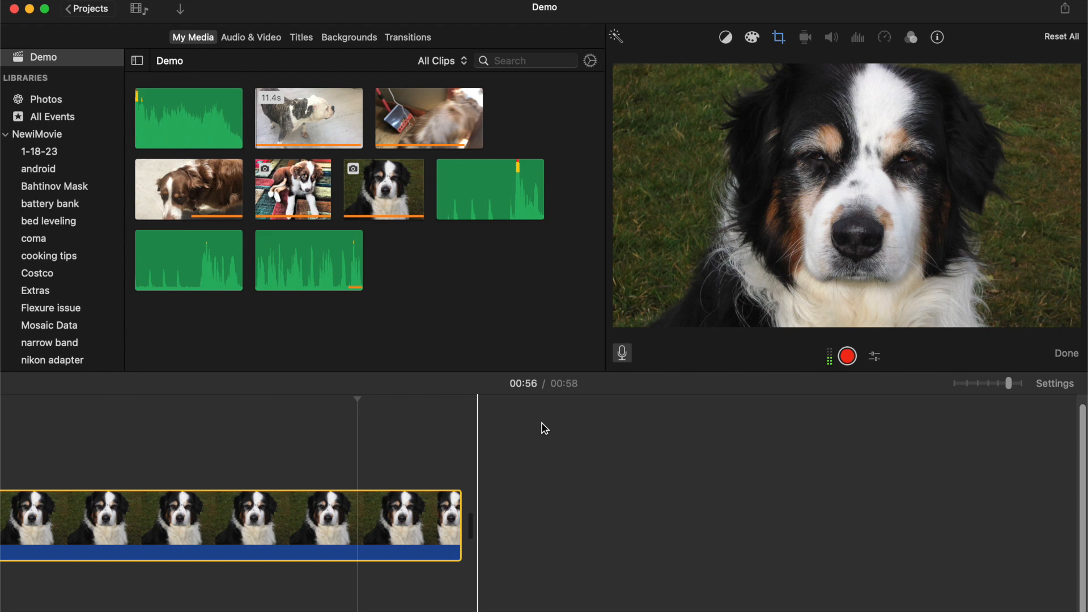
Trim the start of the VO-3 voiceover to a length of 1.5 seconds in a close timeline view, and undo the trim.
{"action": "scroll", "coordinate": [379, 459], "scroll_direction": "left", "scroll_amount": 10}
{"action": "scroll", "coordinate": [370, 466], "scroll_direction": "left", "scroll_amount": 15}
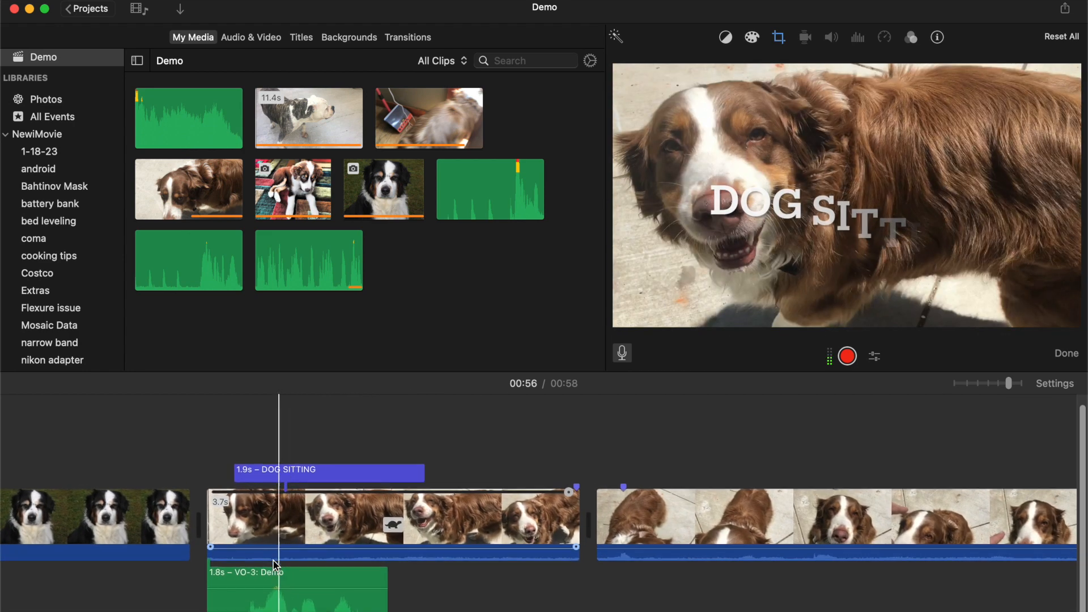
{"action": "key", "text": "super+plus"}
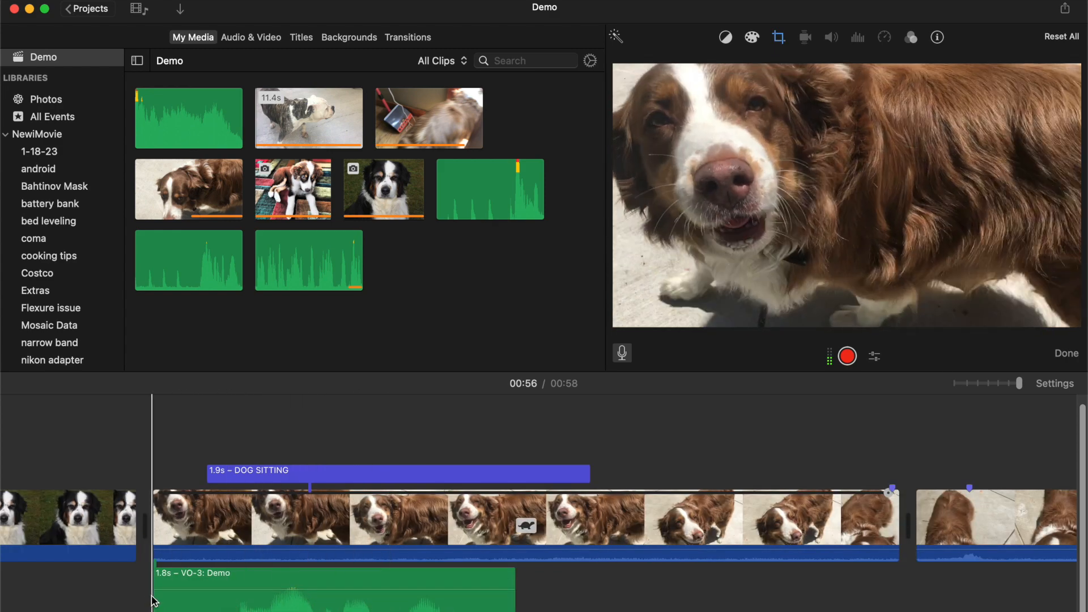
{"action": "left_click_drag", "start_coordinate": [155, 595], "coordinate": [223, 603]}
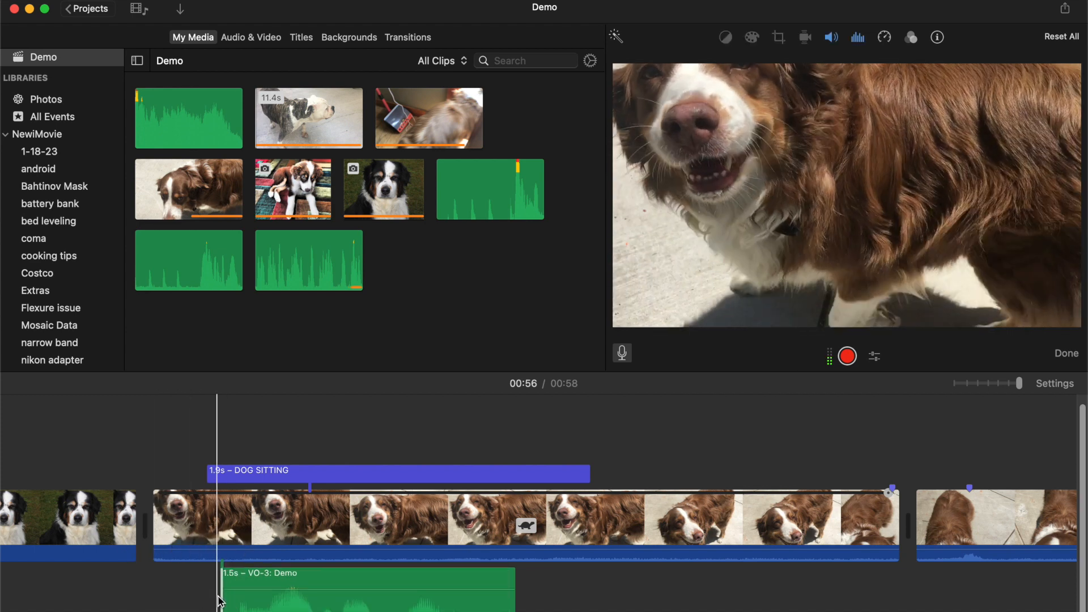
{"action": "key", "text": "super+z"}
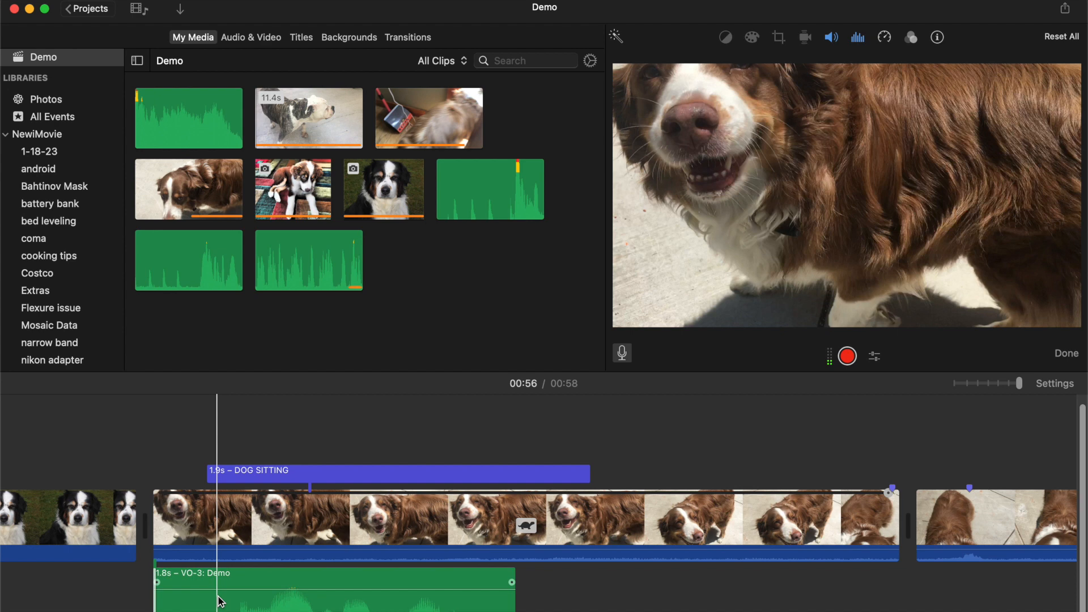
Compare the wide and close timeline views around the DOG SITTING title and place the playhead at 00:28.
{"action": "key", "text": "super+minus"}
{"action": "key", "text": "super+minus"}
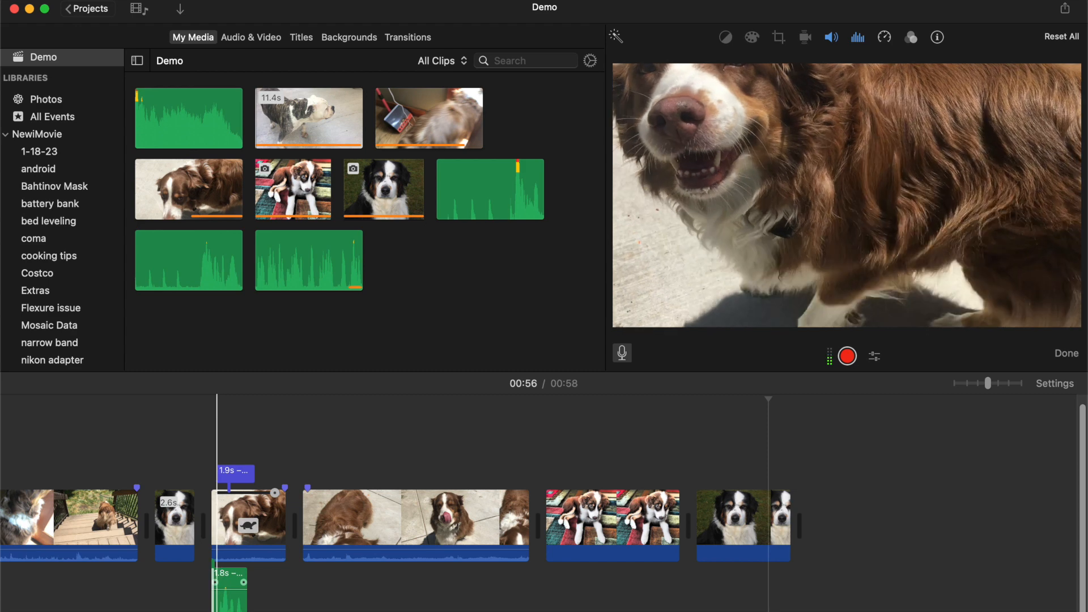
{"action": "key", "text": "super+equal"}
{"action": "key", "text": "super+equal"}
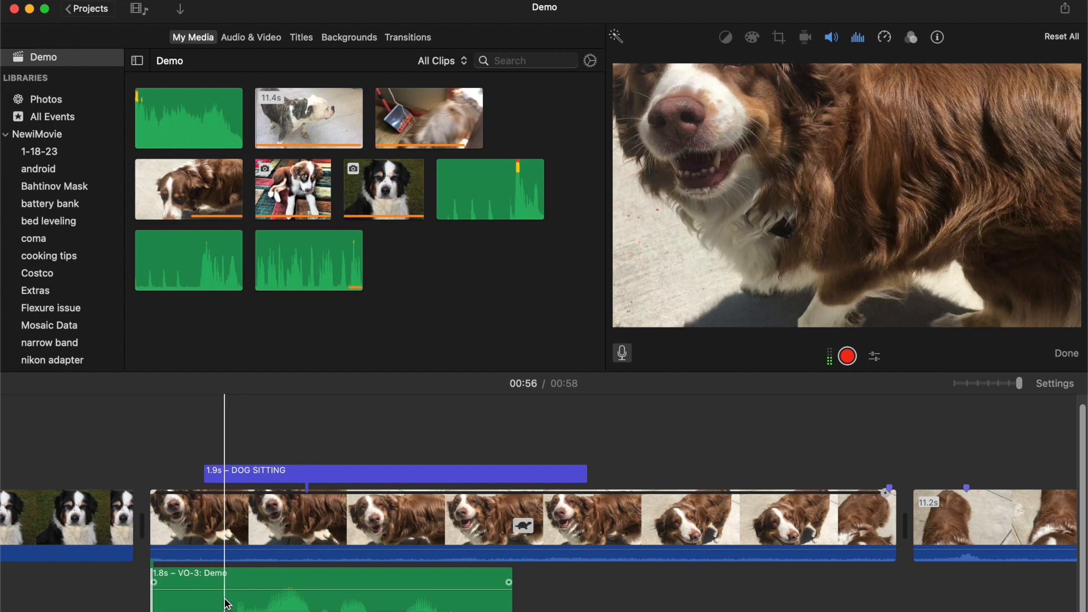
{"action": "key", "text": "backslash"}
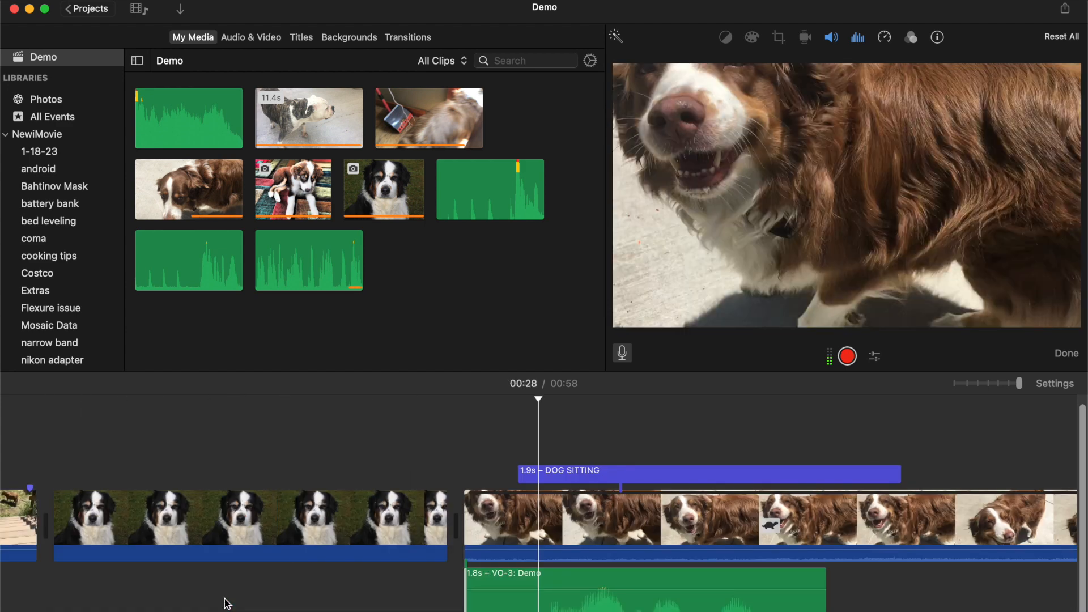
Move the playhead to the very start of the movie, and from there to the puppy-on-rug photo at 00:43.
{"action": "scroll", "coordinate": [403, 589], "scroll_direction": "left", "scroll_amount": 15}
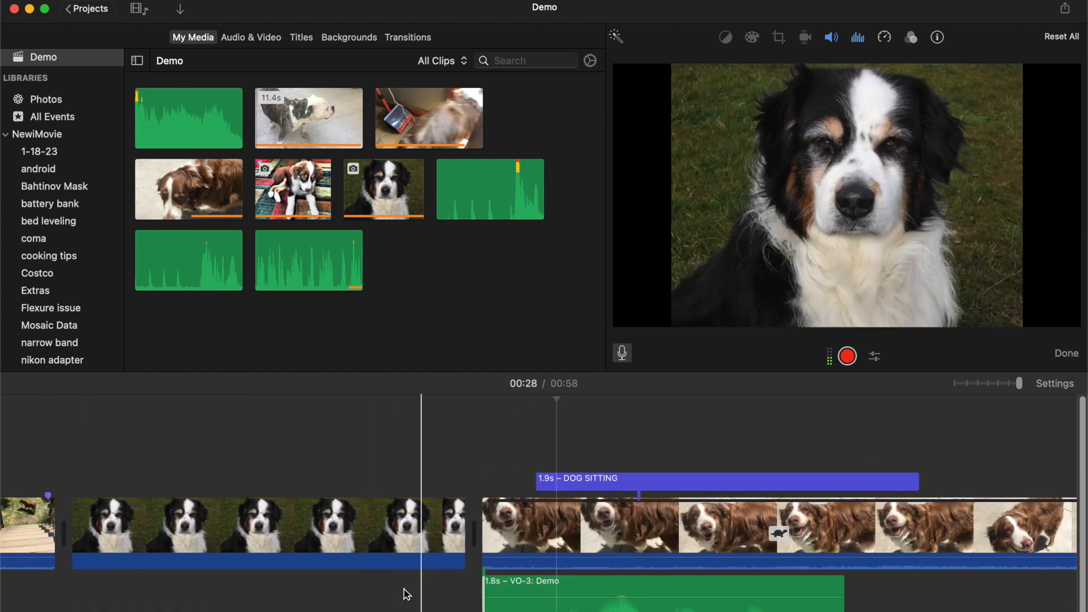
{"action": "scroll", "coordinate": [403, 590], "scroll_direction": "right", "scroll_amount": 1}
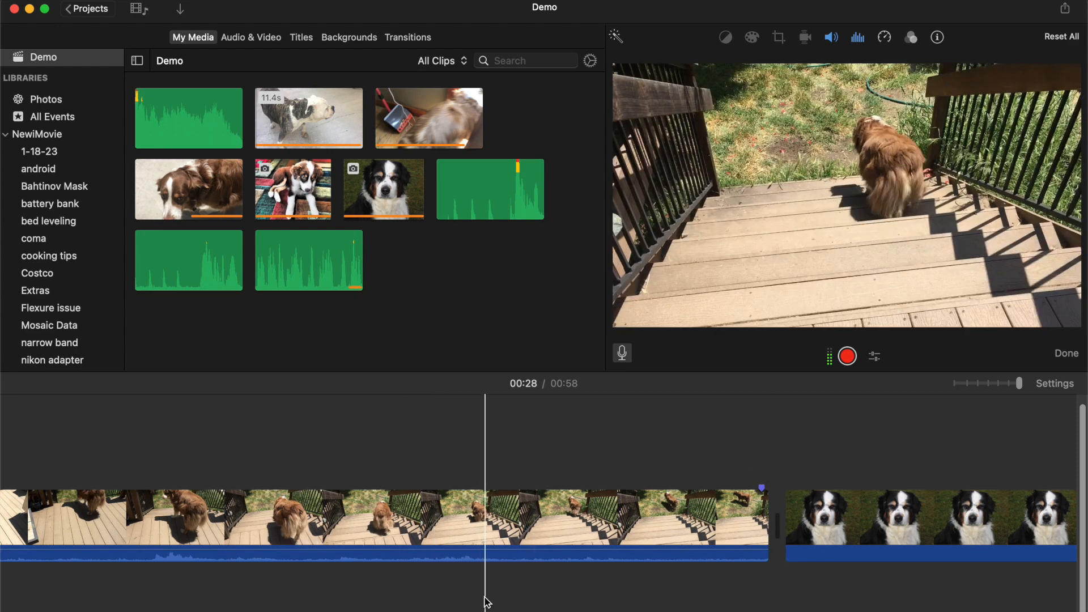
{"action": "scroll", "coordinate": [79, 493], "scroll_direction": "left", "scroll_amount": 15}
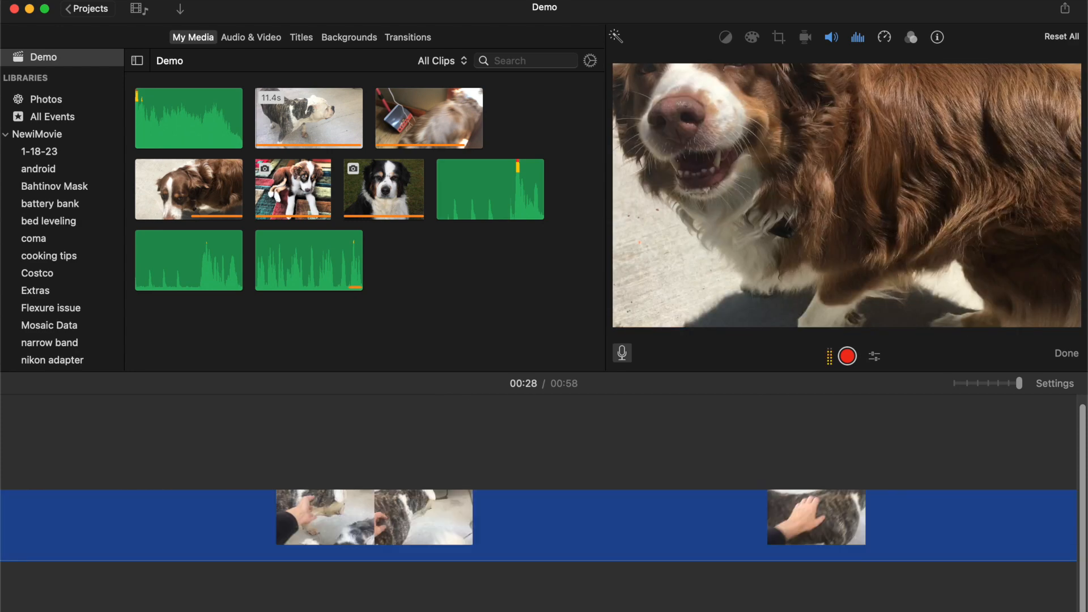
{"action": "left_click", "coordinate": [44, 429]}
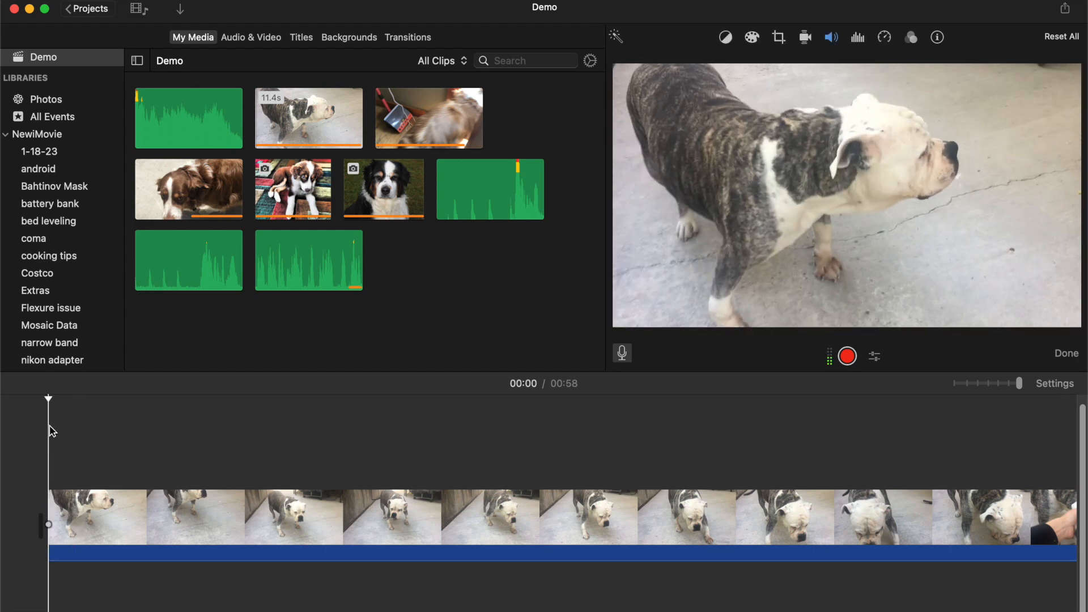
{"action": "scroll", "coordinate": [648, 459], "scroll_direction": "right", "scroll_amount": 15}
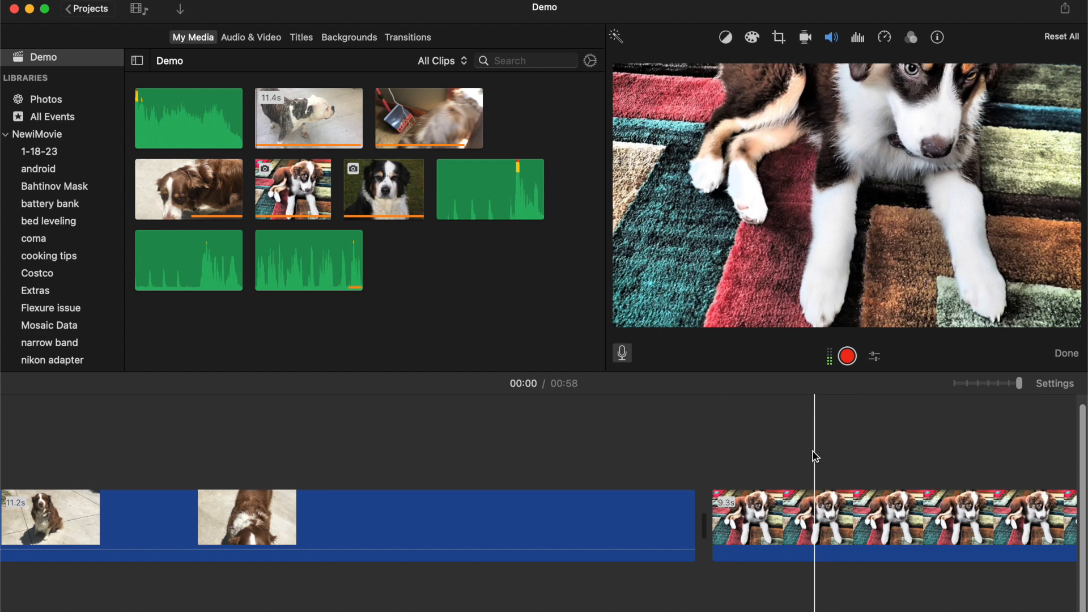
{"action": "left_click", "coordinate": [815, 457]}
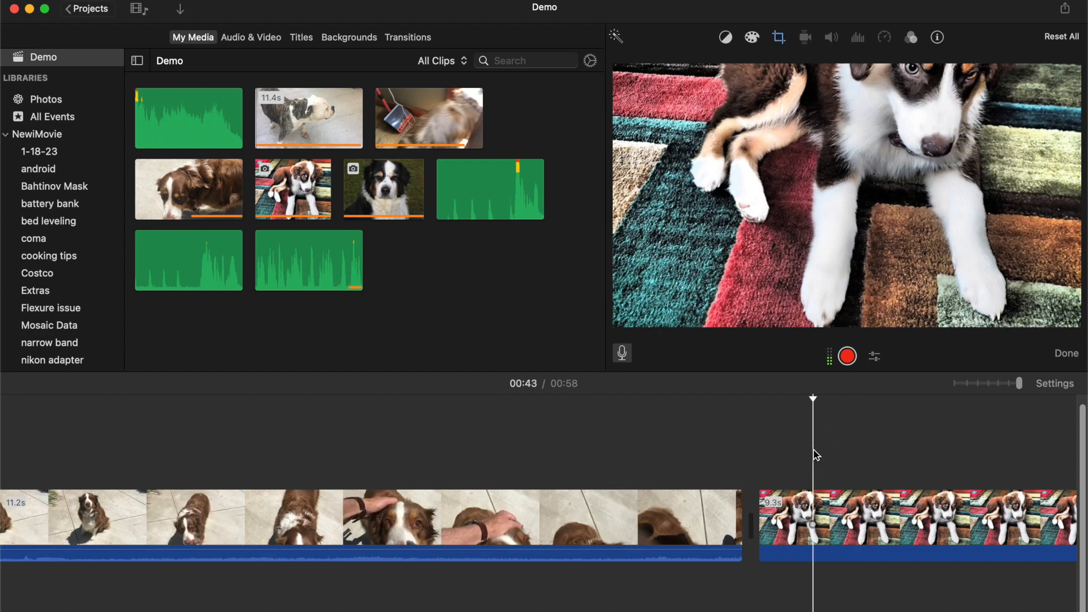
Play the movie from its beginning, stop the playback, and return to the opening bulldog clip in the timeline.
{"action": "key", "text": "backslash"}
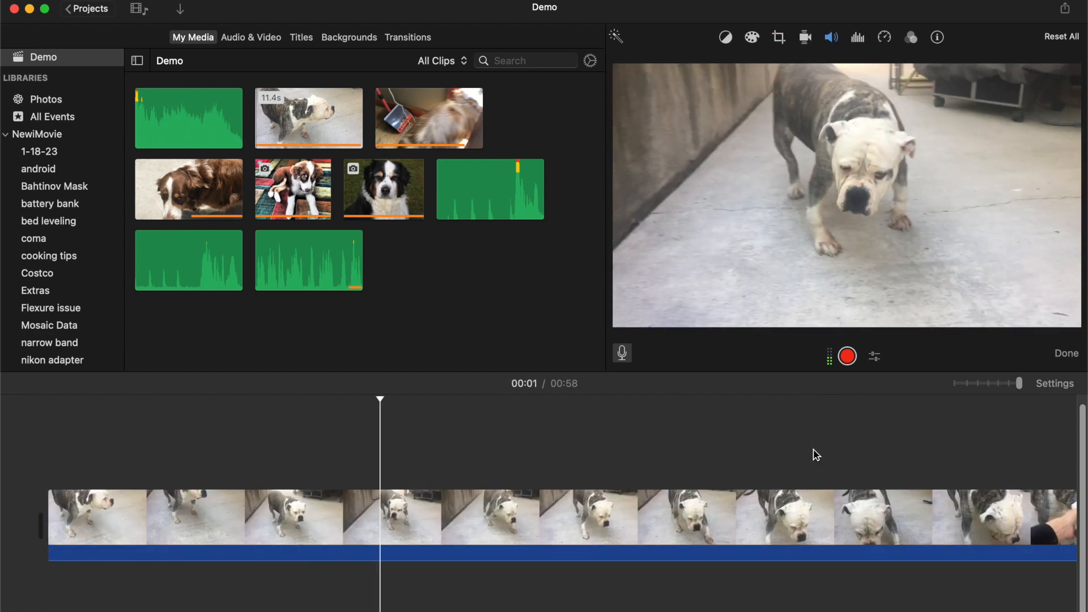
{"action": "key", "text": "space"}
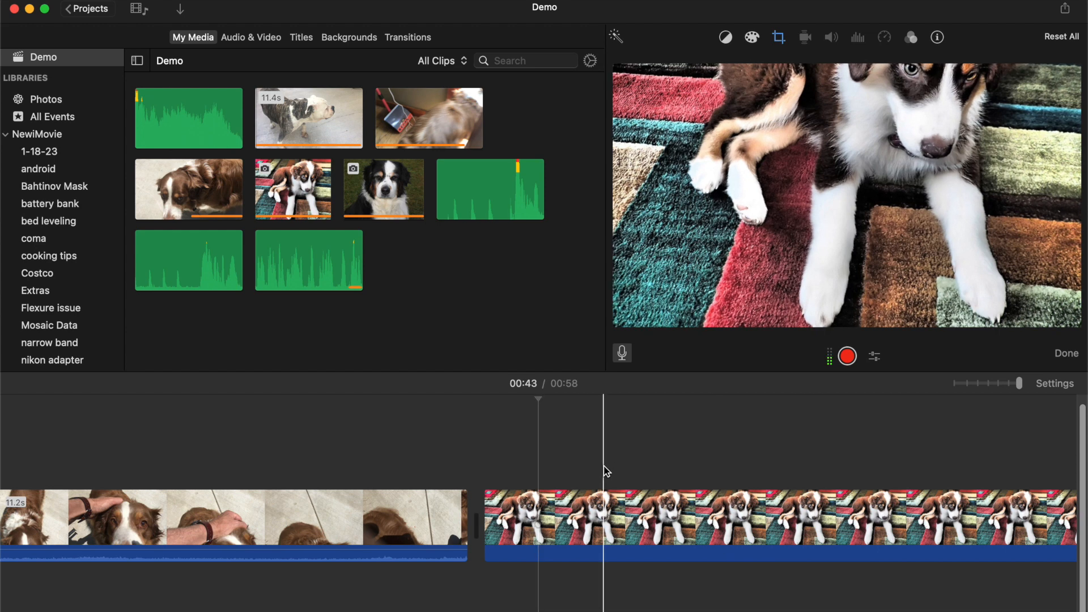
{"action": "scroll", "coordinate": [607, 472], "scroll_direction": "left", "scroll_amount": 1}
{"action": "scroll", "coordinate": [607, 472], "scroll_direction": "left", "scroll_amount": 14}
{"action": "scroll", "coordinate": [607, 471], "scroll_direction": "left", "scroll_amount": 10}
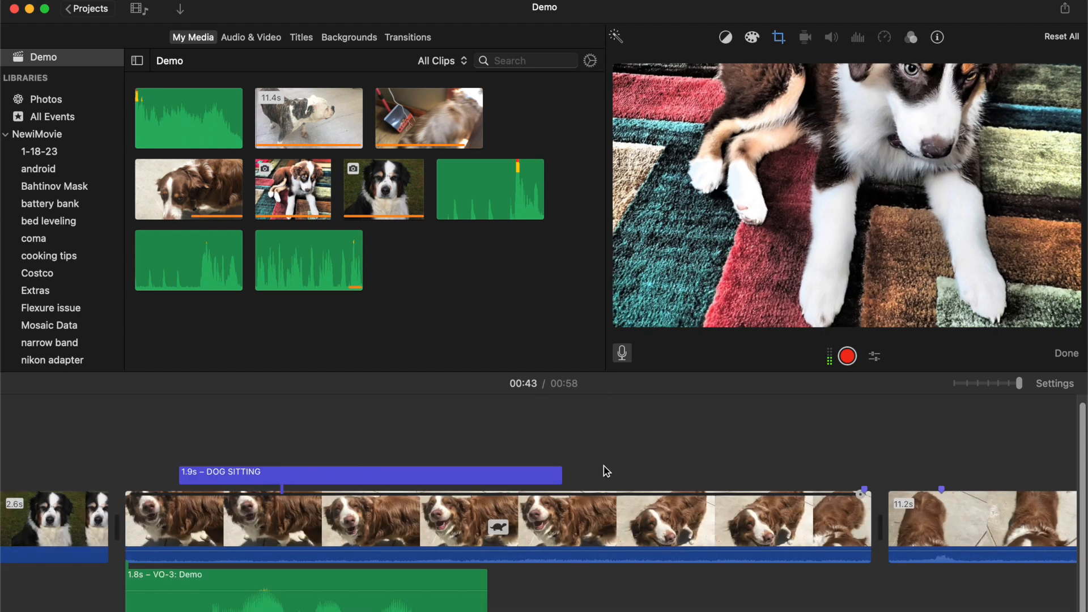
{"action": "scroll", "coordinate": [606, 471], "scroll_direction": "left", "scroll_amount": 10}
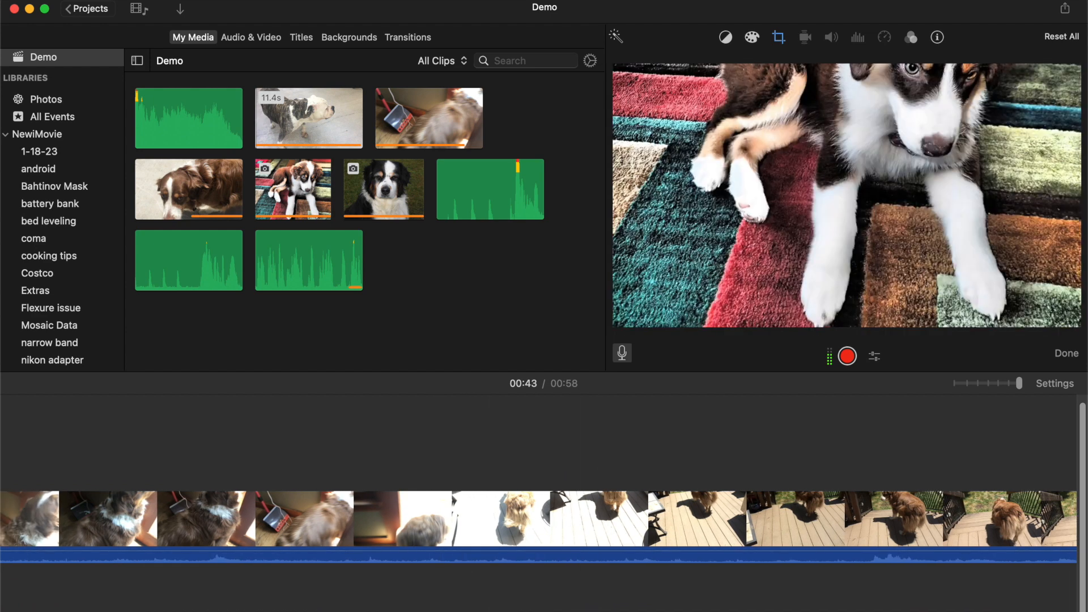
{"action": "scroll", "coordinate": [607, 471], "scroll_direction": "left", "scroll_amount": 10}
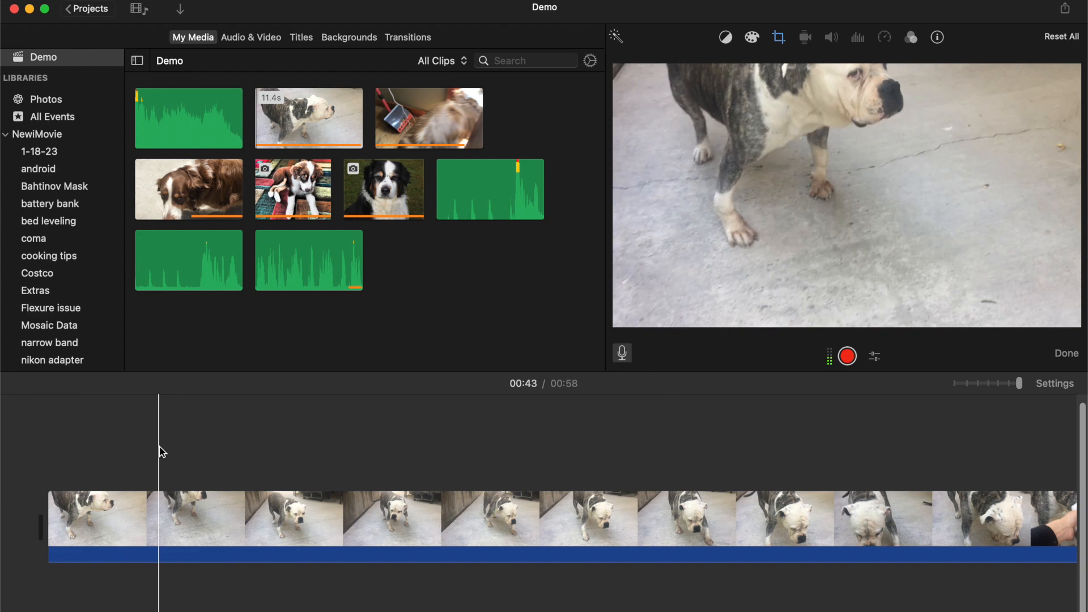
Copy the opening bulldog clip and paste a duplicate of it at the start of the movie.
{"action": "left_click", "coordinate": [225, 527]}
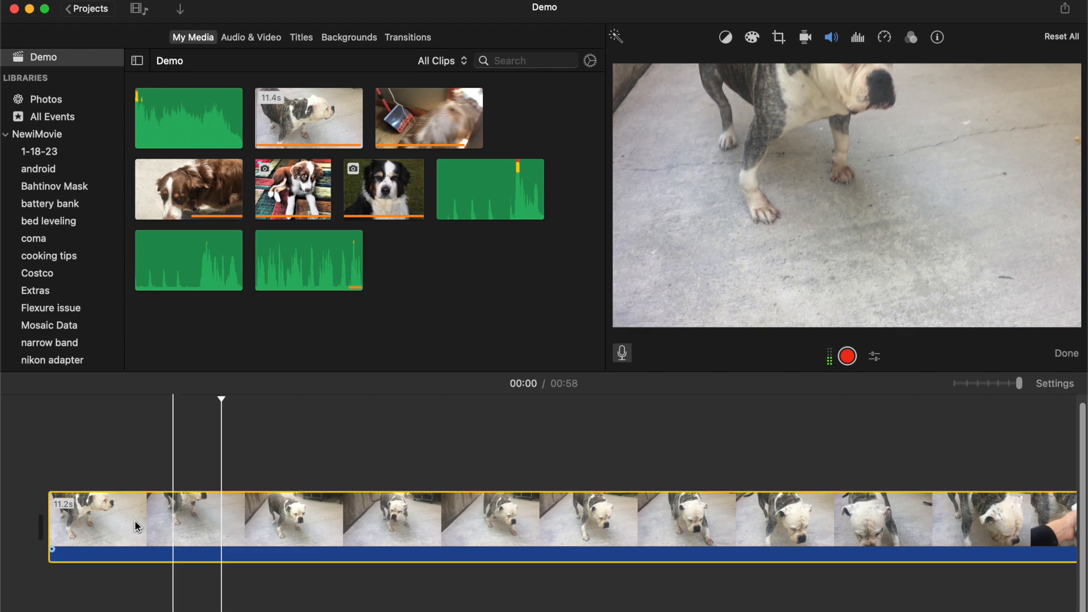
{"action": "left_click", "coordinate": [18, 525]}
{"action": "key", "text": "super+v"}
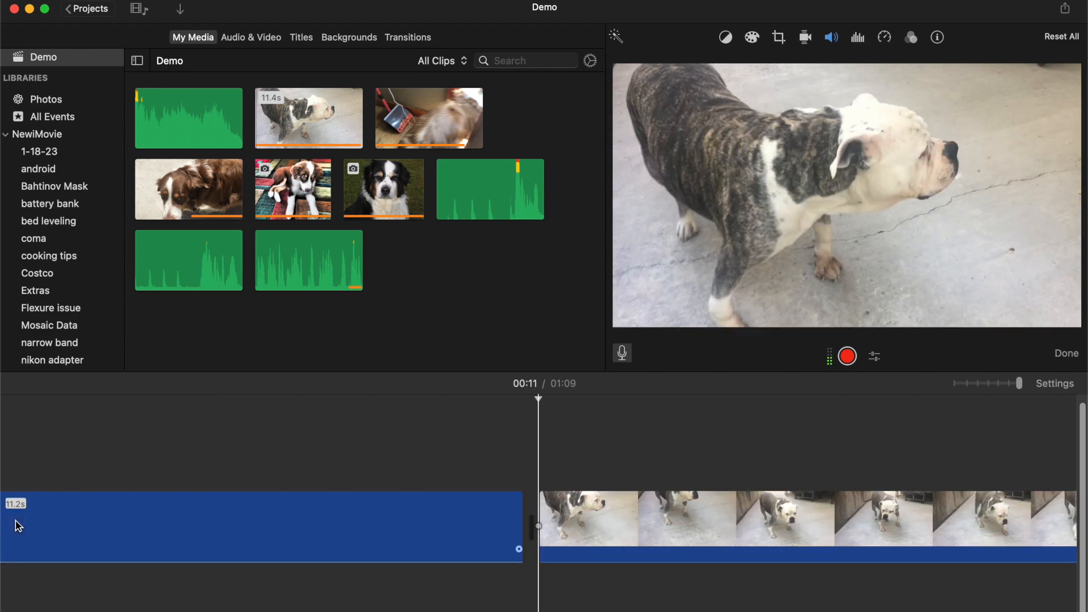
Delete the duplicate bulldog clip from the start of the movie.
{"action": "scroll", "coordinate": [161, 534], "scroll_direction": "left", "scroll_amount": 3}
{"action": "scroll", "coordinate": [161, 534], "scroll_direction": "left", "scroll_amount": 3}
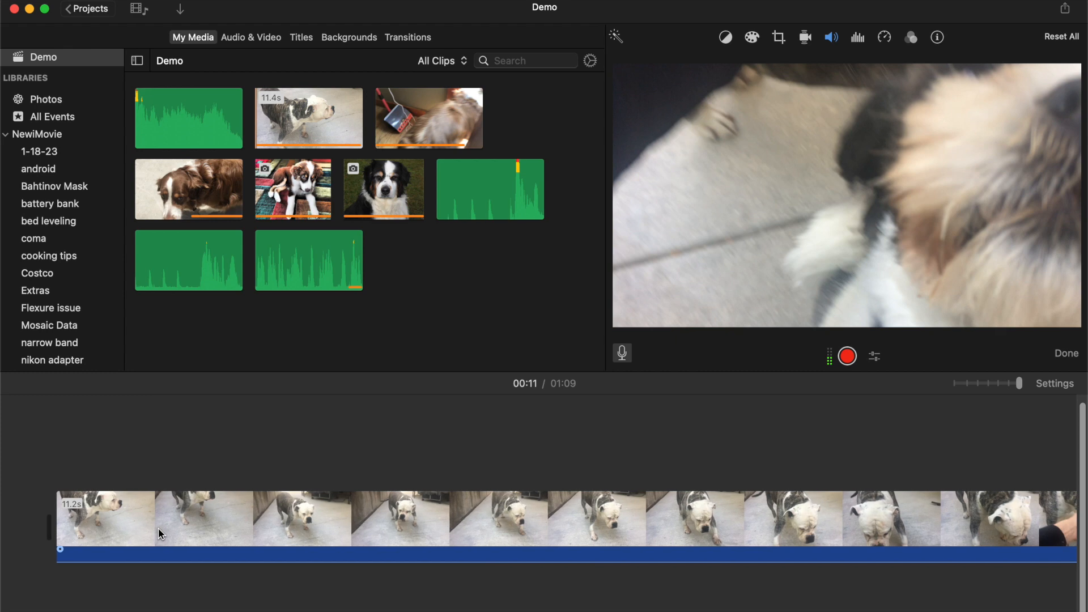
{"action": "scroll", "coordinate": [159, 529], "scroll_direction": "left", "scroll_amount": 3}
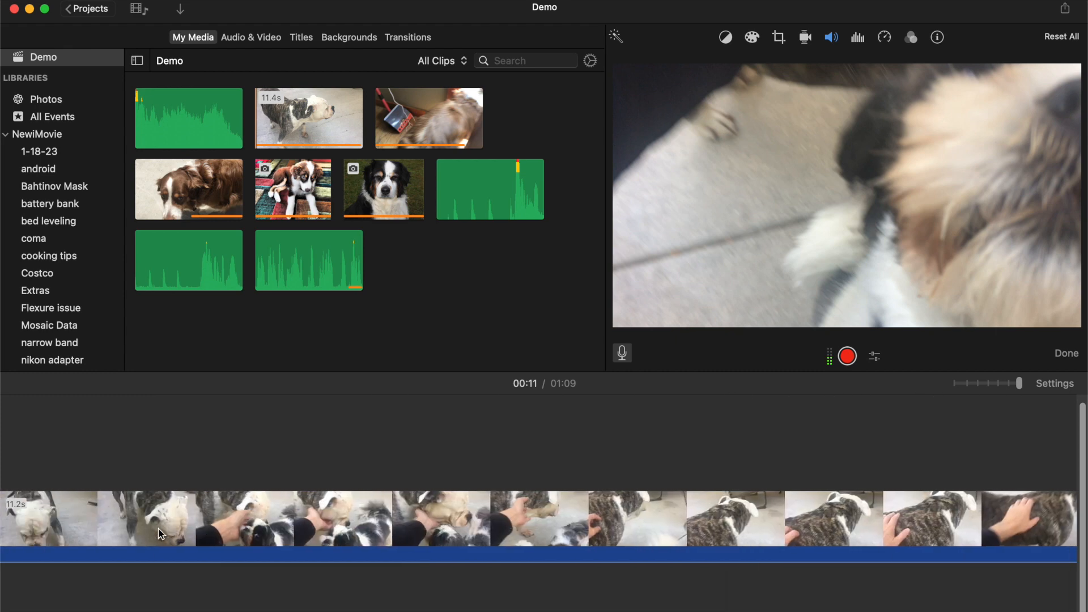
{"action": "left_click", "coordinate": [159, 530]}
{"action": "key", "text": "Delete"}
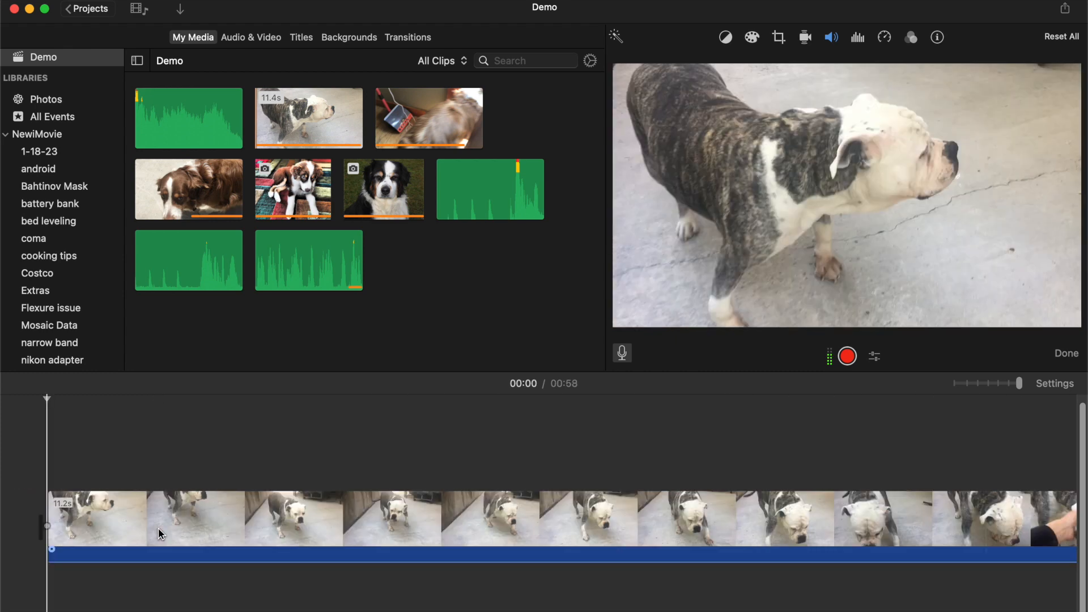
Split the opening bulldog clip at a playhead position near its start, and undo the split.
{"action": "left_click", "coordinate": [190, 519]}
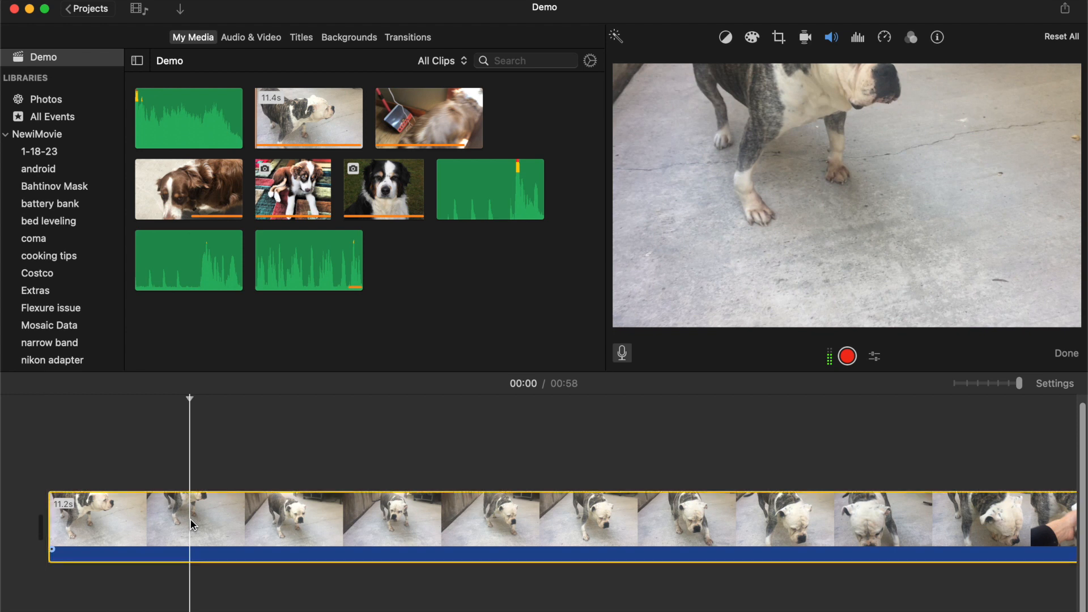
{"action": "key", "text": "super+b"}
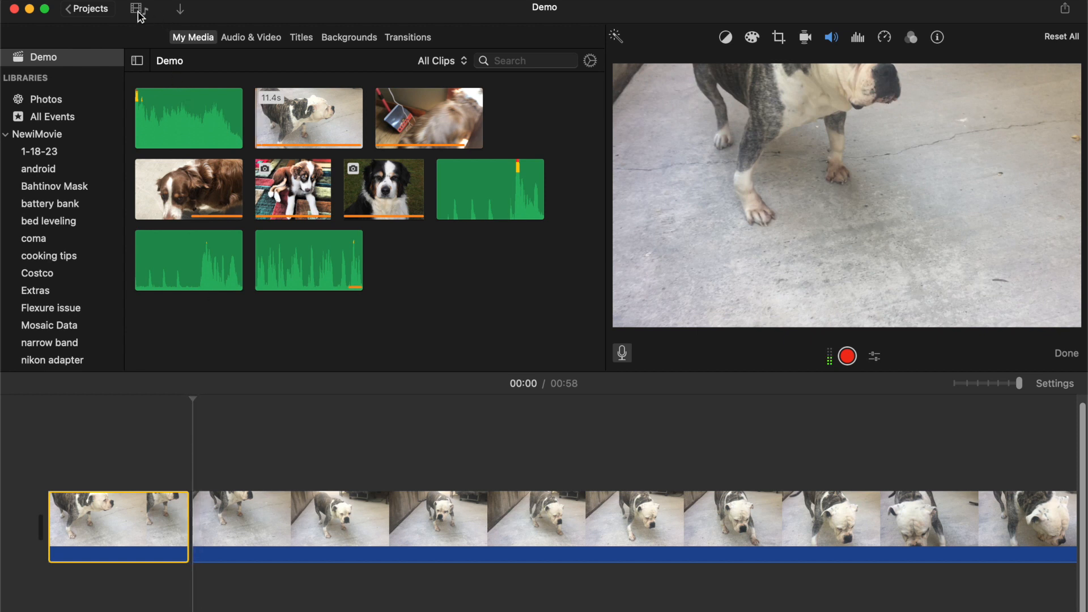
{"action": "left_click", "coordinate": [125, 0]}
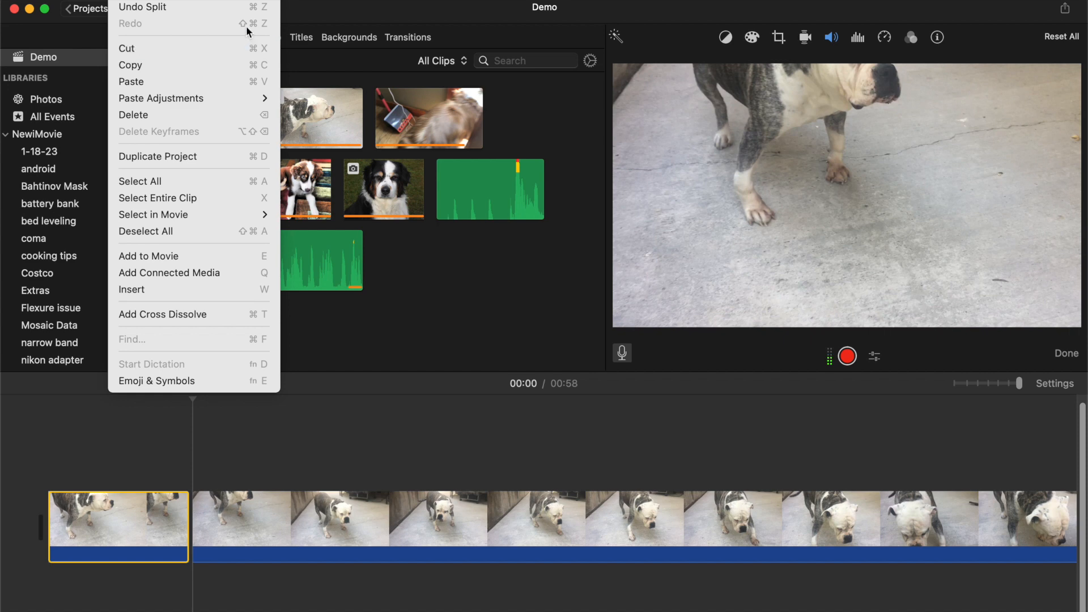
{"action": "left_click", "coordinate": [323, 452]}
{"action": "left_click", "coordinate": [322, 449]}
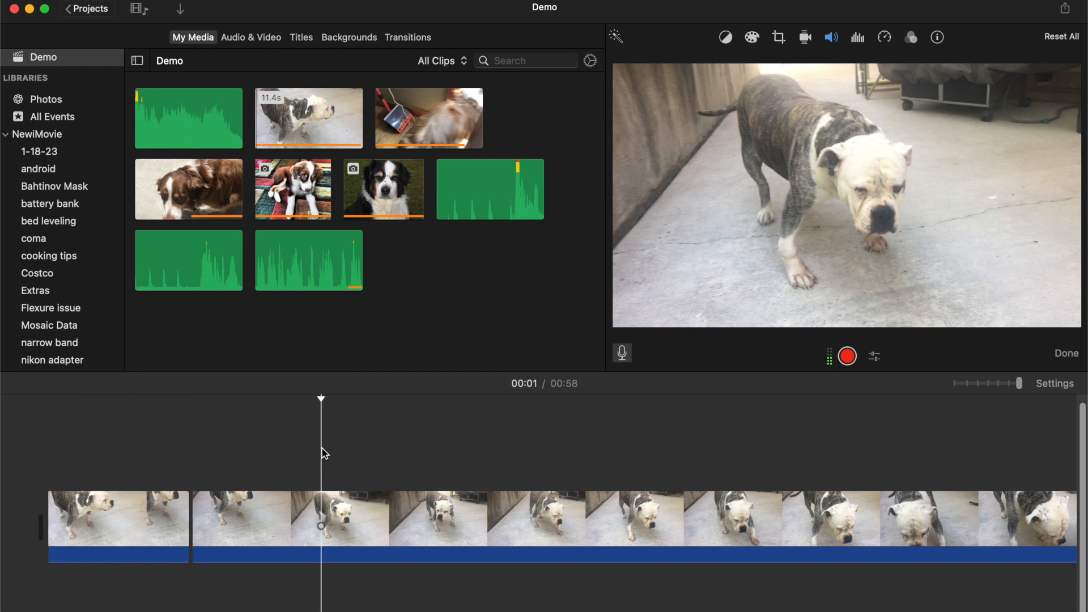
{"action": "key", "text": "super+z"}
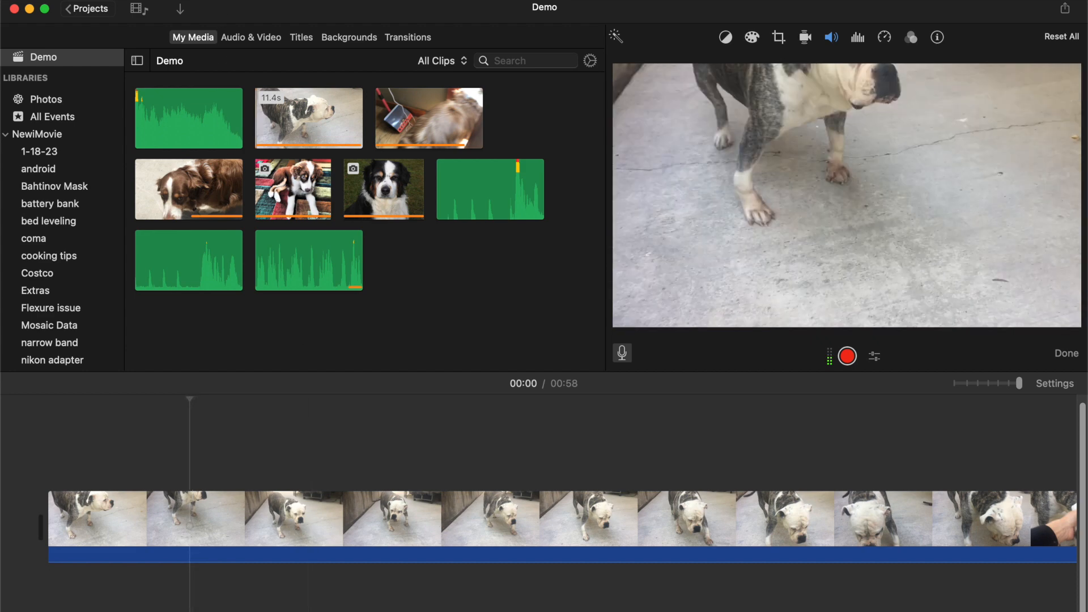
{"action": "left_click", "coordinate": [154, 0]}
{"action": "mouse_move", "coordinate": [122, 0]}
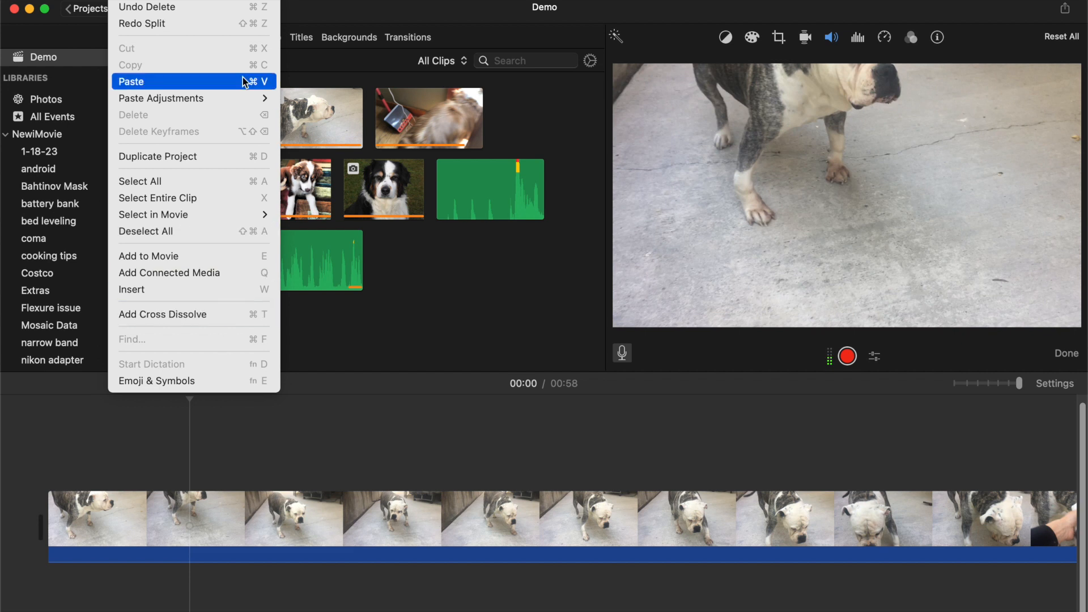
{"action": "mouse_move", "coordinate": [206, 0]}
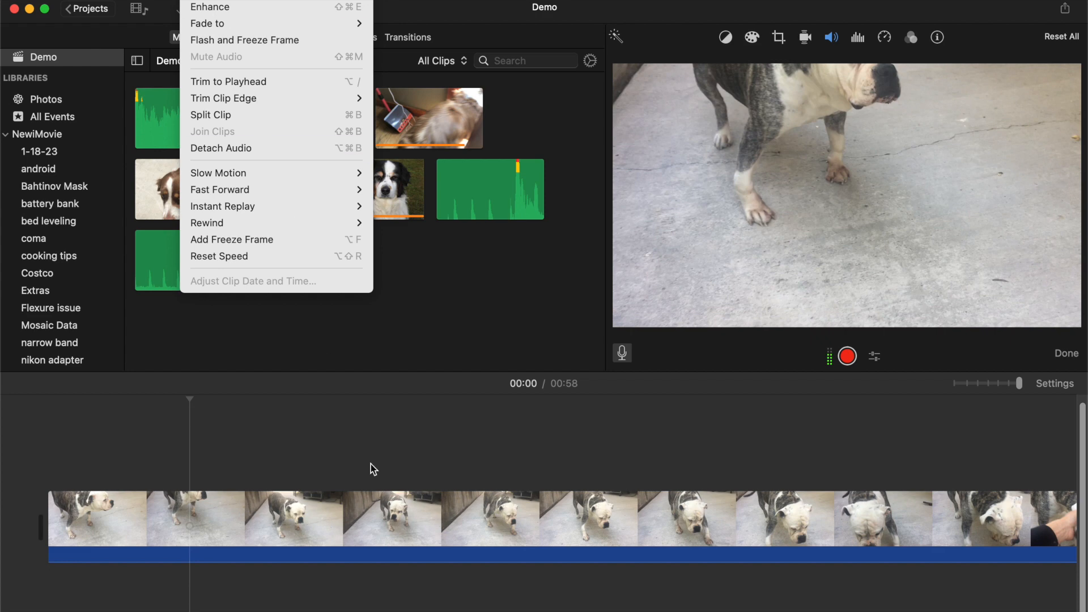
{"action": "left_click", "coordinate": [405, 444]}
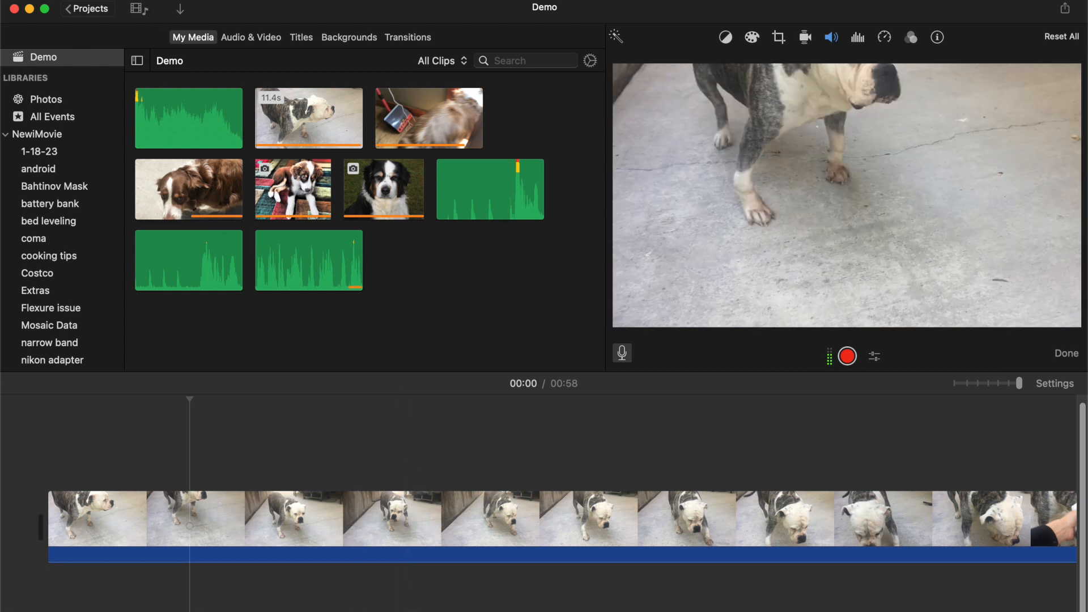
Start sharing the Demo movie as a file.
{"action": "left_click", "coordinate": [92, 0]}
{"action": "mouse_move", "coordinate": [185, 228]}
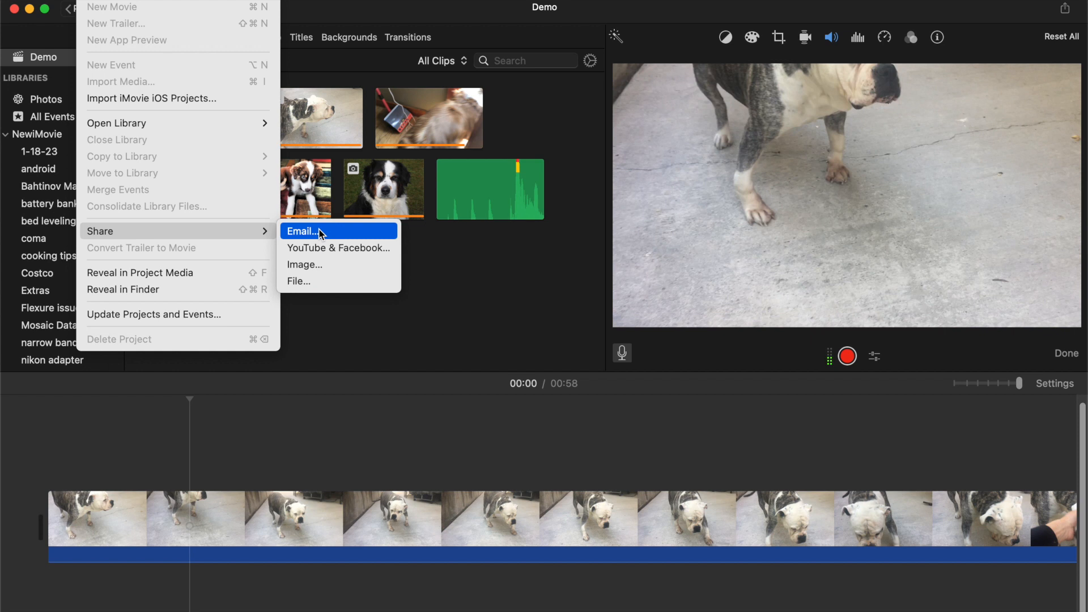
{"action": "left_click", "coordinate": [305, 282]}
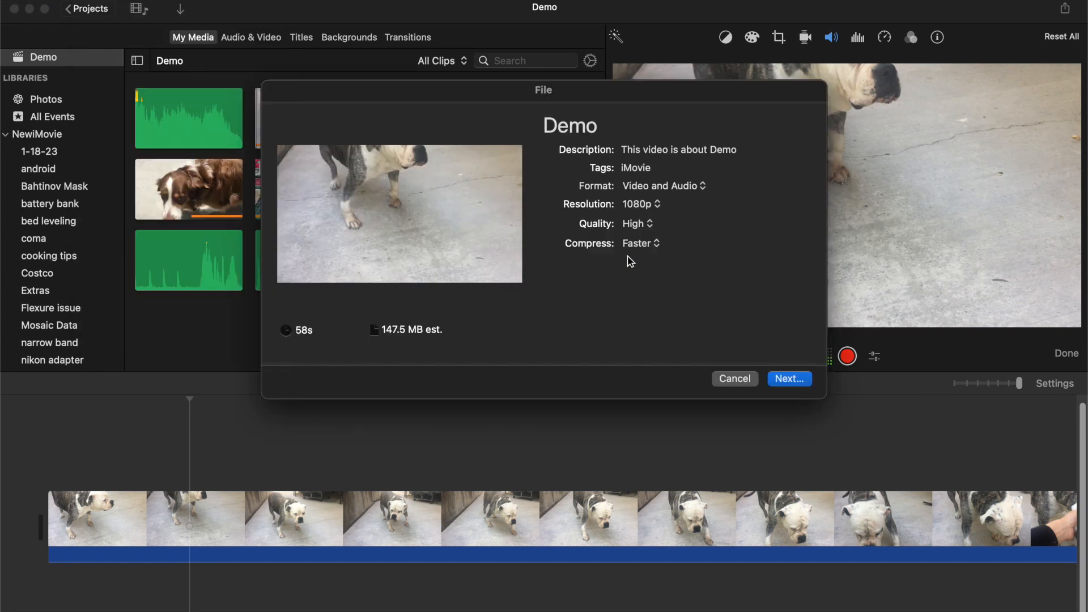
Examine the available resolution, quality and compression options for the file export, keeping 1080p, High and Faster.
{"action": "left_click", "coordinate": [662, 213]}
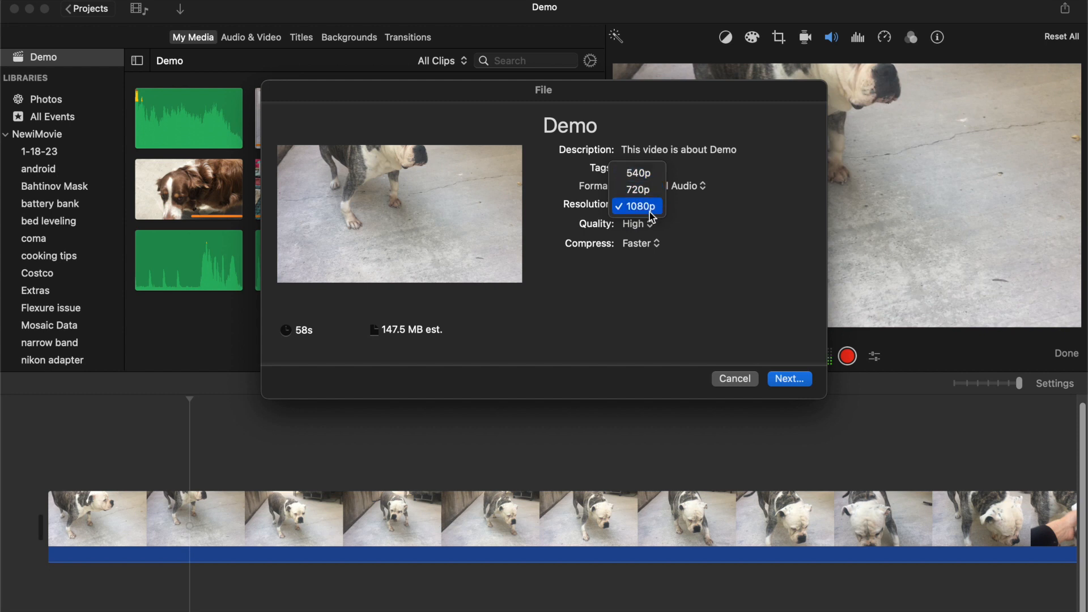
{"action": "left_click", "coordinate": [694, 212]}
{"action": "left_click", "coordinate": [647, 224]}
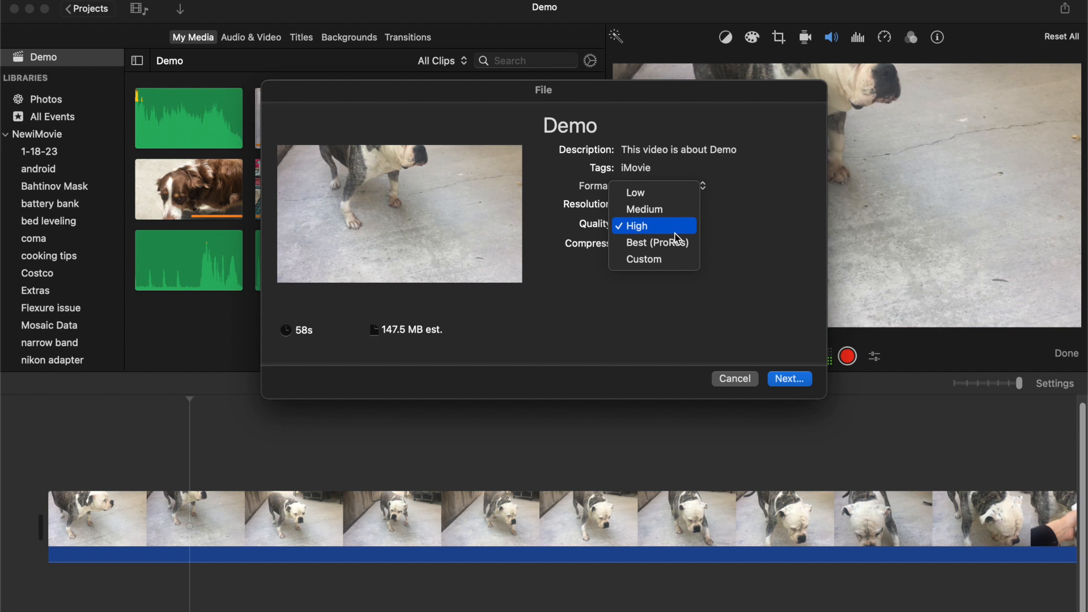
{"action": "left_click", "coordinate": [708, 237]}
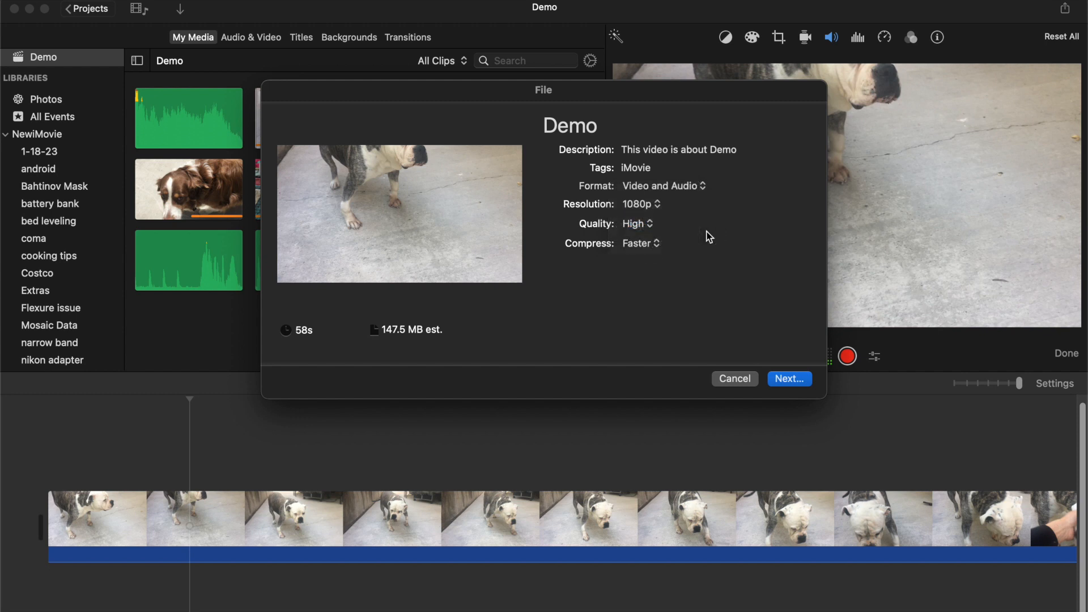
{"action": "left_click", "coordinate": [651, 231]}
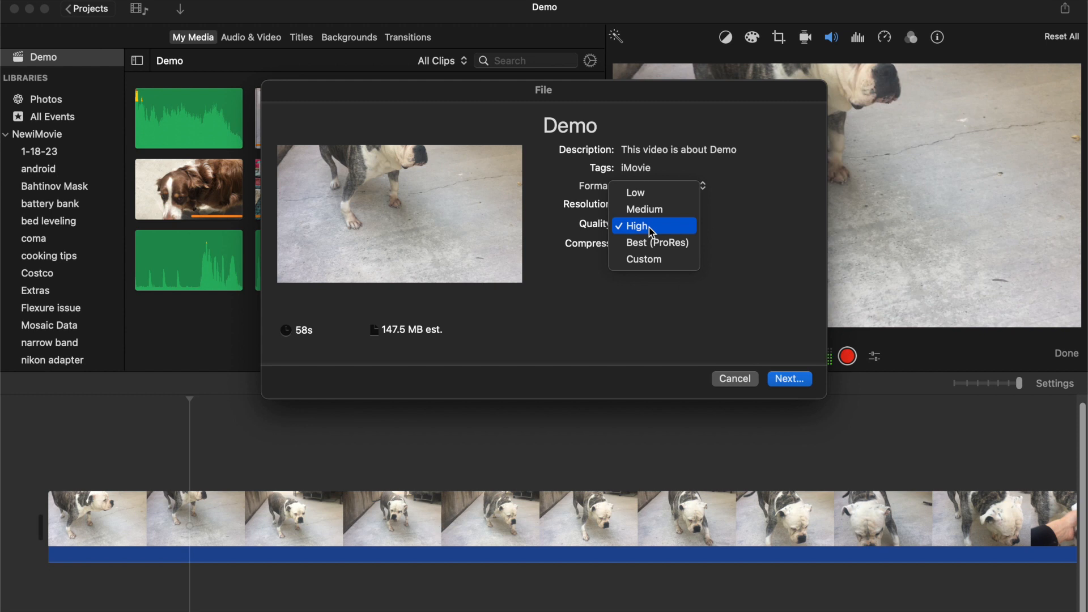
{"action": "left_click", "coordinate": [734, 230]}
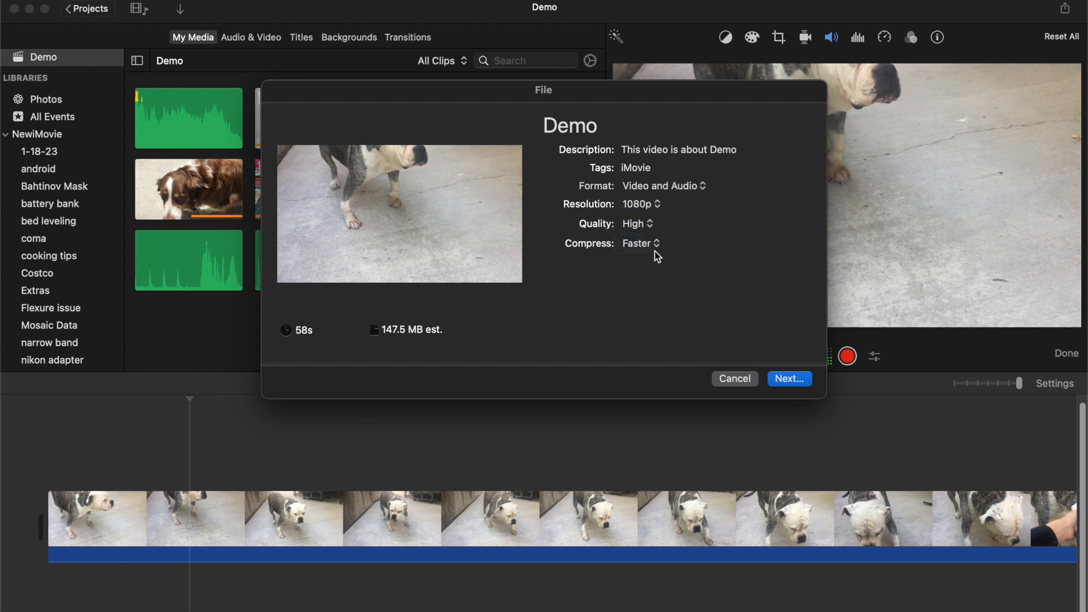
{"action": "left_click", "coordinate": [656, 249]}
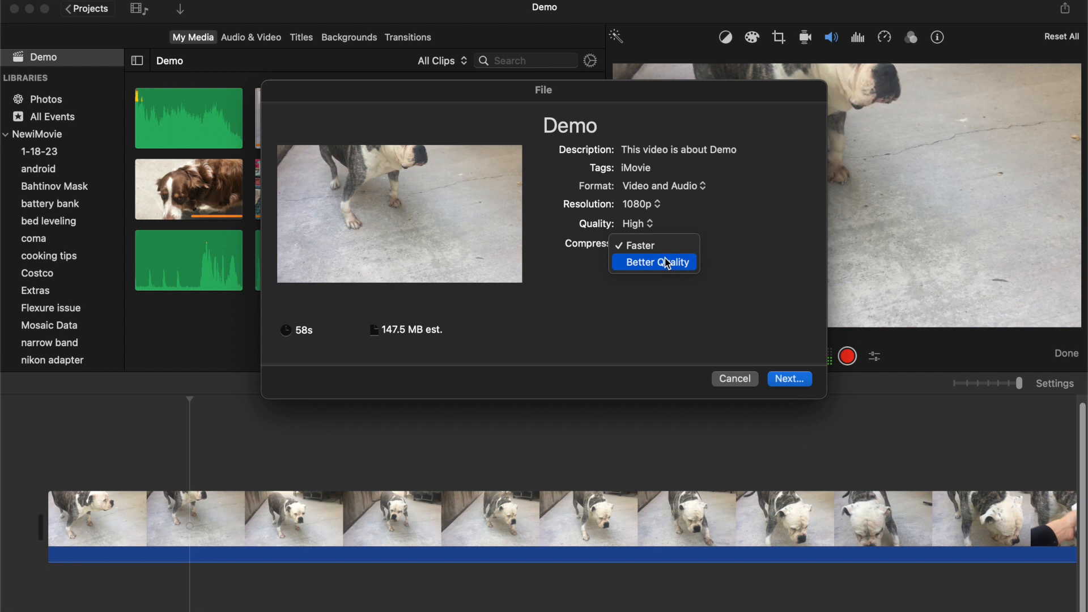
{"action": "left_click", "coordinate": [781, 227]}
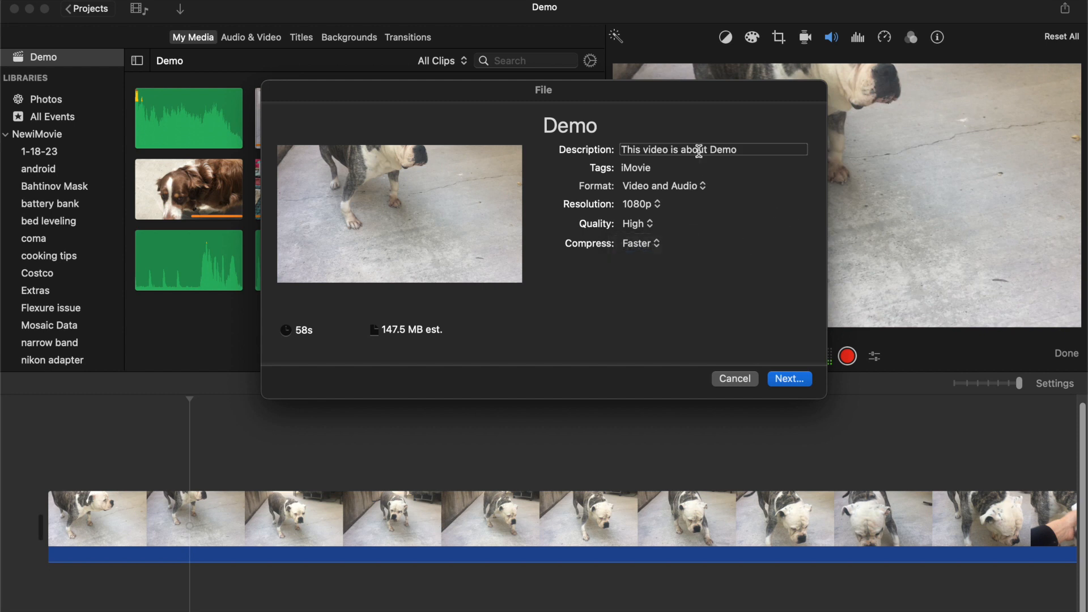
Change the export description to "This video is about Demo version1".
{"action": "left_click", "coordinate": [743, 148]}
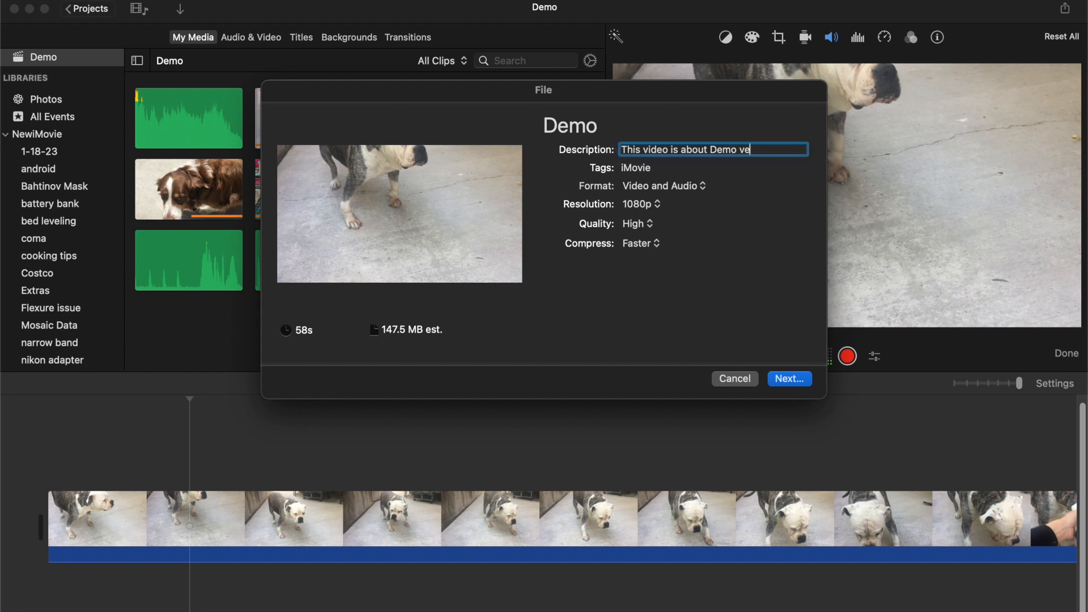
{"action": "left_click", "coordinate": [670, 165]}
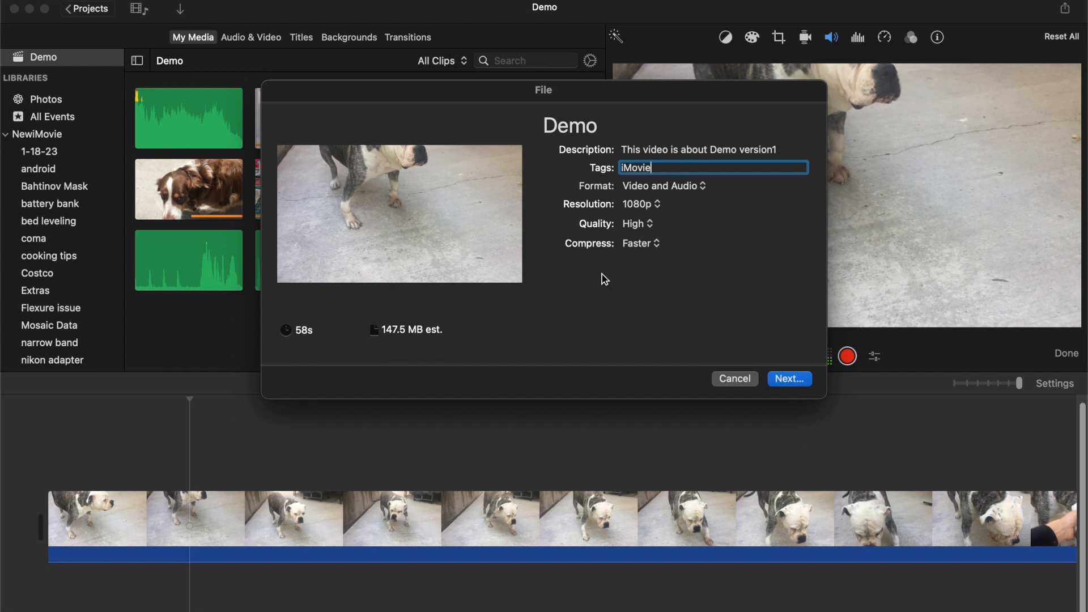
Set the export quality to Best (ProRes) to check the estimated file size, and return it to High.
{"action": "left_click", "coordinate": [649, 225]}
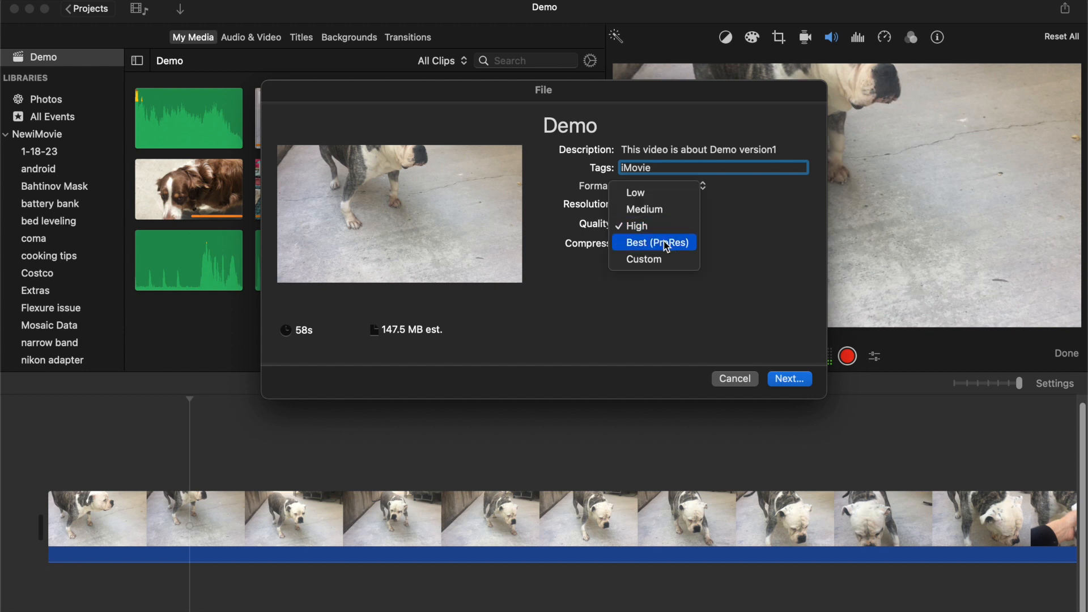
{"action": "left_click", "coordinate": [666, 244]}
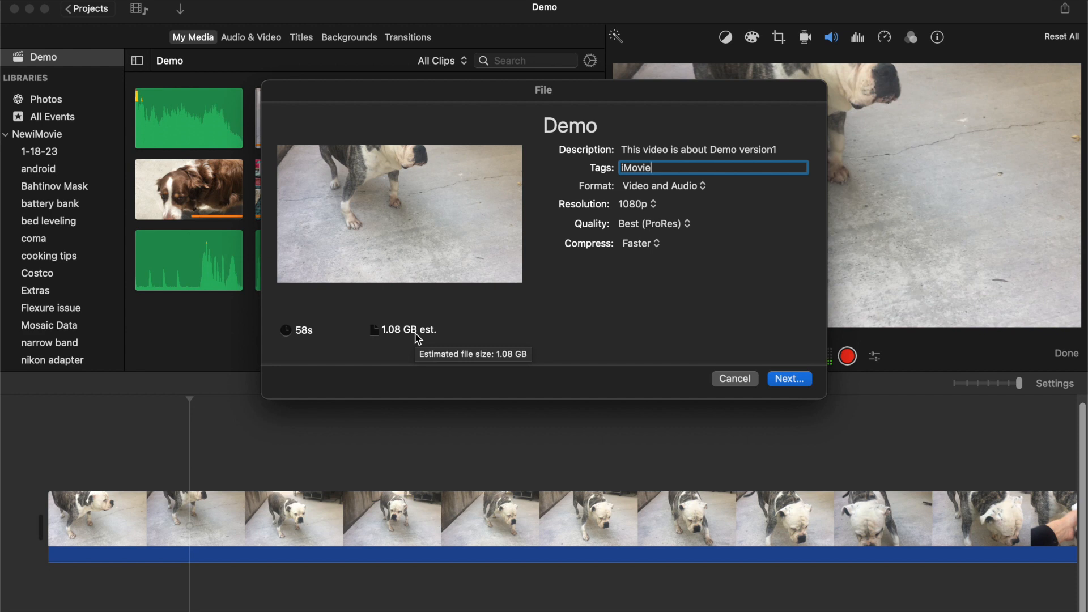
{"action": "left_click", "coordinate": [690, 224]}
{"action": "left_click", "coordinate": [653, 210]}
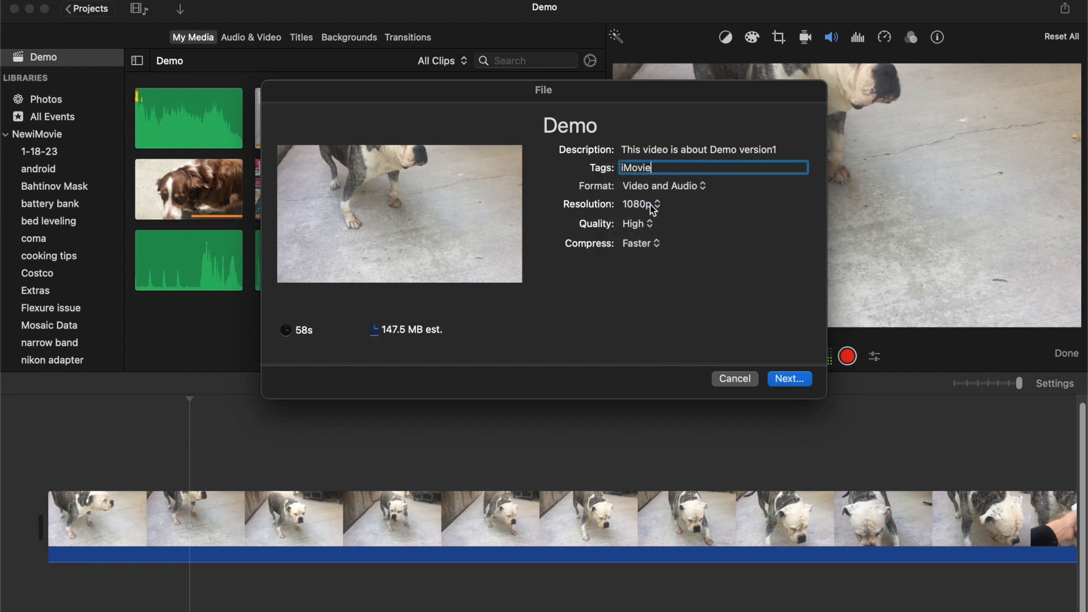